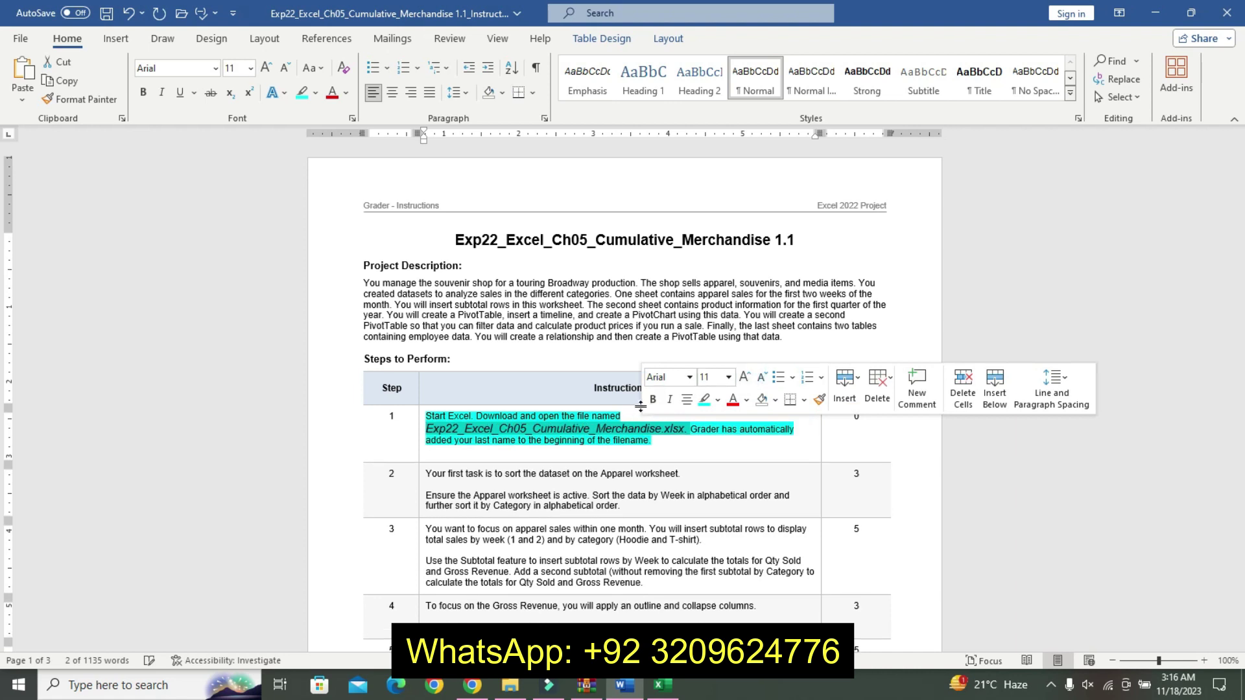
Bold the workbook file name in step 1 of the instructions and highlight it in yellow
{"action": "left_click", "coordinate": [653, 399]}
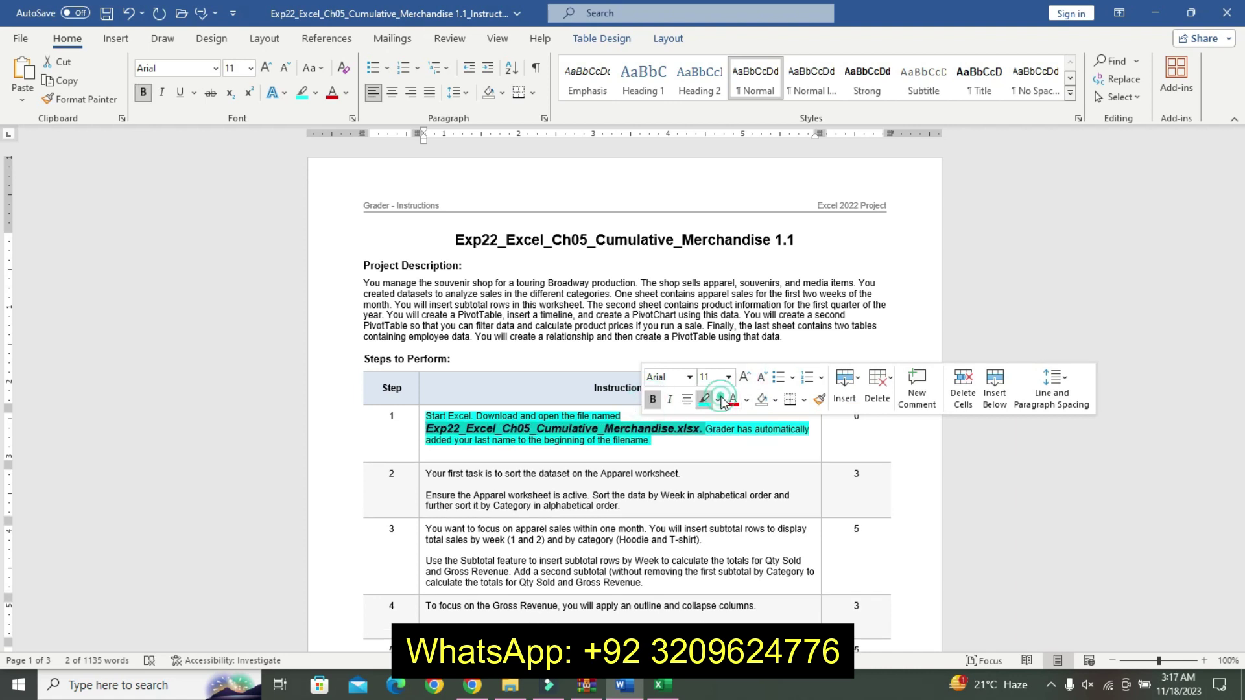
{"action": "left_click", "coordinate": [718, 400]}
{"action": "left_click", "coordinate": [710, 422]}
{"action": "left_click", "coordinate": [511, 420]}
{"action": "left_click_drag", "start_coordinate": [428, 428], "coordinate": [693, 431]}
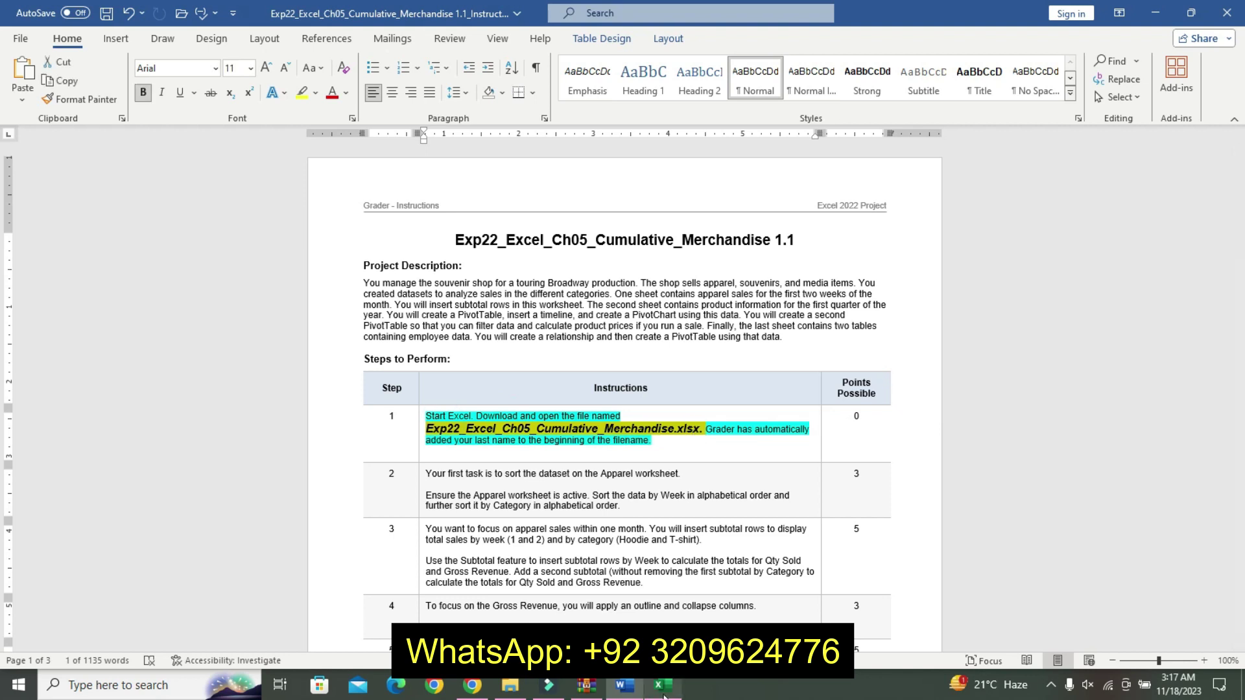
Switch to the Excel workbook and look through the Apparel, Qtr1 and Employee worksheets, ending on Apparel
{"action": "key", "text": "alt+Tab"}
{"action": "left_click", "coordinate": [383, 494]}
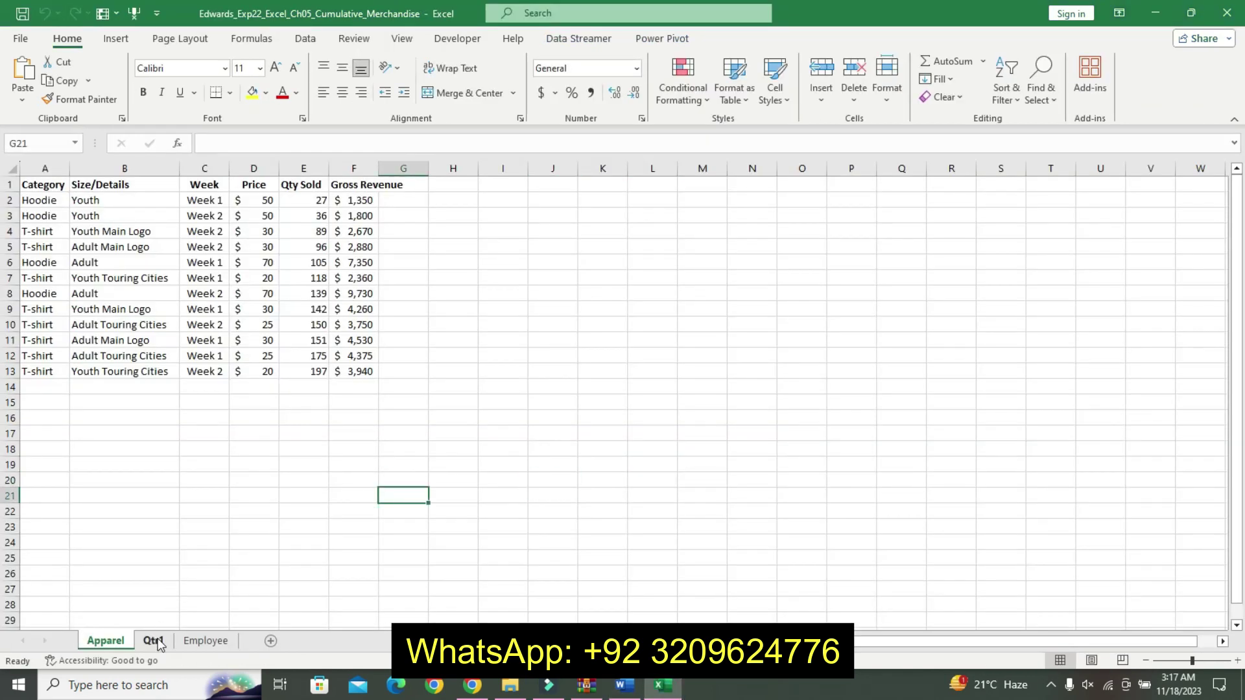
{"action": "left_click", "coordinate": [154, 641]}
{"action": "left_click", "coordinate": [205, 640]}
{"action": "left_click", "coordinate": [106, 640]}
{"action": "left_click", "coordinate": [152, 642]}
{"action": "left_click", "coordinate": [206, 641]}
{"action": "left_click", "coordinate": [105, 641]}
Switch to the Word instructions and highlight the opening sentence of step 2 in yellow
{"action": "left_click", "coordinate": [624, 686]}
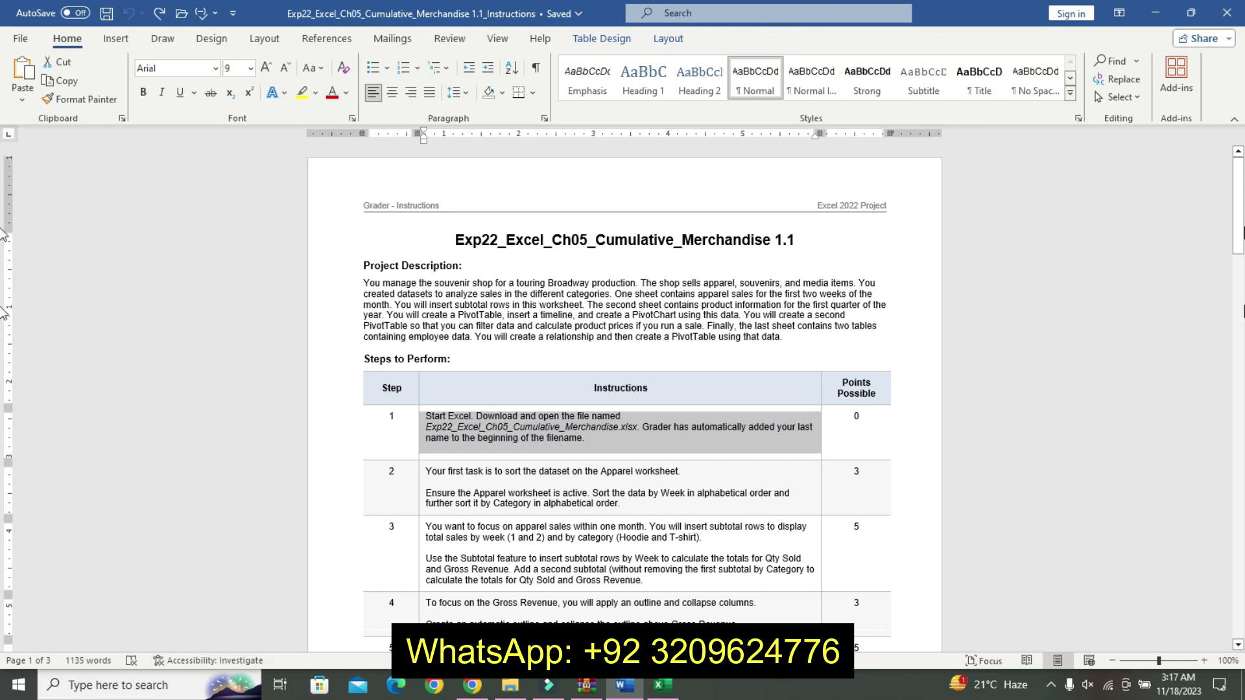
{"action": "scroll", "coordinate": [710, 264], "scroll_direction": "down", "scroll_amount": 4}
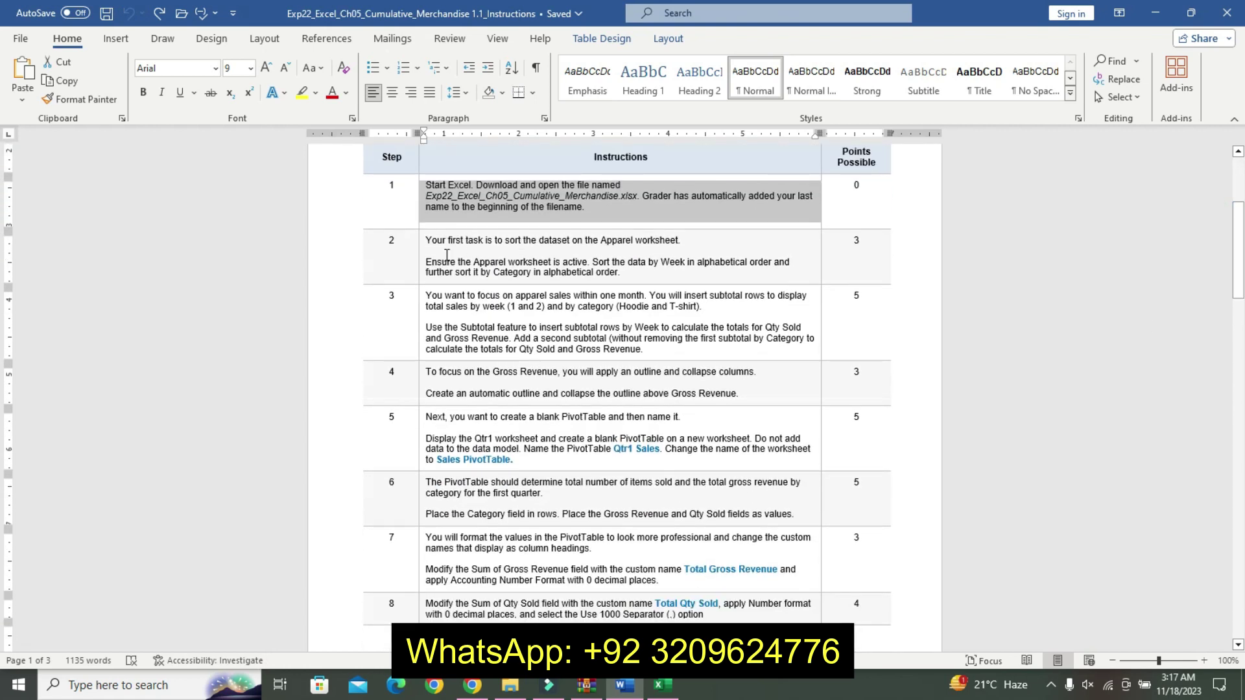
{"action": "left_click_drag", "start_coordinate": [429, 241], "coordinate": [681, 241]}
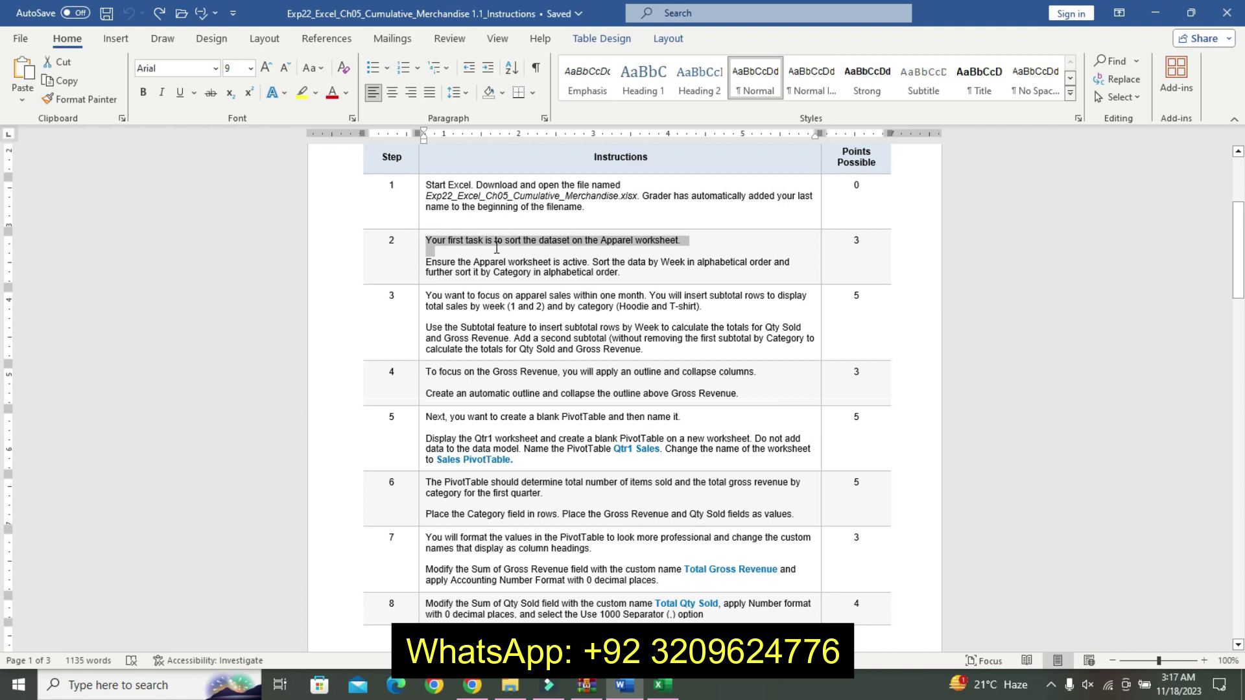
{"action": "left_click", "coordinate": [557, 221]}
Enlarge the second paragraph of step 2 to 11 pt, bold it and highlight it in turquoise
{"action": "left_click_drag", "start_coordinate": [424, 262], "coordinate": [620, 273]}
{"action": "left_click", "coordinate": [733, 223]}
{"action": "left_click", "coordinate": [733, 222]}
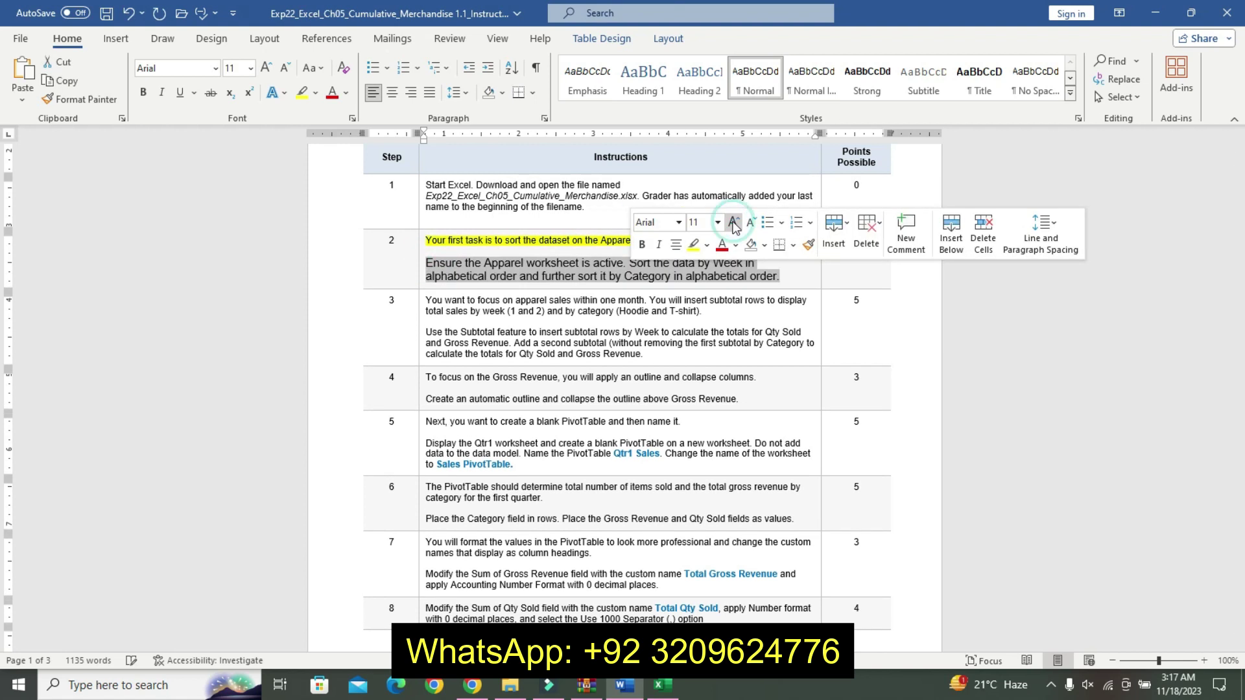
{"action": "left_click", "coordinate": [642, 245]}
{"action": "left_click", "coordinate": [706, 245]}
{"action": "left_click", "coordinate": [745, 259]}
{"action": "left_click", "coordinate": [497, 272]}
{"action": "left_click_drag", "start_coordinate": [426, 263], "coordinate": [762, 279]}
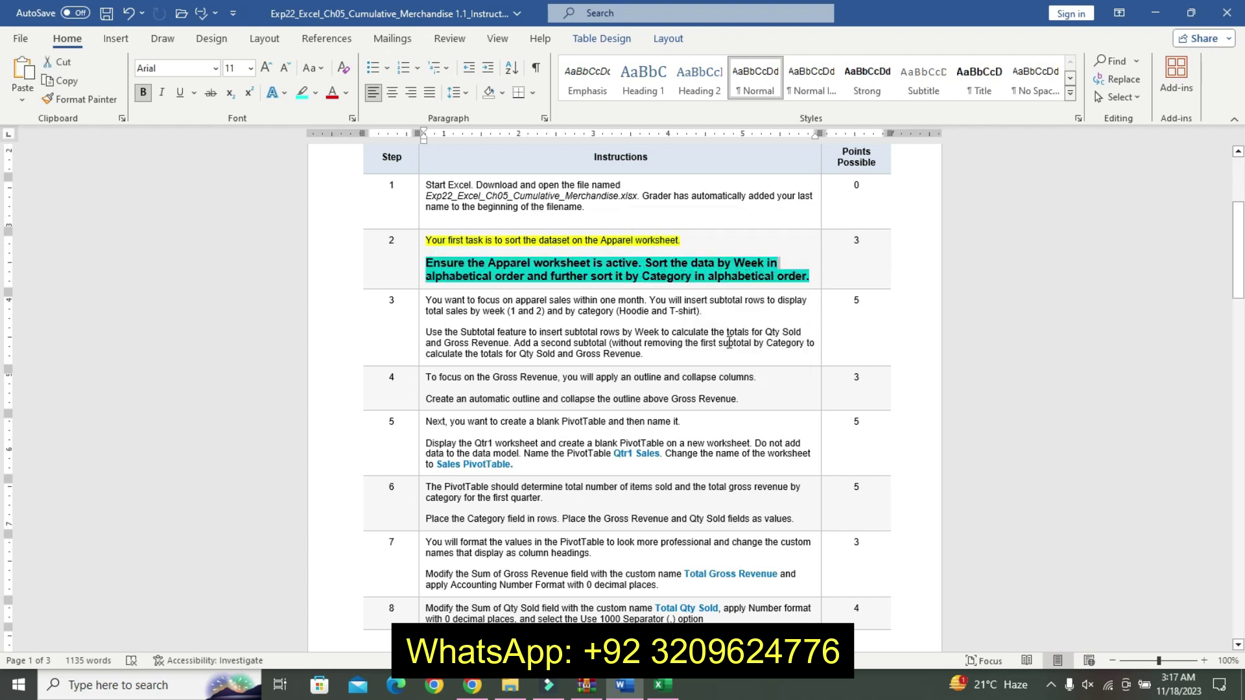
Switch to Excel and try to start a custom sort from an empty cell outside the Apparel dataset
{"action": "left_click", "coordinate": [661, 684]}
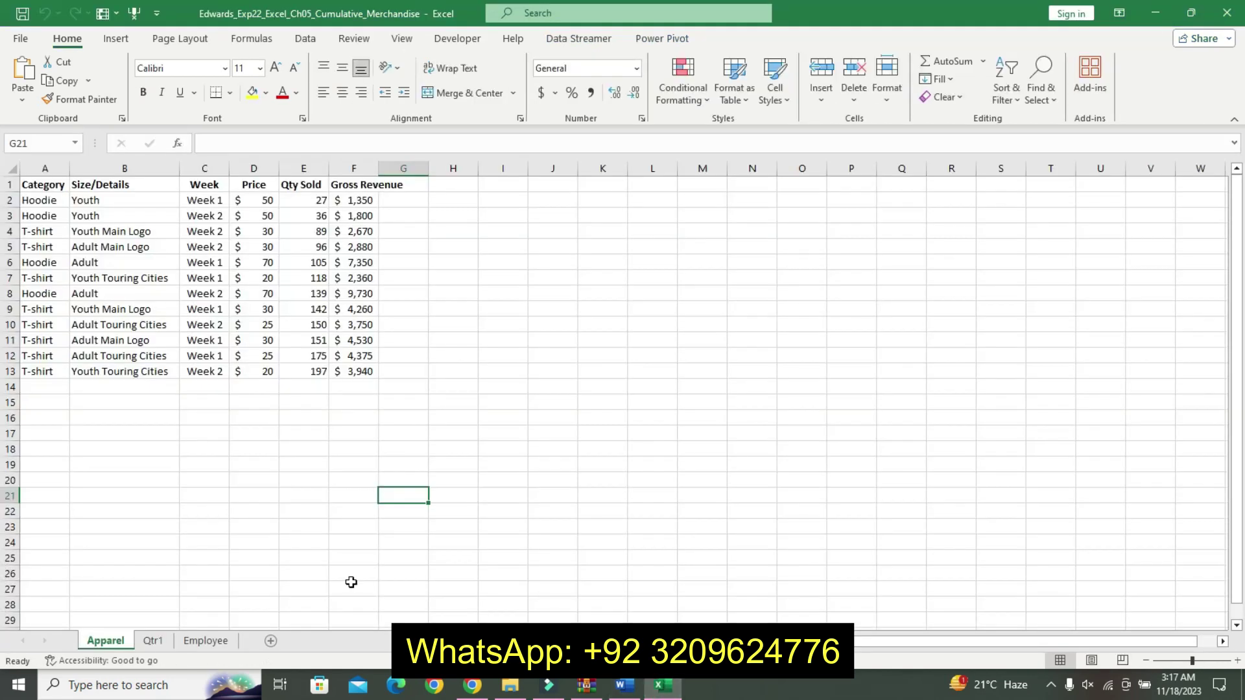
{"action": "left_click", "coordinate": [1006, 91]}
{"action": "left_click", "coordinate": [1021, 167]}
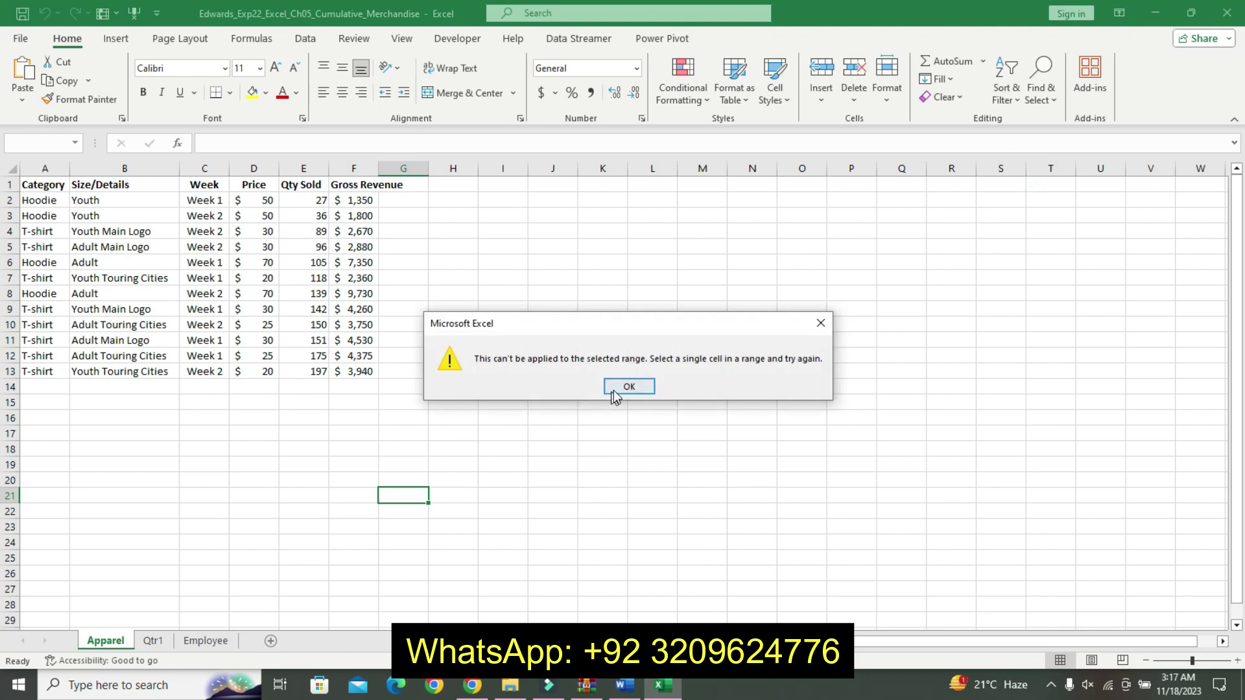
{"action": "left_click", "coordinate": [631, 386]}
Start a custom sort from a cell inside the Apparel dataset and sort first by Week, A to Z
{"action": "left_click", "coordinate": [305, 356]}
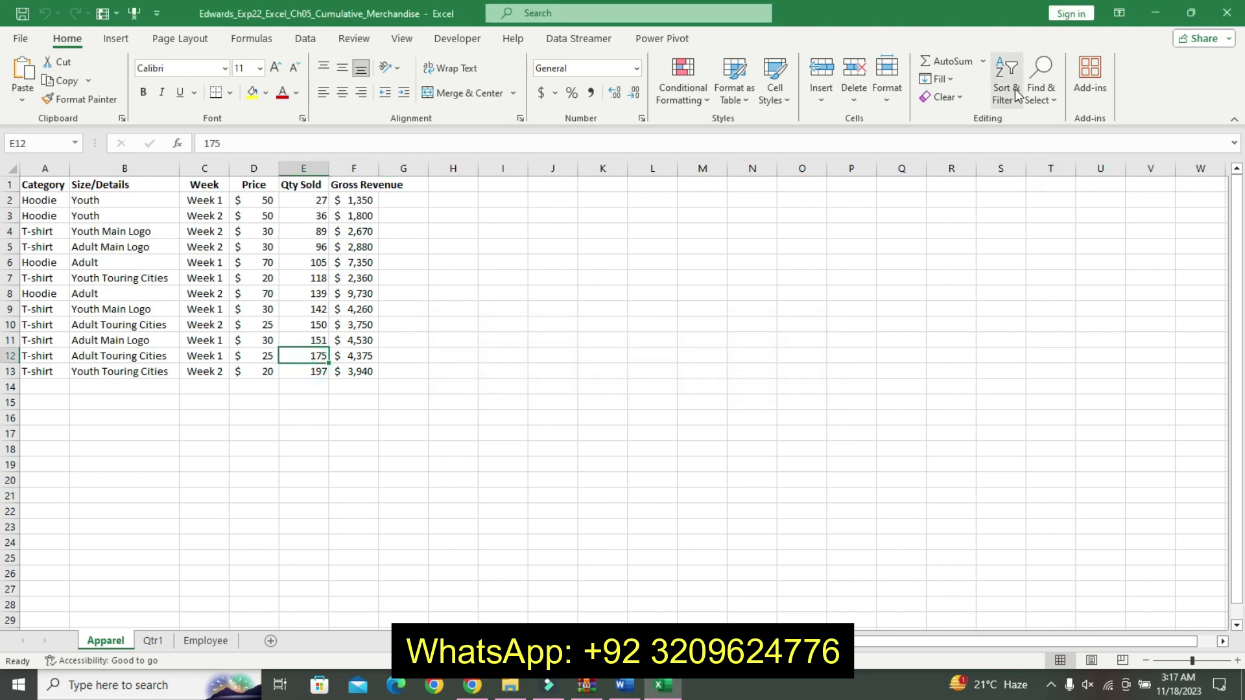
{"action": "left_click", "coordinate": [1005, 90]}
{"action": "left_click", "coordinate": [1038, 167]}
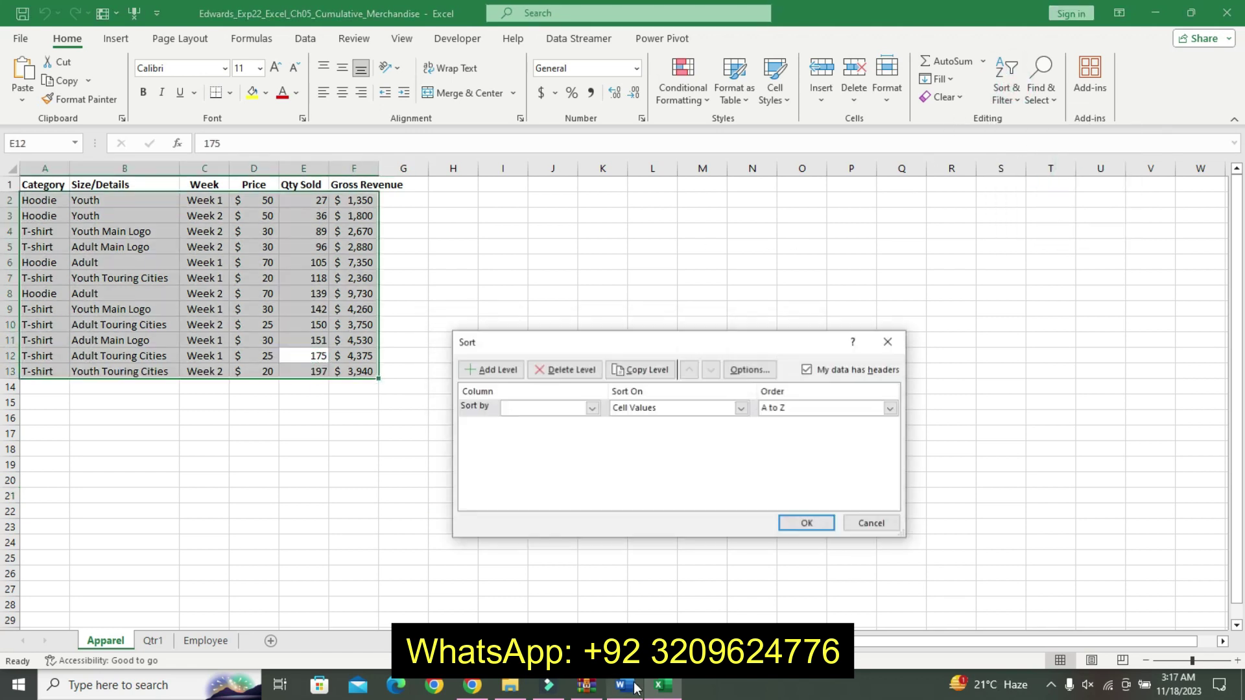
{"action": "left_click", "coordinate": [624, 687]}
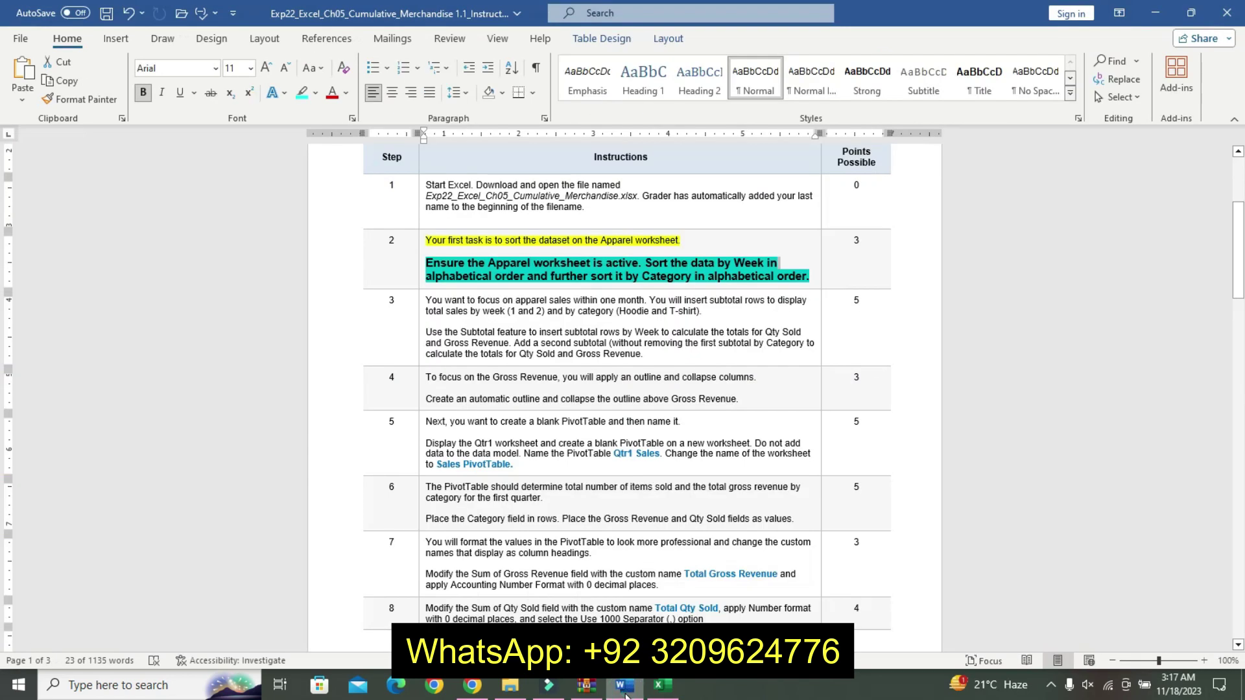
{"action": "left_click", "coordinate": [661, 686]}
{"action": "left_click", "coordinate": [590, 420]}
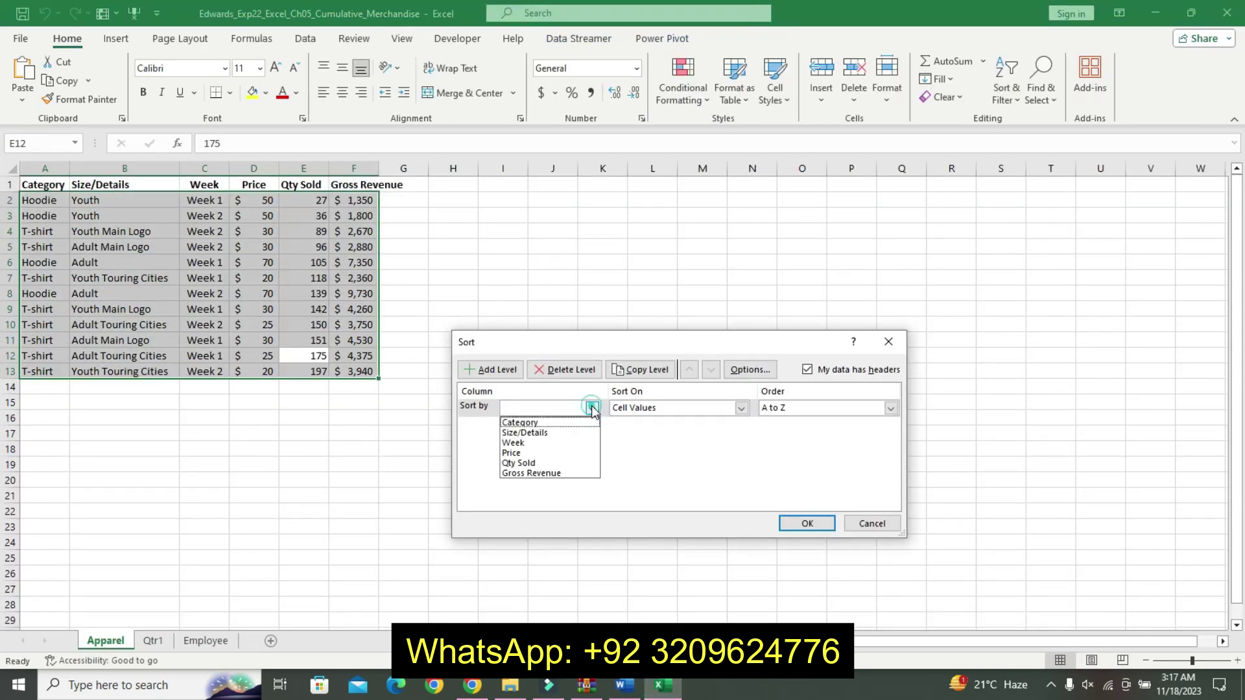
{"action": "left_click", "coordinate": [570, 446]}
Add a second sort level by Category, A to Z, and apply the sort to the Apparel data
{"action": "left_click", "coordinate": [498, 372]}
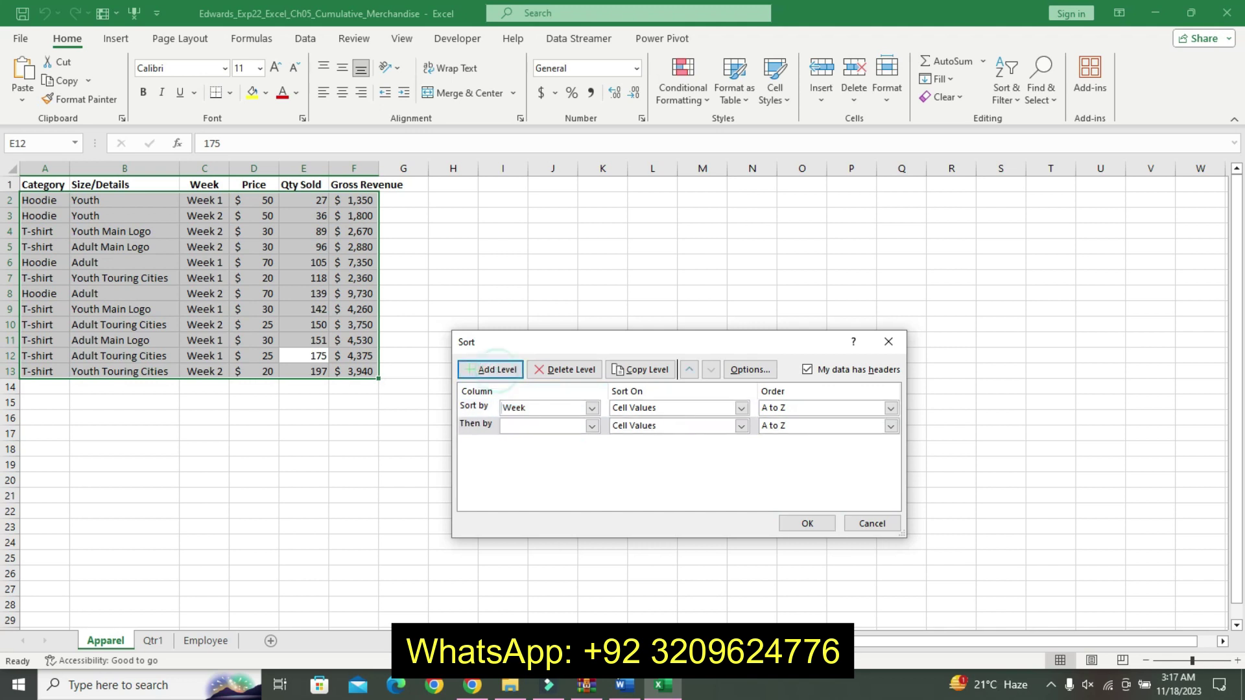
{"action": "left_click", "coordinate": [623, 686]}
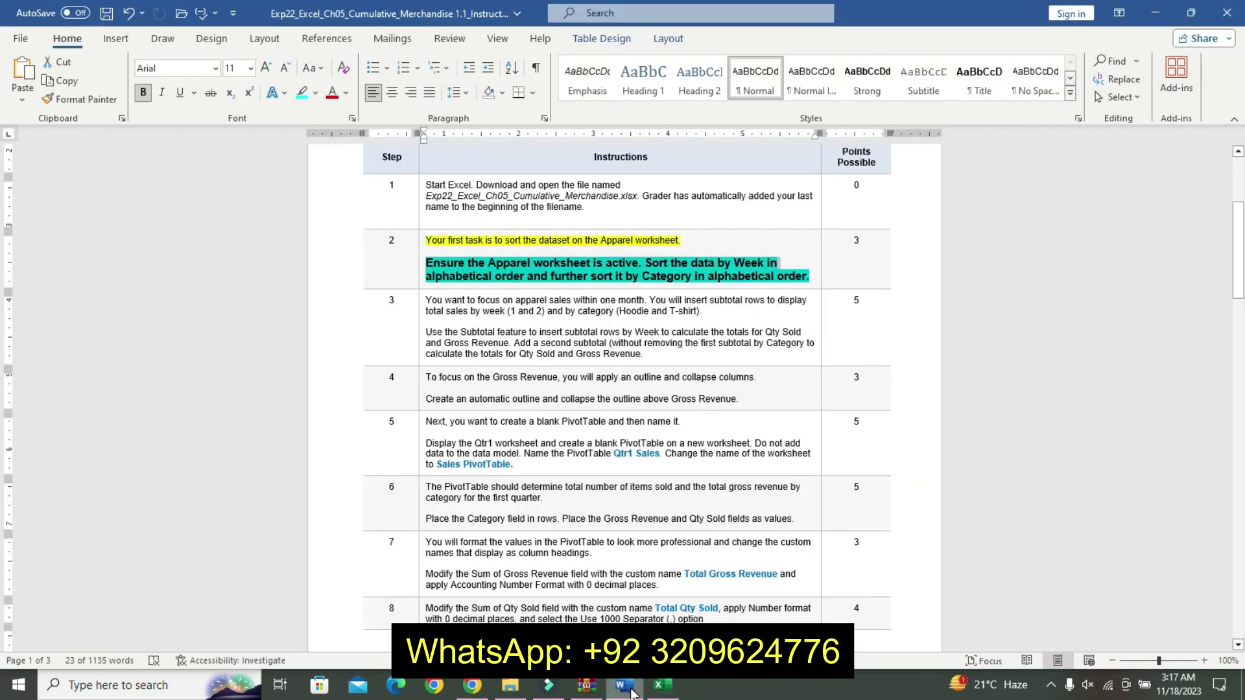
{"action": "left_click", "coordinate": [661, 686]}
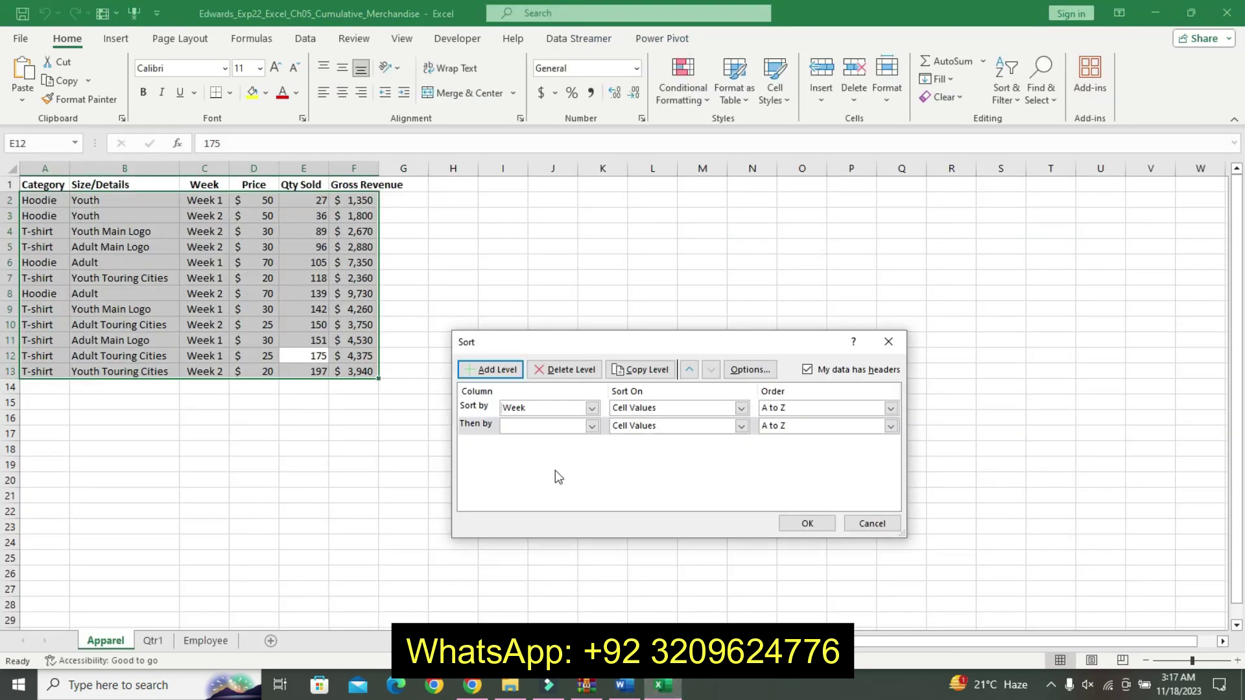
{"action": "left_click", "coordinate": [592, 426]}
{"action": "left_click", "coordinate": [571, 439]}
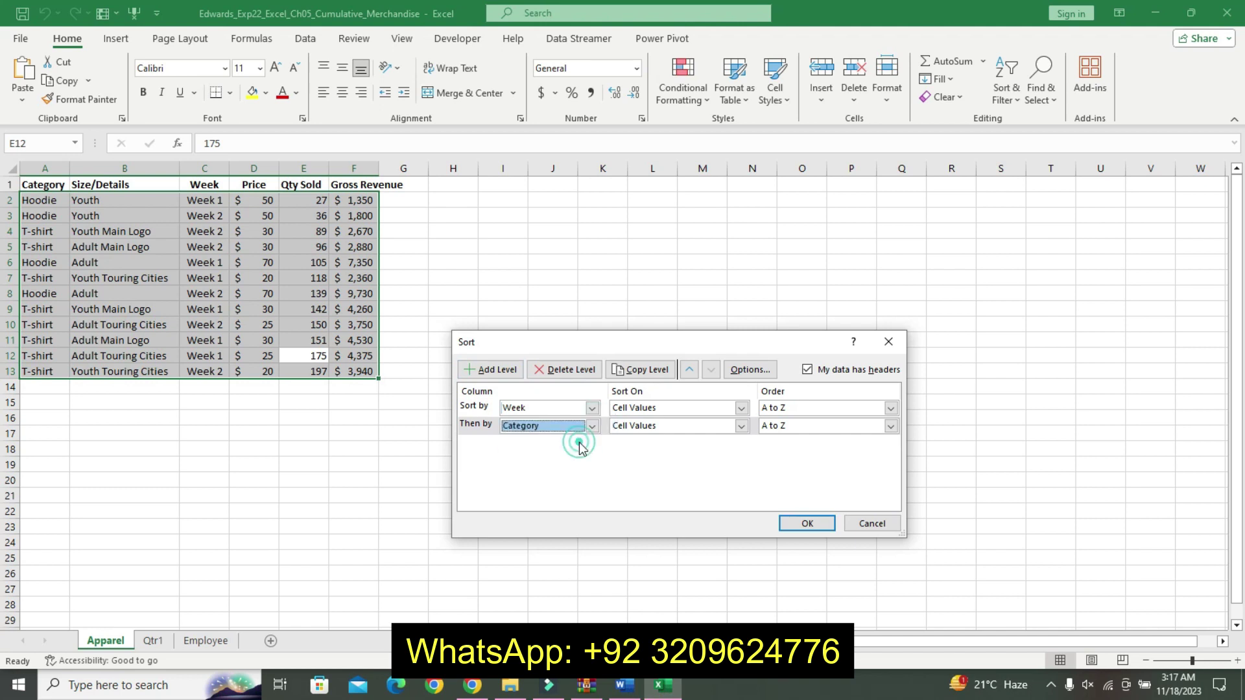
{"action": "left_click", "coordinate": [632, 692]}
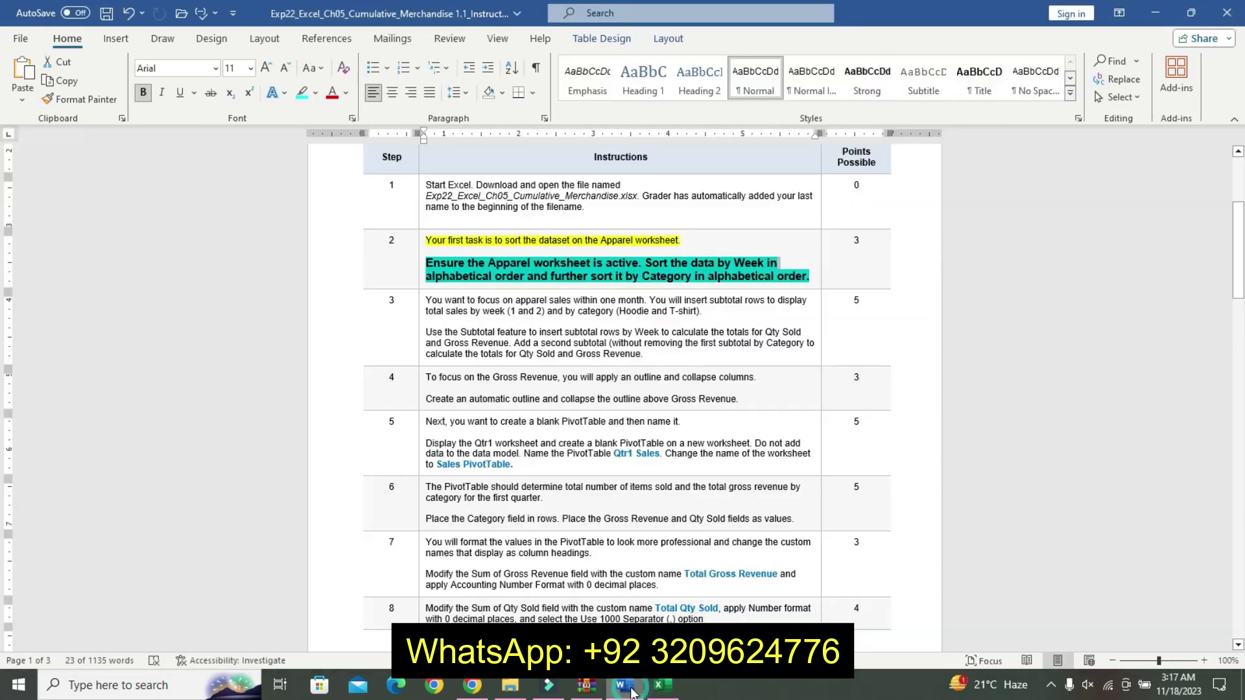
{"action": "left_click", "coordinate": [661, 688]}
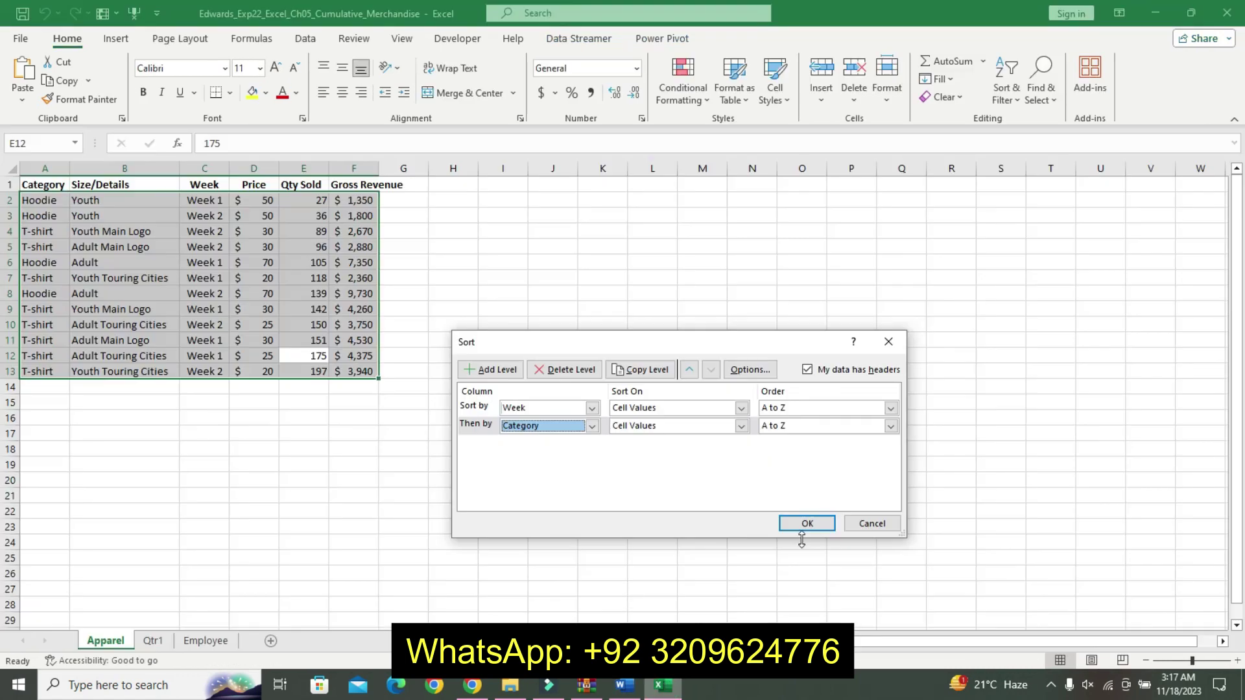
{"action": "left_click", "coordinate": [802, 520]}
Switch to the Word instructions and undo the formatting applied to the paragraphs of step 2
{"action": "key", "text": "alt+Tab"}
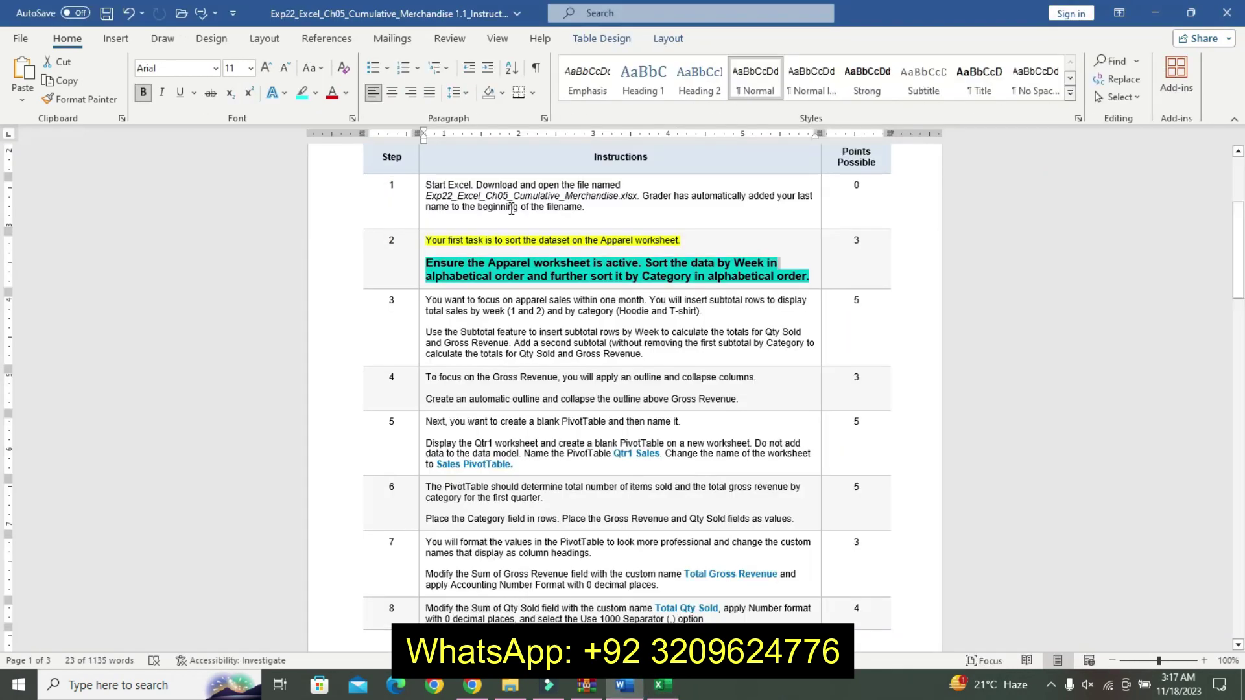
{"action": "key", "text": "ctrl+z"}
{"action": "key", "text": "ctrl+z"}
{"action": "key", "text": "ctrl+z"}
{"action": "key", "text": "ctrl+z"}
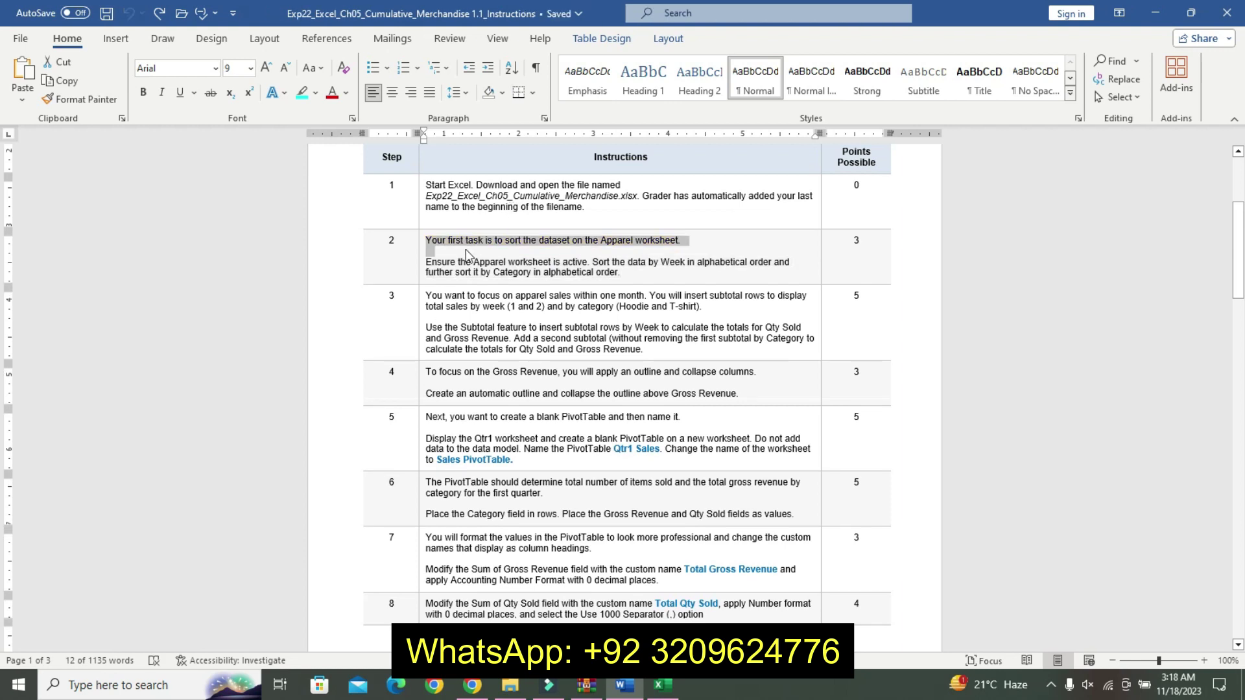
Highlight the first paragraph of step 3 in the instructions in yellow
{"action": "triple_click", "coordinate": [434, 303]}
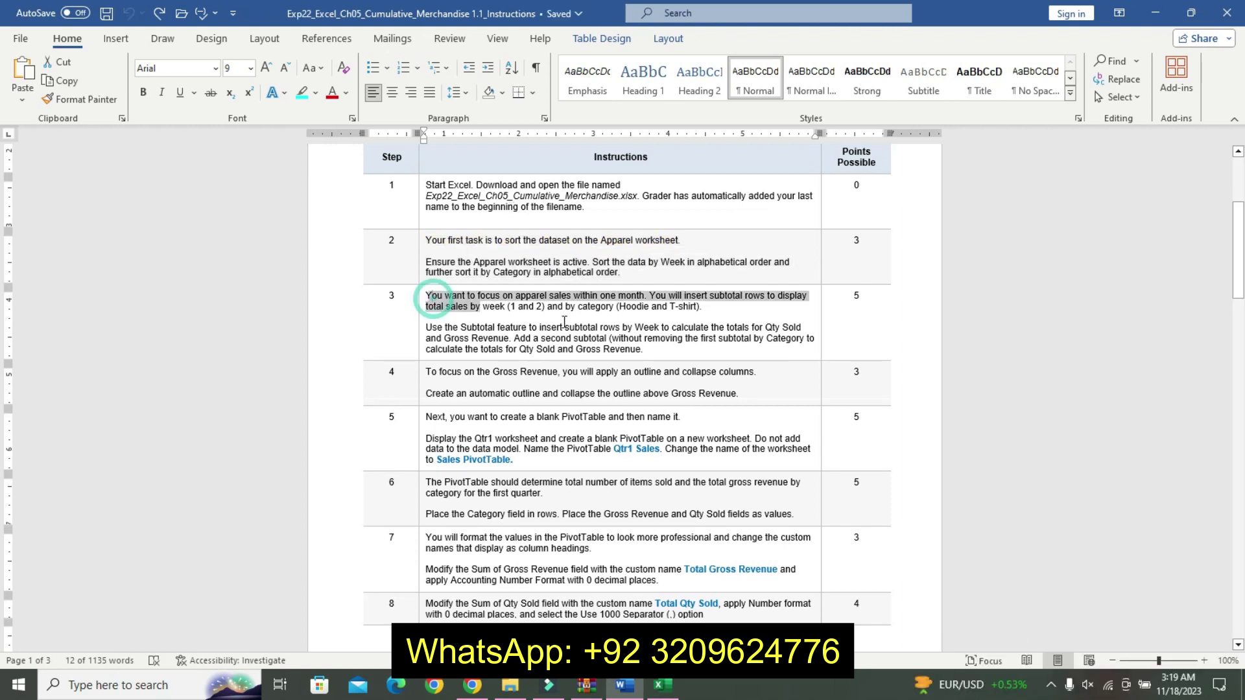
{"action": "left_click", "coordinate": [675, 293]}
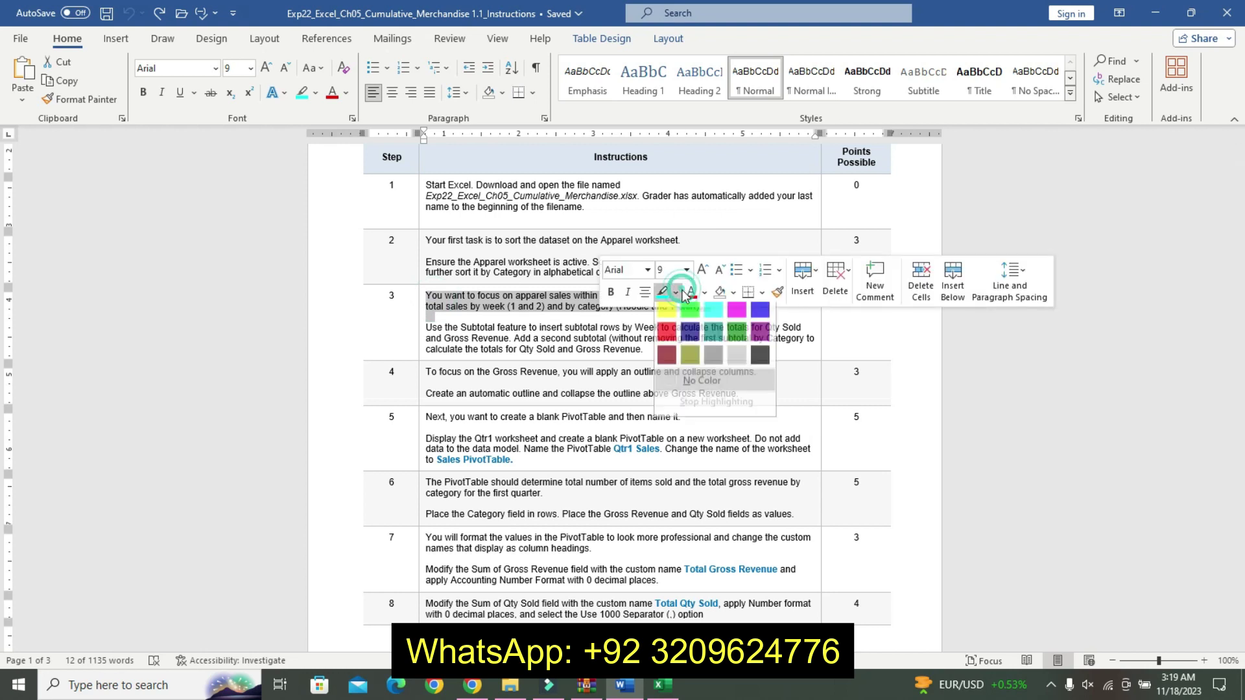
{"action": "left_click", "coordinate": [666, 315]}
Enlarge the Subtotal paragraph of step 3 to 12 pt, bold it and highlight it in turquoise
{"action": "left_click", "coordinate": [427, 327]}
{"action": "triple_click", "coordinate": [458, 327]}
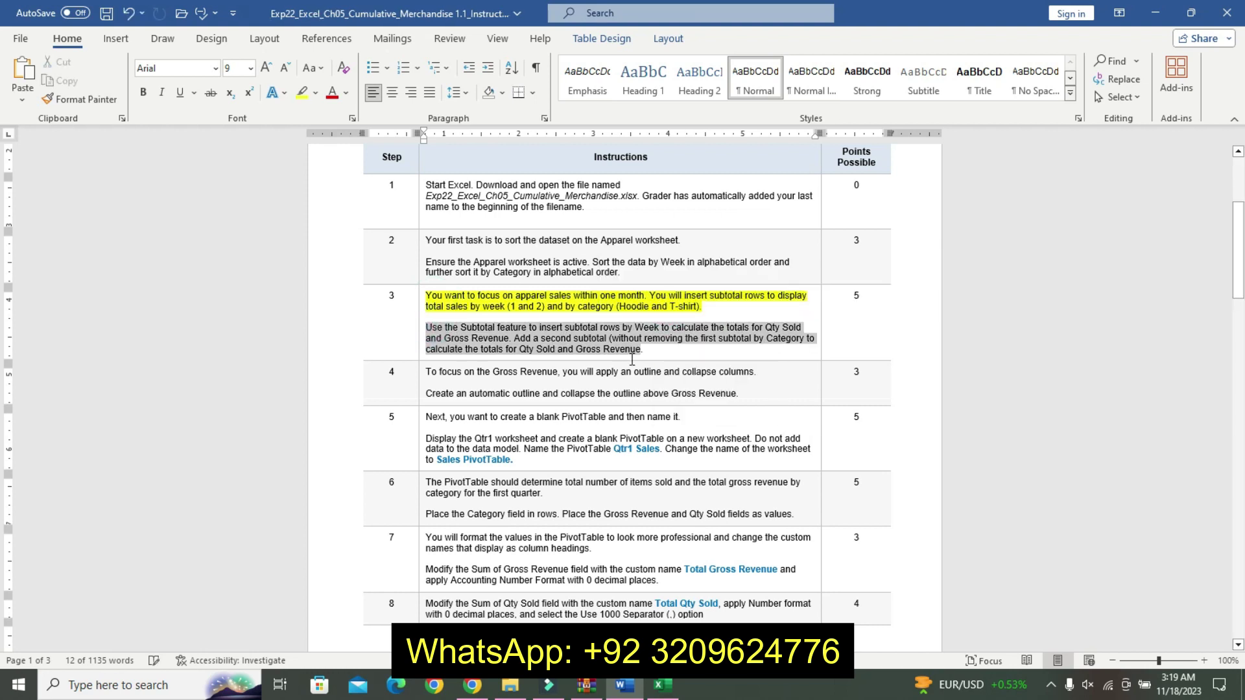
{"action": "left_click", "coordinate": [739, 303]}
{"action": "left_click", "coordinate": [739, 303]}
{"action": "left_click", "coordinate": [740, 303]}
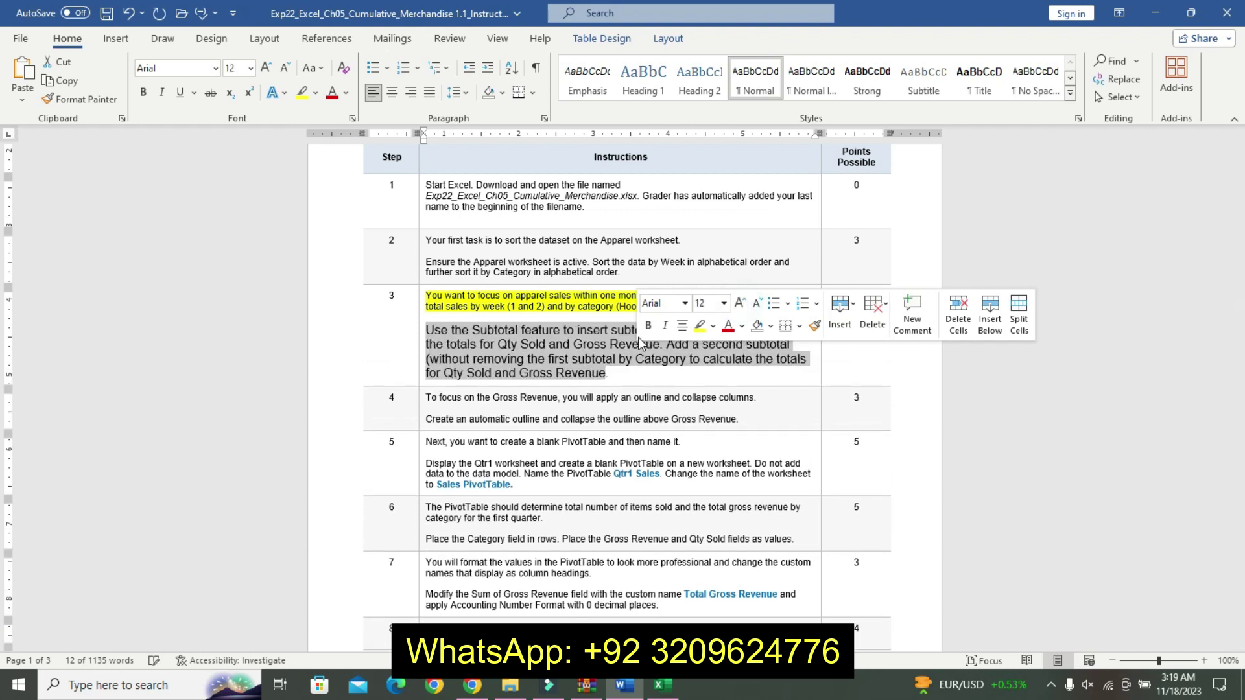
{"action": "left_click", "coordinate": [647, 326]}
{"action": "left_click", "coordinate": [716, 328]}
{"action": "left_click", "coordinate": [745, 349]}
{"action": "left_click_drag", "start_coordinate": [405, 327], "coordinate": [571, 338]}
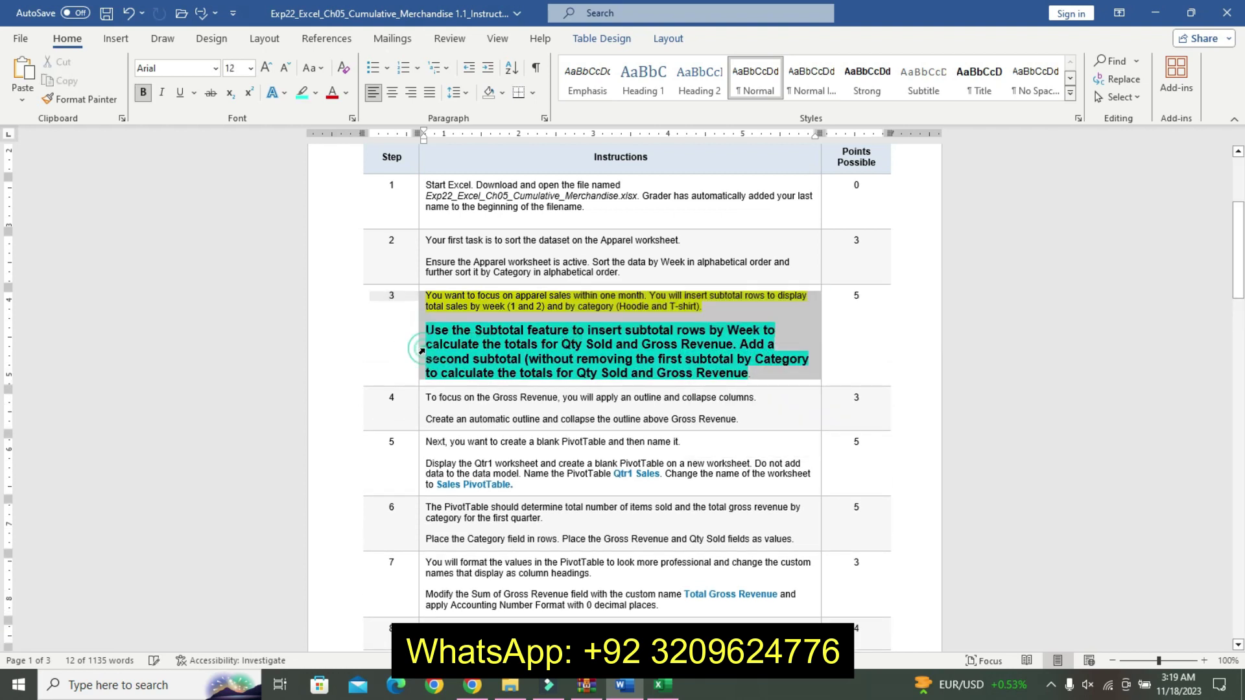
{"action": "left_click", "coordinate": [433, 333]}
{"action": "left_click_drag", "start_coordinate": [711, 321], "coordinate": [757, 377]}
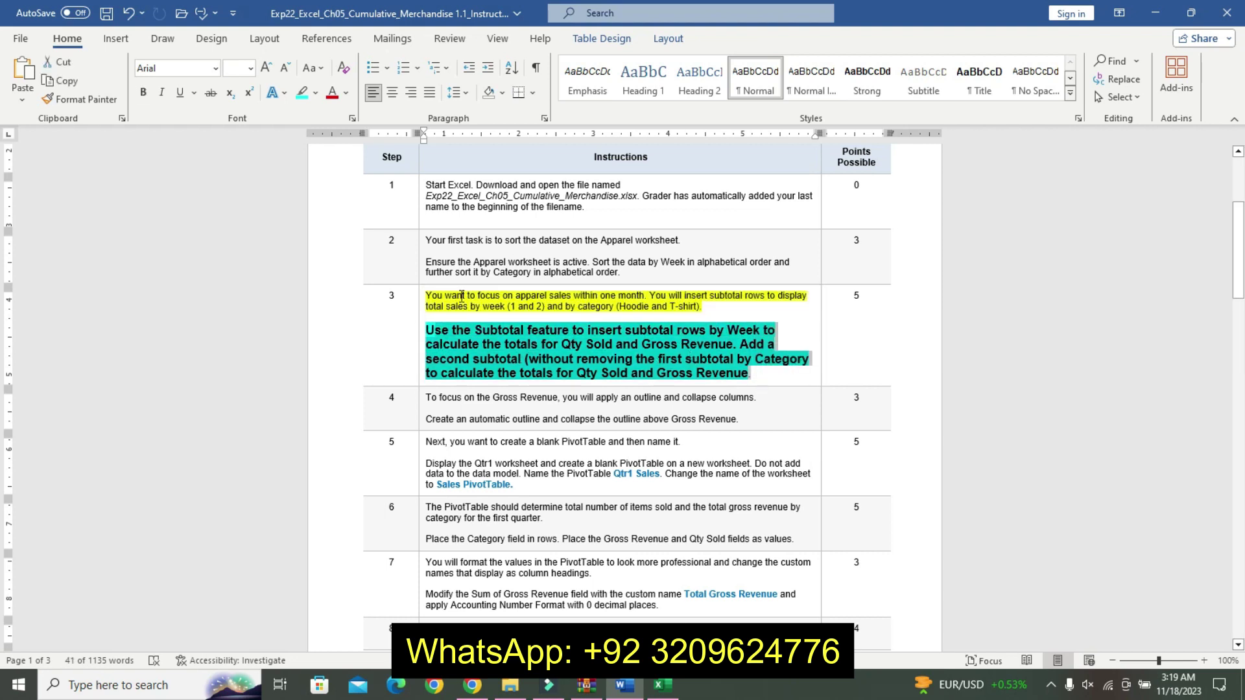
Switch to Excel and start the Subtotal command on the Apparel data, grouping at each change in Week with the Sum function
{"action": "left_click", "coordinate": [662, 684]}
{"action": "left_click", "coordinate": [302, 309]}
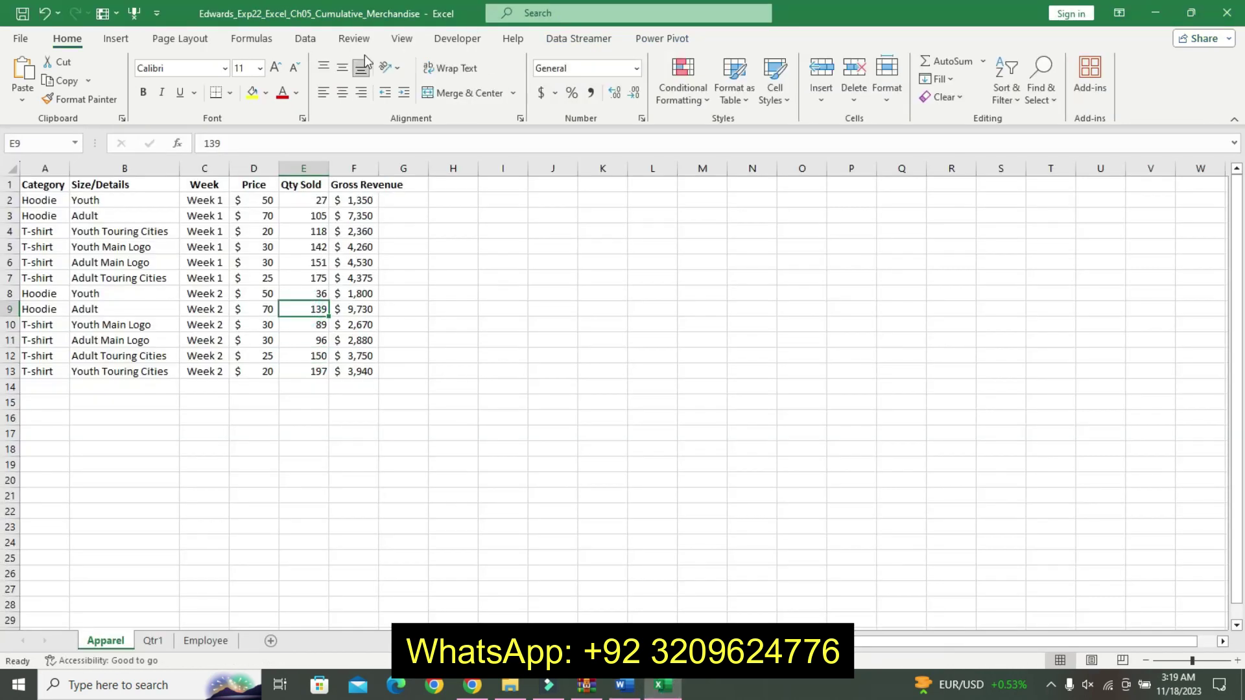
{"action": "left_click", "coordinate": [306, 40]}
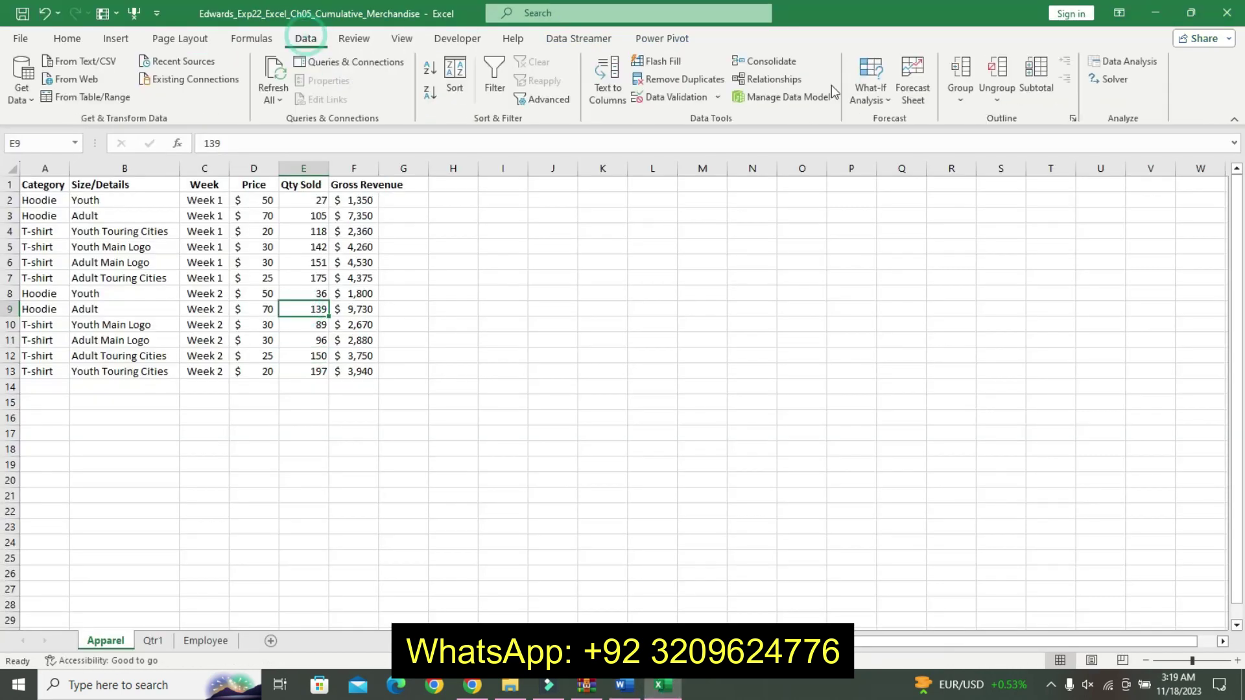
{"action": "left_click", "coordinate": [1025, 92]}
{"action": "left_click", "coordinate": [623, 691]}
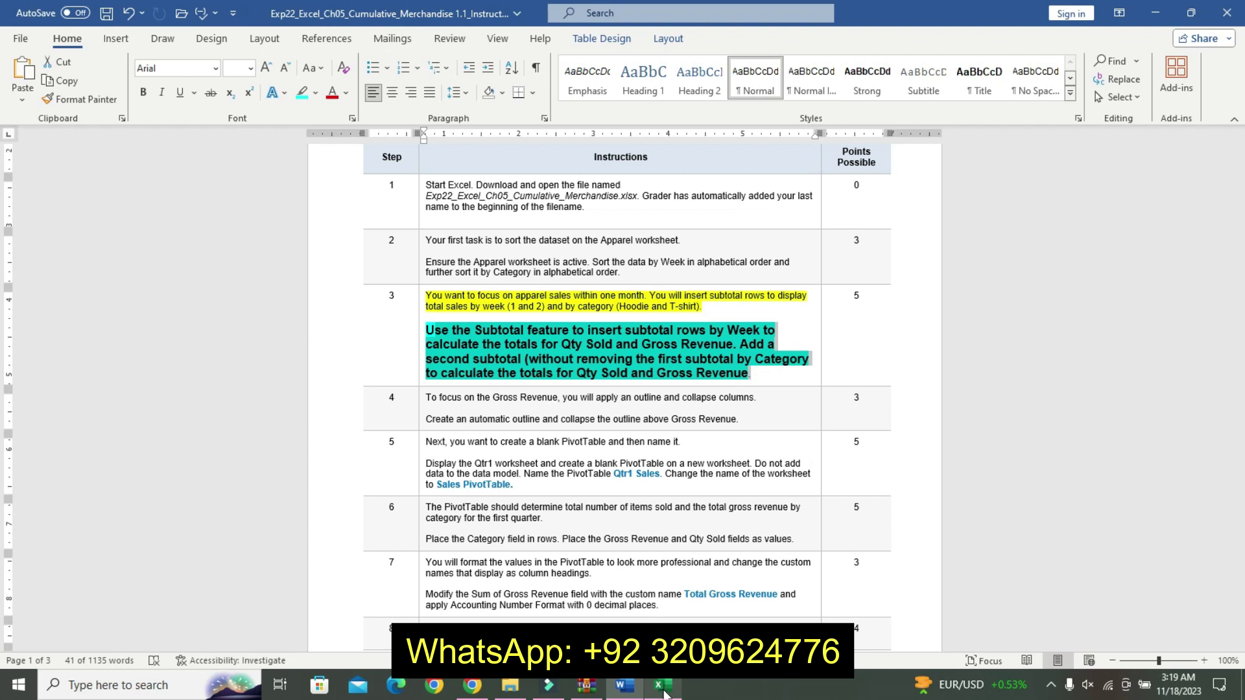
{"action": "left_click", "coordinate": [745, 518]}
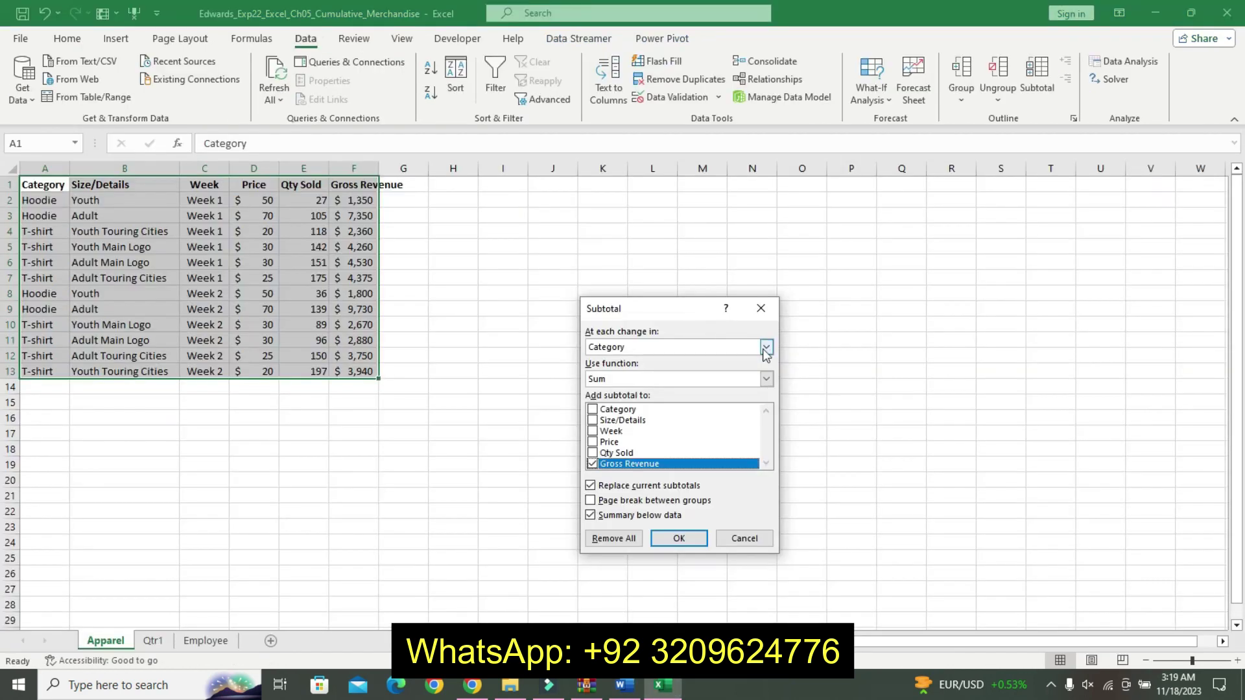
{"action": "left_click", "coordinate": [766, 348]}
{"action": "left_click", "coordinate": [723, 382]}
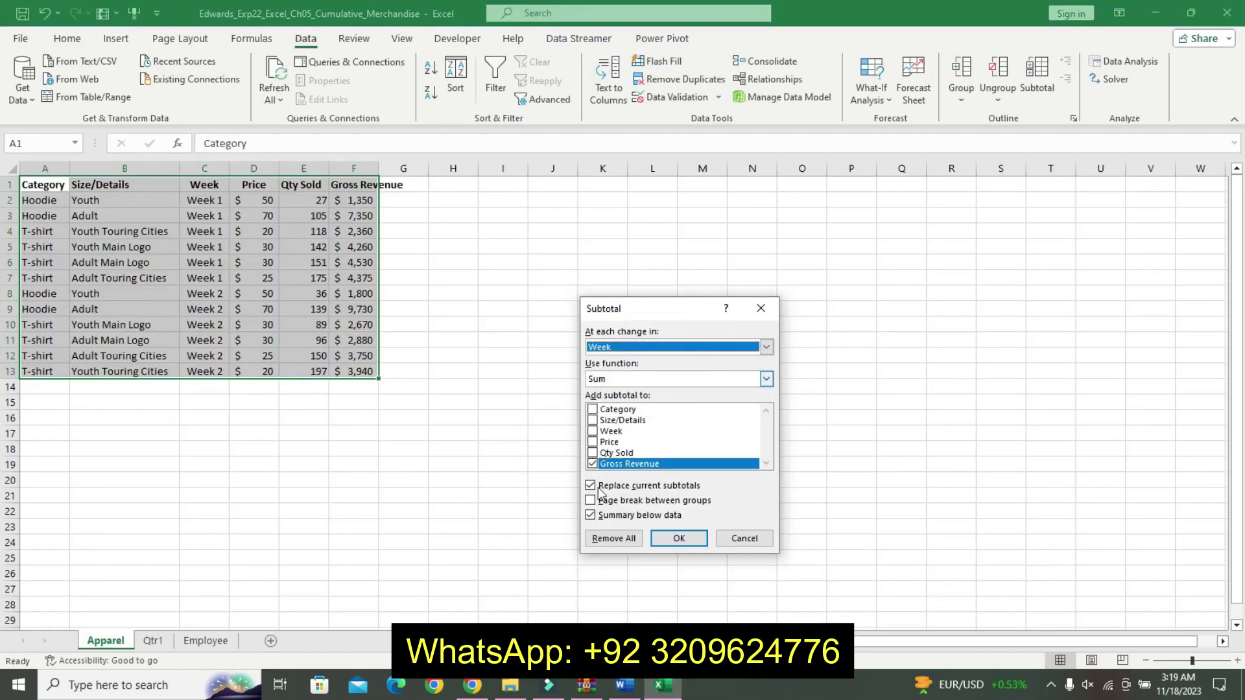
Recheck step 3 of the instructions, include Qty Sold besides Gross Revenue and insert the Week subtotals
{"action": "left_click", "coordinate": [626, 688]}
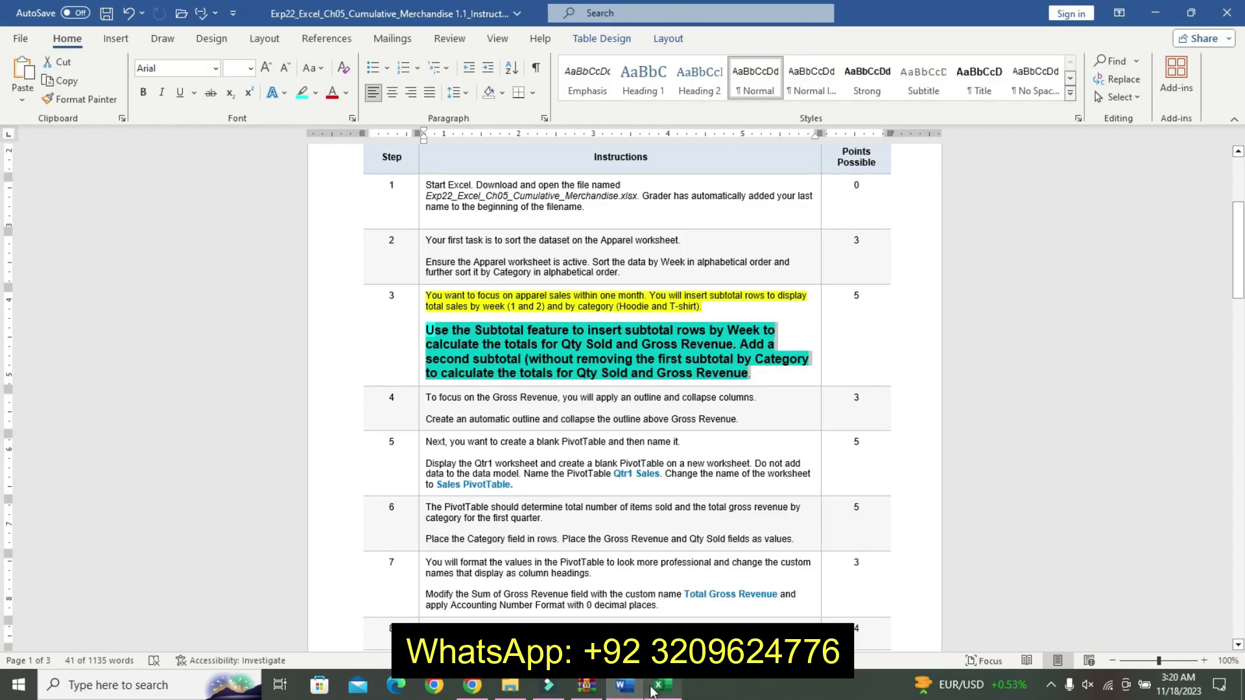
{"action": "mouse_move", "coordinate": [659, 689]}
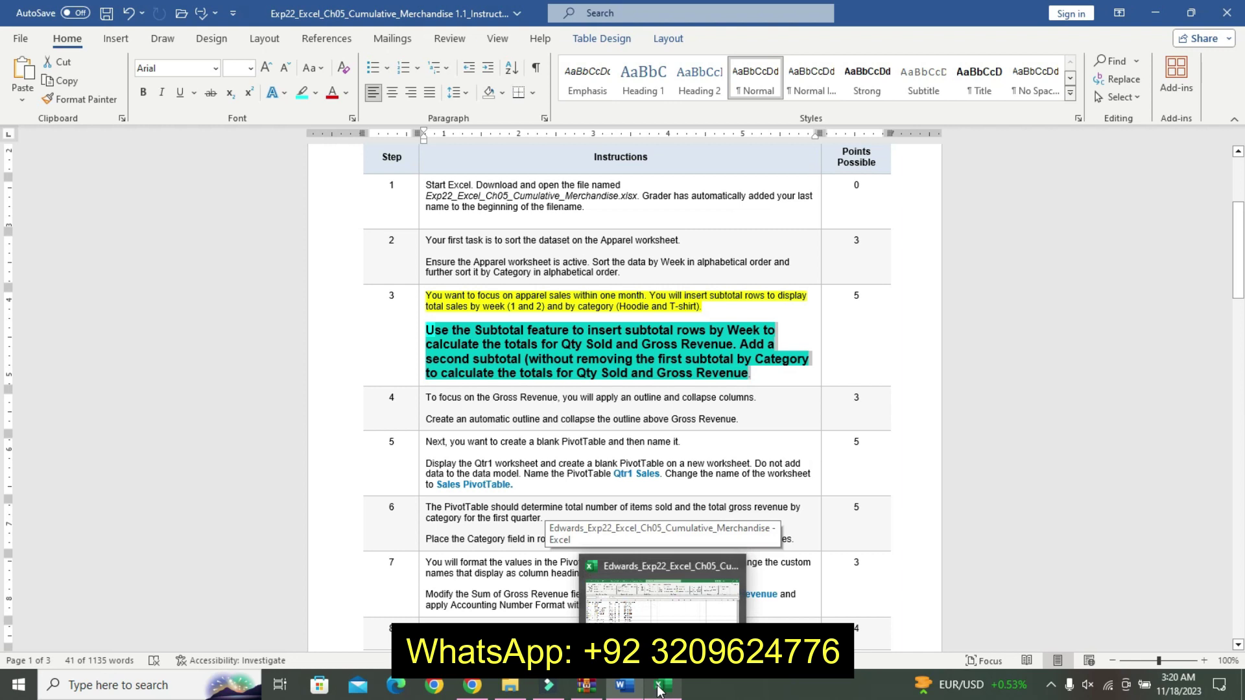
{"action": "left_click", "coordinate": [660, 689]}
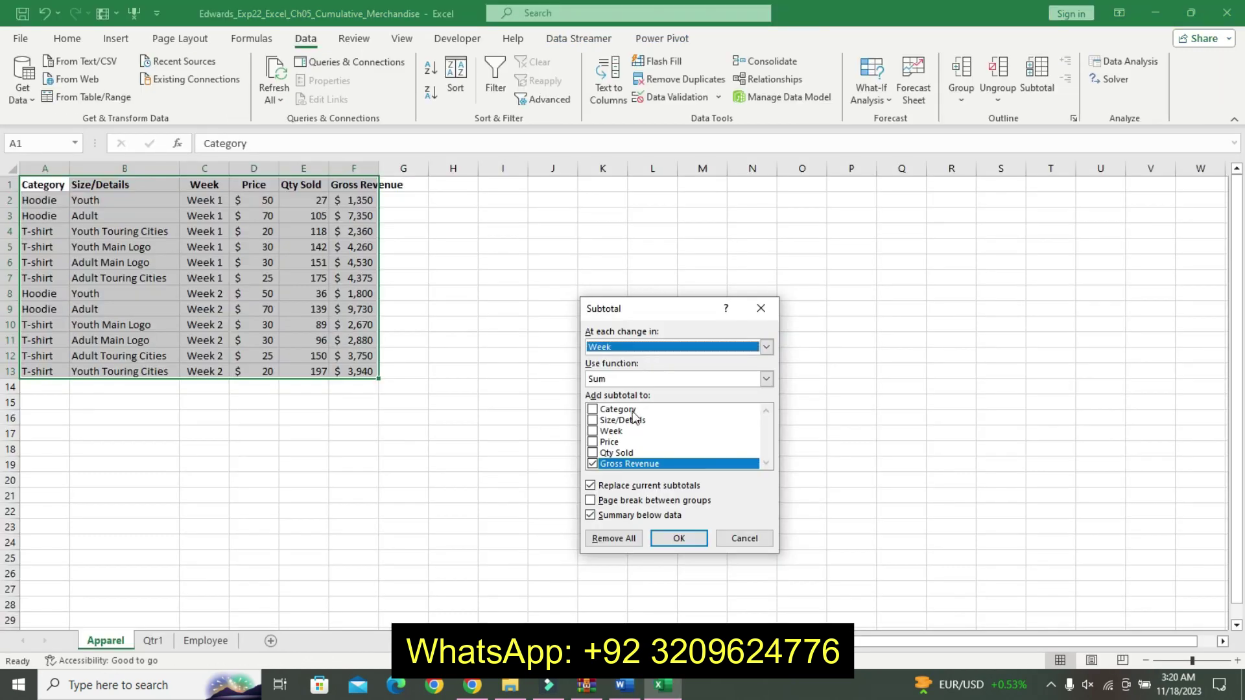
{"action": "left_click", "coordinate": [593, 453]}
{"action": "left_click", "coordinate": [678, 538]}
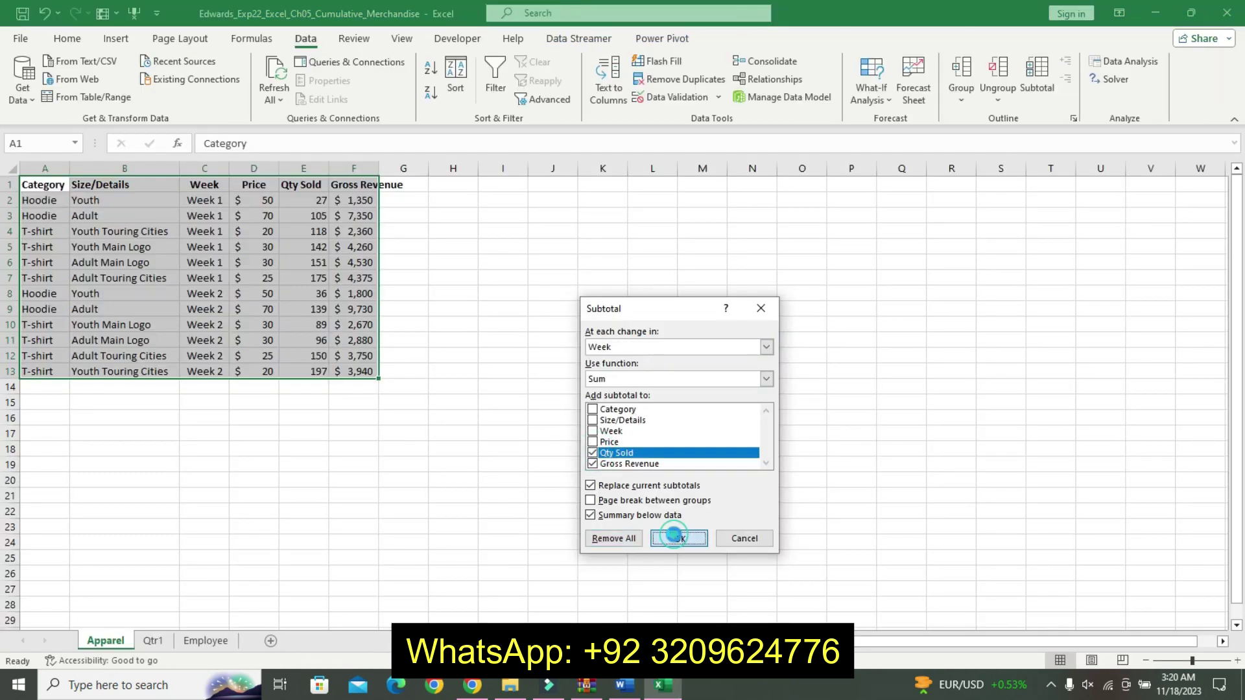
Add a second subtotal by Category for Qty Sold and Gross Revenue without replacing the Week subtotals
{"action": "left_click", "coordinate": [632, 693]}
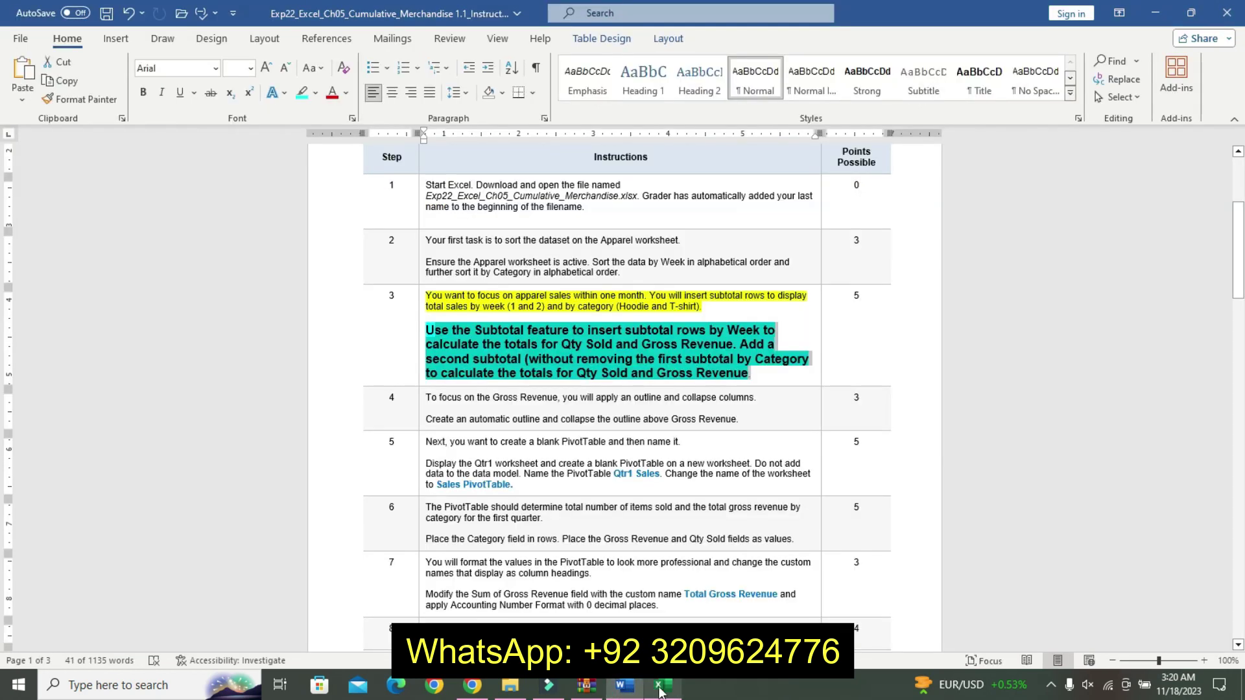
{"action": "mouse_move", "coordinate": [660, 692]}
{"action": "left_click", "coordinate": [661, 541]}
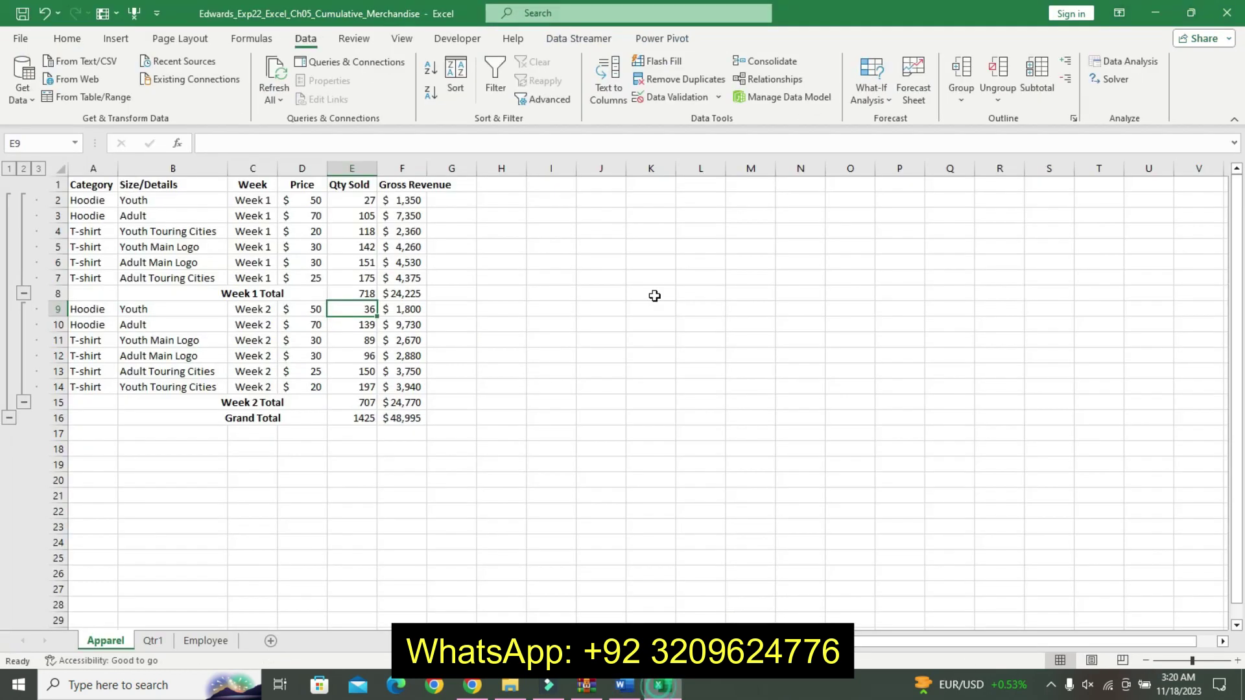
{"action": "left_click", "coordinate": [1037, 81]}
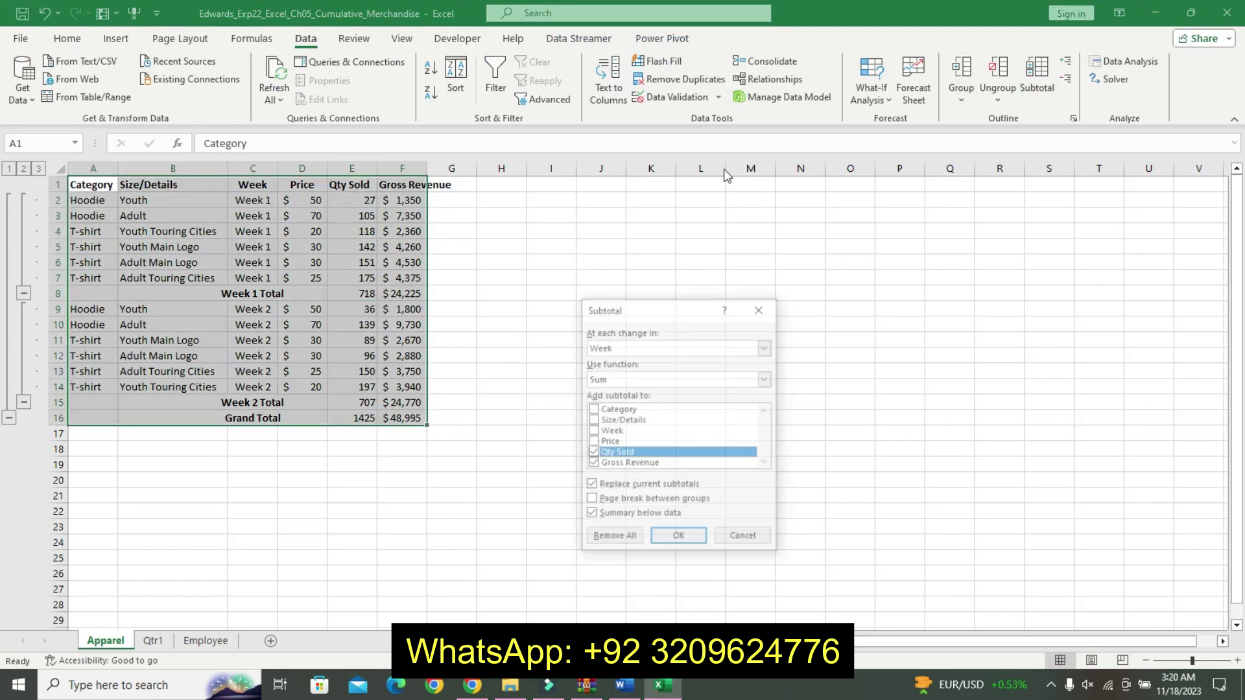
{"action": "left_click", "coordinate": [771, 345]}
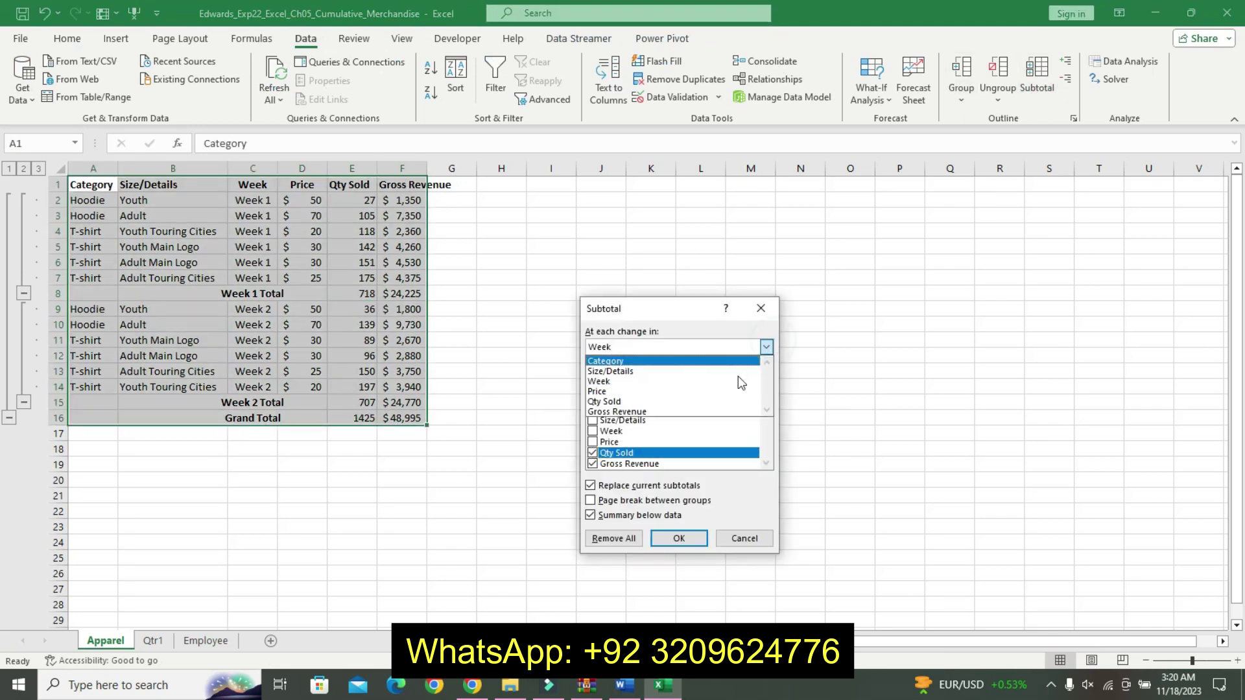
{"action": "left_click", "coordinate": [709, 358]}
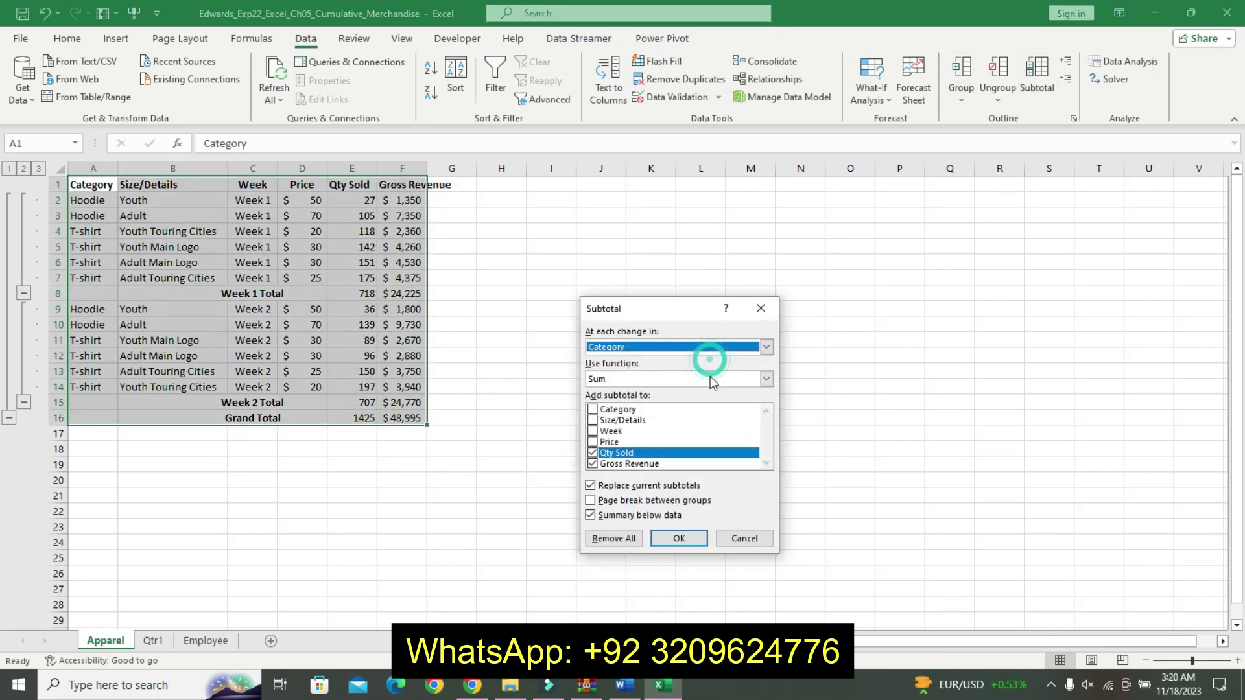
{"action": "left_click", "coordinate": [590, 485]}
{"action": "left_click", "coordinate": [679, 538]}
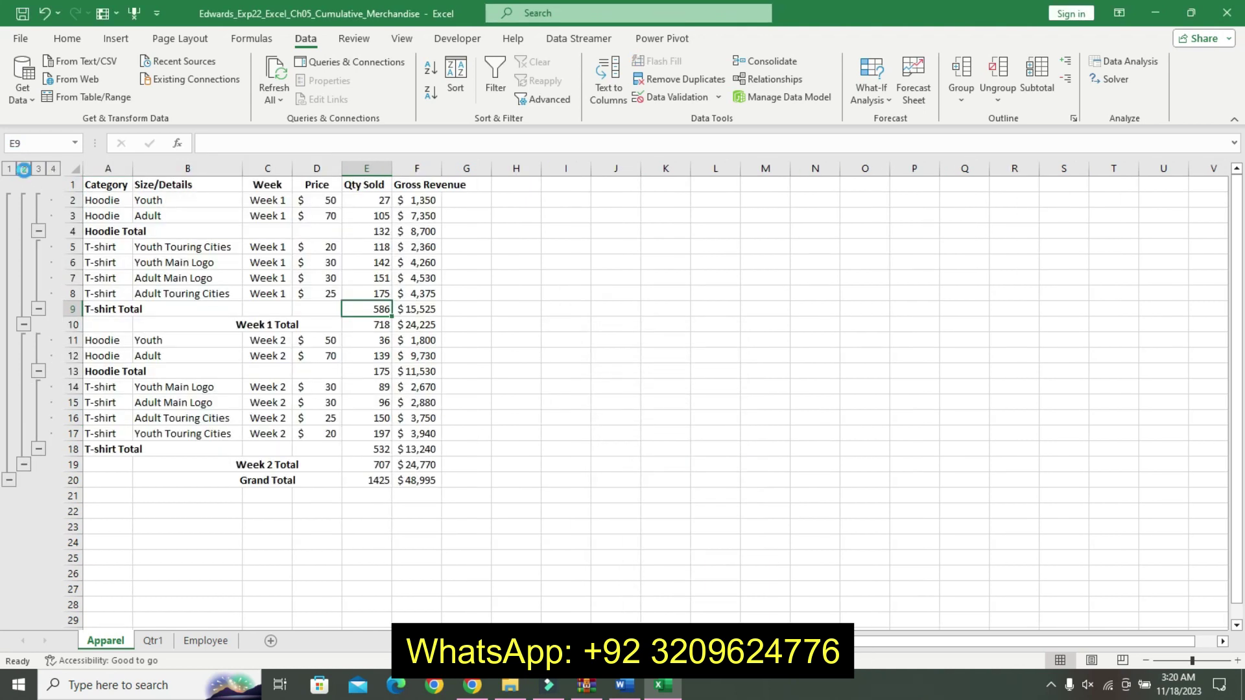
Collapse the Apparel row outline to level 1, then show level 2 to view the weekly totals
{"action": "left_click", "coordinate": [23, 169]}
{"action": "left_click", "coordinate": [9, 169]}
{"action": "left_click", "coordinate": [23, 169]}
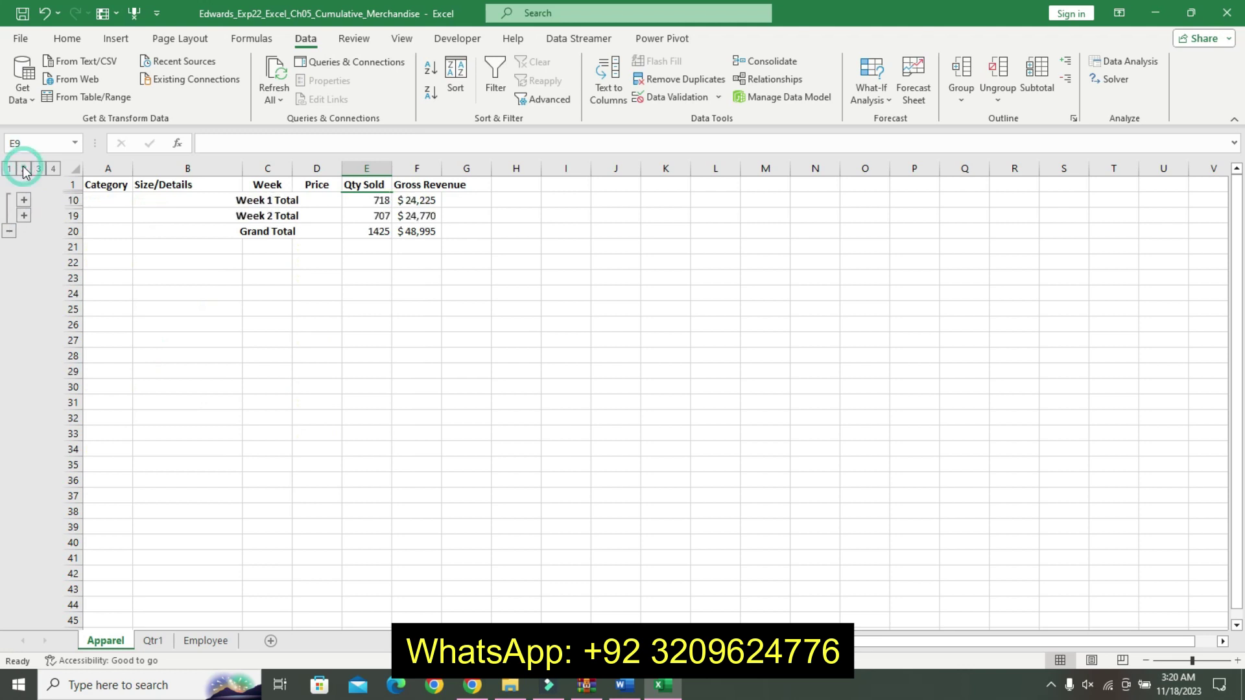
Undo the outline collapsing and the Category subtotal on the Apparel worksheet
{"action": "key", "text": "ctrl+z"}
{"action": "key", "text": "ctrl+z"}
{"action": "key", "text": "ctrl+z"}
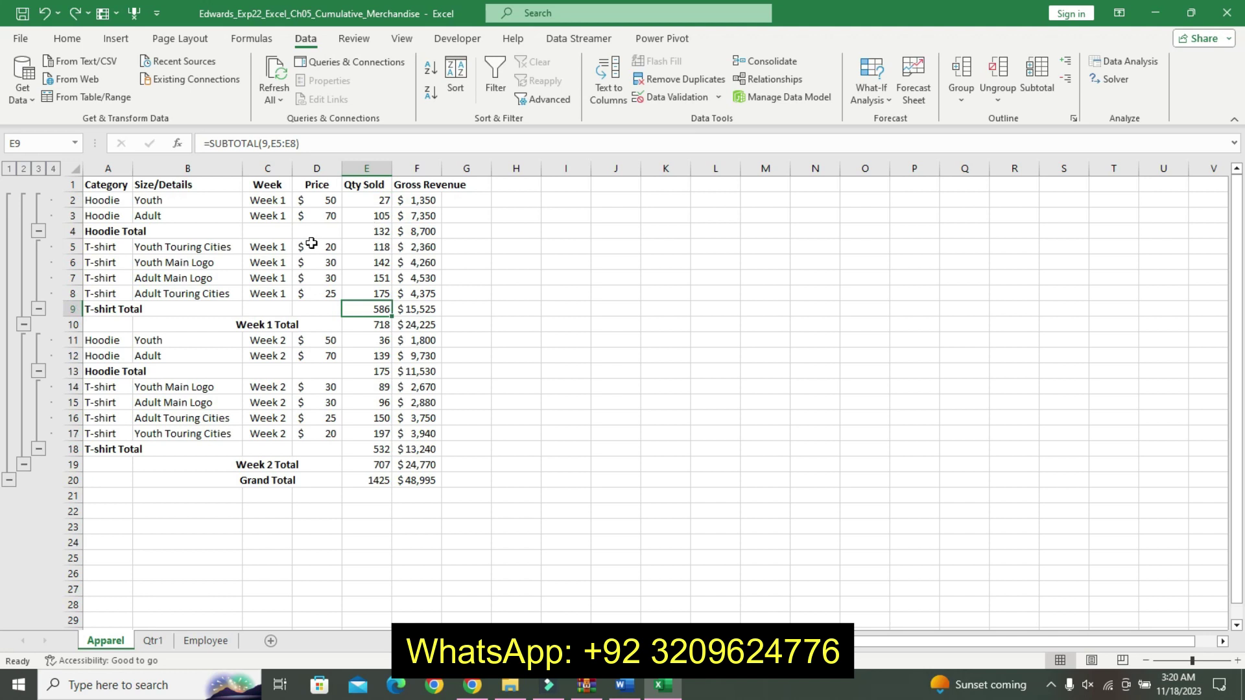
{"action": "key", "text": "ctrl+z"}
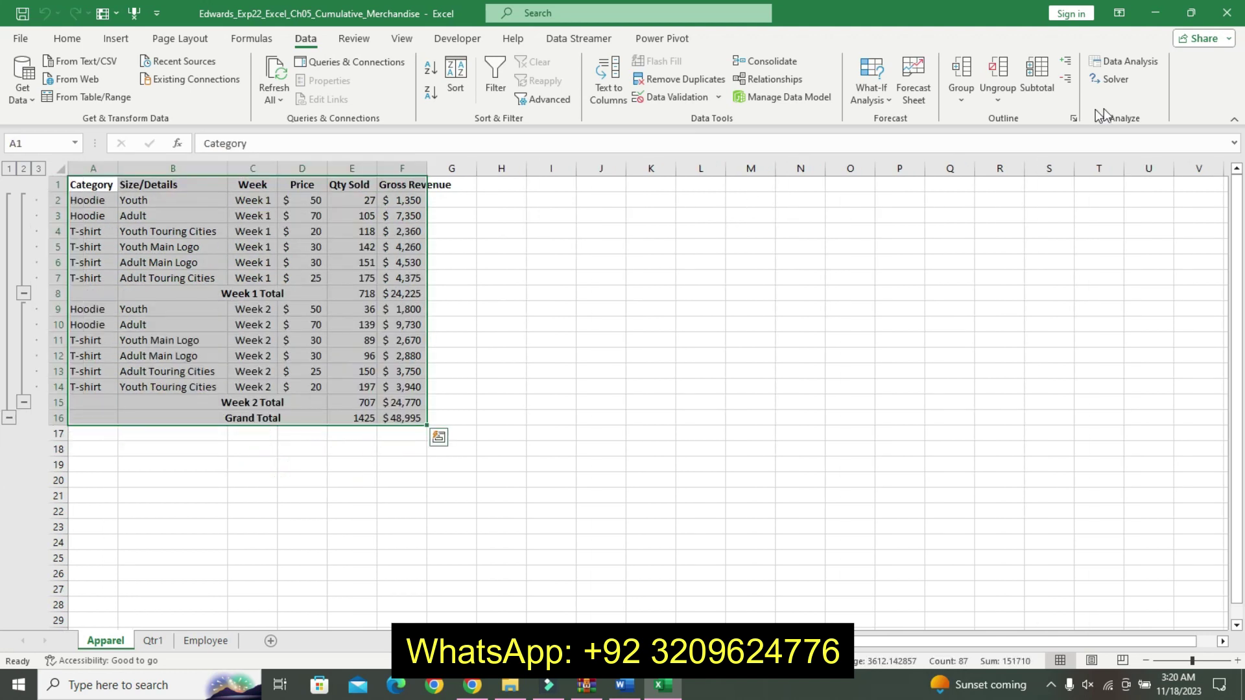
Insert Category subtotals summing Qty Sold and Gross Revenue, with replacement of the current subtotals enabled
{"action": "left_click", "coordinate": [1037, 81]}
{"action": "left_click", "coordinate": [591, 486]}
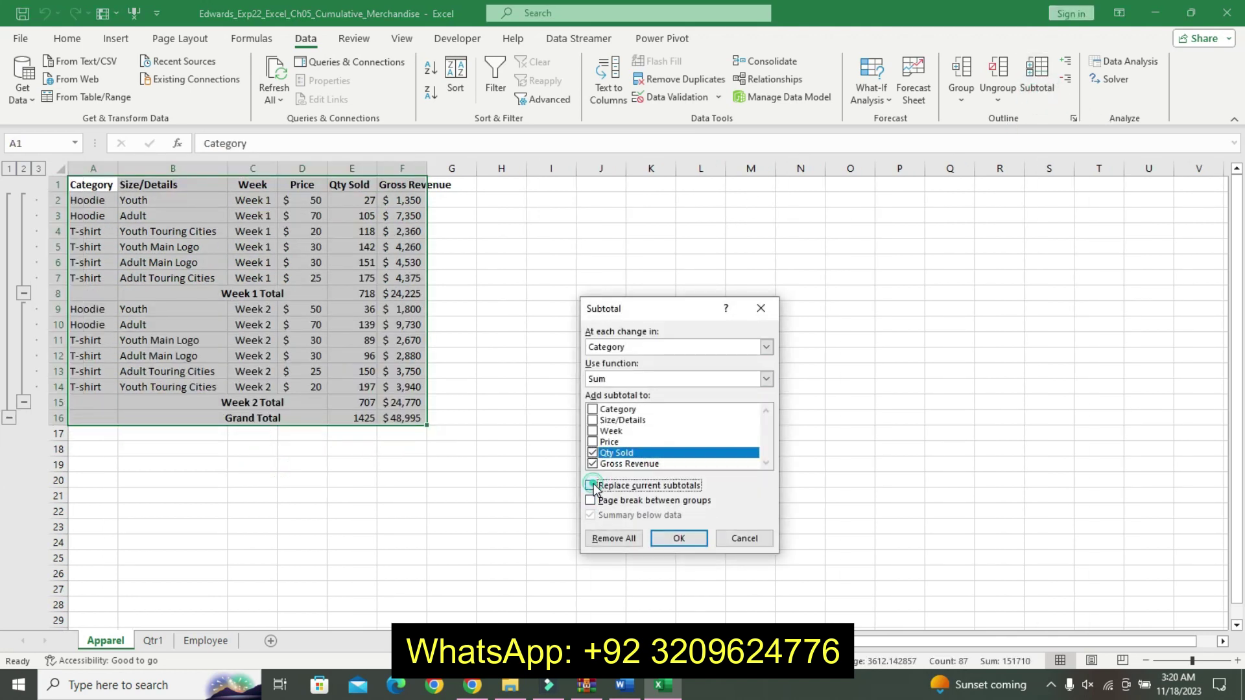
{"action": "left_click", "coordinate": [679, 538]}
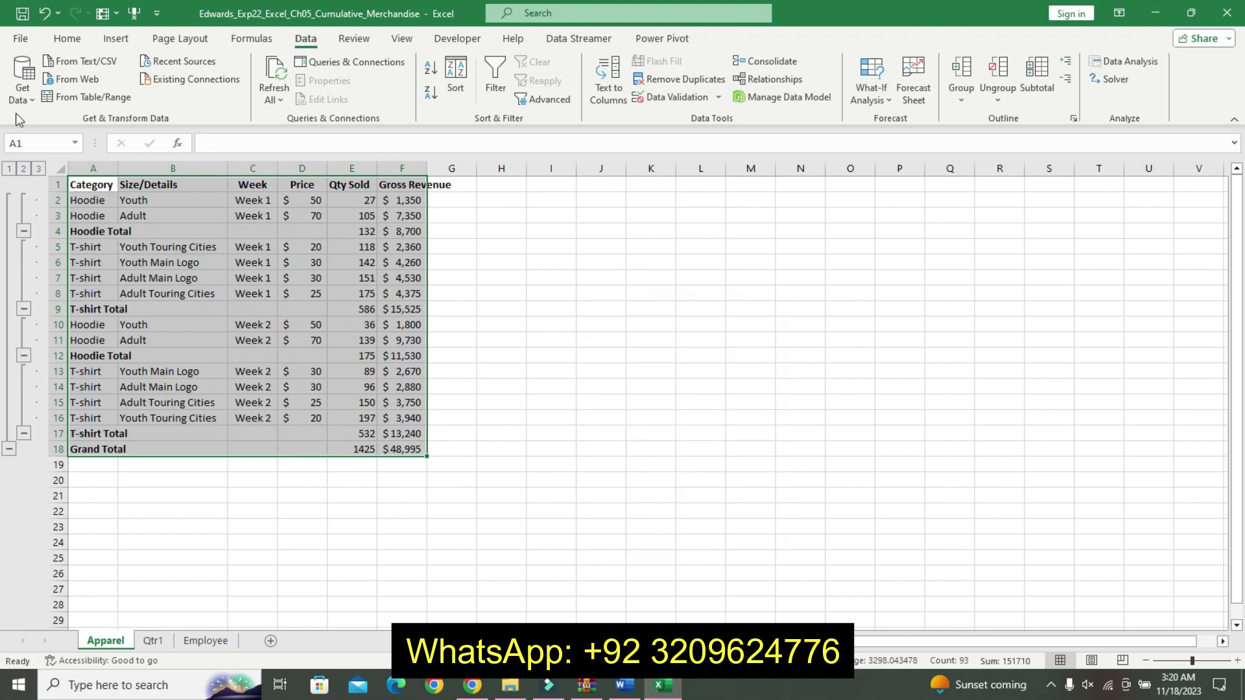
Review the subtotals at outline levels 2 and 1, and expand all rows again at level 3
{"action": "left_click", "coordinate": [24, 170]}
{"action": "left_click", "coordinate": [271, 308]}
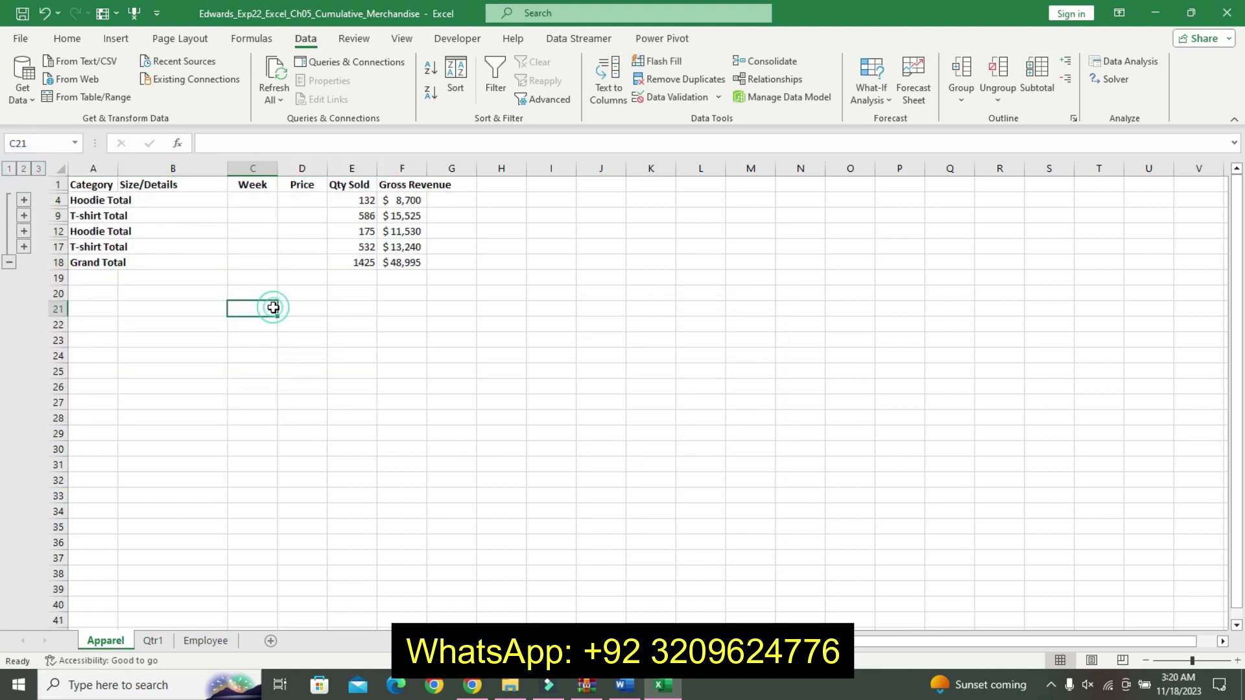
{"action": "left_click", "coordinate": [9, 169]}
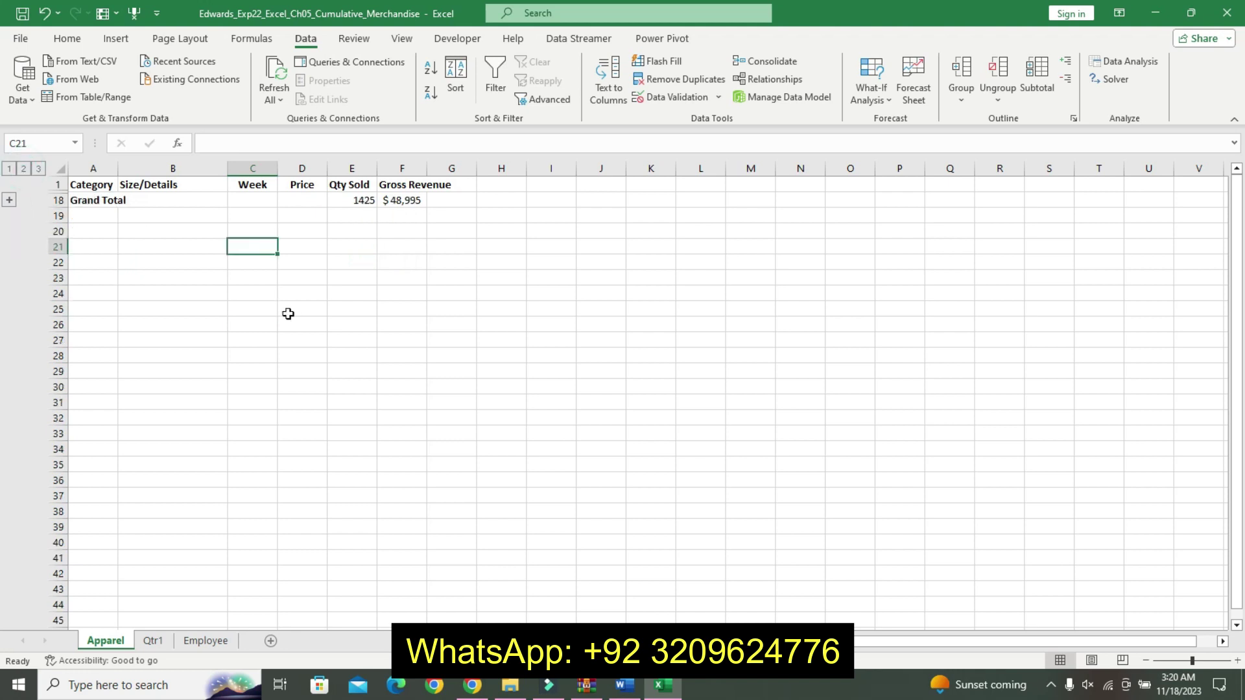
{"action": "left_click", "coordinate": [39, 169]}
Switch to the Word instructions and undo the formatting applied to the paragraphs of step 3
{"action": "left_click", "coordinate": [624, 685]}
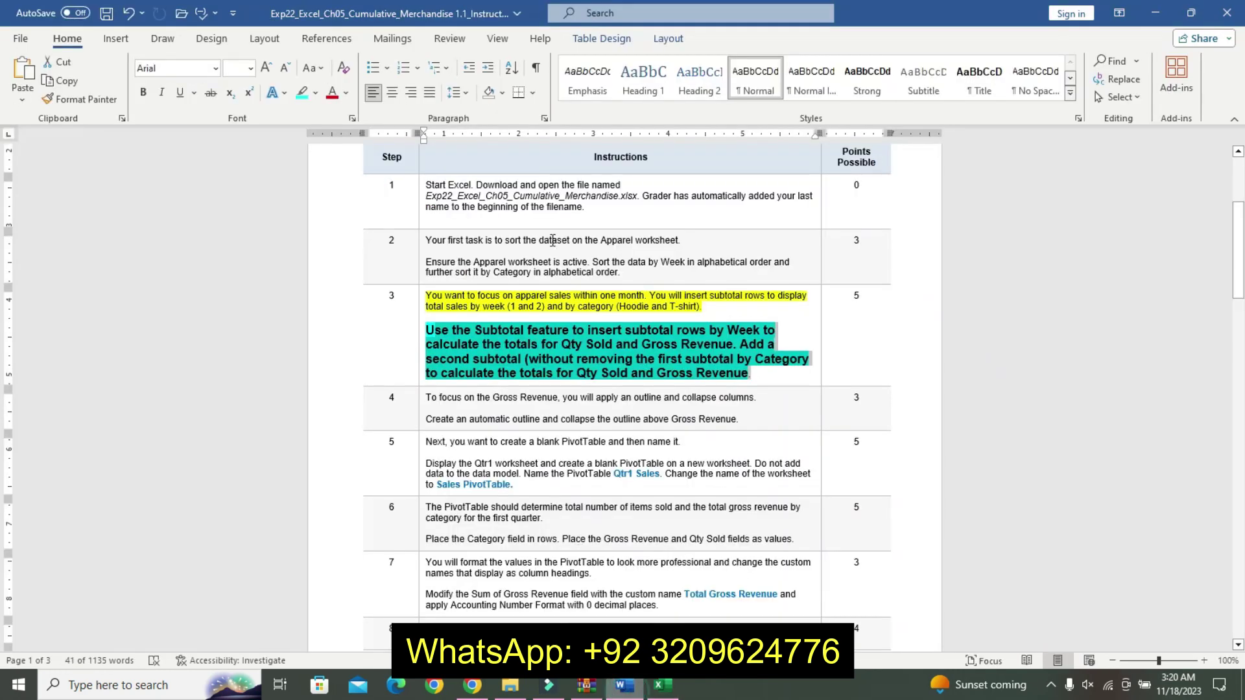
{"action": "key", "text": "ctrl+z"}
{"action": "key", "text": "ctrl+z"}
{"action": "key", "text": "ctrl+z"}
{"action": "key", "text": "ctrl+z"}
{"action": "key", "text": "ctrl+z"}
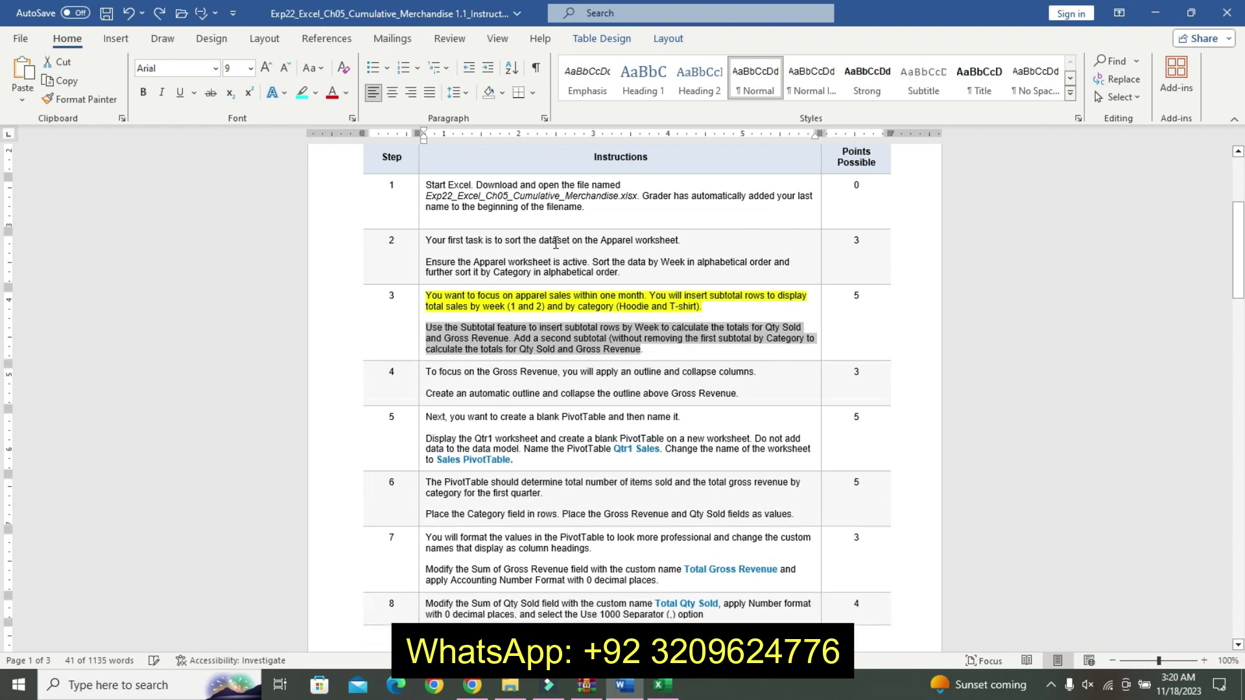
Highlight the first paragraph of step 4 in the instructions in yellow
{"action": "left_click_drag", "start_coordinate": [428, 373], "coordinate": [765, 380]}
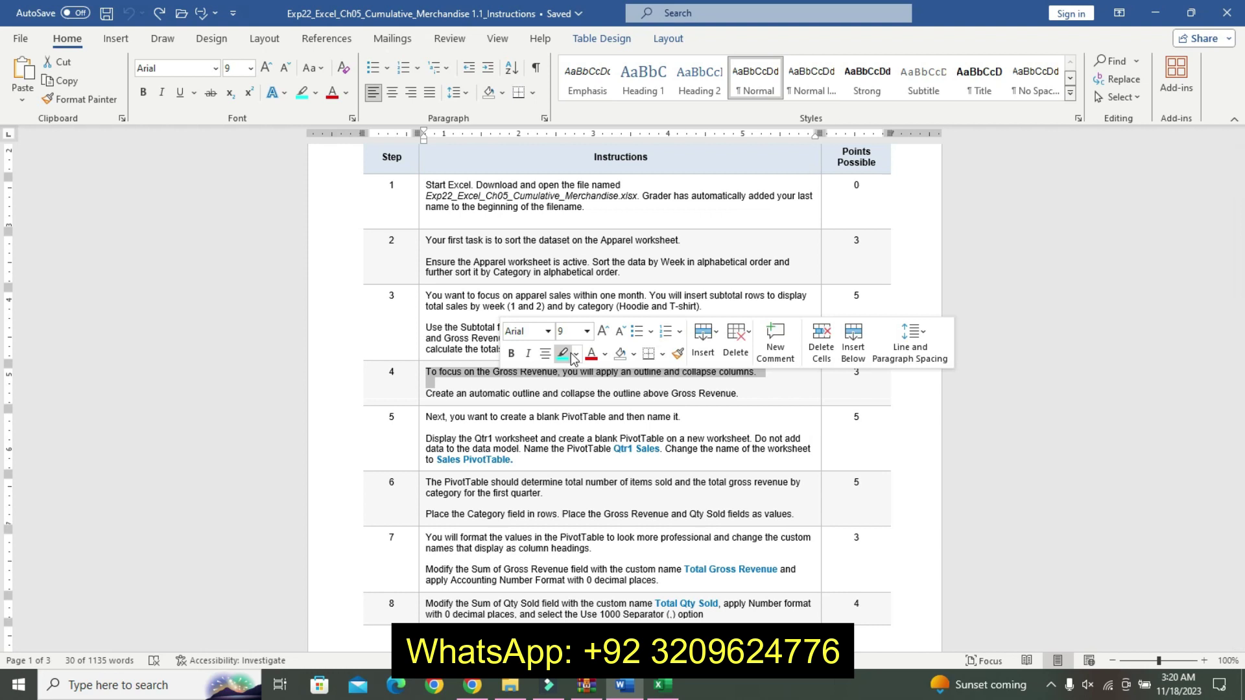
{"action": "left_click", "coordinate": [578, 358]}
{"action": "left_click", "coordinate": [564, 374]}
Enlarge the automatic outline sentence of step 4 to 11 pt, bold it and highlight it in turquoise
{"action": "left_click_drag", "start_coordinate": [428, 393], "coordinate": [730, 400]}
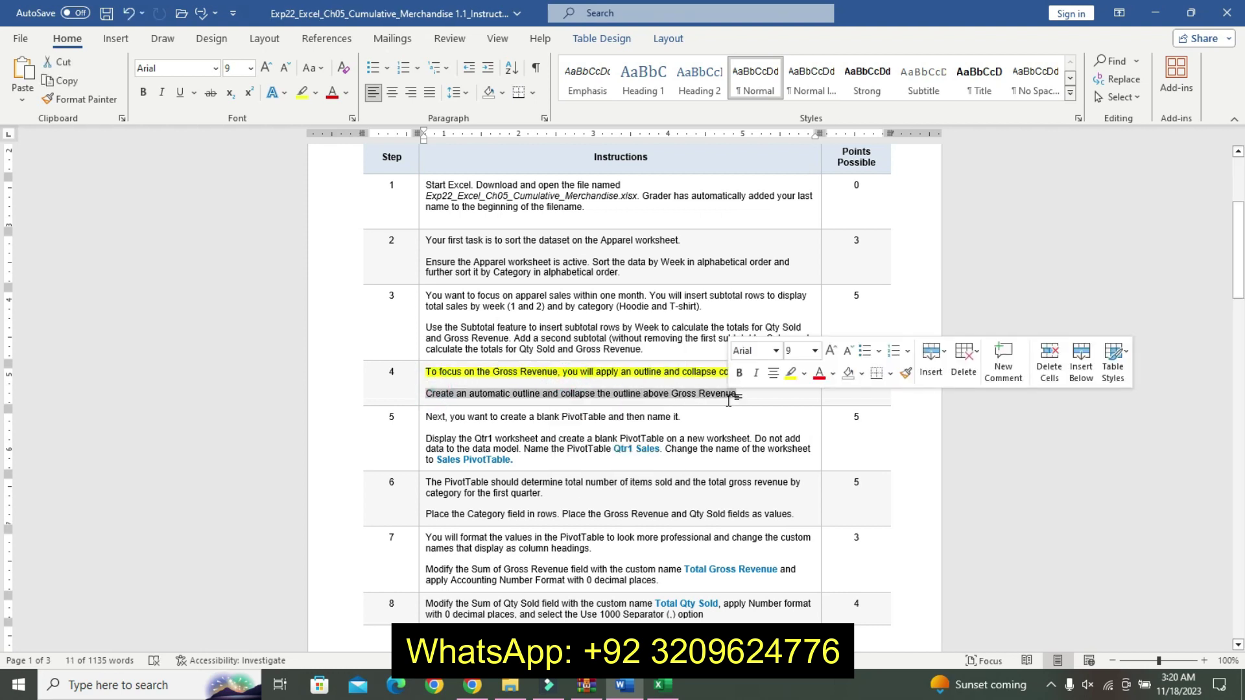
{"action": "left_click", "coordinate": [829, 350]}
{"action": "left_click", "coordinate": [829, 351]}
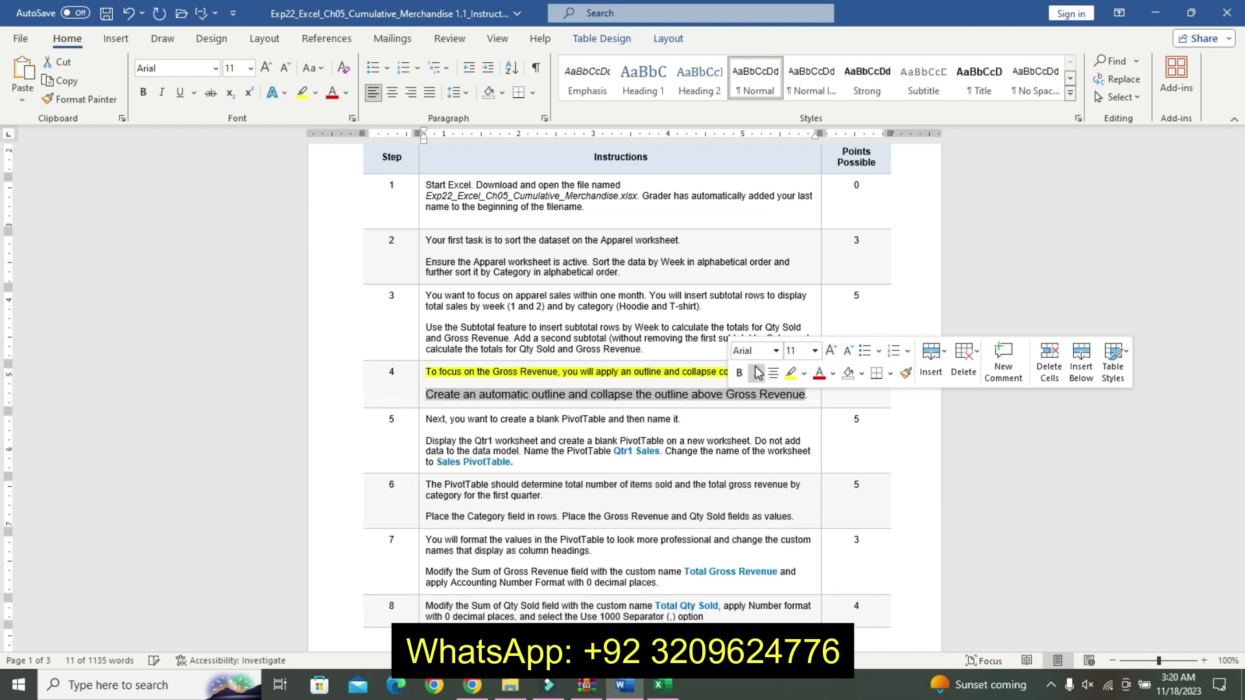
{"action": "left_click", "coordinate": [739, 373]}
{"action": "left_click", "coordinate": [804, 373]}
{"action": "left_click", "coordinate": [843, 400]}
{"action": "left_click", "coordinate": [569, 410]}
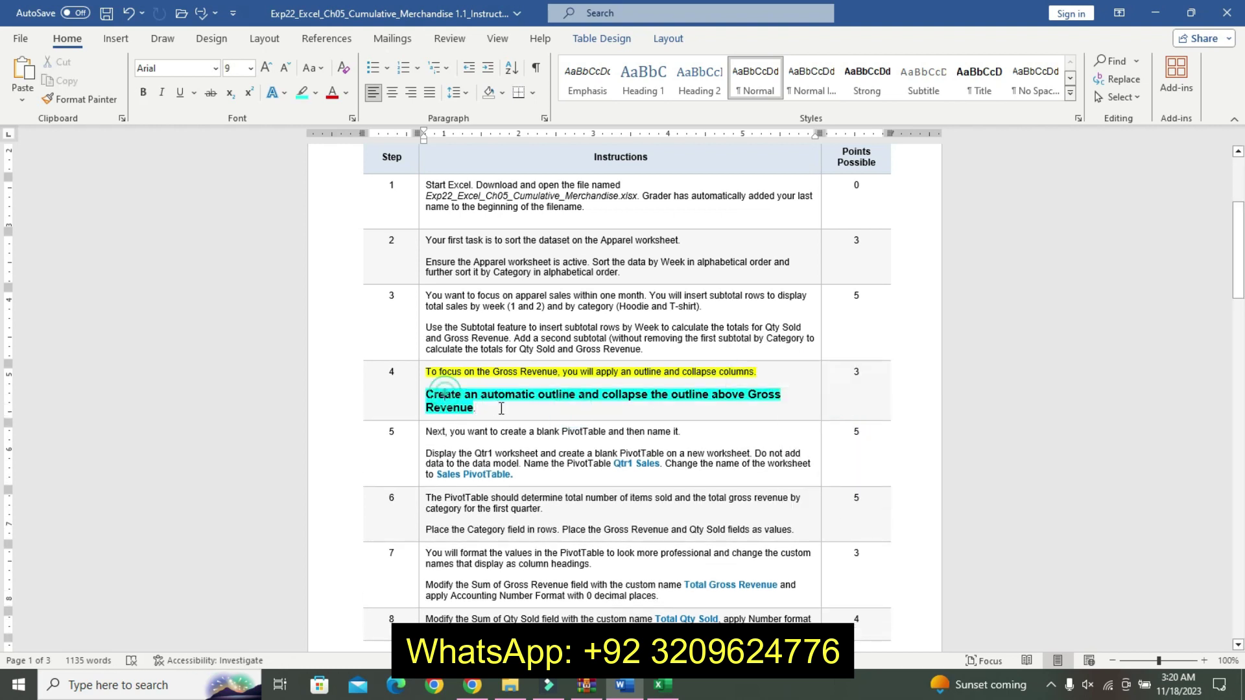
{"action": "left_click_drag", "start_coordinate": [427, 393], "coordinate": [782, 400]}
Switch to Excel, create an Auto Outline on the Apparel worksheet and collapse the column outline above Gross Revenue
{"action": "left_click", "coordinate": [662, 685]}
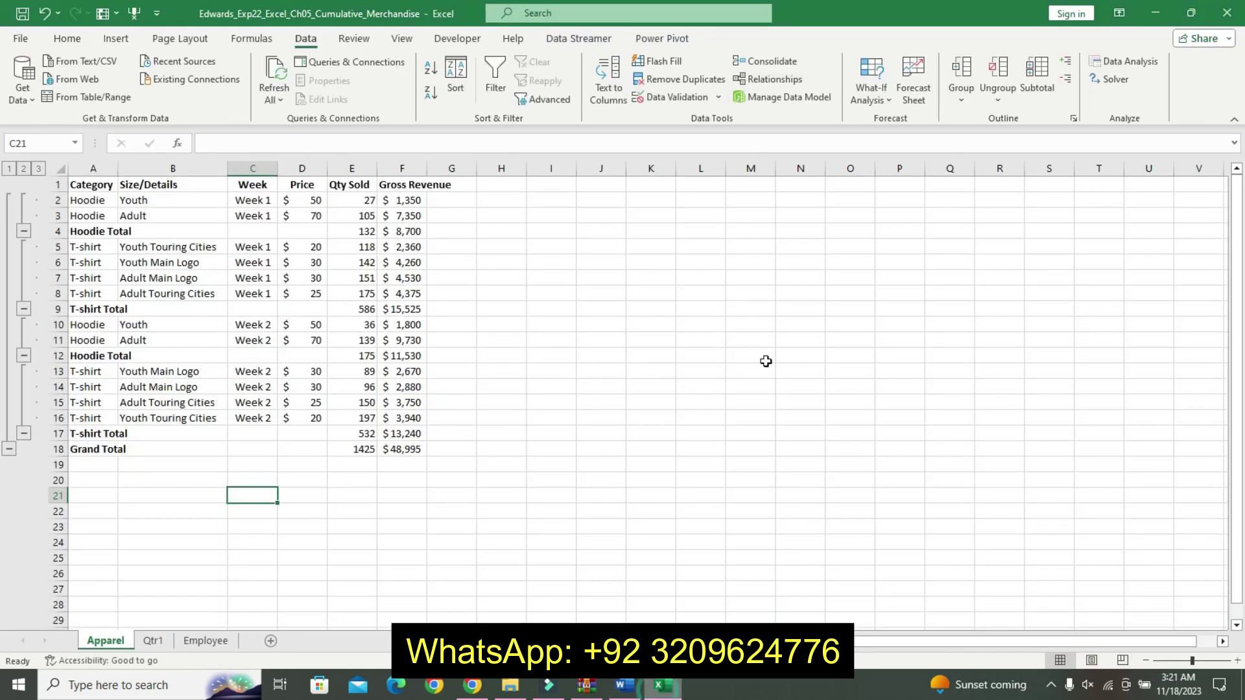
{"action": "left_click", "coordinate": [973, 98]}
{"action": "left_click", "coordinate": [970, 149]}
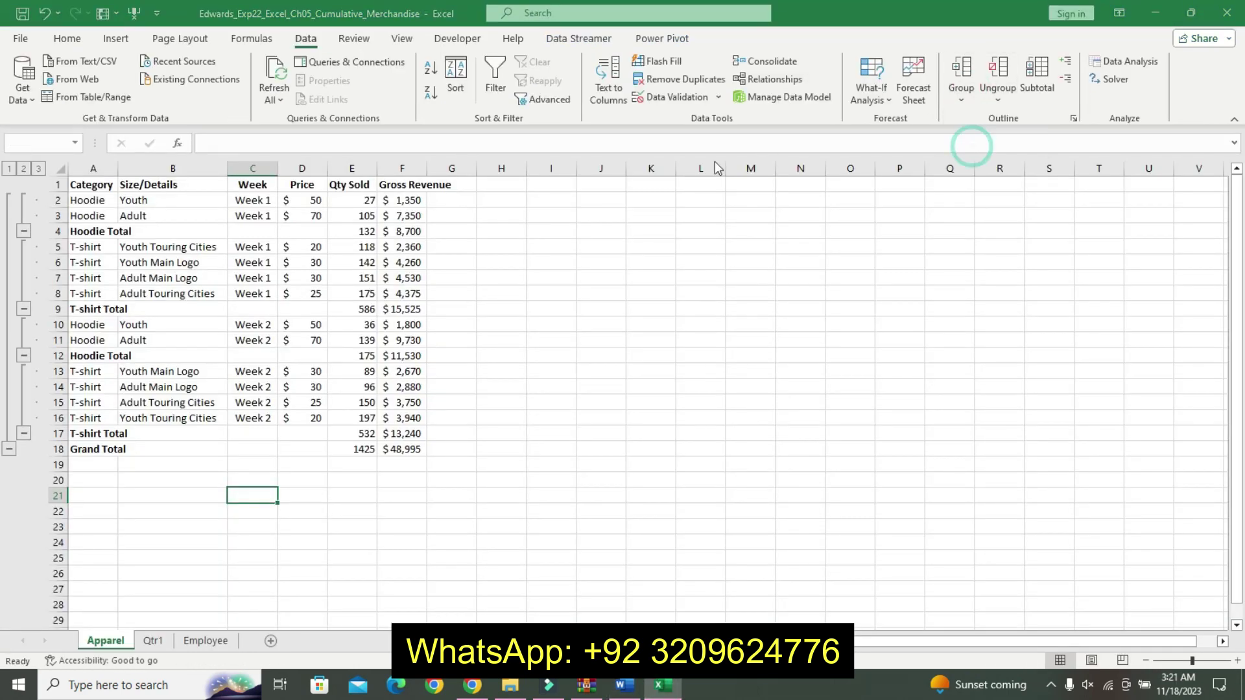
{"action": "left_click", "coordinate": [602, 382]}
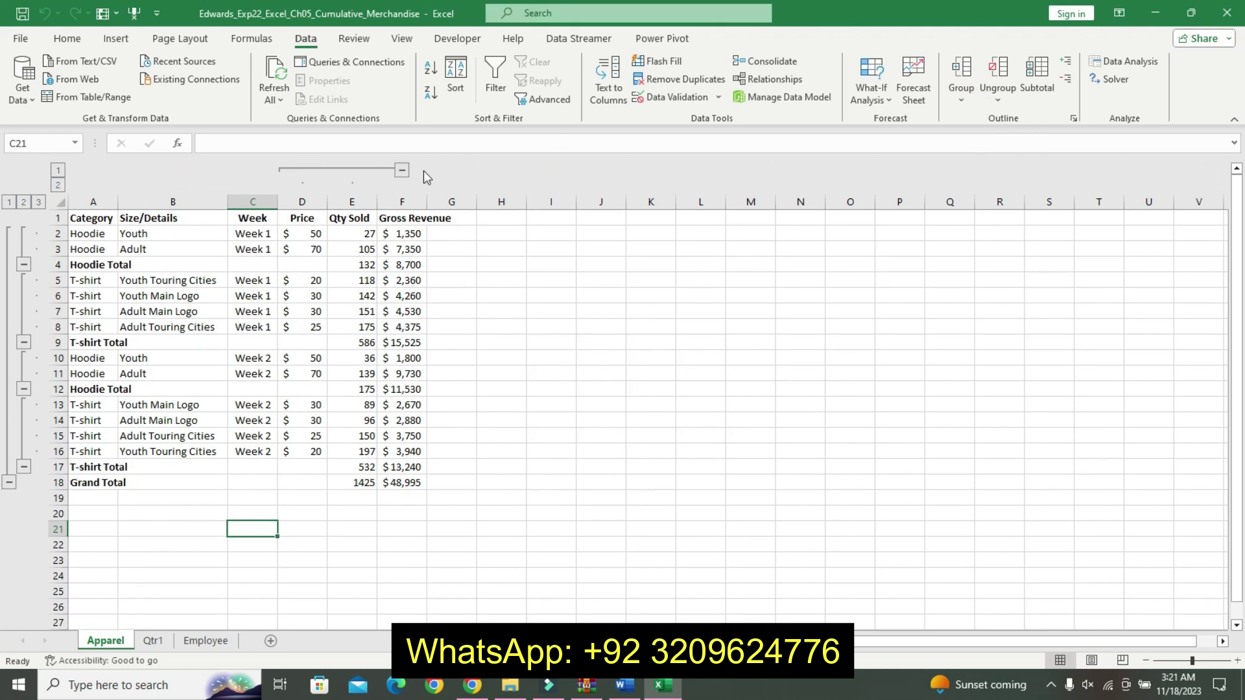
{"action": "left_click", "coordinate": [402, 170]}
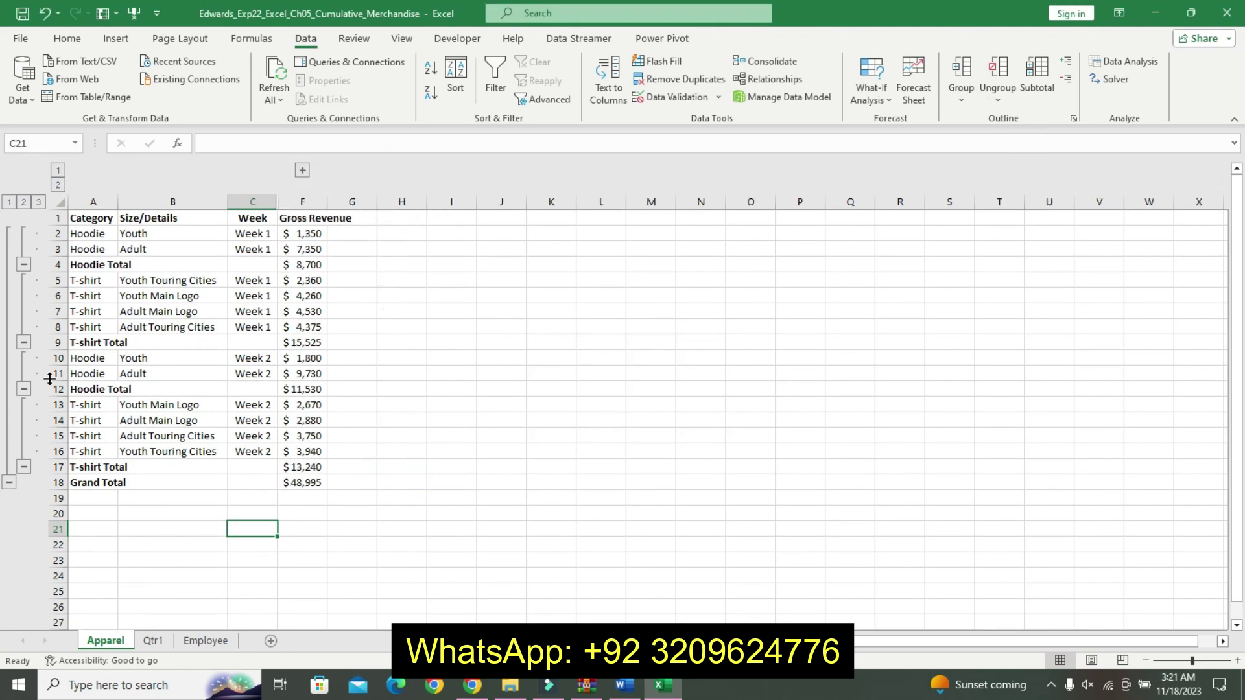
{"action": "left_click", "coordinate": [23, 203]}
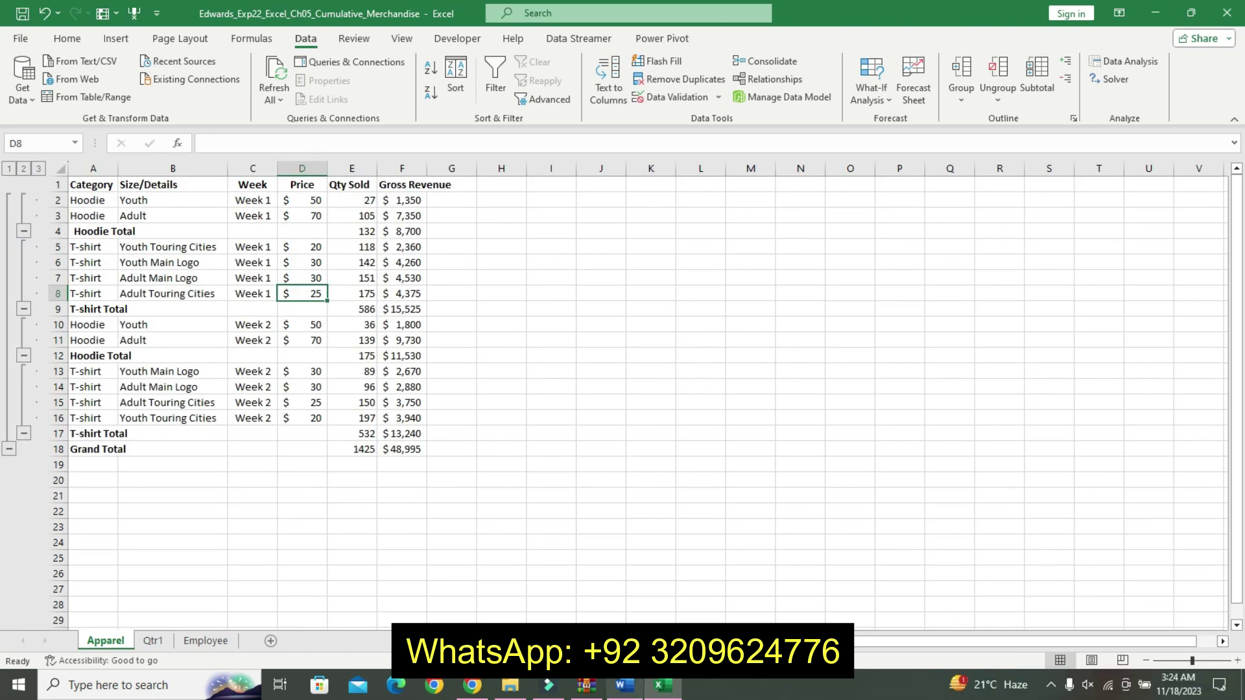
Switch to the Word instructions and undo the formatting applied to the paragraphs of step 4
{"action": "left_click", "coordinate": [624, 685]}
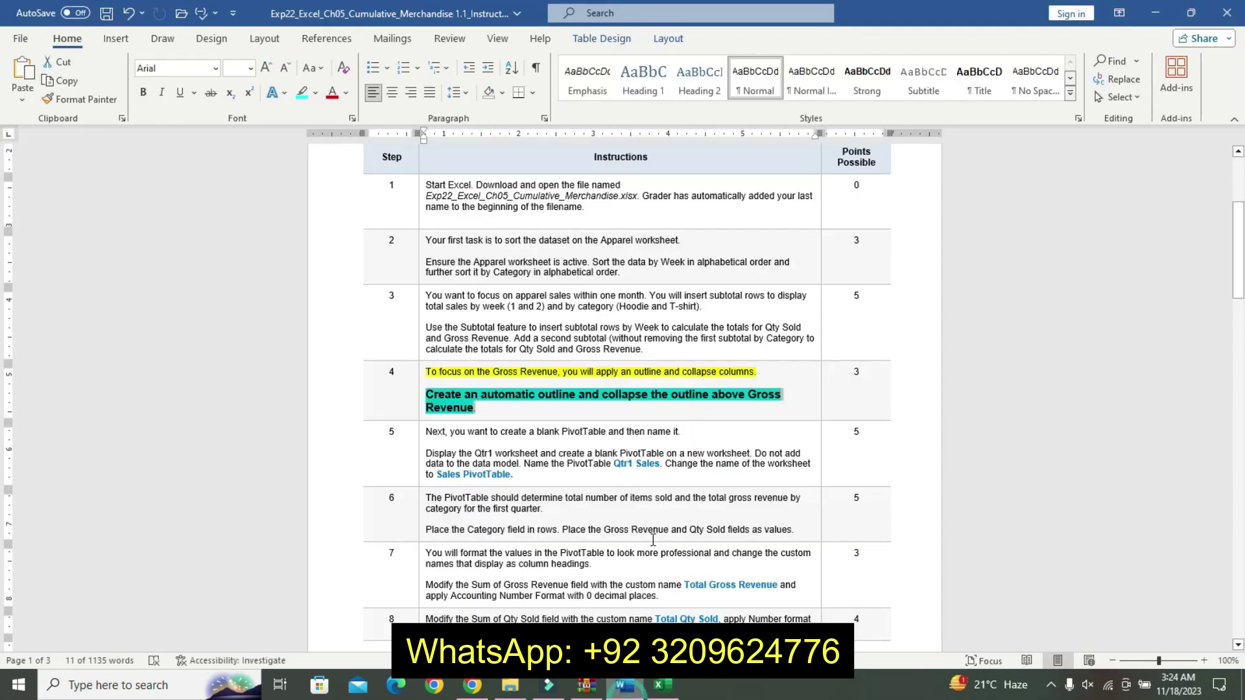
{"action": "key", "text": "ctrl+z"}
{"action": "key", "text": "ctrl+z"}
{"action": "key", "text": "ctrl+z"}
{"action": "key", "text": "ctrl+z"}
{"action": "key", "text": "ctrl+z"}
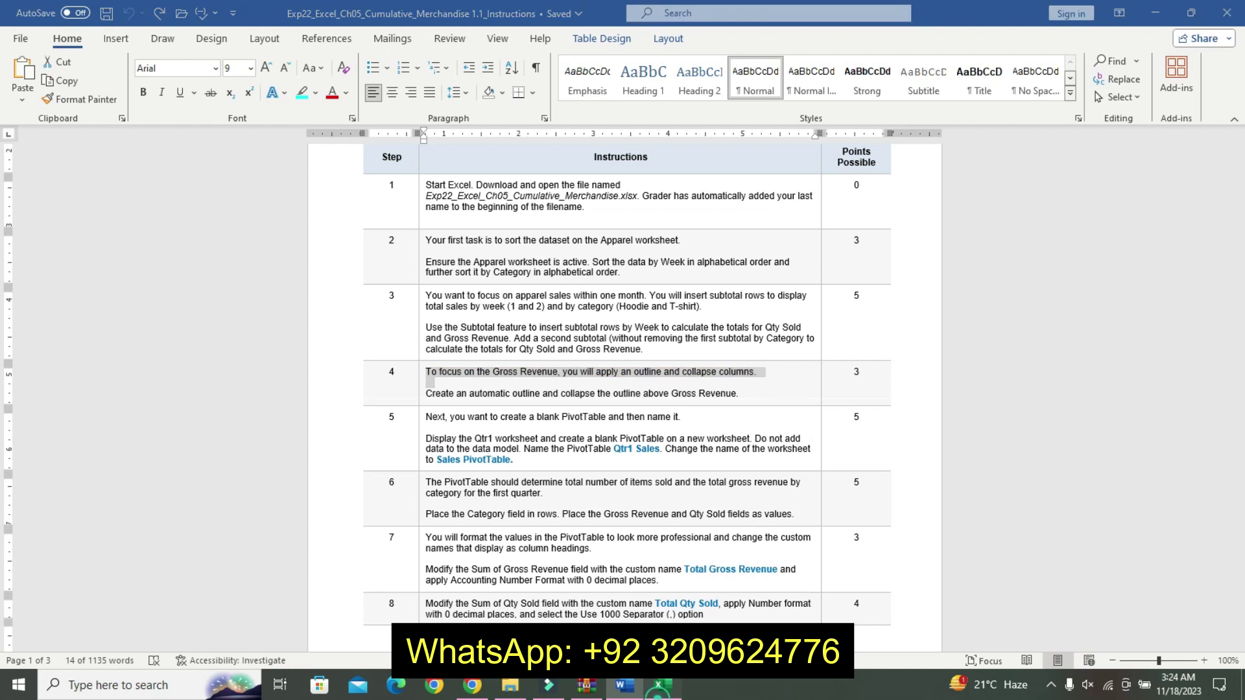
Switch to Excel, apply an Auto Outline to the Apparel data and collapse the column group above Gross Revenue
{"action": "left_click", "coordinate": [662, 685]}
{"action": "left_click", "coordinate": [961, 91]}
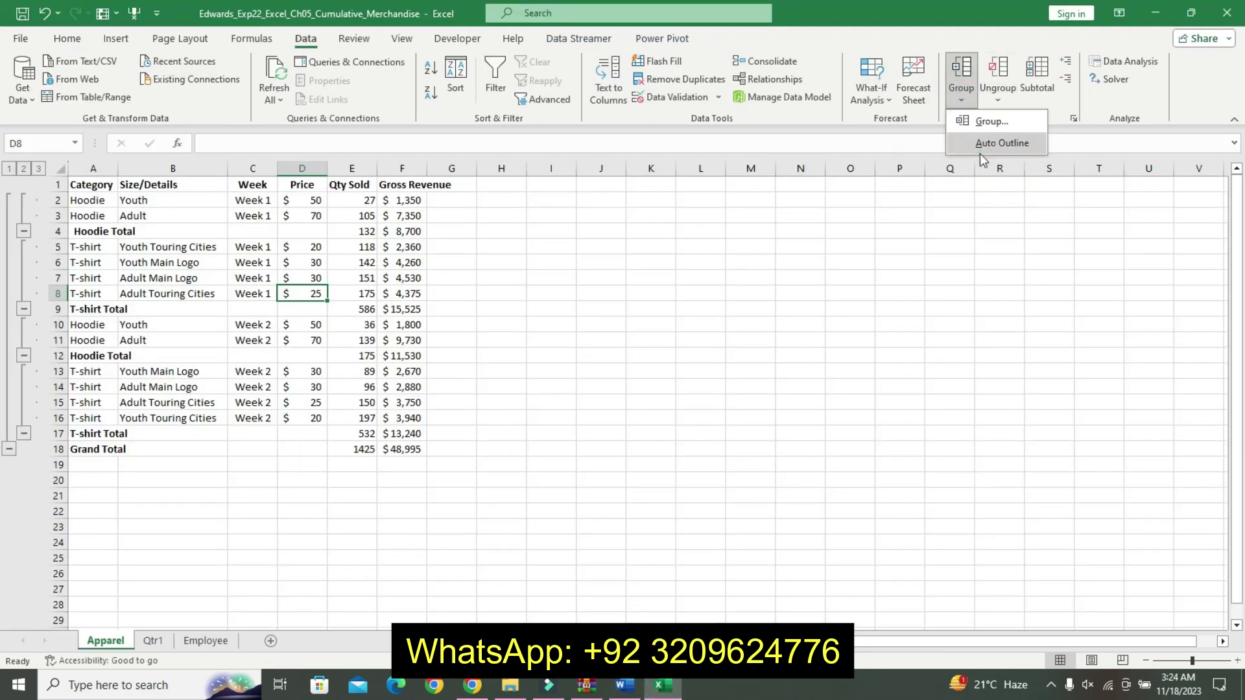
{"action": "left_click", "coordinate": [1010, 142]}
{"action": "left_click", "coordinate": [595, 384]}
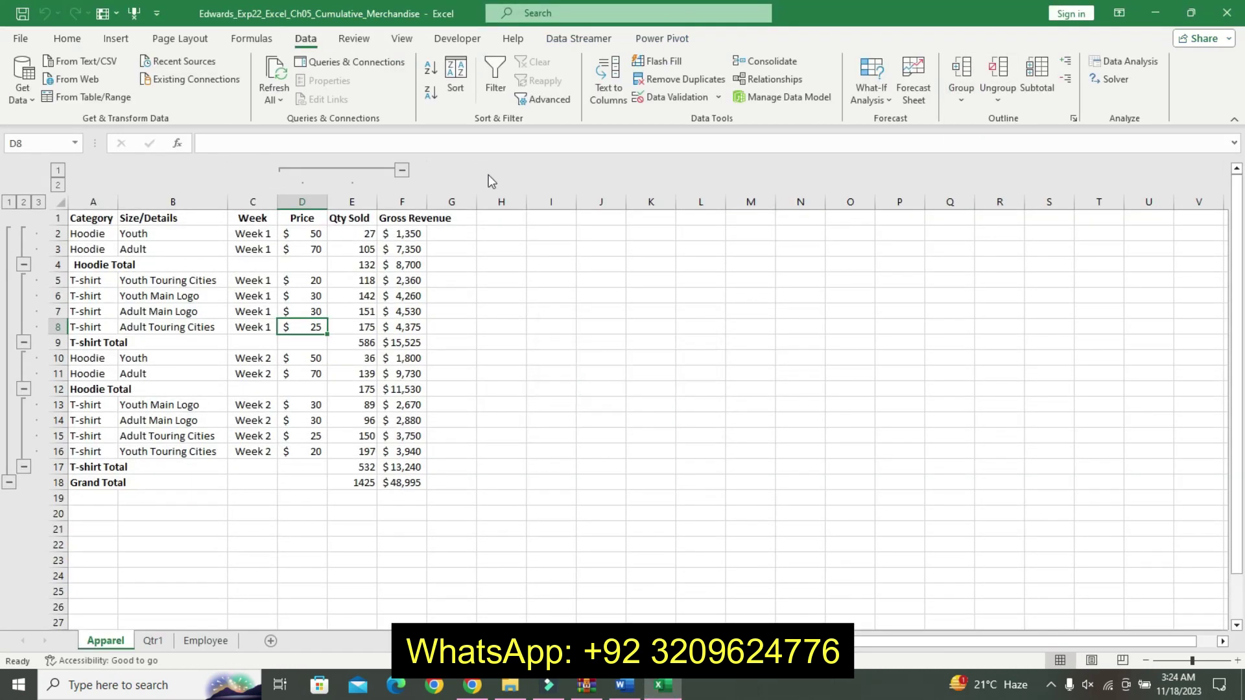
{"action": "left_click", "coordinate": [403, 170]}
Switch to the Word instructions and highlight the first paragraph of step 5 in yellow
{"action": "left_click", "coordinate": [625, 685]}
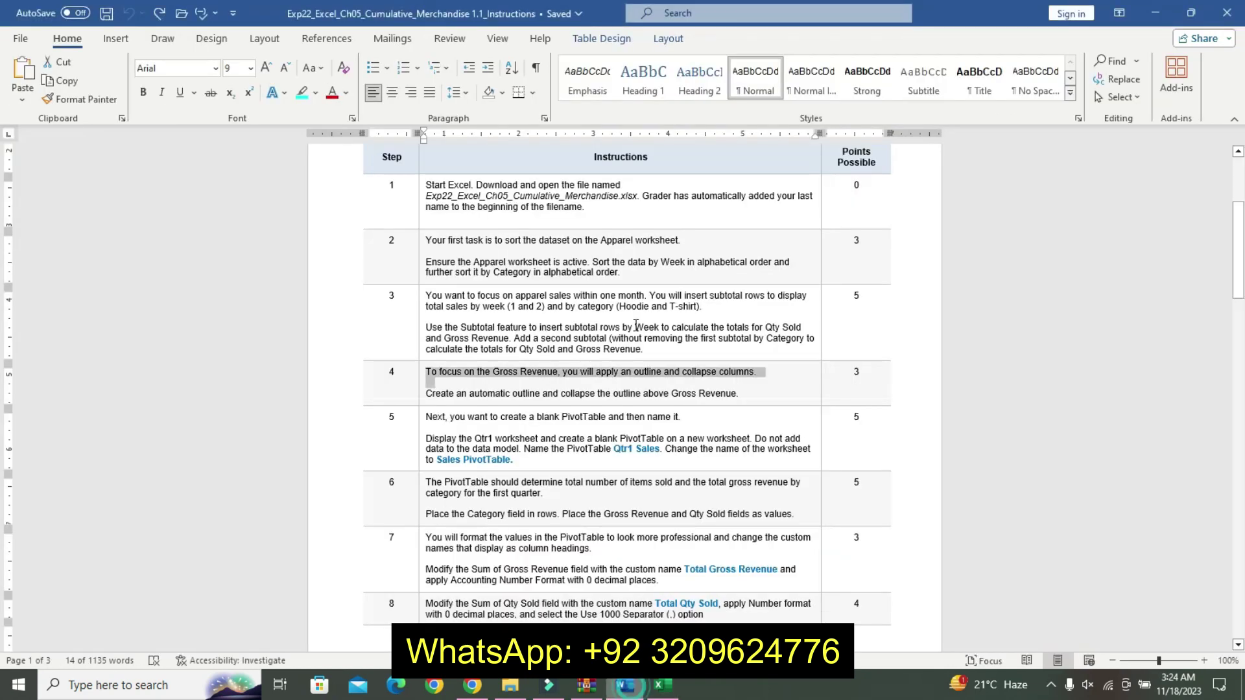
{"action": "left_click_drag", "start_coordinate": [428, 416], "coordinate": [434, 429]}
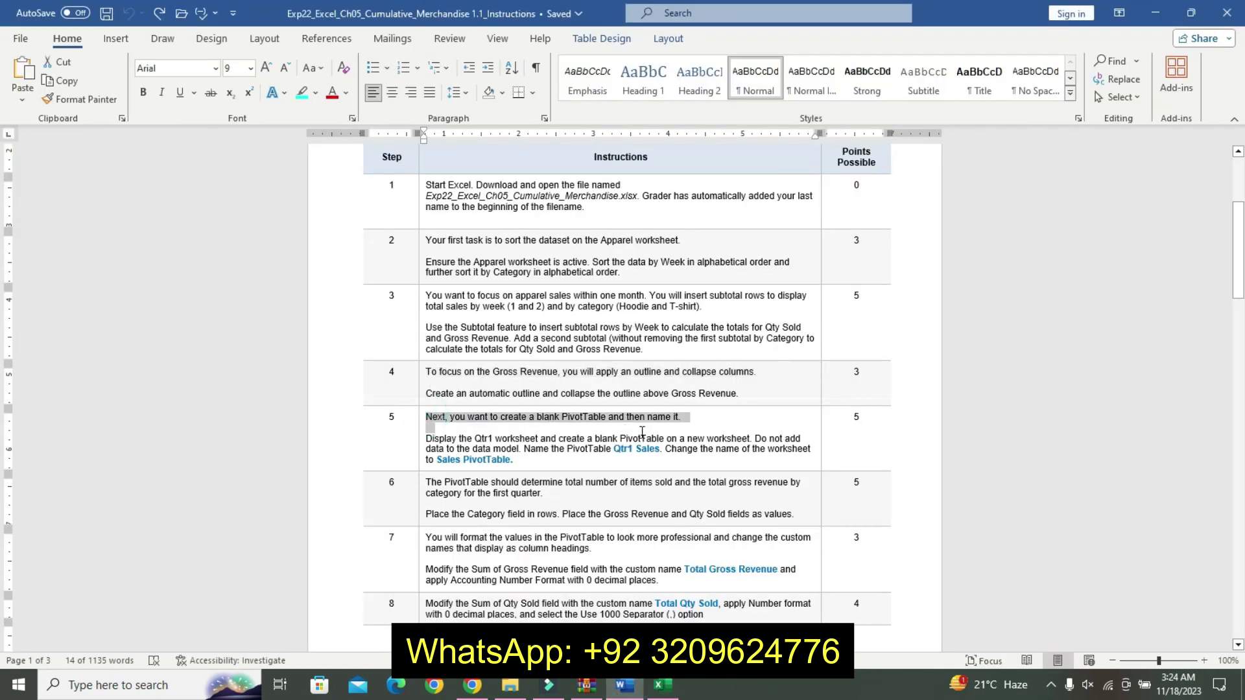
{"action": "left_click", "coordinate": [729, 405]}
{"action": "left_click", "coordinate": [715, 420]}
Enlarge the second paragraph of step 5, about displaying the Qtr1 worksheet and creating a blank PivotTable, to 14 pt
{"action": "left_click_drag", "start_coordinate": [428, 435], "coordinate": [518, 451]}
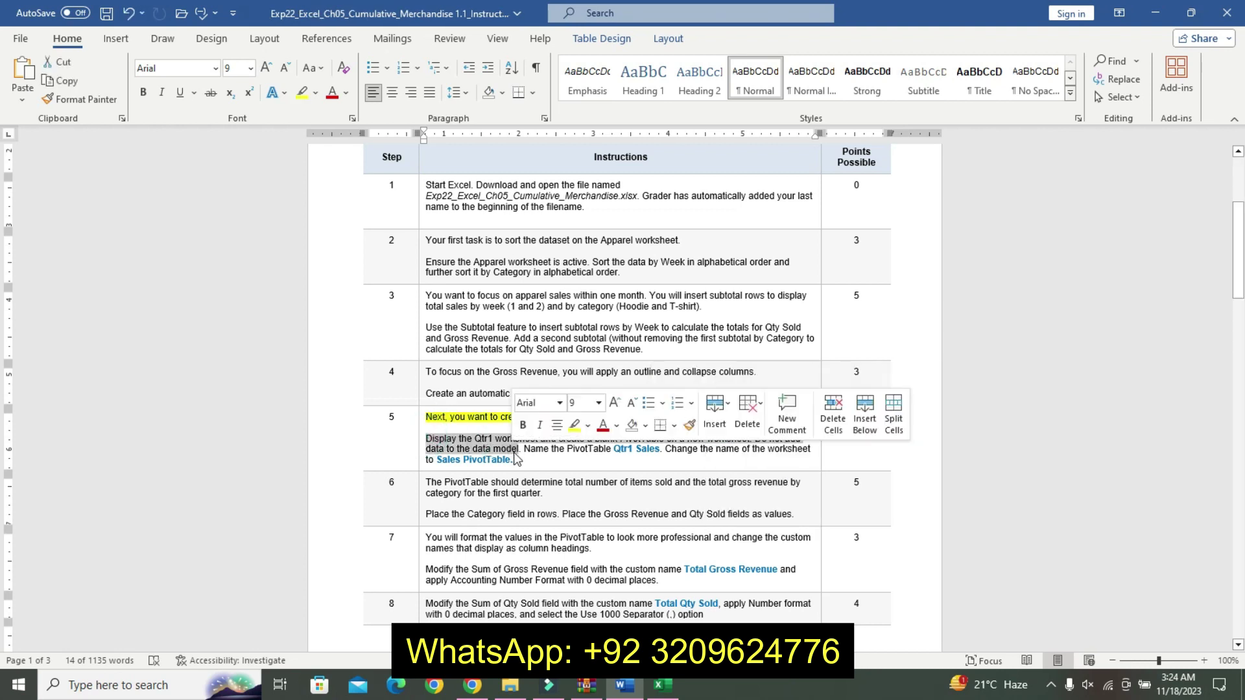
{"action": "left_click", "coordinate": [438, 446]}
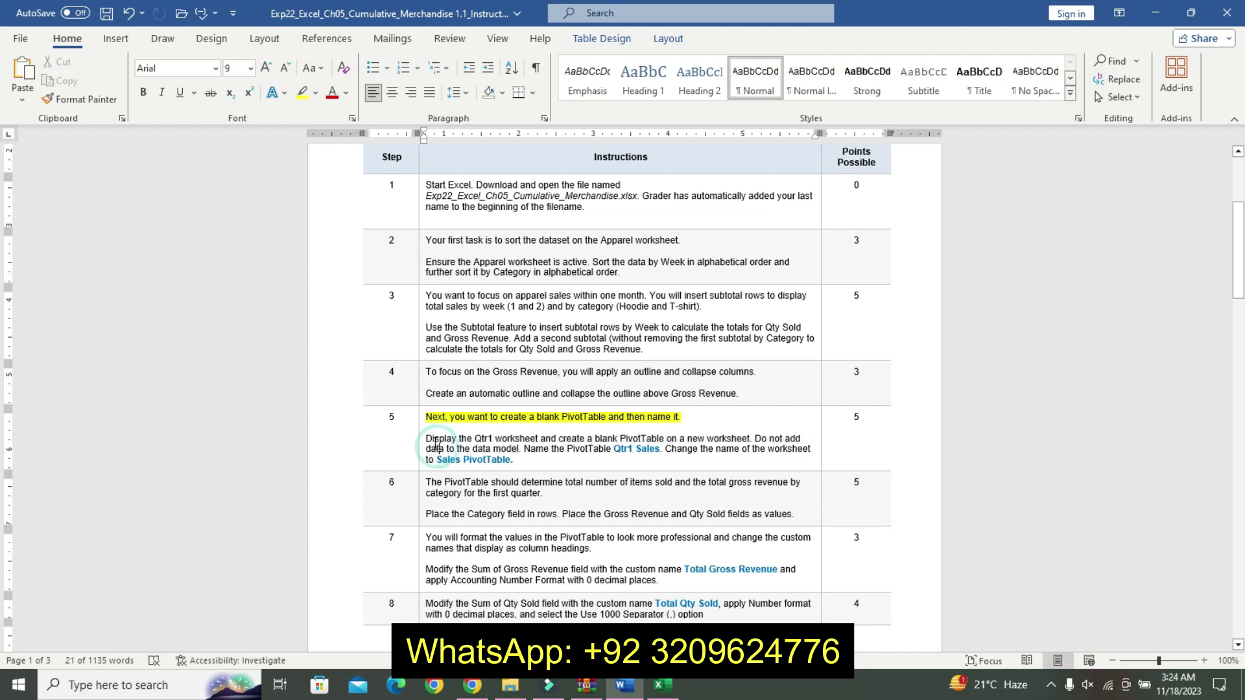
{"action": "left_click_drag", "start_coordinate": [447, 453], "coordinate": [477, 493]}
{"action": "left_click", "coordinate": [469, 460]}
{"action": "left_click", "coordinate": [421, 440]}
{"action": "left_click_drag", "start_coordinate": [426, 439], "coordinate": [522, 459]}
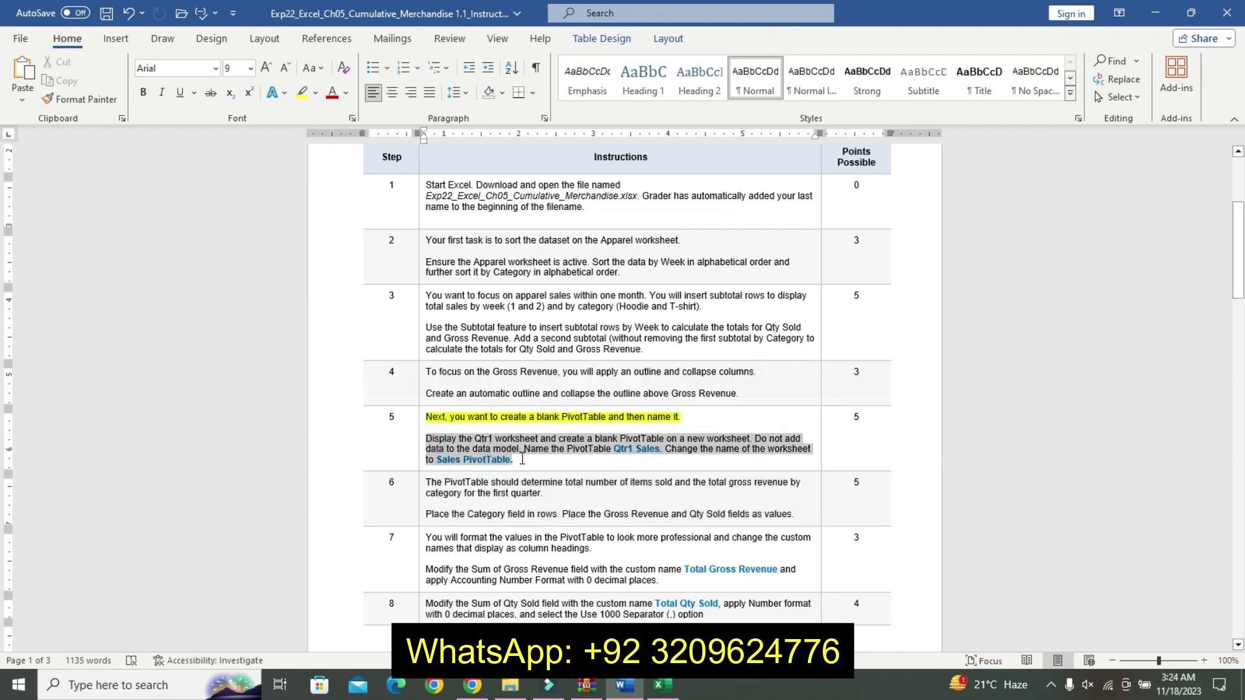
{"action": "left_click", "coordinate": [628, 409]}
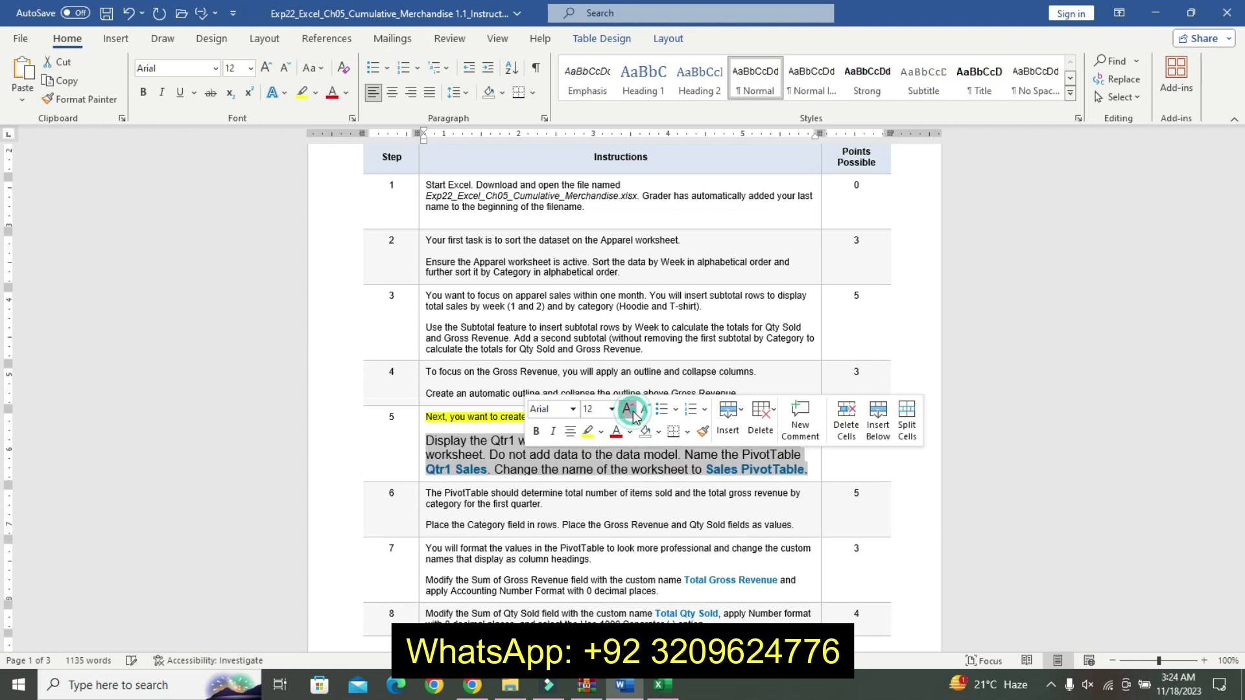
{"action": "left_click", "coordinate": [629, 409]}
{"action": "left_click", "coordinate": [628, 409]}
{"action": "left_click", "coordinate": [645, 409]}
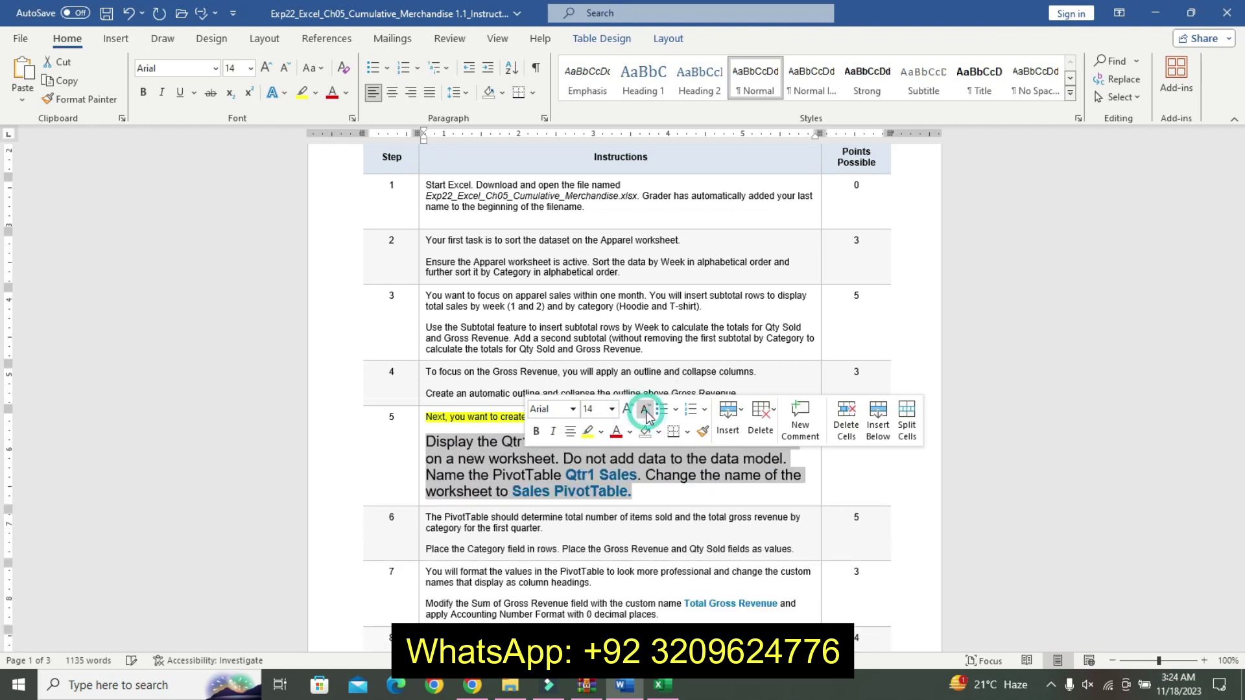
Bold the enlarged Qtr1 PivotTable paragraph of step 5 and highlight it in turquoise
{"action": "left_click", "coordinate": [536, 431]}
{"action": "left_click", "coordinate": [604, 433]}
{"action": "left_click", "coordinate": [618, 431]}
{"action": "left_click", "coordinate": [479, 459]}
{"action": "mouse_move", "coordinate": [426, 442]}
{"action": "left_mouse_down"}
{"action": "mouse_move", "coordinate": [436, 457]}
{"action": "mouse_move", "coordinate": [746, 491]}
{"action": "mouse_move", "coordinate": [793, 476]}
{"action": "left_mouse_up"}
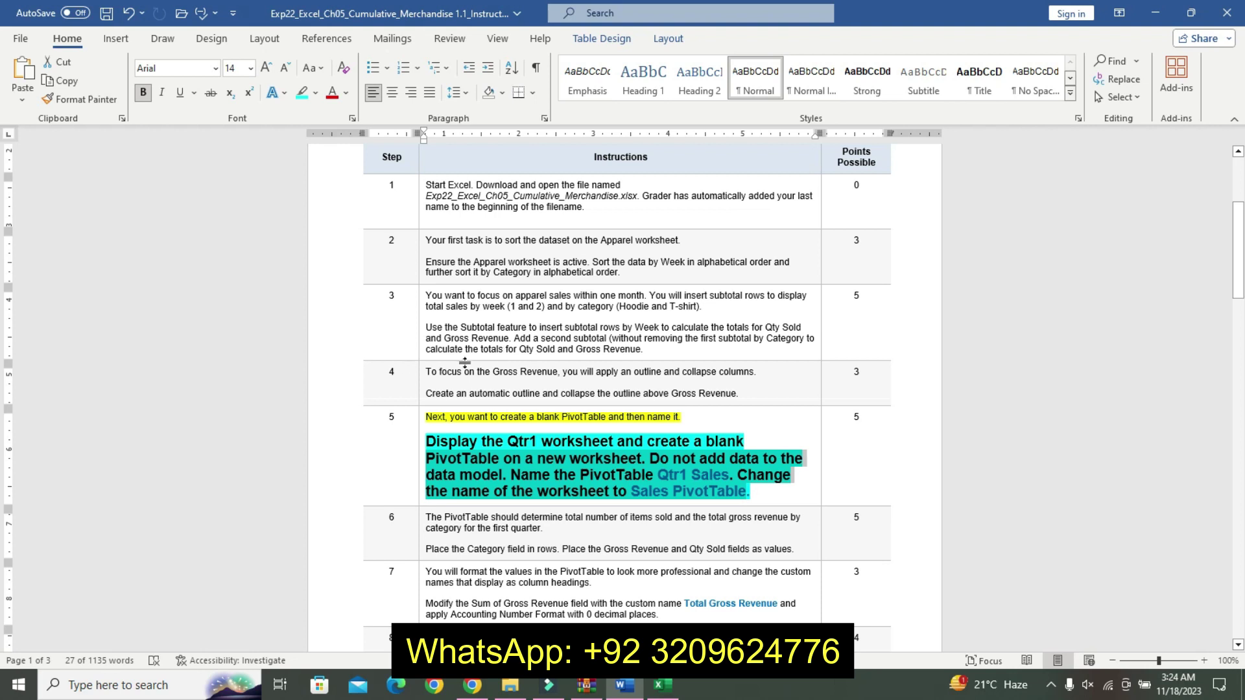
{"action": "left_click", "coordinate": [515, 473]}
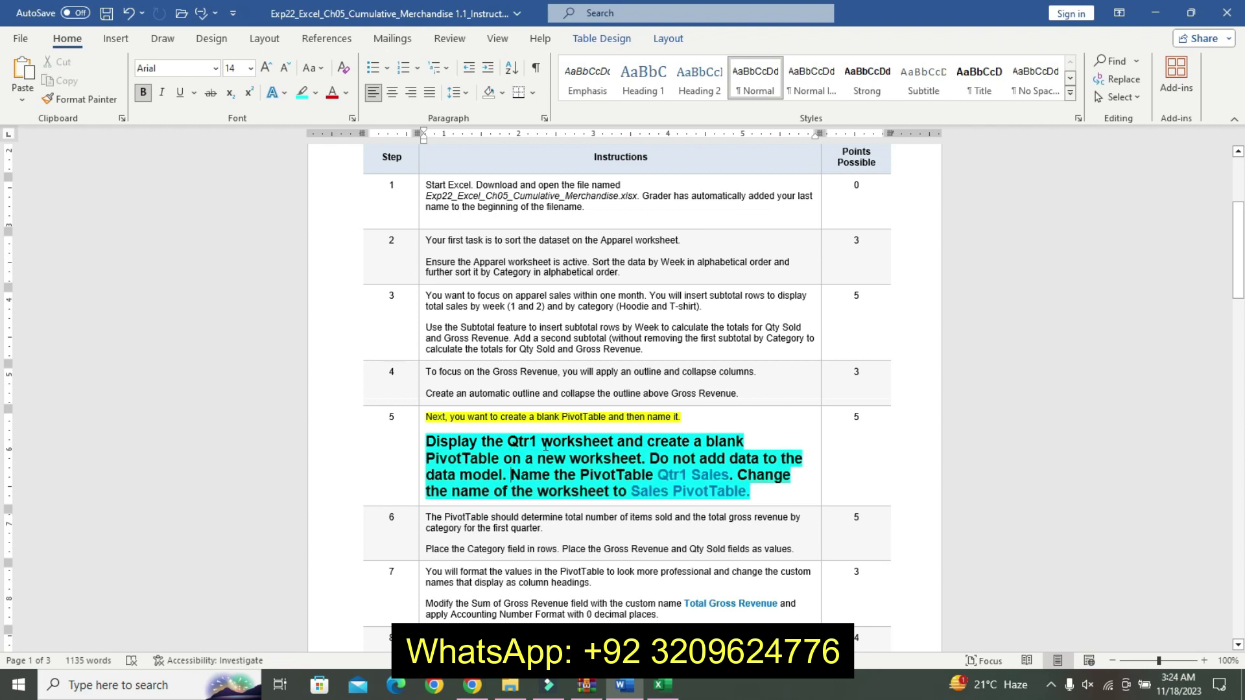
Switch to Excel and create a blank PivotTable from the Qtr1 worksheet data on a new worksheet
{"action": "left_click", "coordinate": [662, 685]}
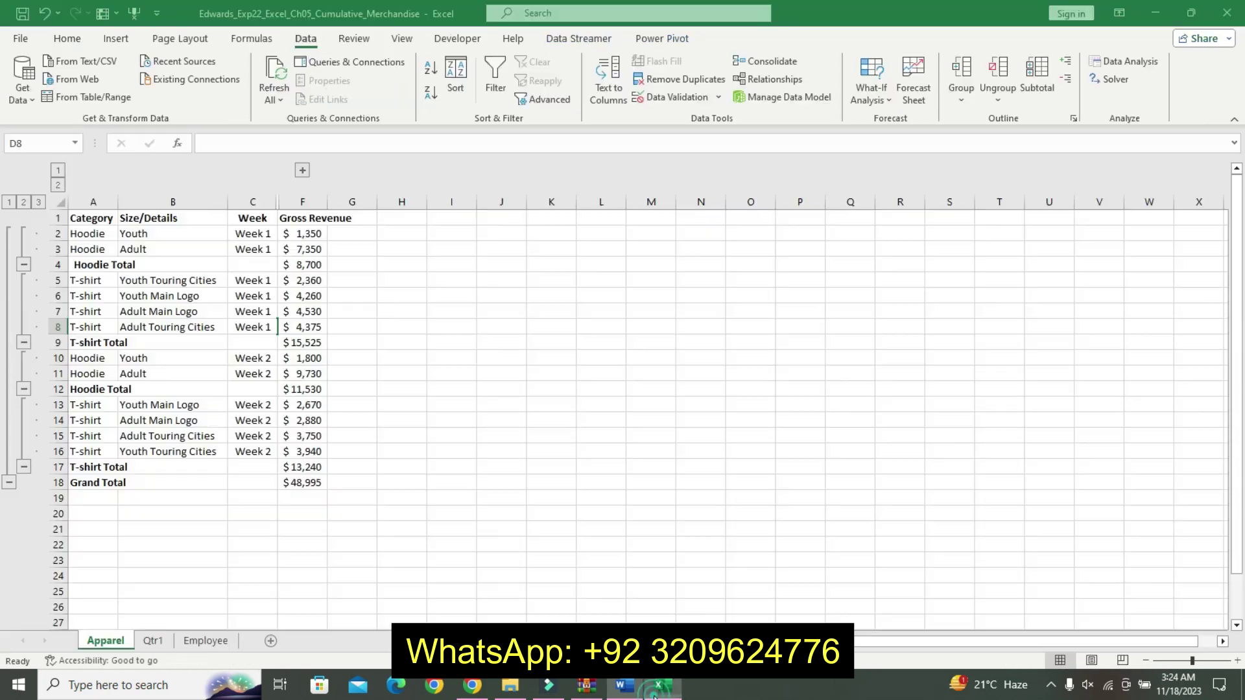
{"action": "left_click", "coordinate": [154, 640]}
{"action": "left_click", "coordinate": [243, 293]}
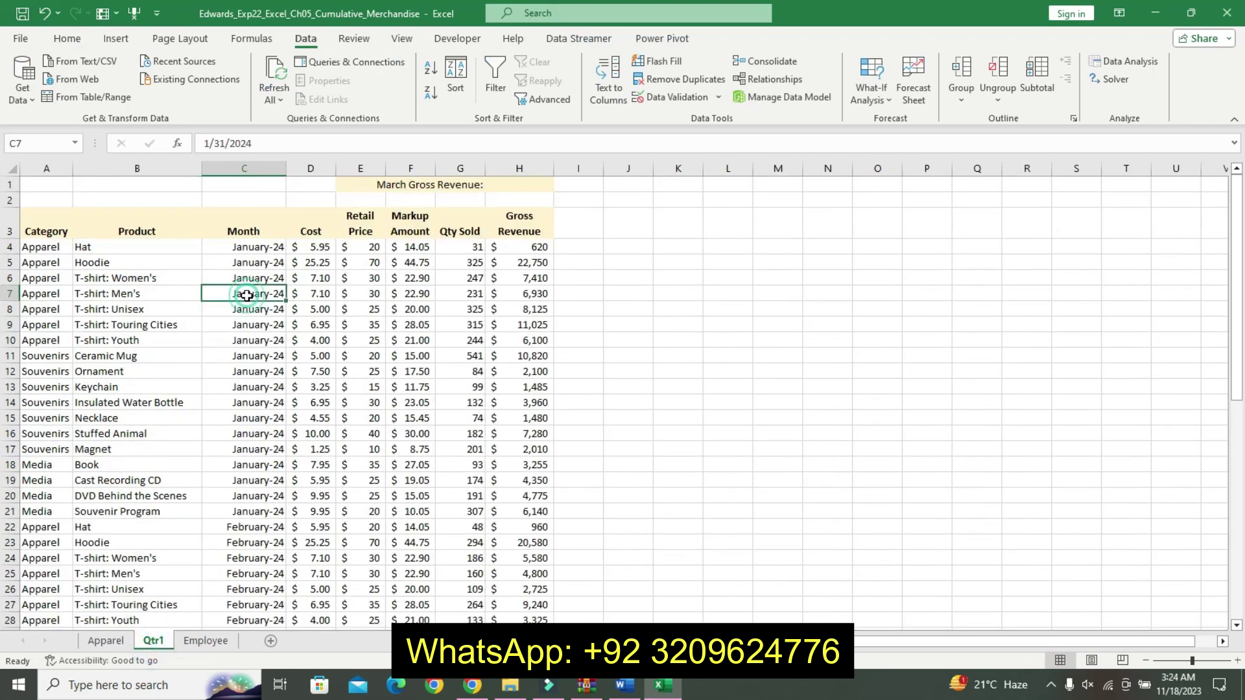
{"action": "left_click", "coordinate": [121, 40]}
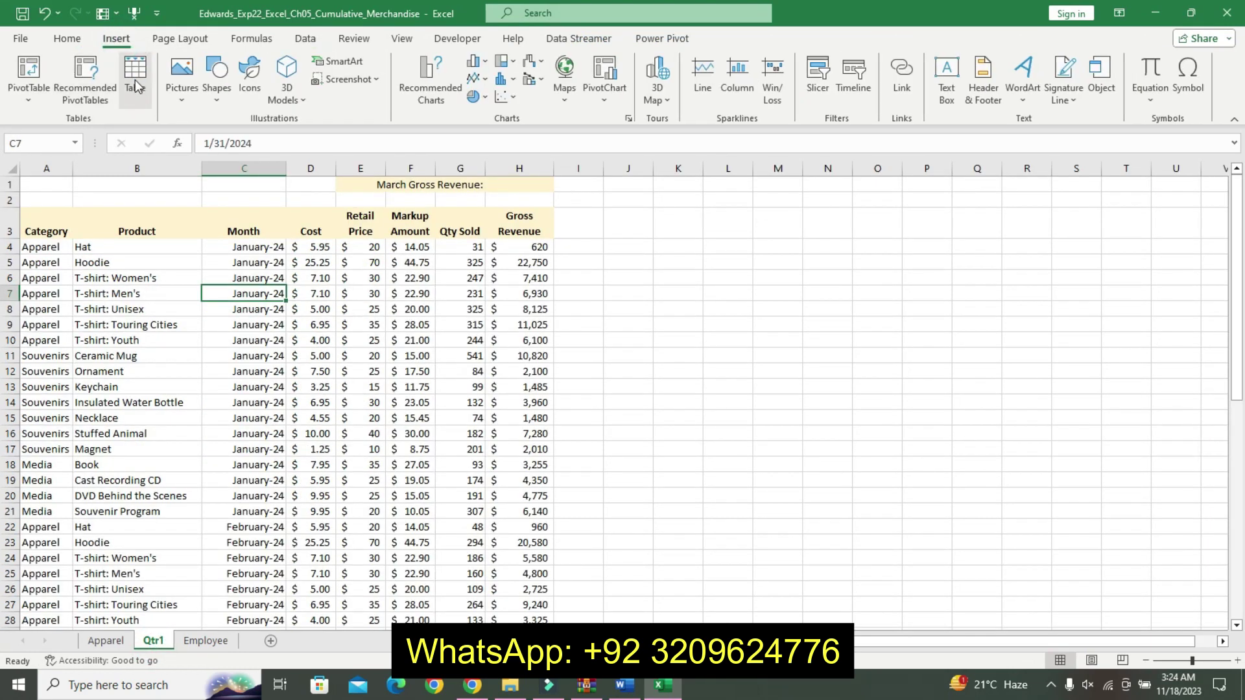
{"action": "left_click", "coordinate": [29, 75]}
{"action": "left_click", "coordinate": [731, 533]}
Copy Qtr1 Sales from step 5 of the Word instructions and use it as the PivotTable's name in Excel
{"action": "left_click", "coordinate": [623, 685]}
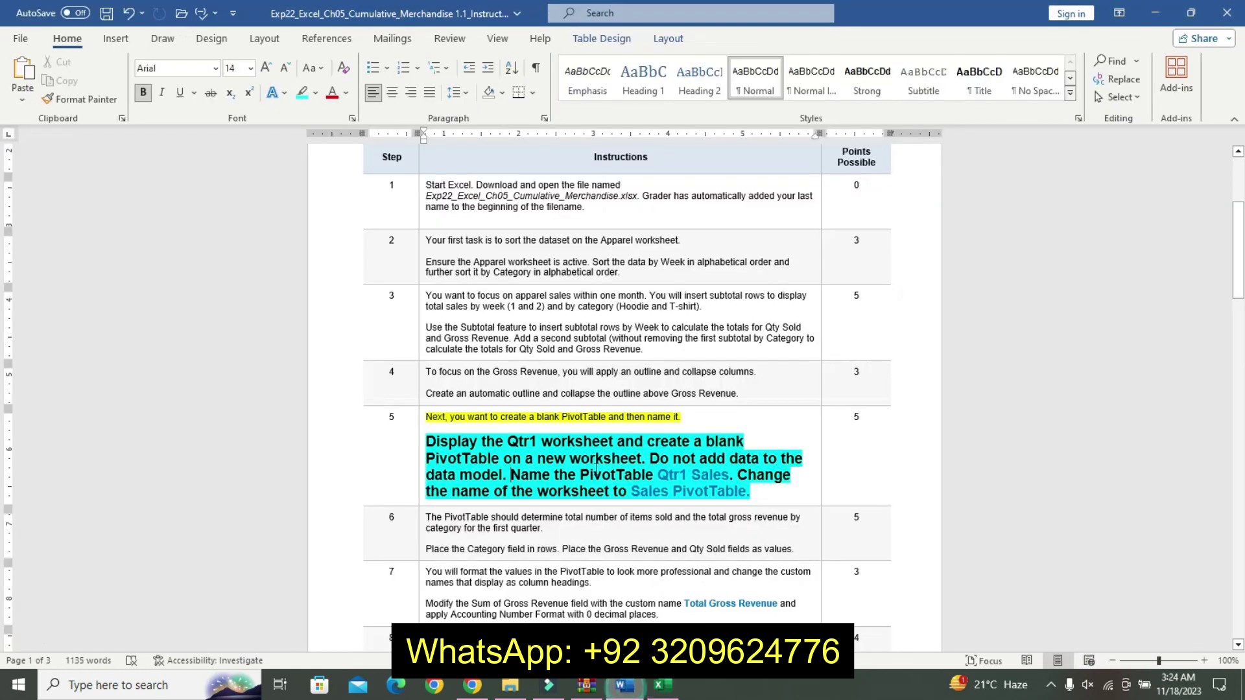
{"action": "left_click_drag", "start_coordinate": [668, 472], "coordinate": [729, 477]}
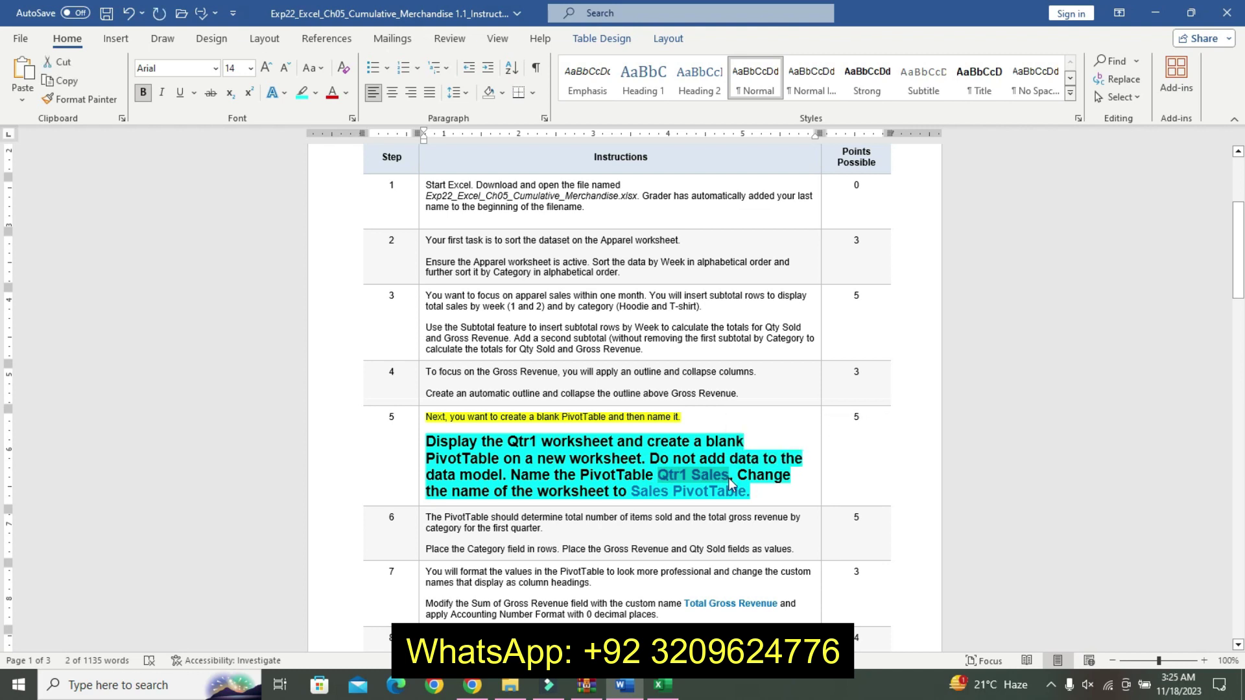
{"action": "left_click", "coordinate": [662, 685]}
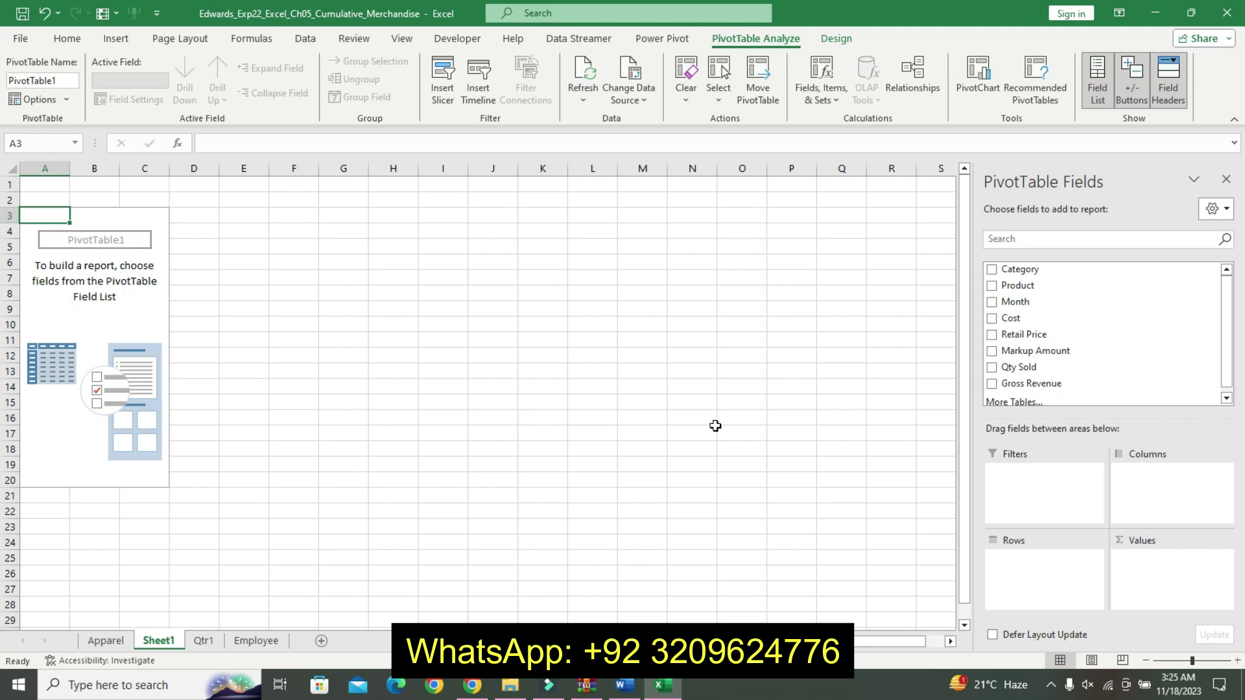
{"action": "left_click", "coordinate": [623, 689]}
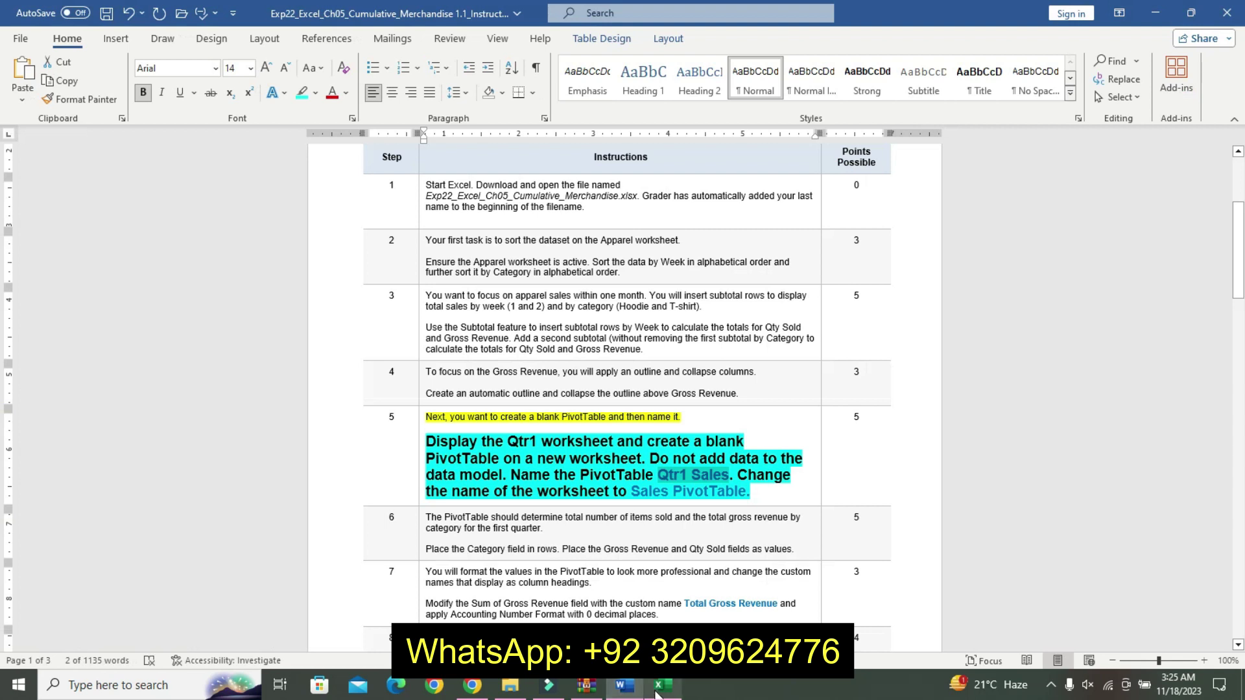
{"action": "mouse_move", "coordinate": [656, 693]}
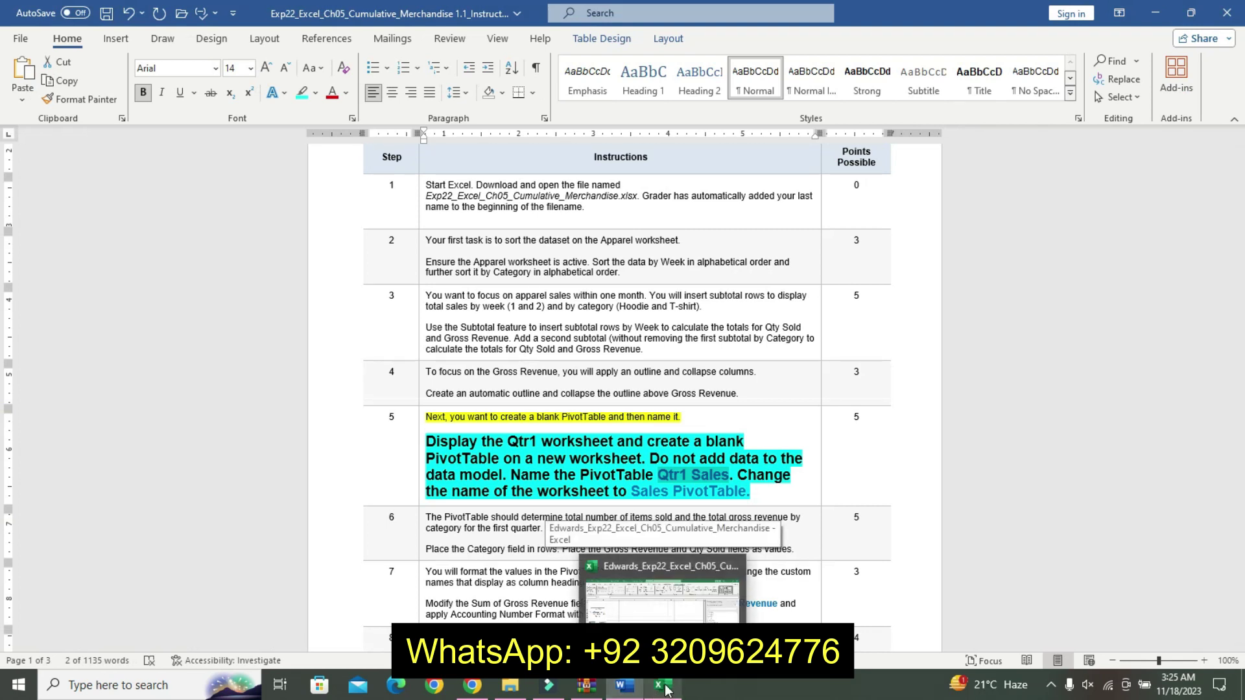
{"action": "left_click", "coordinate": [656, 693]}
{"action": "left_click", "coordinate": [61, 80]}
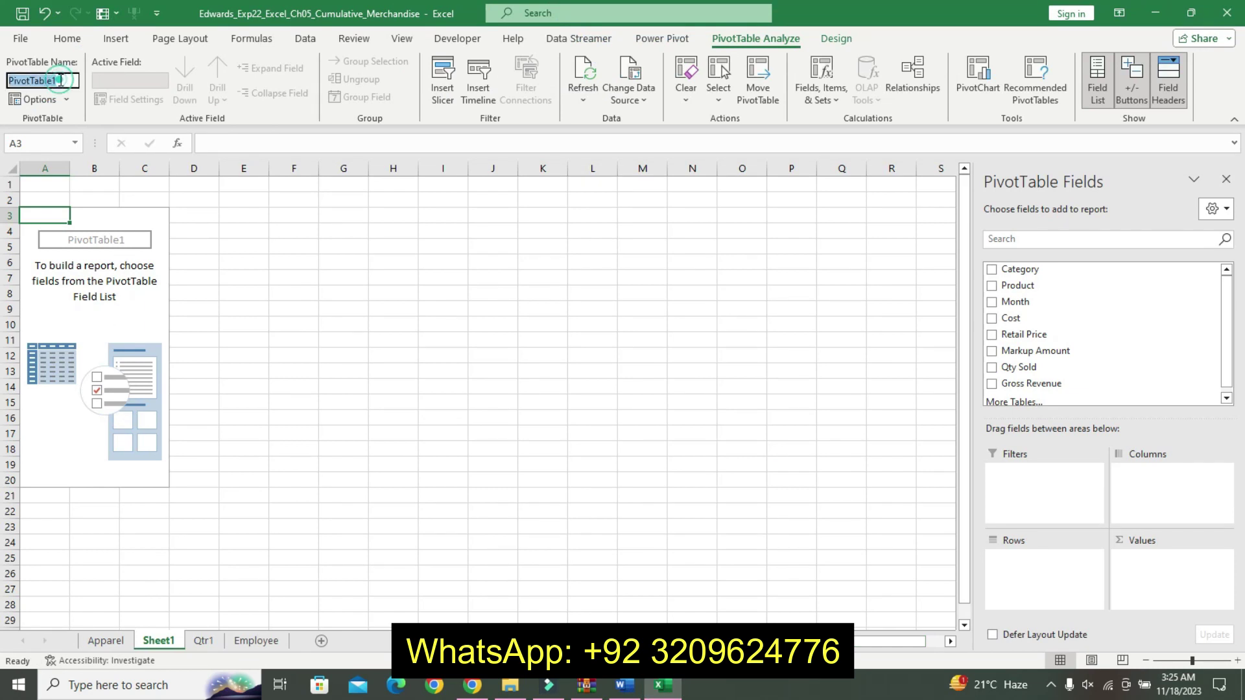
{"action": "type", "text": "Qtr1 Sales"}
{"action": "key", "text": "Return"}
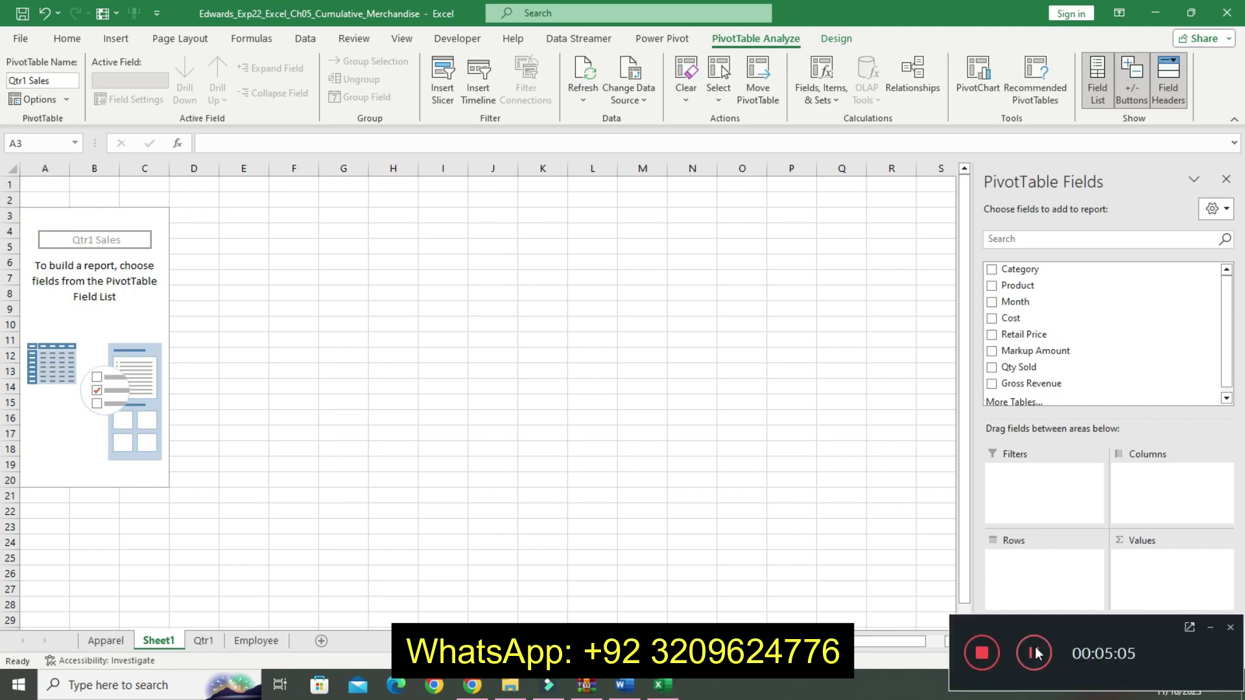
Open the new PivotTable worksheet's name for editing, enter Qtr1 Sales and clear it again
{"action": "right_click", "coordinate": [170, 645]}
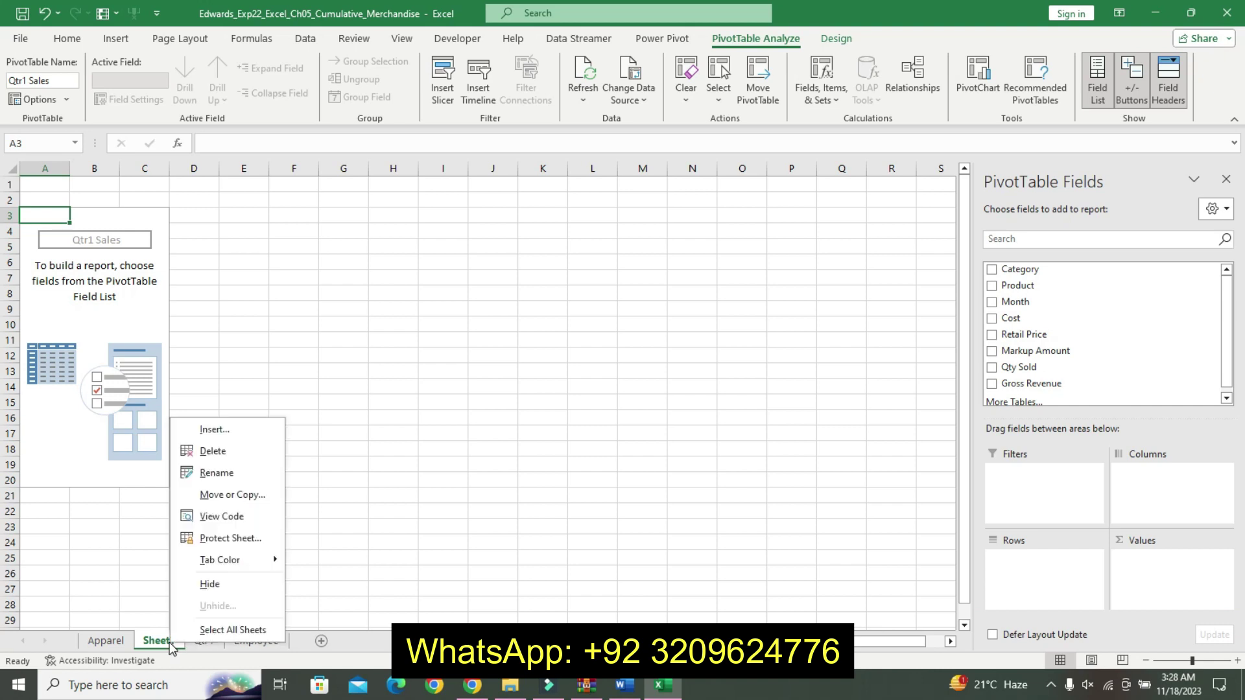
{"action": "left_click", "coordinate": [226, 474]}
{"action": "type", "text": "Qtr1 Sales"}
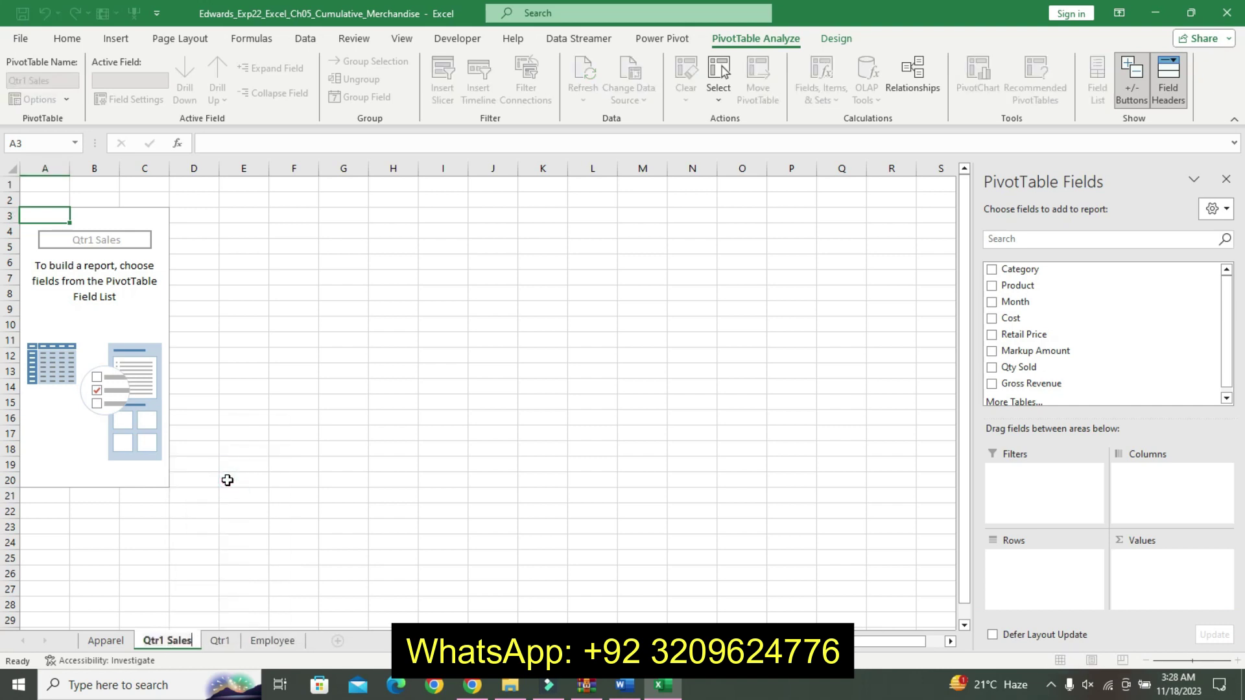
{"action": "key", "text": "BackSpace"}
{"action": "key", "text": "BackSpace"}
{"action": "key", "text": "BackSpace"}
{"action": "key", "text": "BackSpace"}
{"action": "key", "text": "BackSpace"}
{"action": "key", "text": "BackSpace"}
{"action": "key", "text": "BackSpace"}
{"action": "key", "text": "BackSpace"}
{"action": "key", "text": "BackSpace"}
{"action": "key", "text": "BackSpace"}
Copy Sales PivotTable from step 5 of the Word instructions and enter it as the new worksheet's name in Excel
{"action": "left_click", "coordinate": [610, 695]}
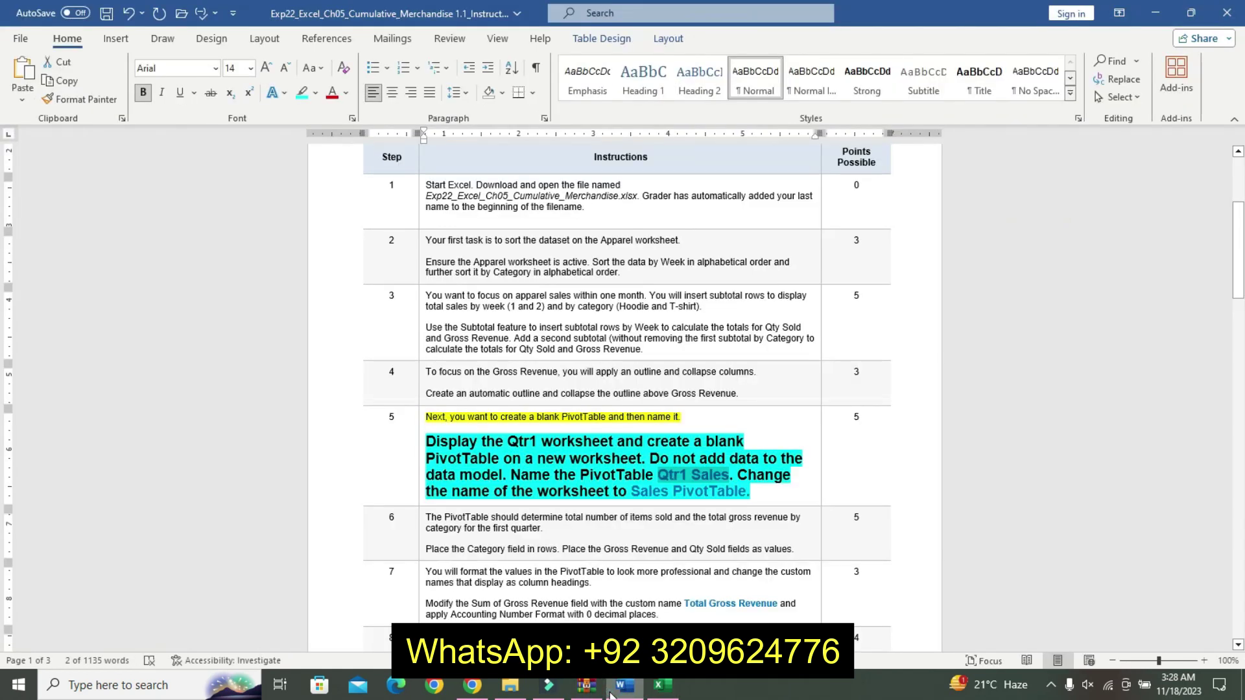
{"action": "left_click_drag", "start_coordinate": [637, 494], "coordinate": [710, 490]}
{"action": "key", "text": "ctrl+c"}
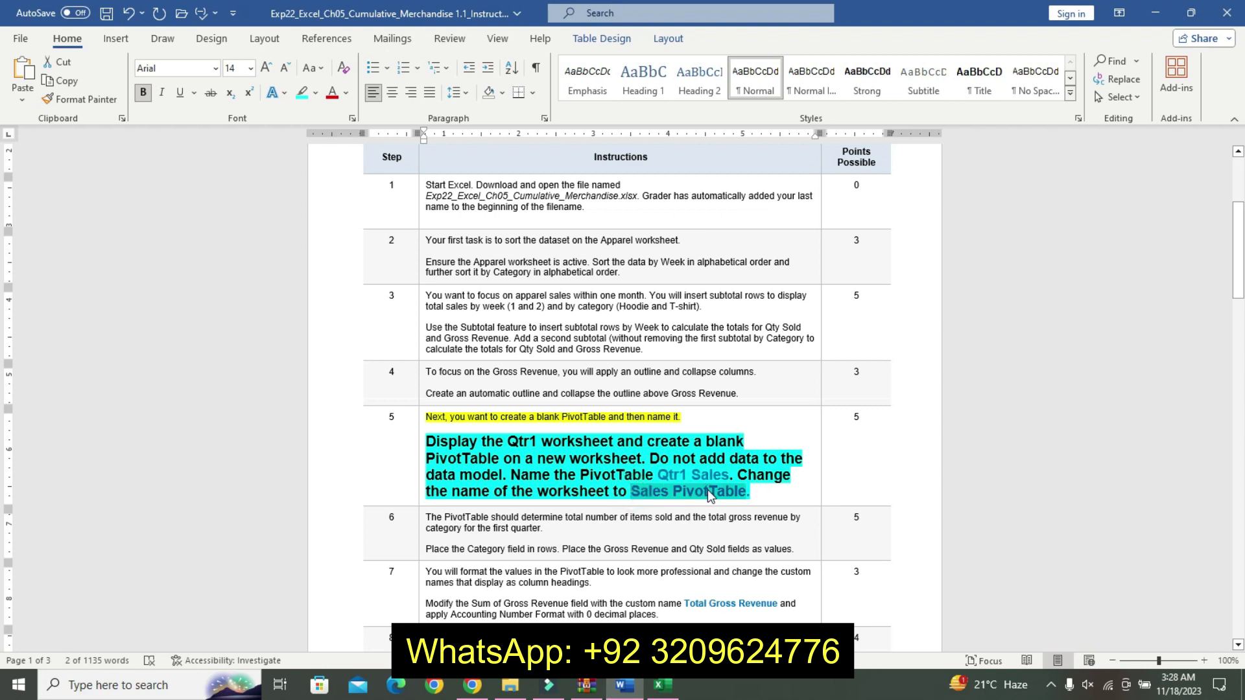
{"action": "left_click", "coordinate": [661, 685]}
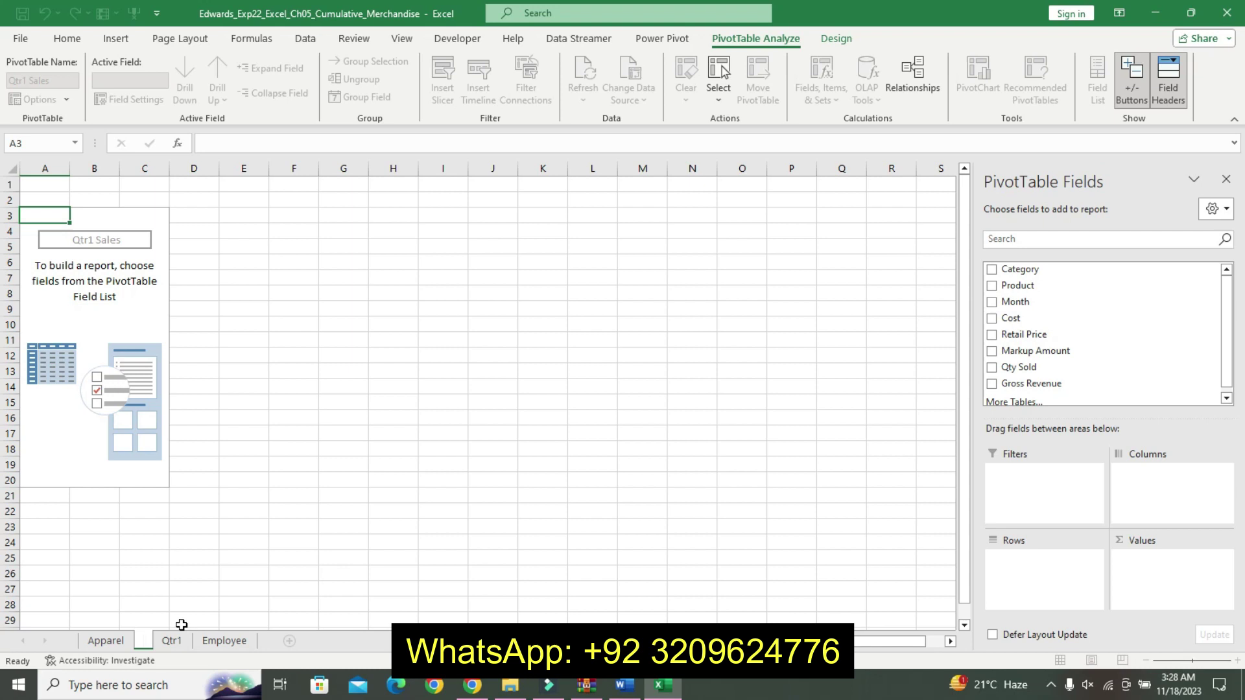
{"action": "key", "text": "ctrl+v"}
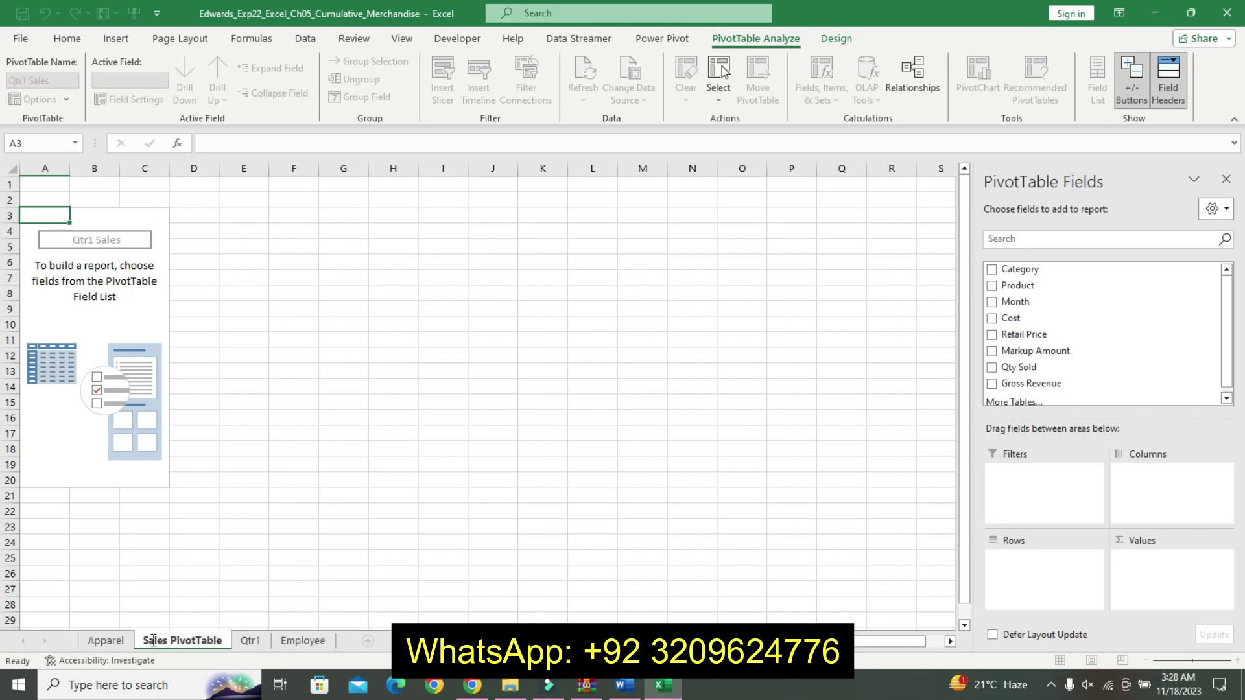
{"action": "key", "text": "Return"}
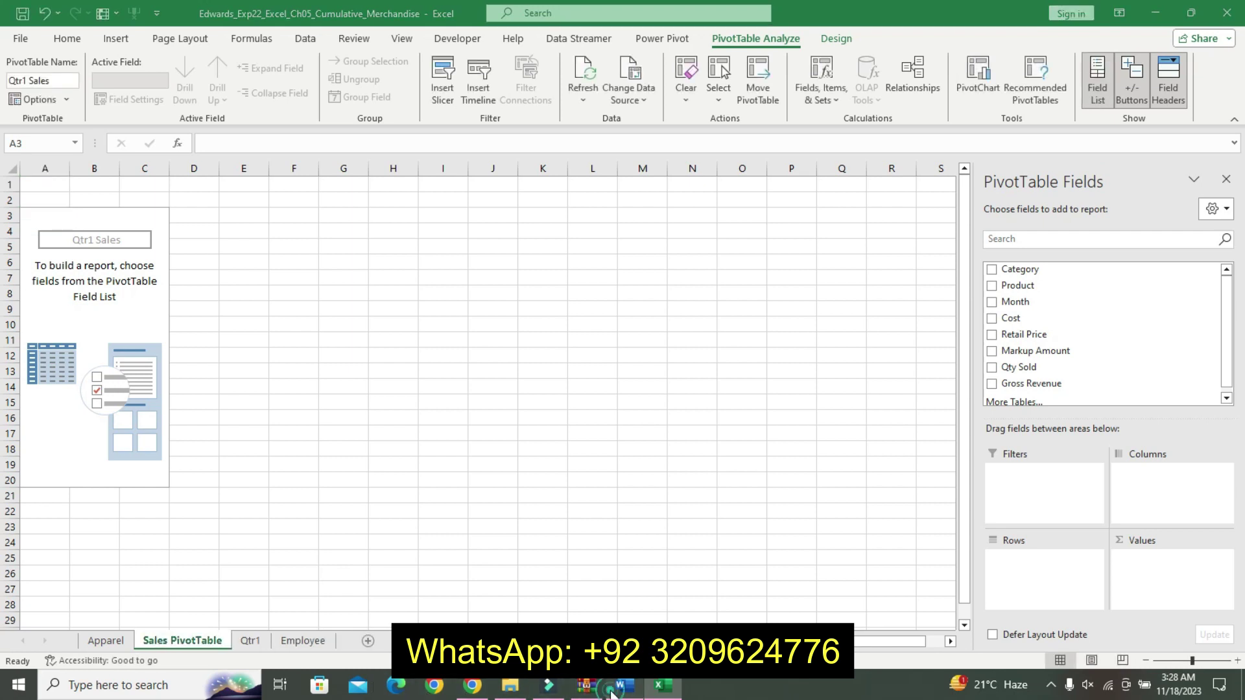
Switch to the Word instructions and undo the highlighting, bold and enlargement applied to the paragraphs of step 5
{"action": "left_click", "coordinate": [613, 690]}
{"action": "key", "text": "ctrl+z"}
{"action": "key", "text": "ctrl+z"}
{"action": "key", "text": "ctrl+z"}
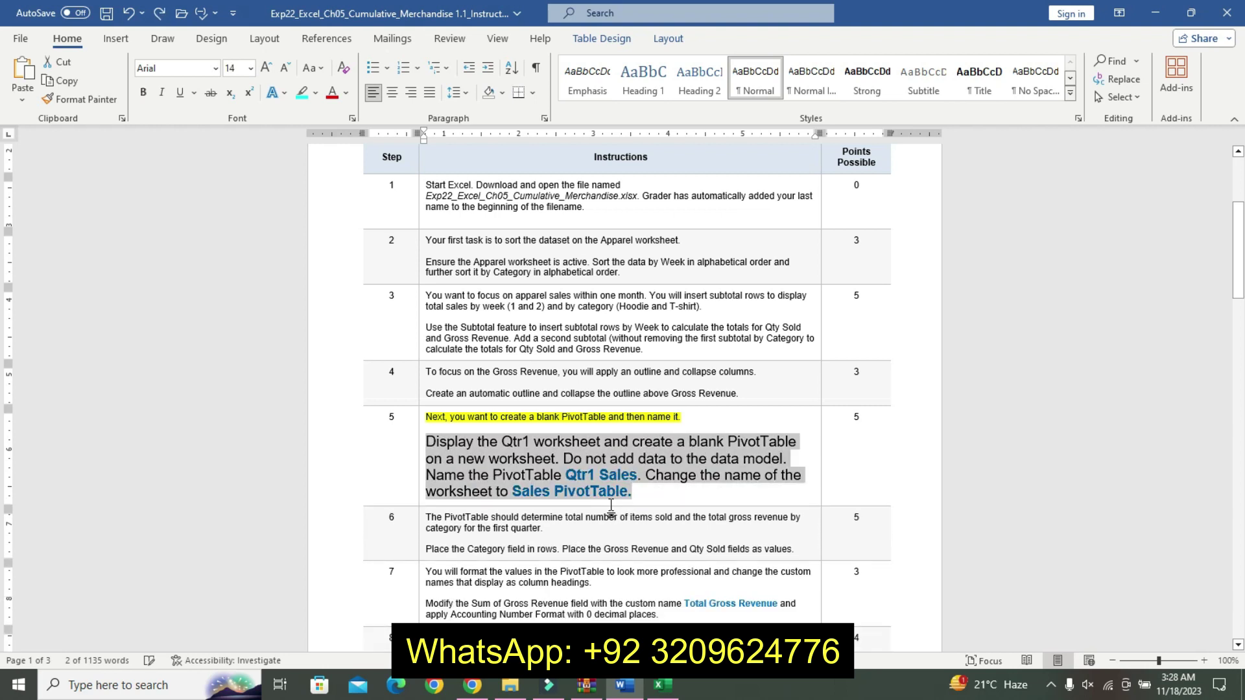
{"action": "key", "text": "ctrl+z"}
{"action": "key", "text": "ctrl+z"}
{"action": "key", "text": "ctrl+z"}
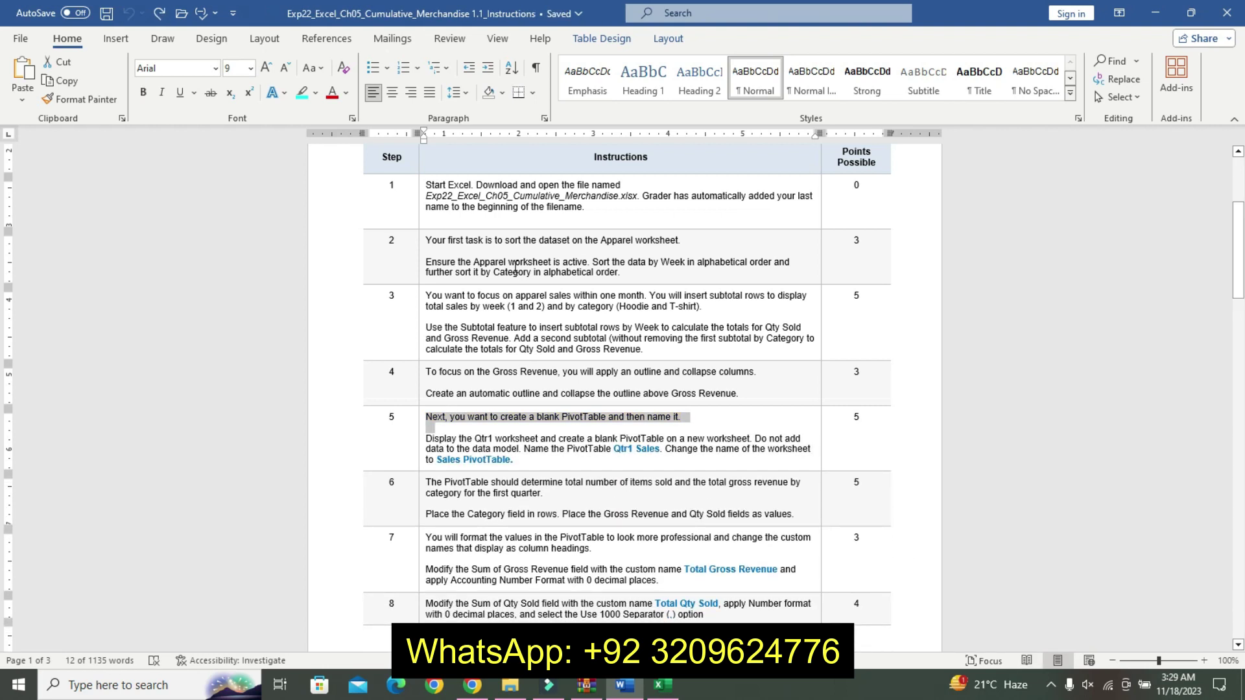
Highlight the first paragraph of step 6 in the instructions in yellow
{"action": "left_click_drag", "start_coordinate": [425, 483], "coordinate": [542, 493]}
{"action": "left_click", "coordinate": [615, 463]}
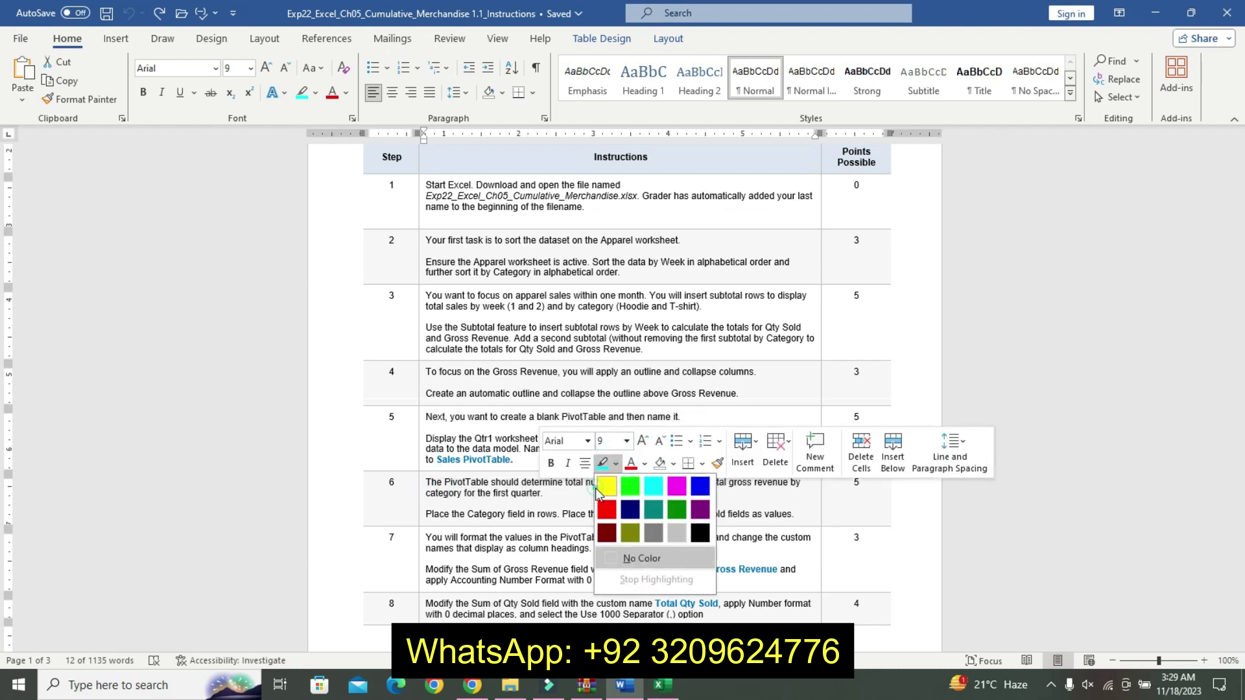
{"action": "left_click", "coordinate": [603, 493]}
Enlarge the second paragraph of step 6, about placing the PivotTable fields, to 12 pt, bold it and highlight it in turquoise
{"action": "left_click_drag", "start_coordinate": [428, 517], "coordinate": [602, 504]}
{"action": "left_click", "coordinate": [602, 503]}
{"action": "left_click_drag", "start_coordinate": [428, 509], "coordinate": [800, 514]}
{"action": "left_click", "coordinate": [900, 463]}
{"action": "left_click", "coordinate": [900, 463]}
{"action": "left_click", "coordinate": [900, 463]}
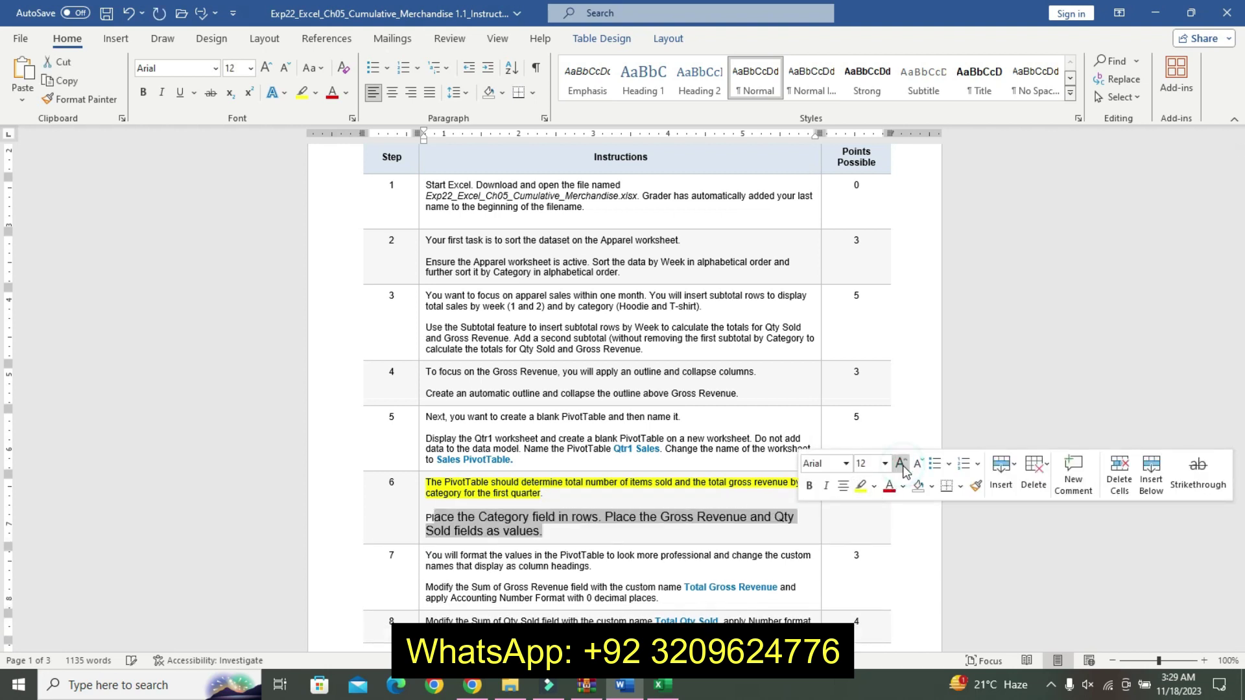
{"action": "left_click", "coordinate": [810, 485]}
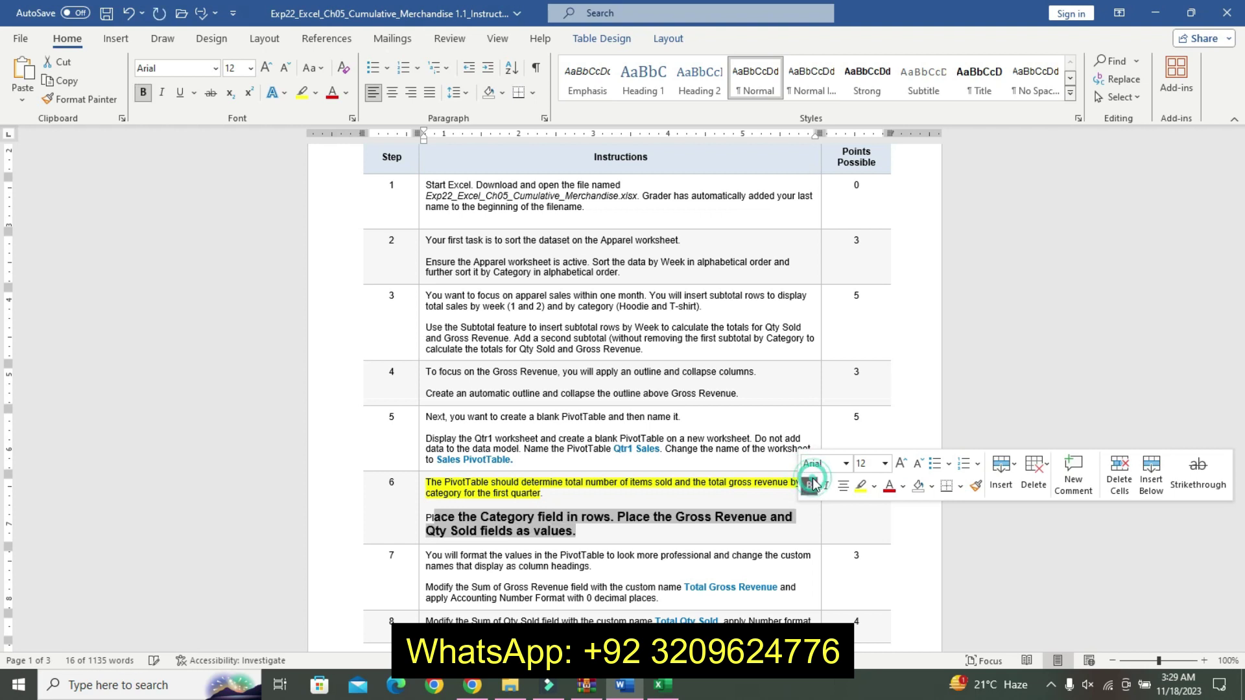
{"action": "left_click", "coordinate": [874, 494]}
{"action": "left_click", "coordinate": [912, 504]}
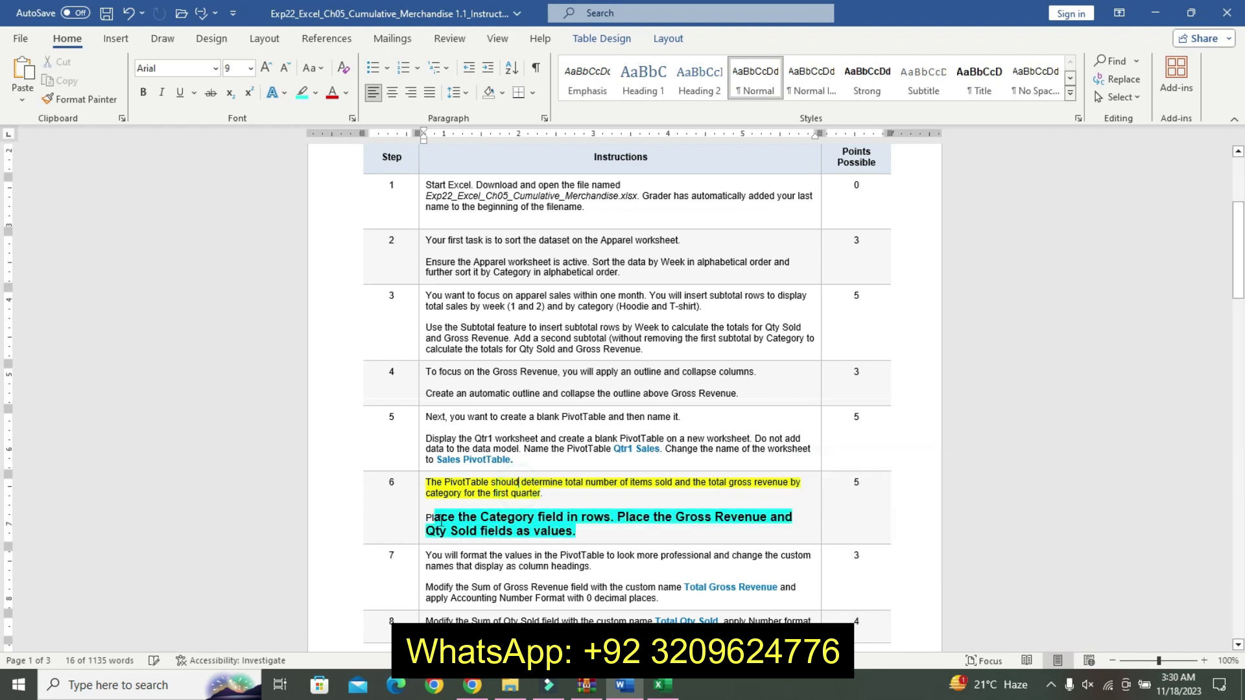
{"action": "left_click", "coordinate": [549, 531]}
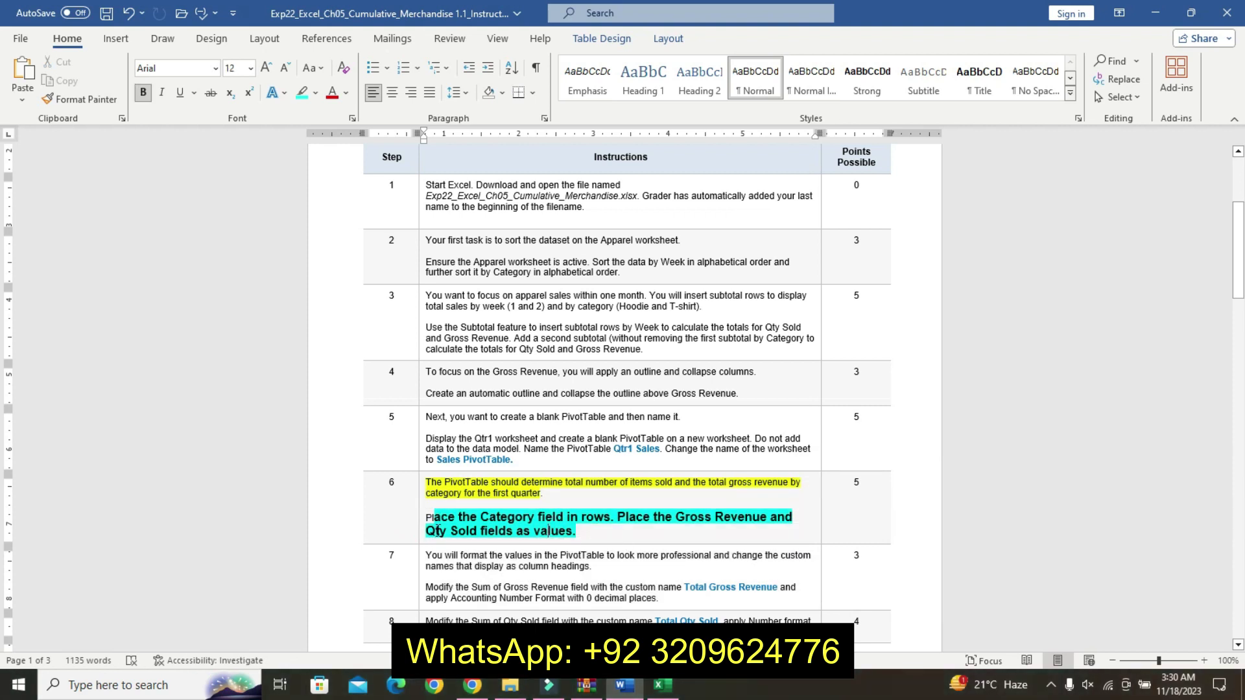
Following step 6 of the instructions, switch to Excel and place the PivotTable's Category field in rows and Gross Revenue and Qty Sold as values
{"action": "left_click_drag", "start_coordinate": [426, 517], "coordinate": [576, 532]}
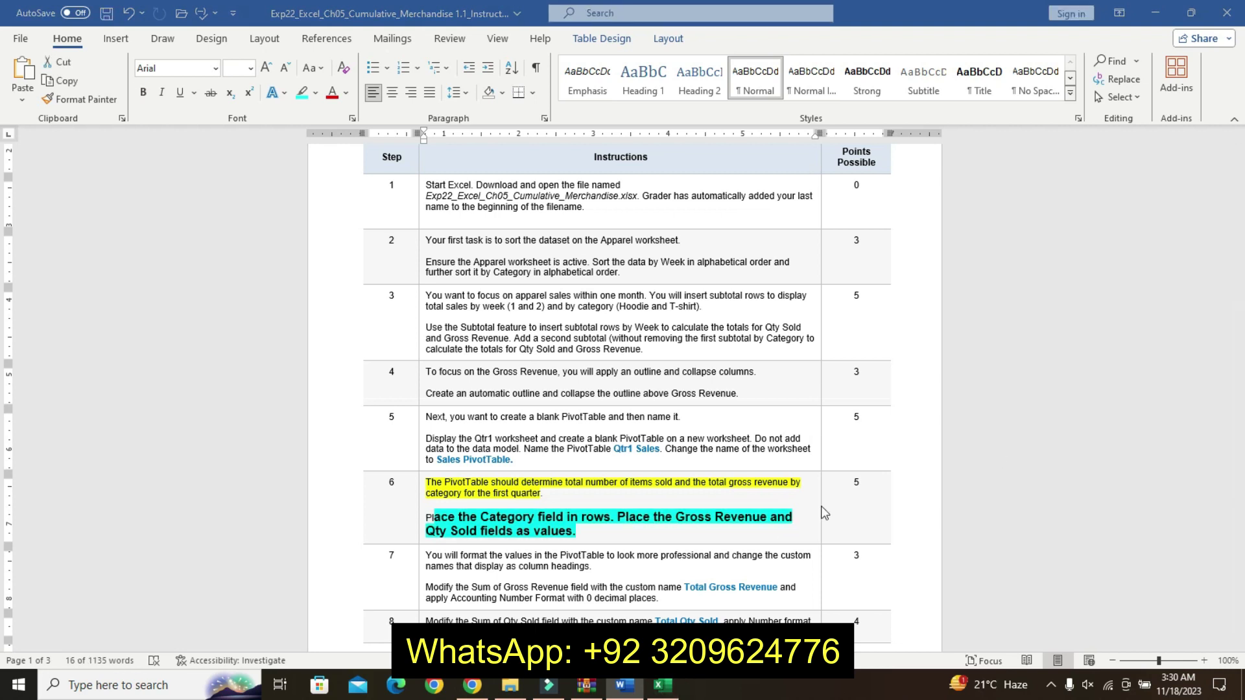
{"action": "left_click", "coordinate": [662, 684]}
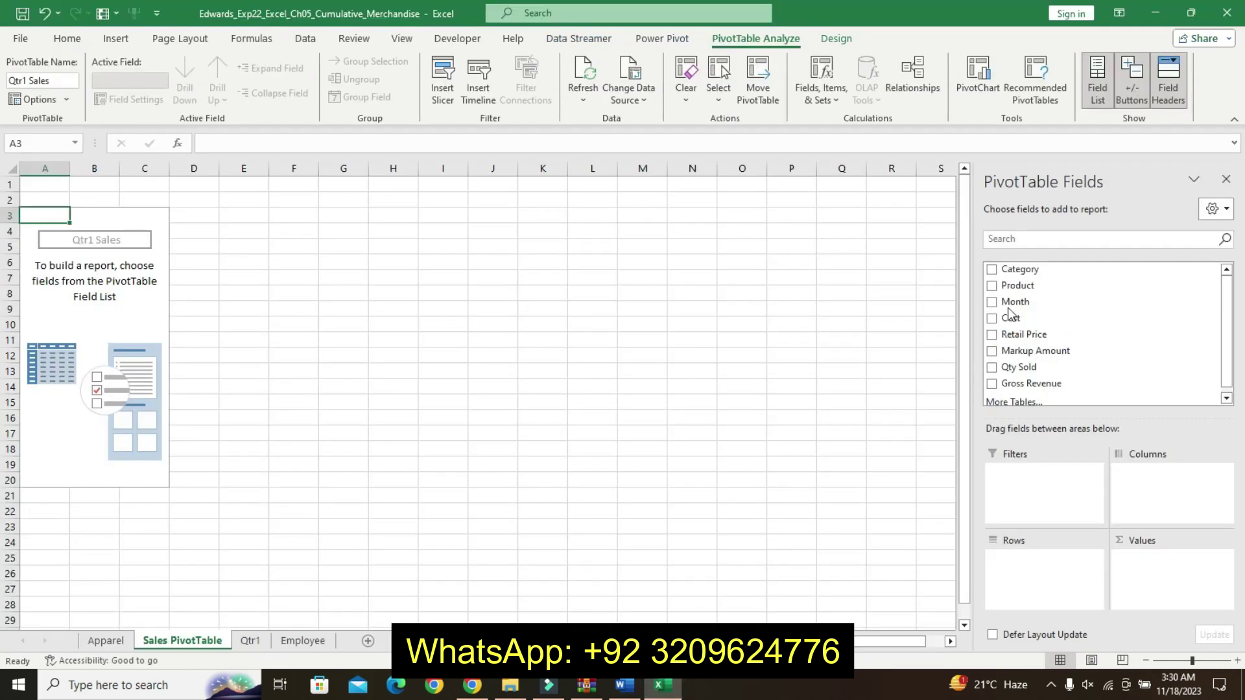
{"action": "left_click_drag", "start_coordinate": [1011, 269], "coordinate": [1025, 566]}
{"action": "left_click", "coordinate": [624, 684]}
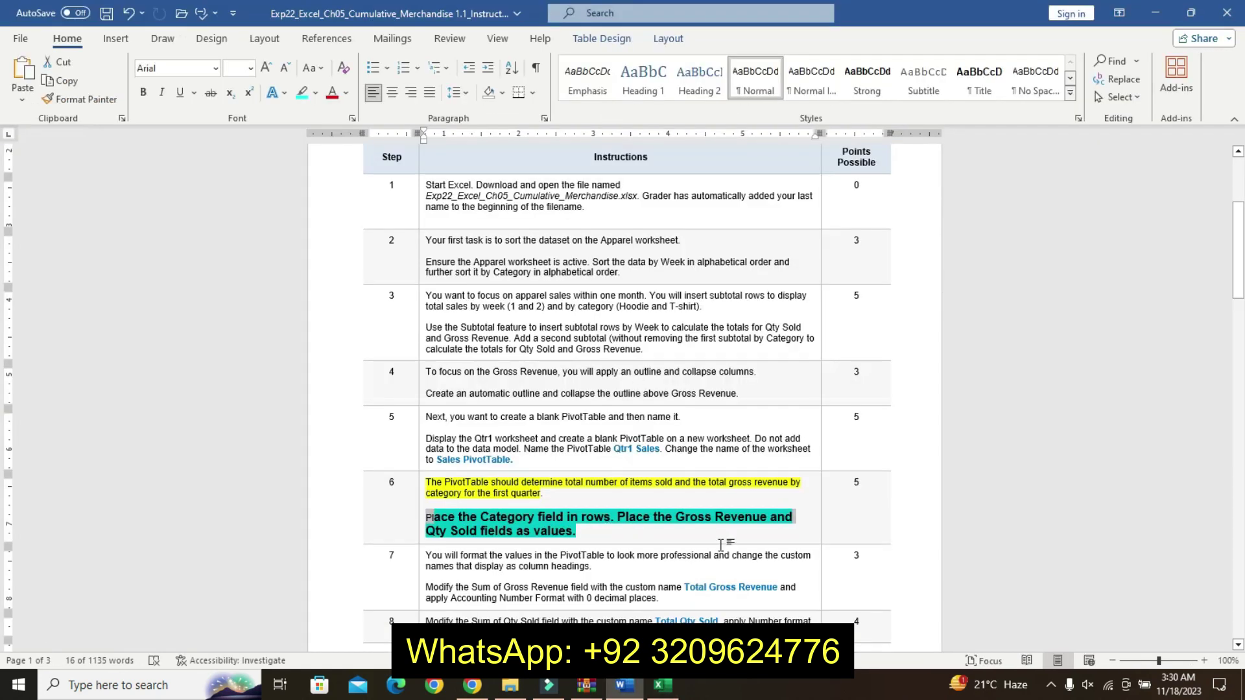
{"action": "left_click", "coordinate": [662, 684]}
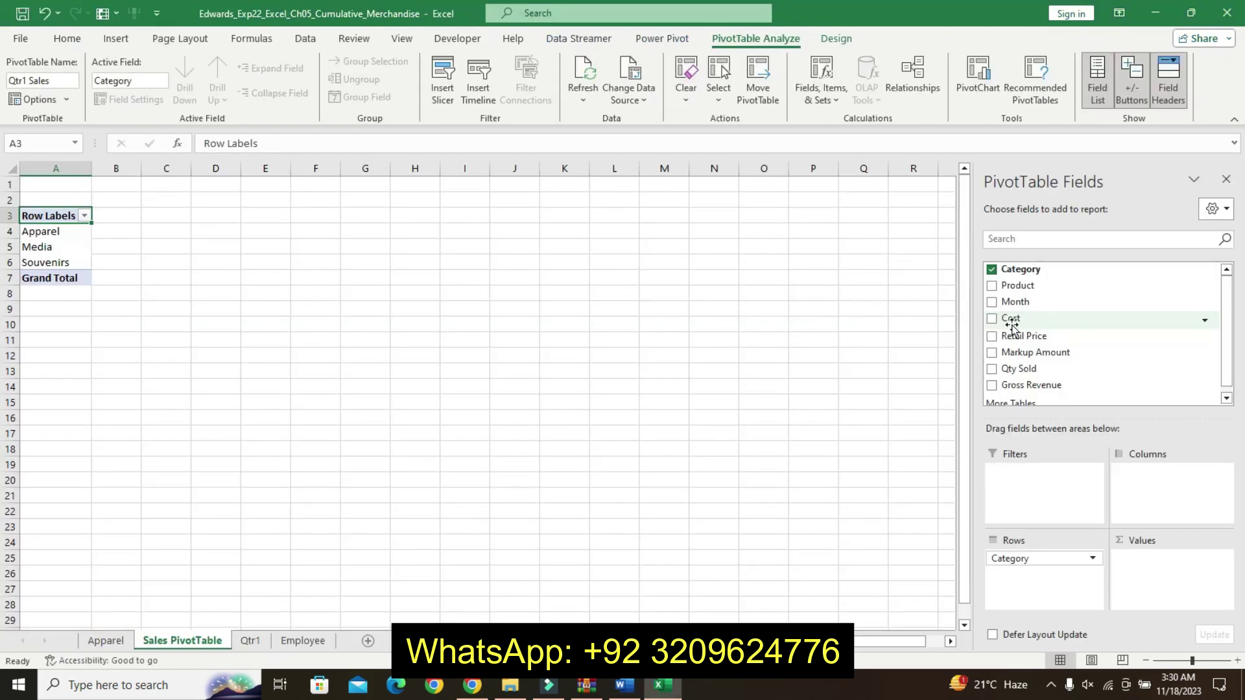
{"action": "left_click_drag", "start_coordinate": [1025, 385], "coordinate": [1139, 574]}
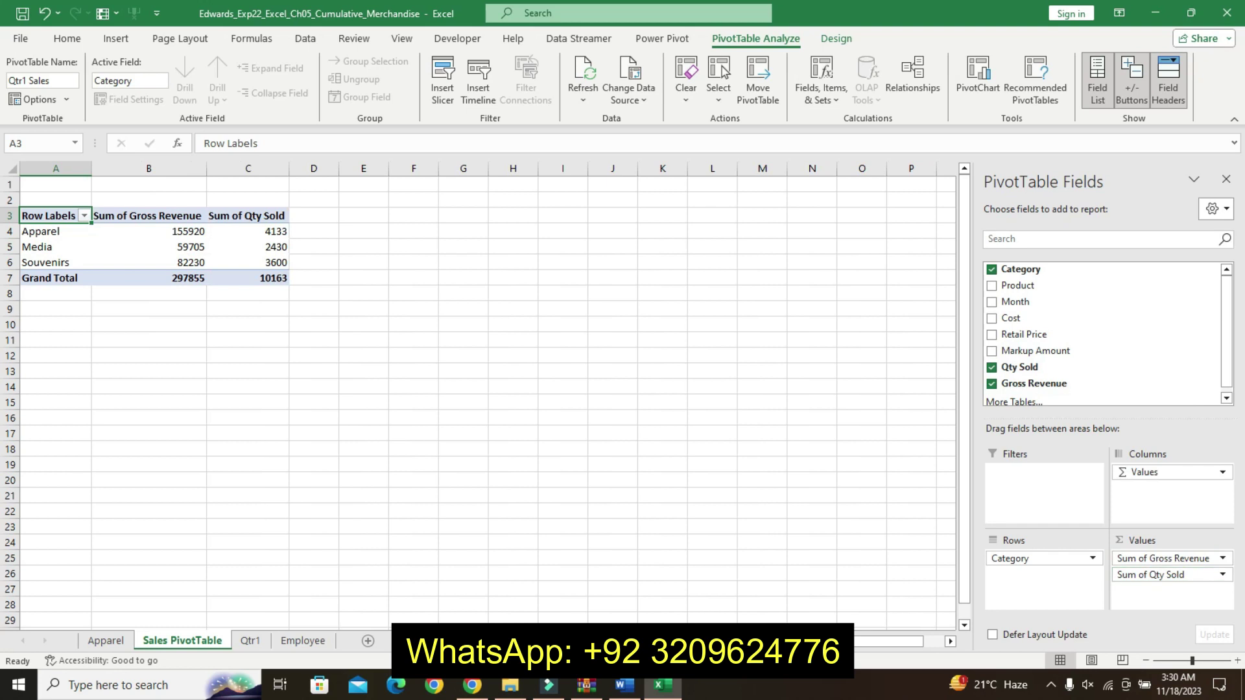
Open the final result JPG from the WinRAR archive and compare it with the Excel PivotTable and the Word instructions
{"action": "left_click", "coordinate": [623, 694]}
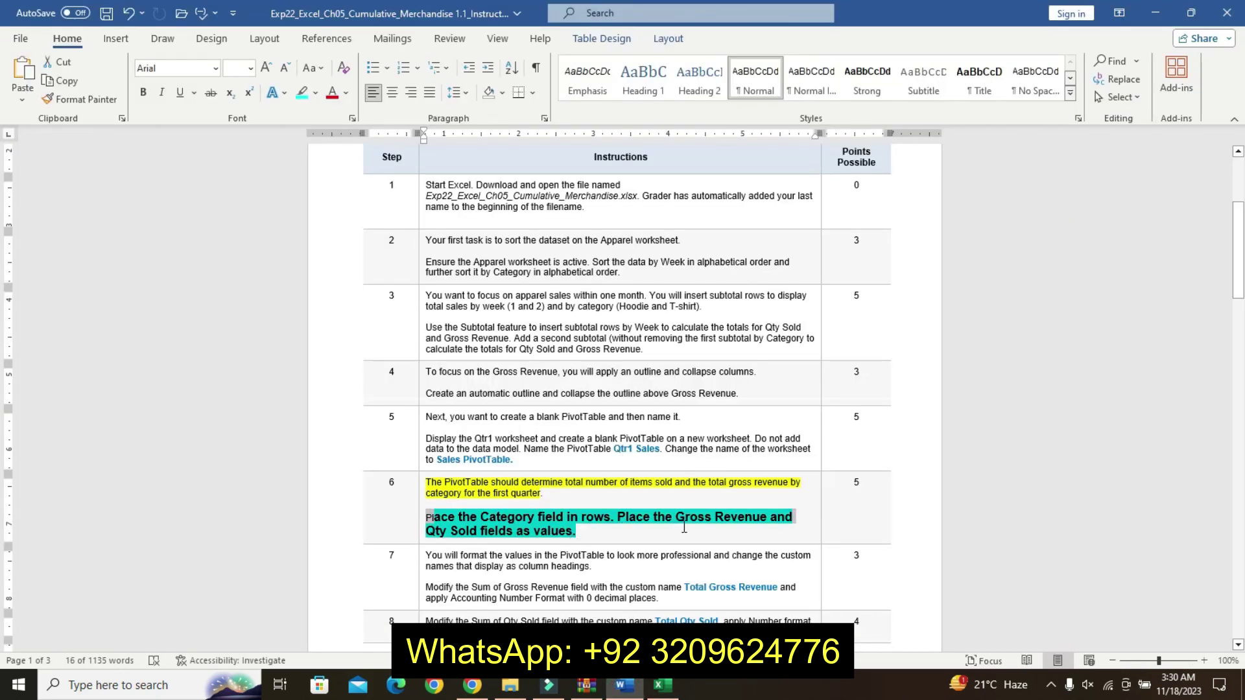
{"action": "left_click", "coordinate": [587, 688]}
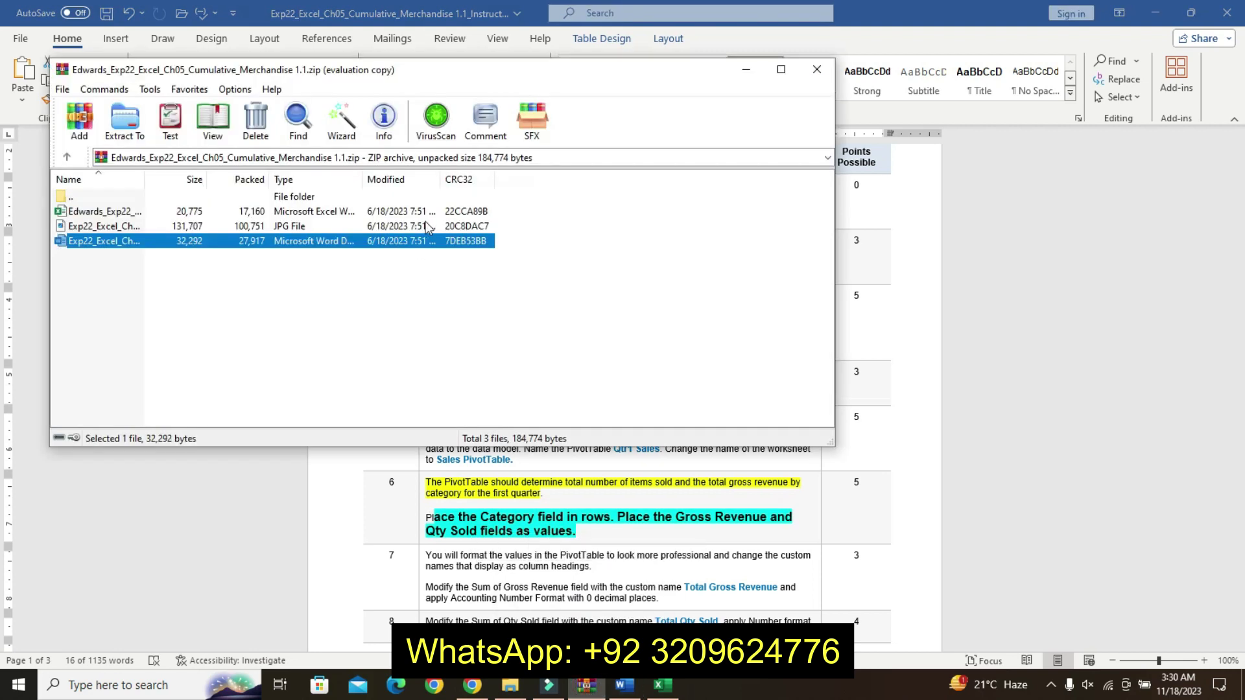
{"action": "left_click", "coordinate": [300, 225]}
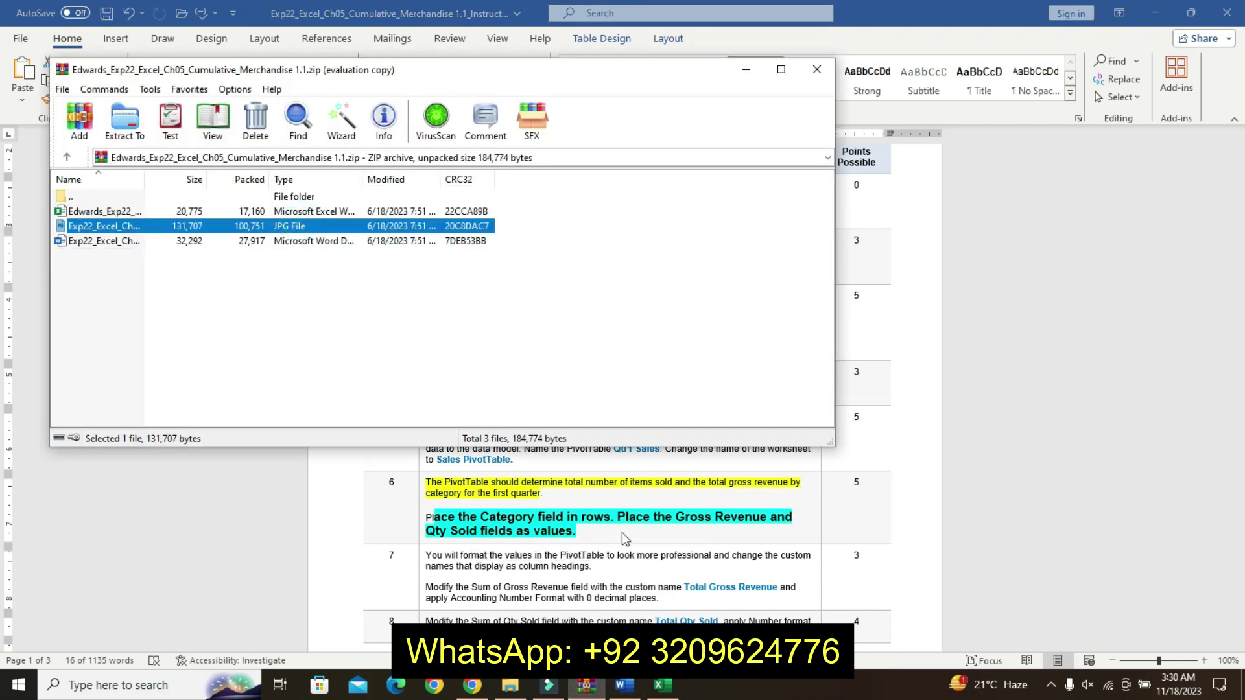
{"action": "key", "text": "Return"}
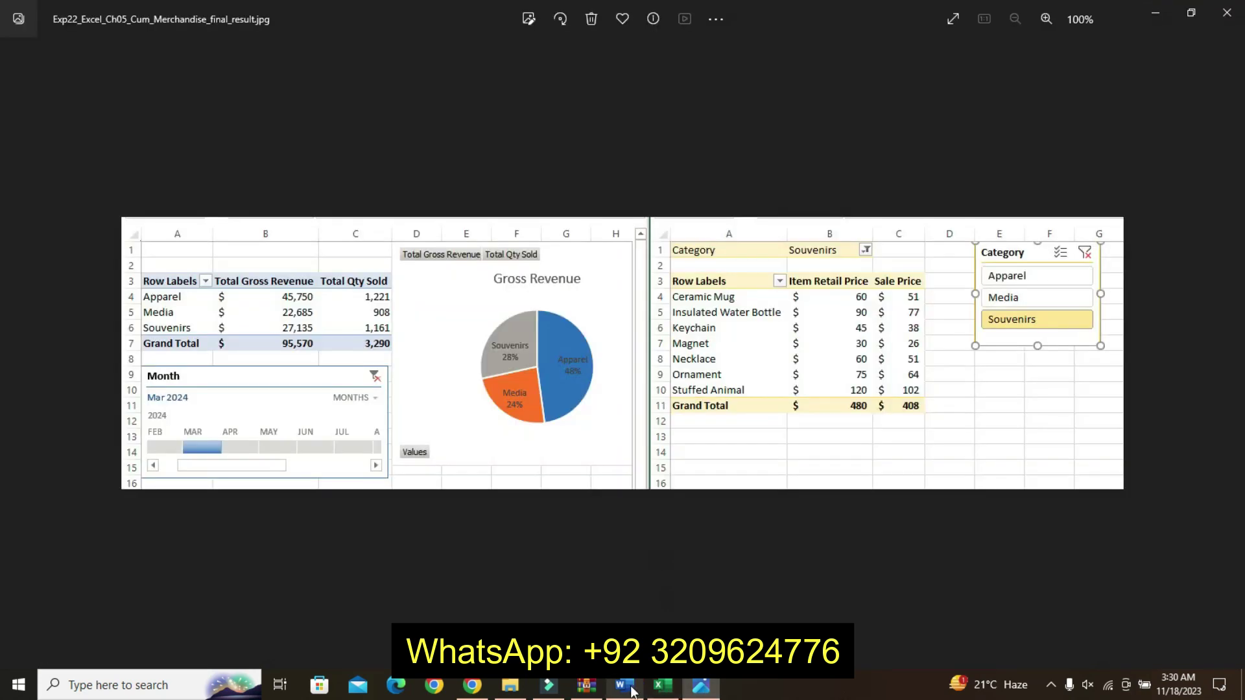
{"action": "left_click", "coordinate": [632, 691]}
{"action": "left_click", "coordinate": [660, 690]}
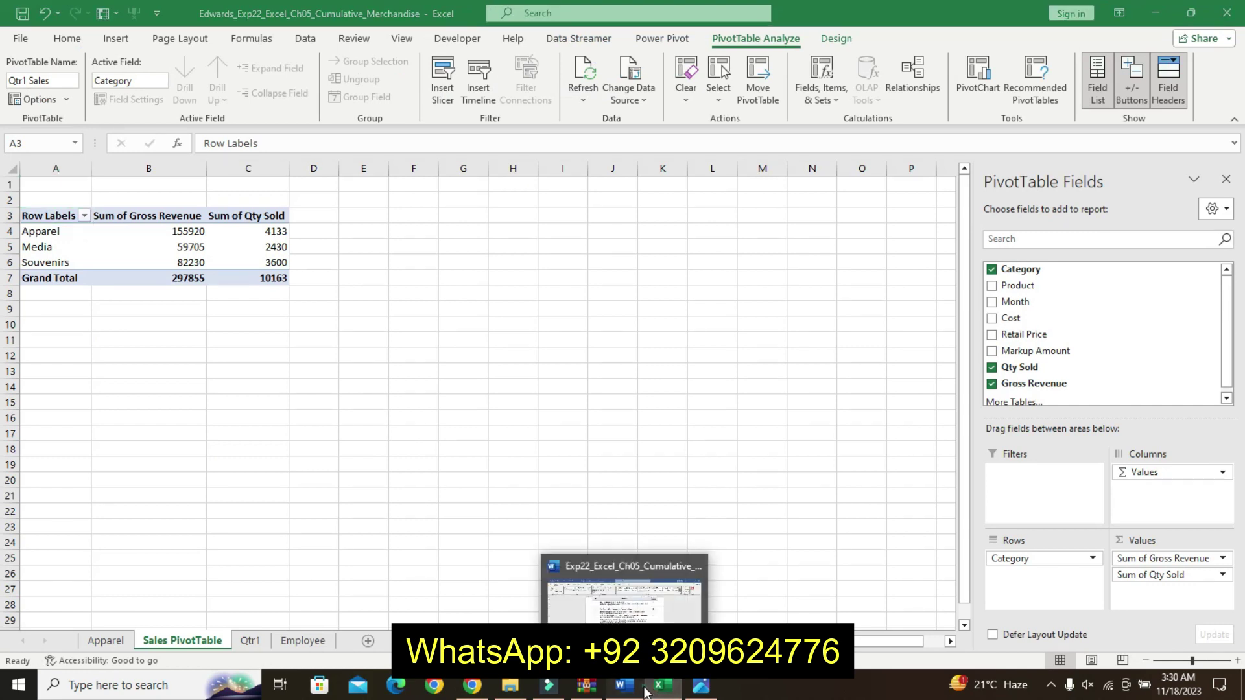
{"action": "left_click", "coordinate": [645, 691]}
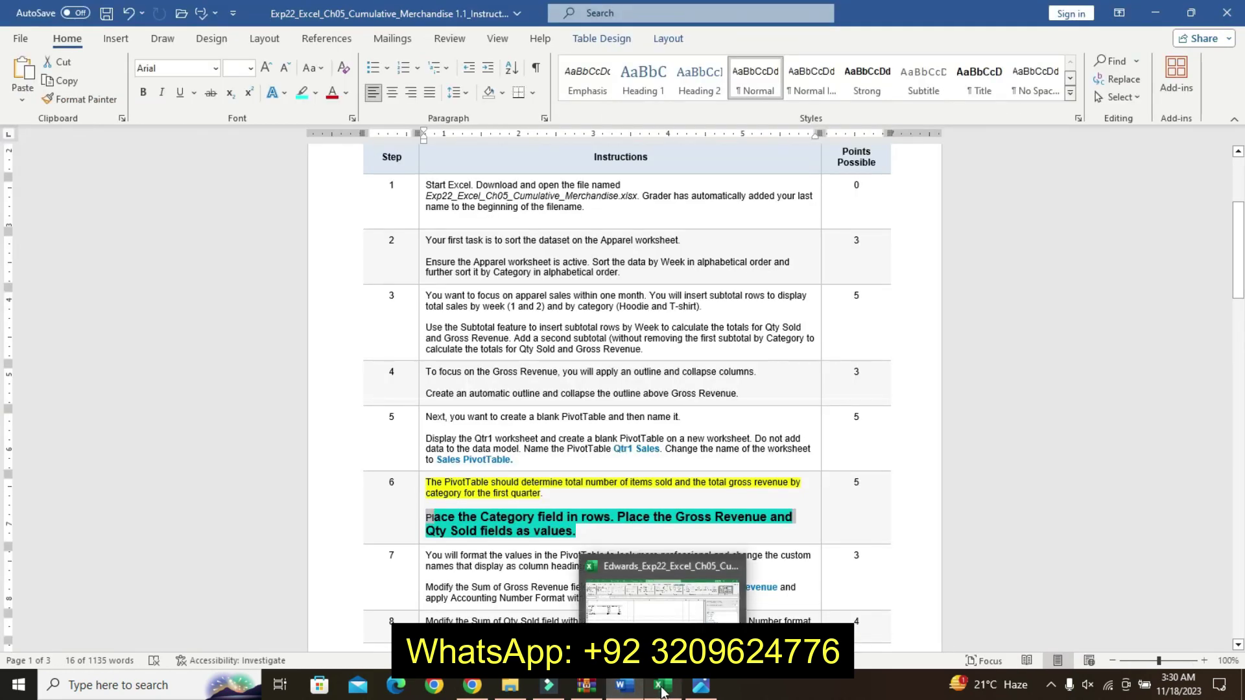
{"action": "left_click", "coordinate": [662, 691]}
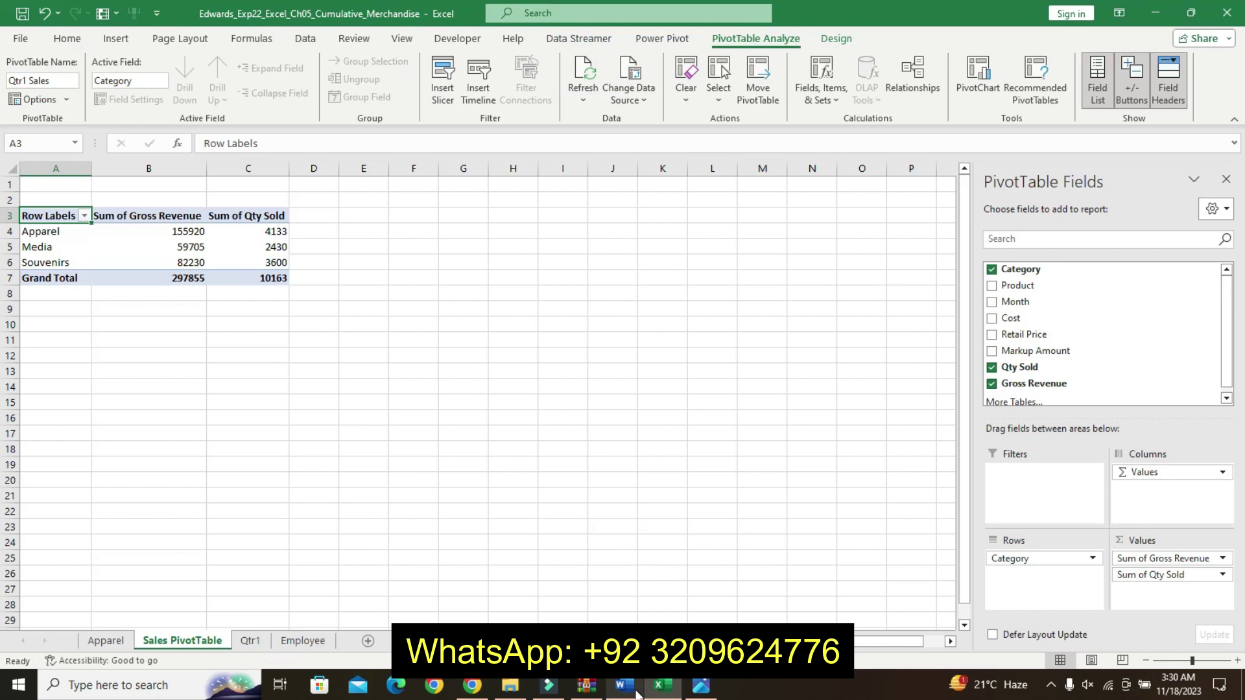
{"action": "left_click", "coordinate": [635, 693]}
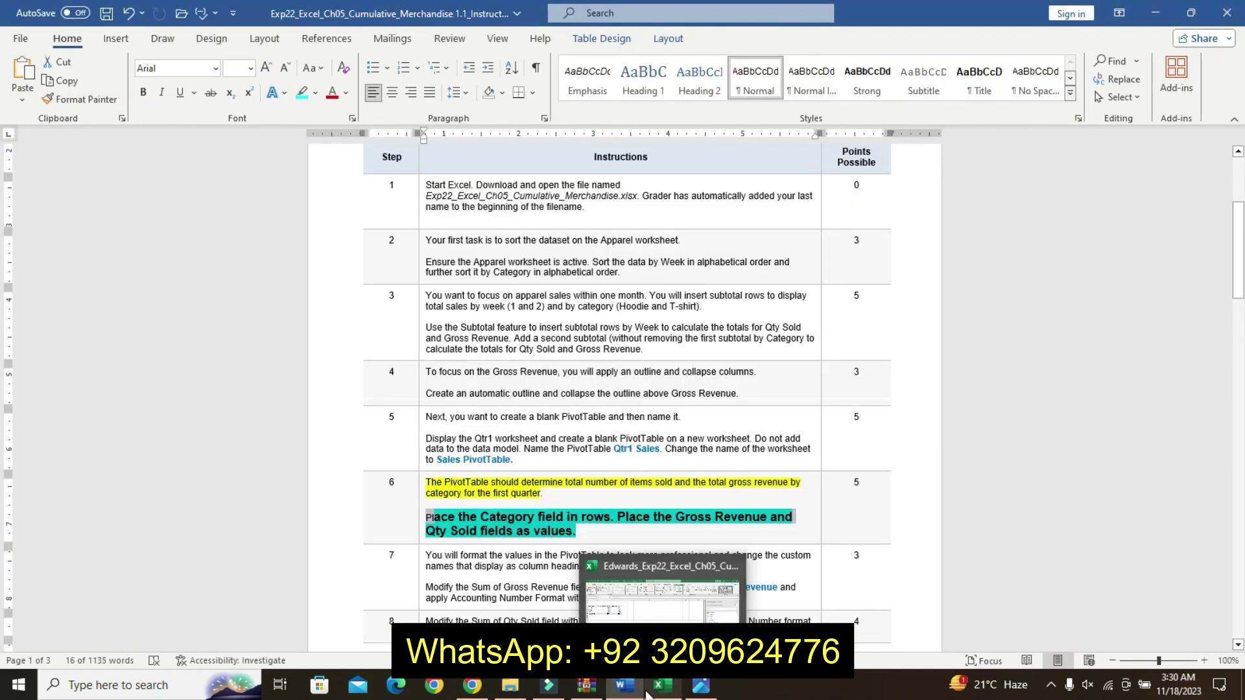
{"action": "left_click", "coordinate": [646, 694]}
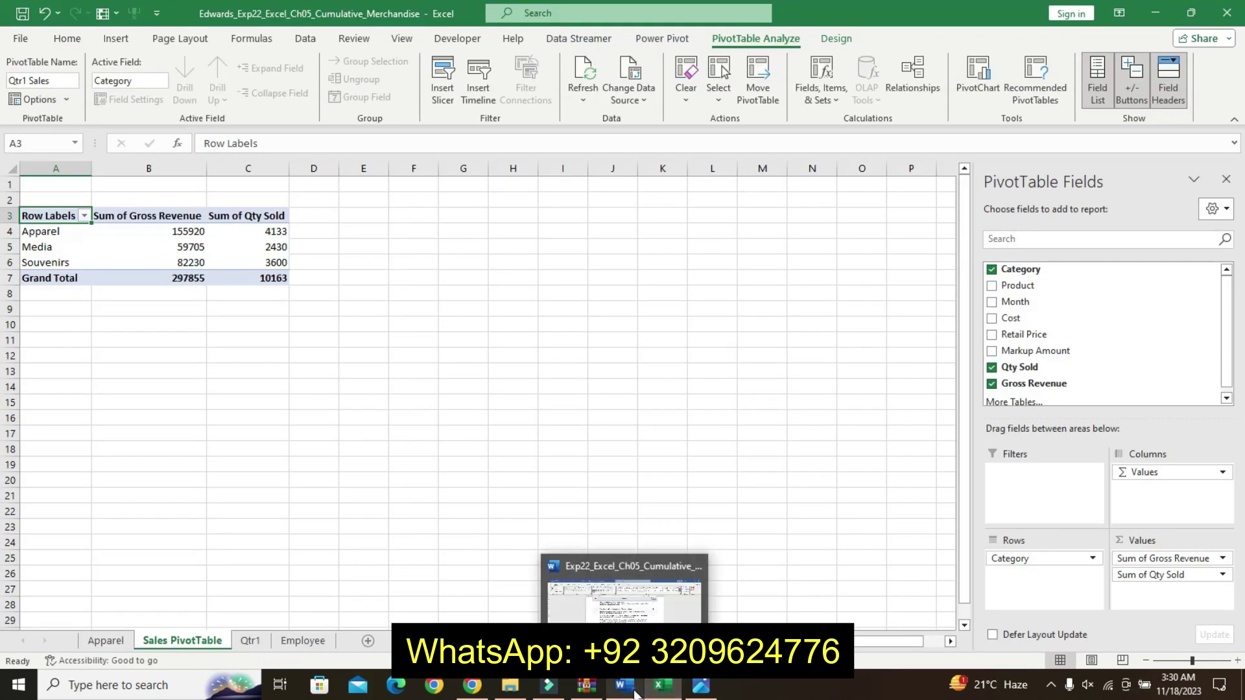
Switch to the Word instructions and undo the highlighting, bold and enlargement applied to the paragraphs of step 6
{"action": "left_click", "coordinate": [636, 693]}
{"action": "key", "text": "ctrl+z"}
{"action": "key", "text": "ctrl+z"}
{"action": "key", "text": "ctrl+z"}
{"action": "key", "text": "ctrl+z"}
{"action": "key", "text": "ctrl+z"}
{"action": "key", "text": "ctrl+z"}
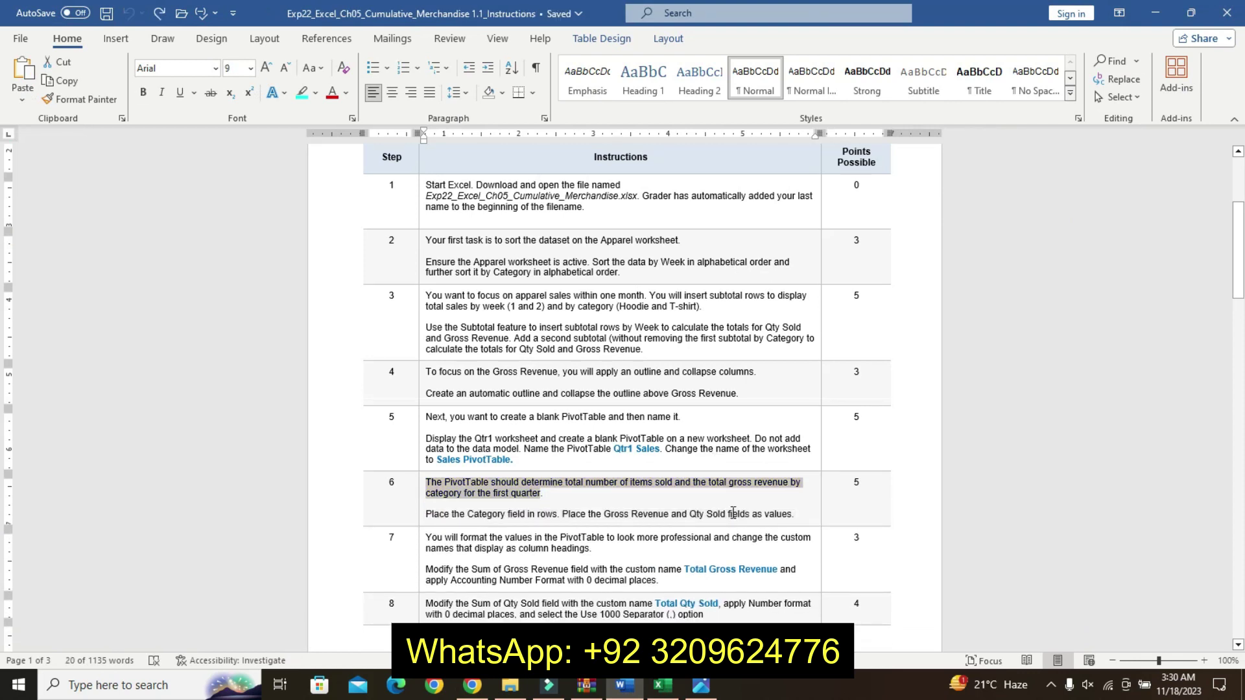
Highlight the first paragraph of step 7, about formatting the PivotTable values, in yellow
{"action": "left_click_drag", "start_coordinate": [1238, 249], "coordinate": [1237, 273]}
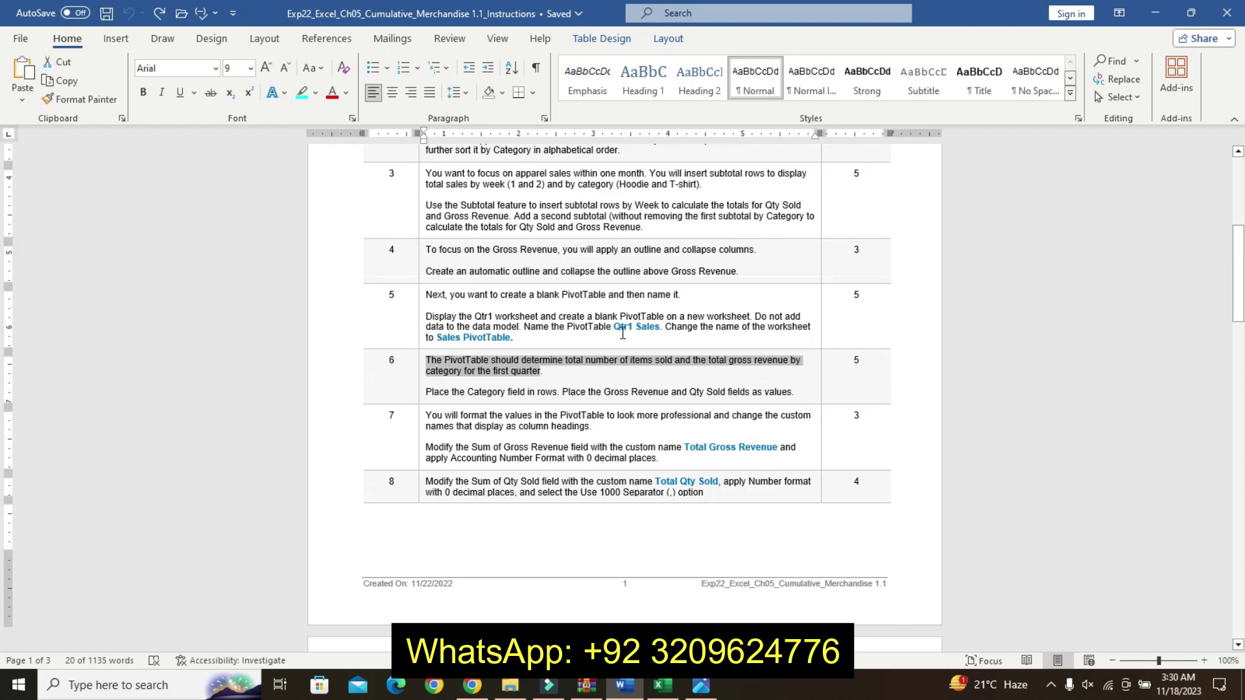
{"action": "left_click_drag", "start_coordinate": [425, 416], "coordinate": [600, 427]}
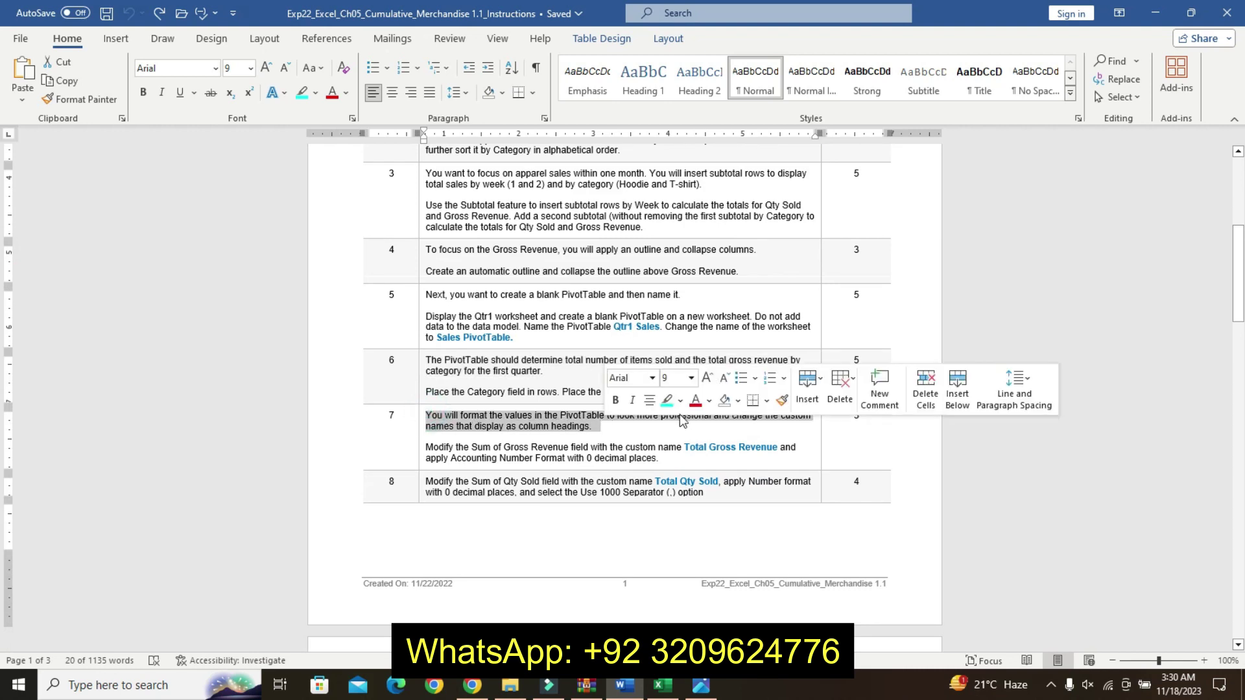
{"action": "left_click", "coordinate": [680, 402]}
{"action": "left_click", "coordinate": [666, 458]}
Enlarge the second paragraph of step 7, about the Sum of Gross Revenue field, to 14 pt, bold it and highlight it in turquoise
{"action": "left_click_drag", "start_coordinate": [423, 448], "coordinate": [710, 463]}
{"action": "left_click", "coordinate": [811, 413]}
{"action": "left_click", "coordinate": [811, 413]}
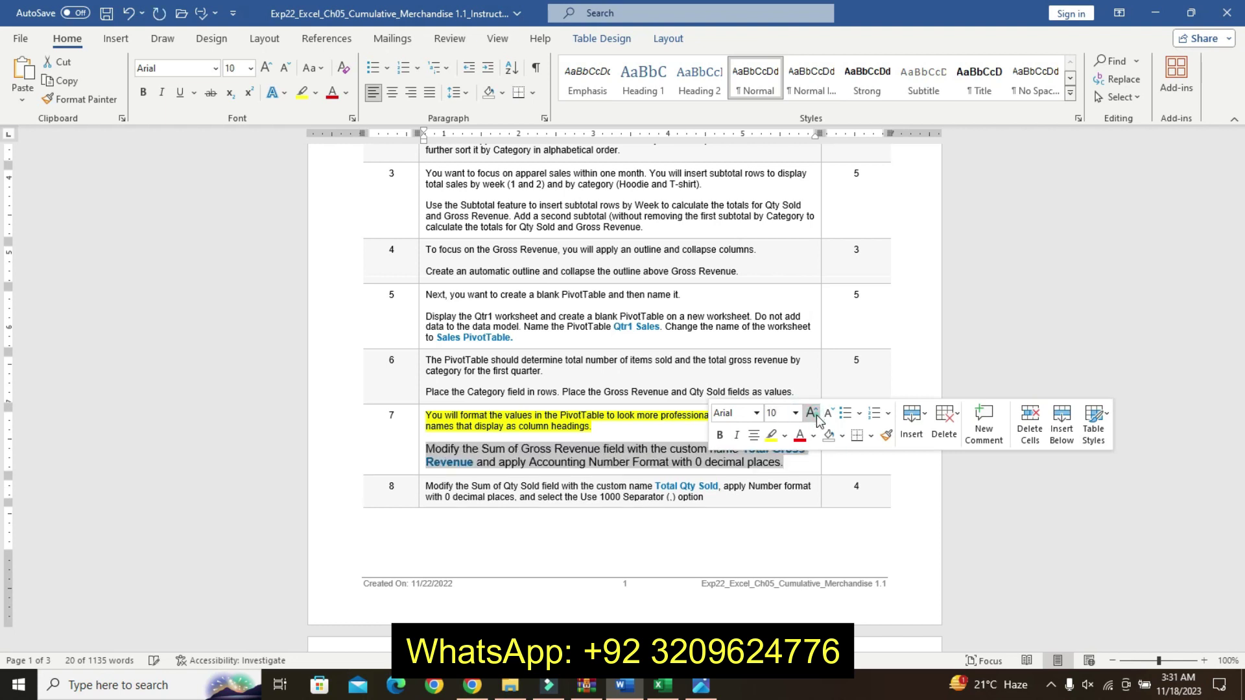
{"action": "left_click", "coordinate": [811, 413]}
{"action": "left_click", "coordinate": [811, 413]}
{"action": "left_click", "coordinate": [720, 435]}
{"action": "left_click", "coordinate": [785, 435]}
{"action": "left_click", "coordinate": [822, 458]}
{"action": "left_click", "coordinate": [543, 429]}
Copy Total Gross Revenue from step 7 and enter it in Excel as the custom name of the Sum of Gross Revenue field
{"action": "left_click_drag", "start_coordinate": [472, 466], "coordinate": [580, 468]}
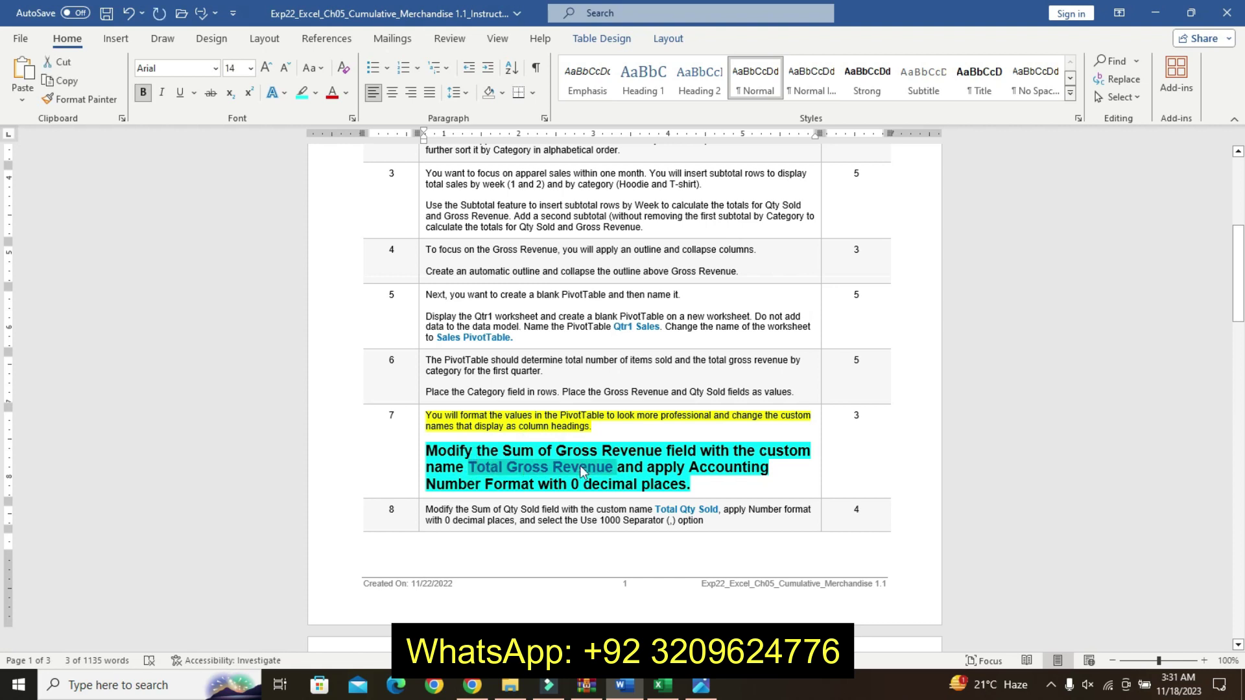
{"action": "mouse_move", "coordinate": [661, 693]}
{"action": "left_click", "coordinate": [660, 693]}
{"action": "left_click", "coordinate": [1136, 557]}
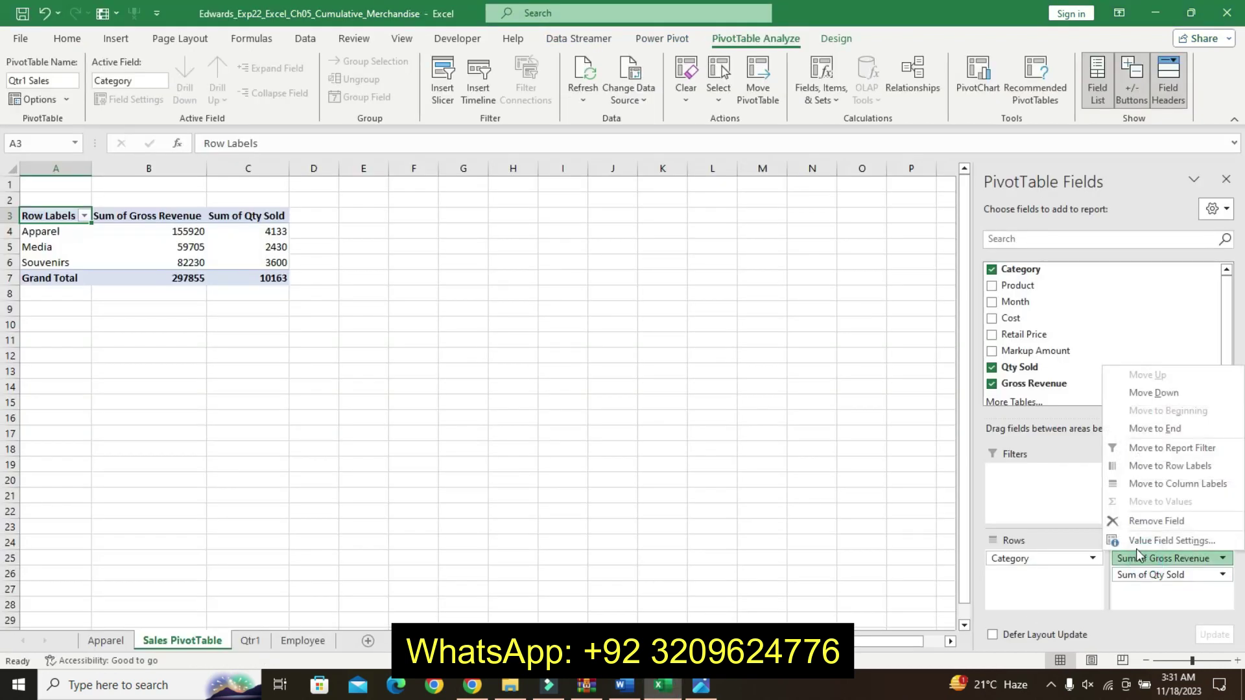
{"action": "left_click", "coordinate": [1137, 541]}
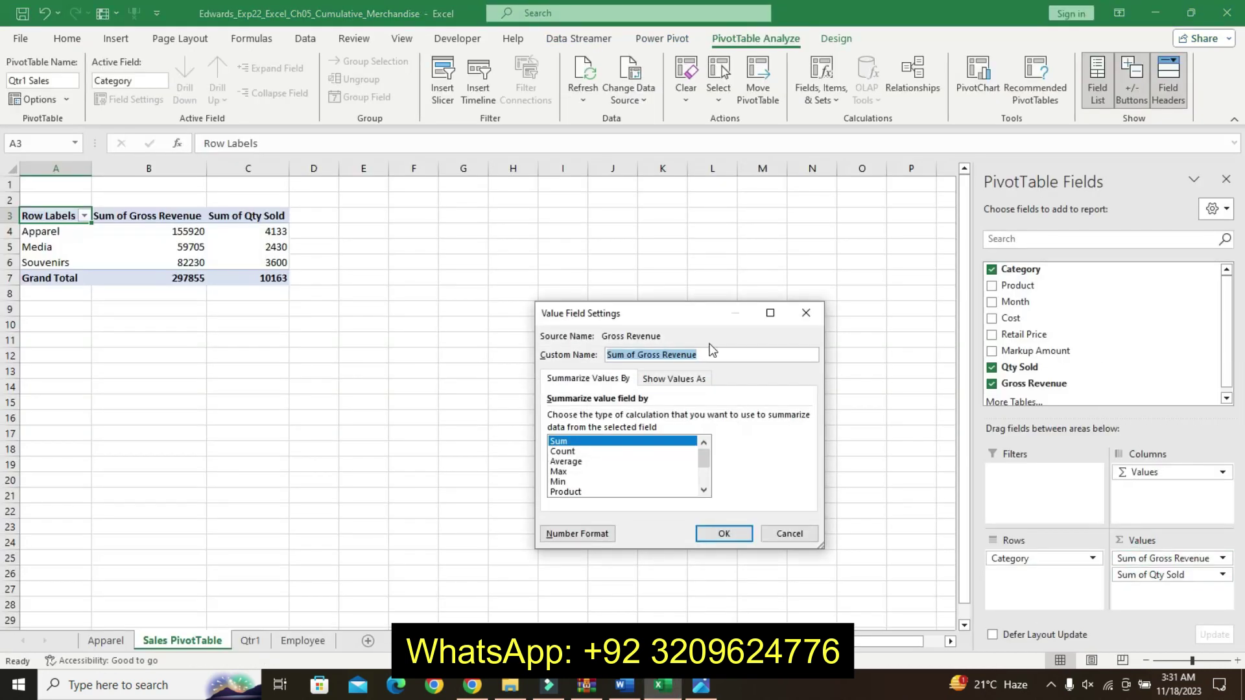
{"action": "type", "text": "Total Gross Revenue"}
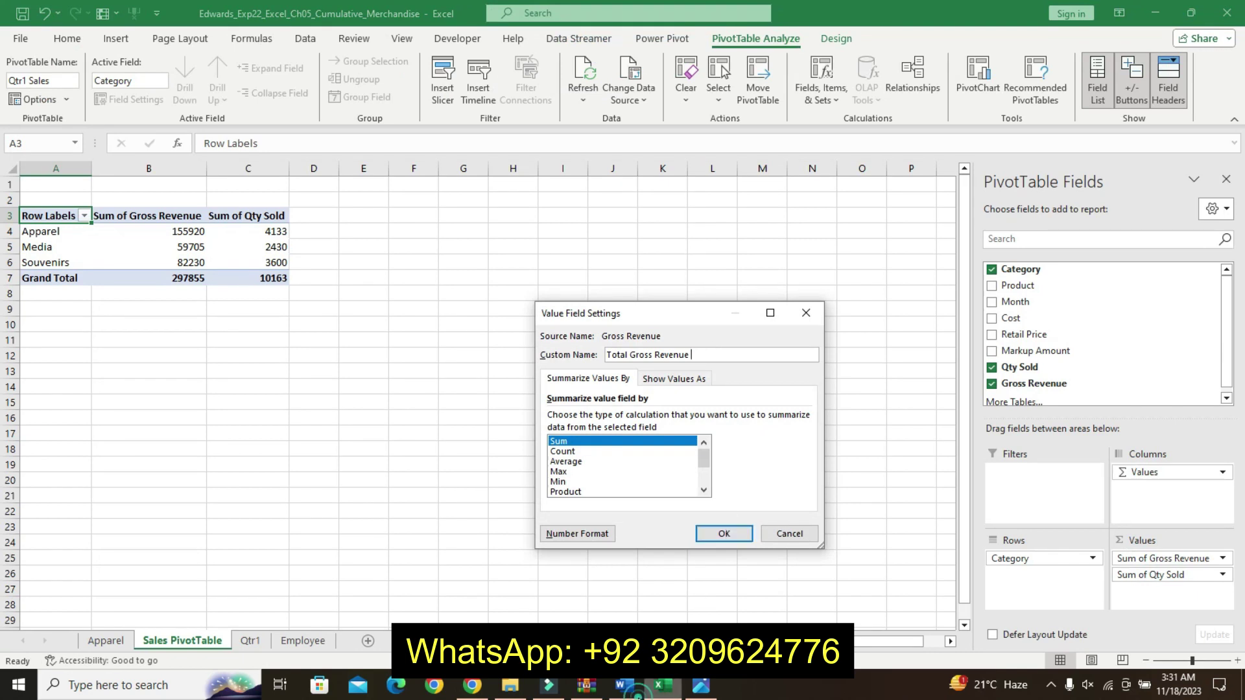
Check step 7 in Word, then apply the Accounting number format with 0 decimal places to the Gross Revenue value field in Excel
{"action": "left_click", "coordinate": [625, 688]}
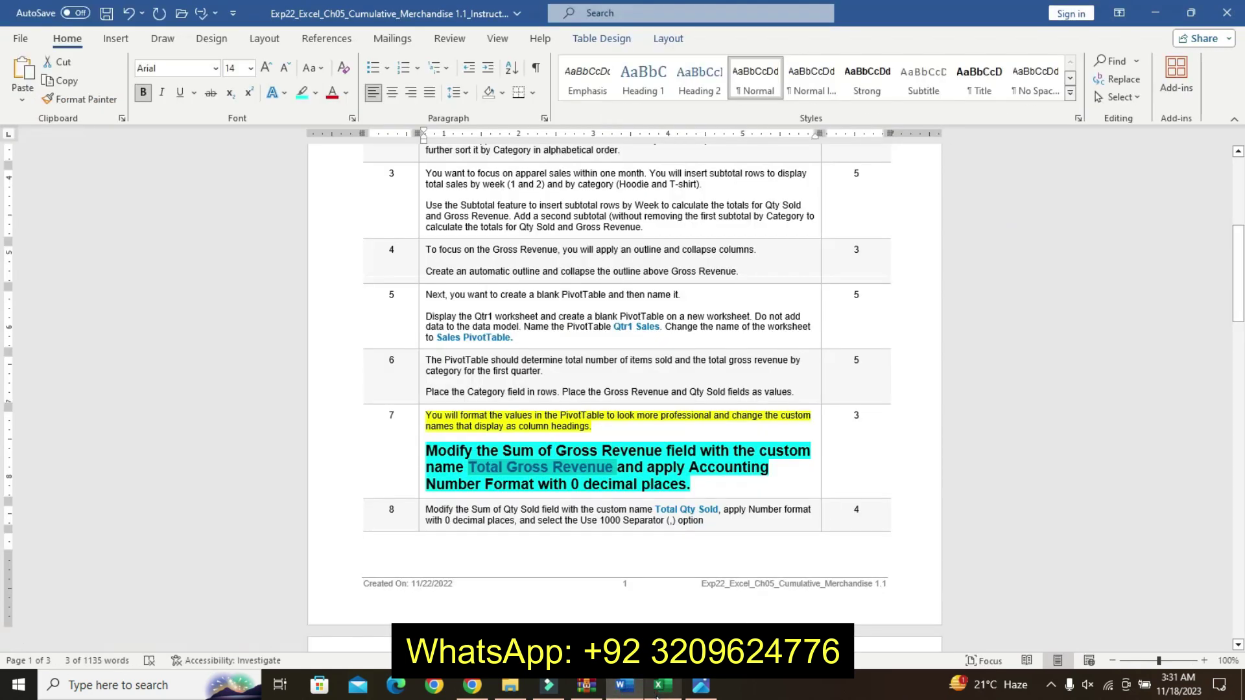
{"action": "mouse_move", "coordinate": [662, 688]}
{"action": "left_click", "coordinate": [580, 594]}
{"action": "left_click", "coordinate": [582, 533]}
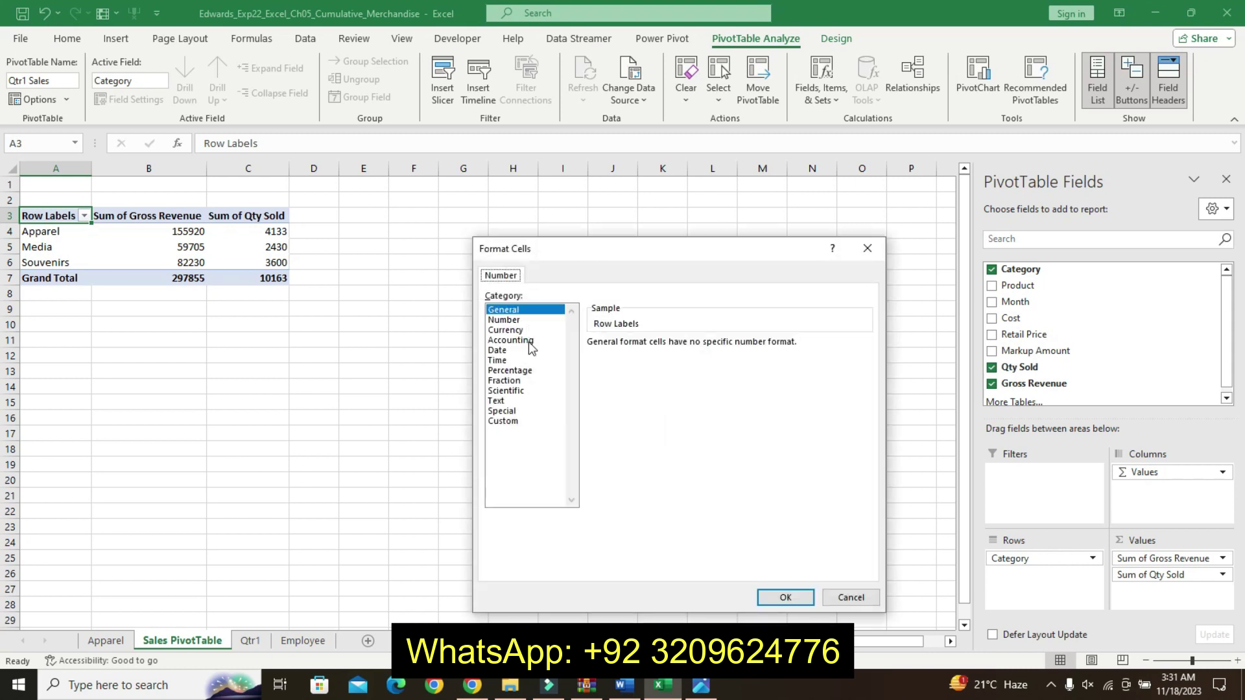
{"action": "left_click", "coordinate": [510, 339]}
{"action": "left_click", "coordinate": [691, 348]}
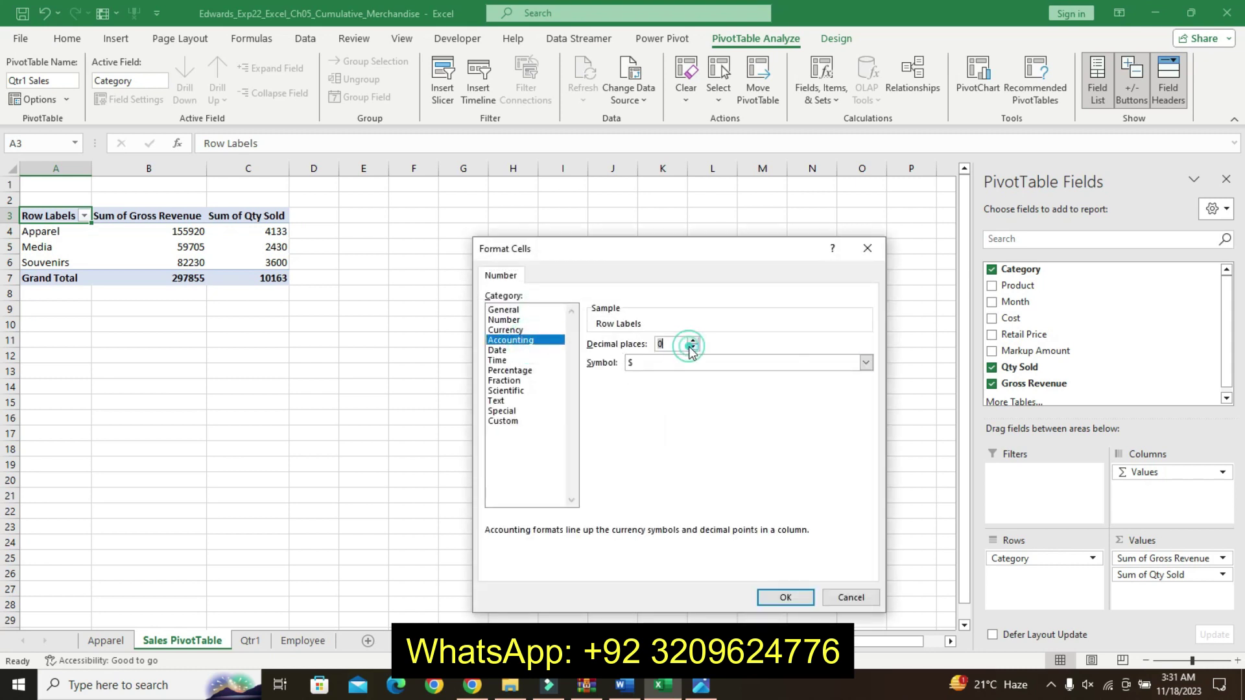
{"action": "left_click", "coordinate": [785, 597]}
{"action": "left_click", "coordinate": [731, 533]}
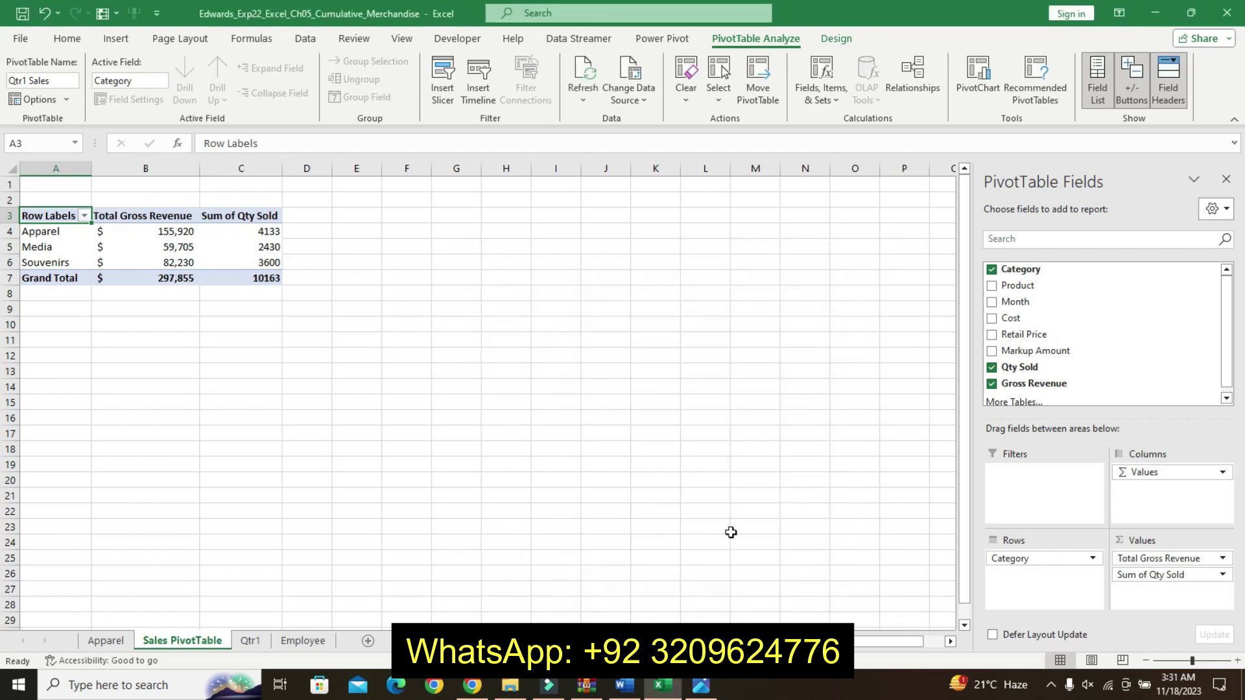
Switch to the Word instructions and undo the highlighting, bold and enlargement applied to the paragraphs of step 7
{"action": "left_click", "coordinate": [624, 685]}
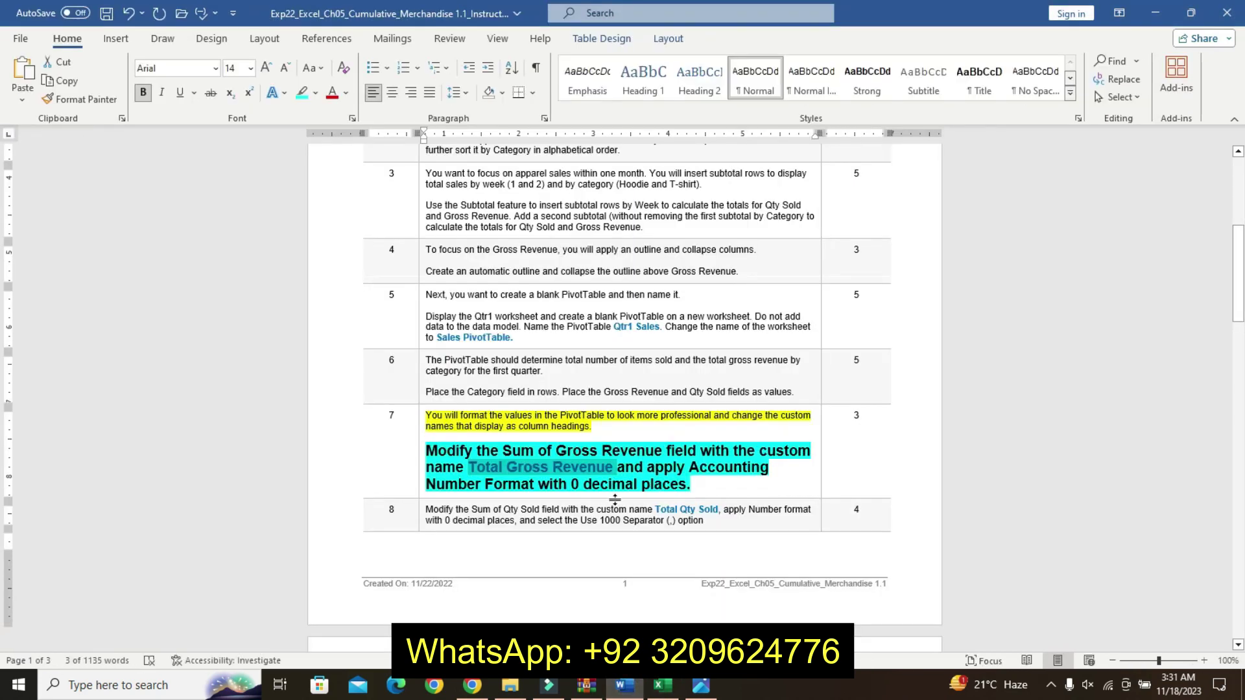
{"action": "key", "text": "ctrl+z"}
{"action": "key", "text": "ctrl+z"}
{"action": "key", "text": "ctrl+z"}
{"action": "key", "text": "ctrl+z"}
{"action": "key", "text": "ctrl+z"}
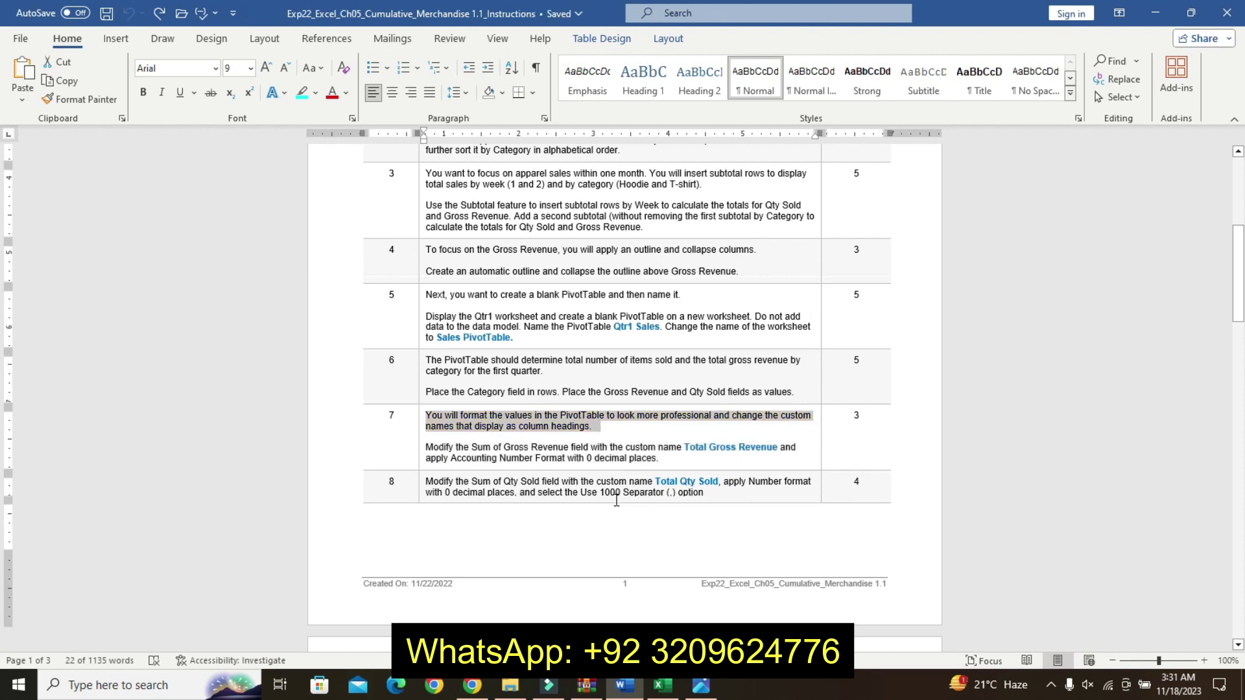
Enlarge the step 8 paragraph about the Sum of Qty Sold field to 12 pt, bold it and highlight it in turquoise
{"action": "left_click_drag", "start_coordinate": [438, 487], "coordinate": [730, 464]}
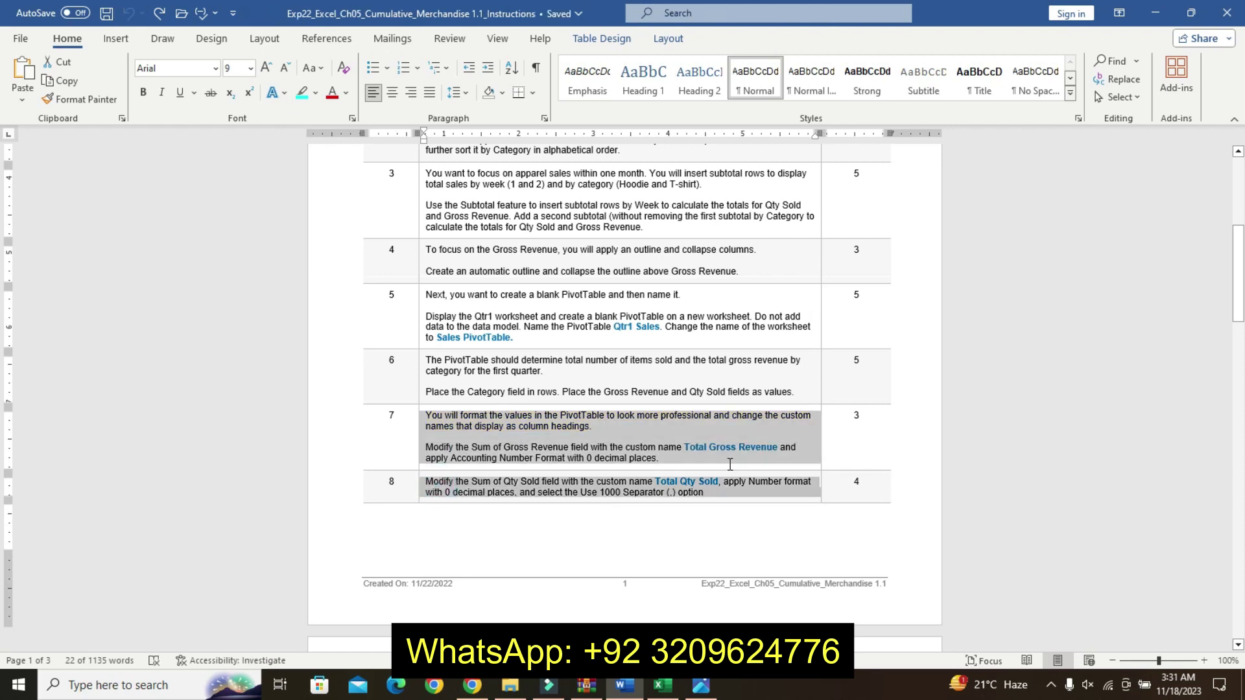
{"action": "left_click_drag", "start_coordinate": [614, 488], "coordinate": [602, 493]}
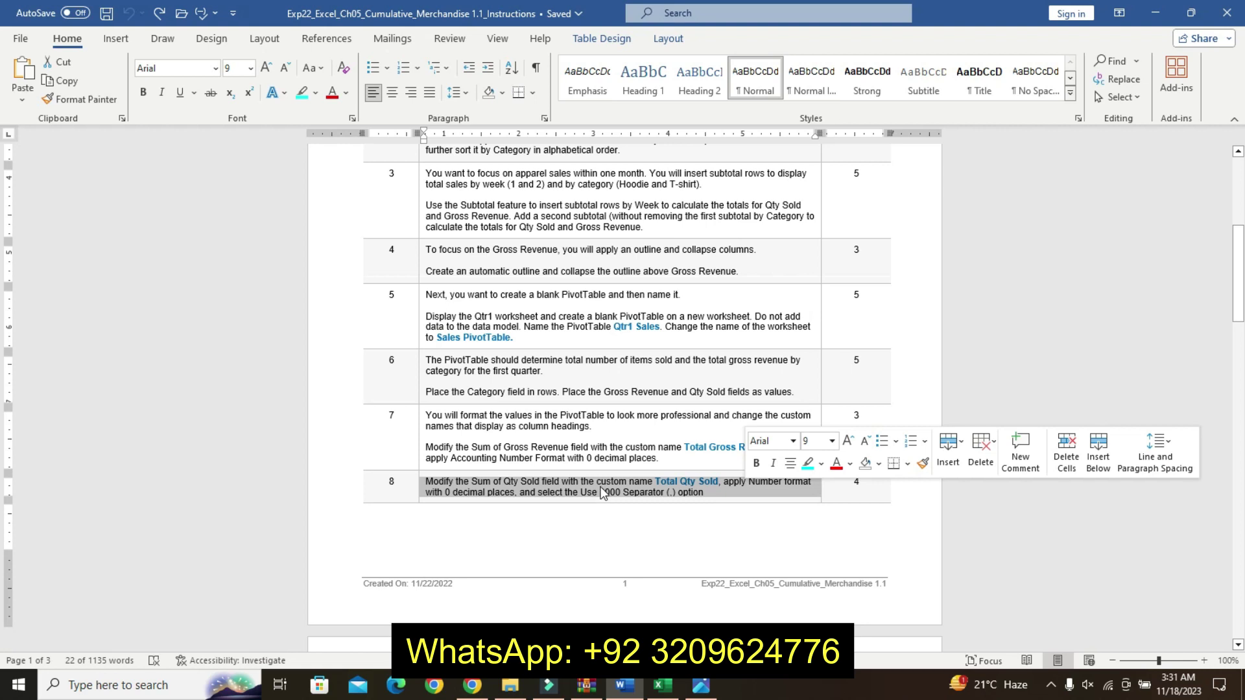
{"action": "left_click", "coordinate": [832, 441]}
{"action": "left_click", "coordinate": [816, 224]}
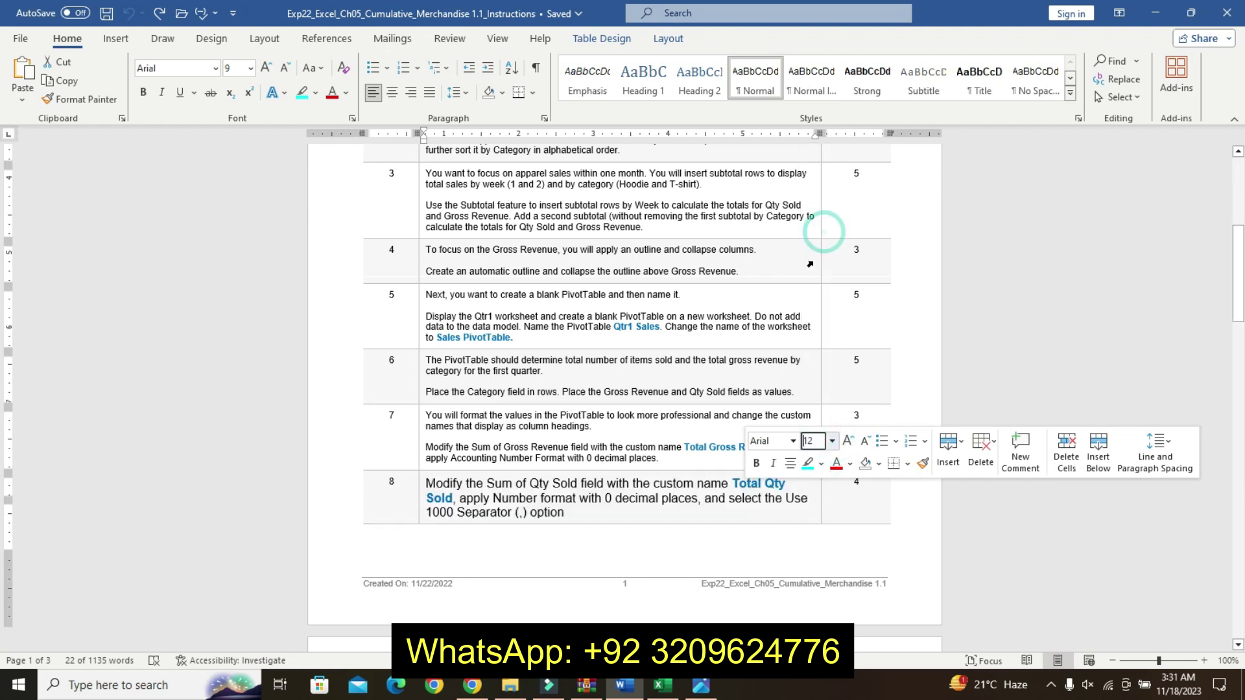
{"action": "left_click", "coordinate": [756, 463]}
{"action": "left_click", "coordinate": [809, 463]}
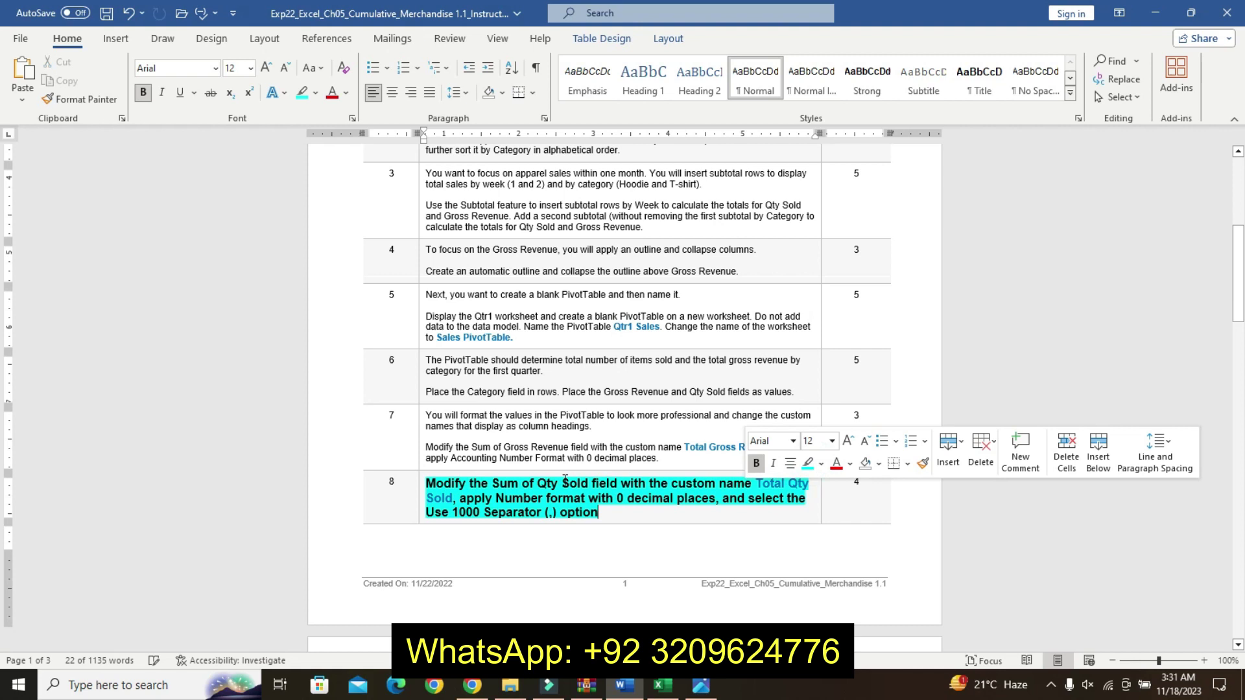
Copy Total Qty Sold from step 8 and enter it in Excel as the custom name of the Sum of Qty Sold field
{"action": "left_click", "coordinate": [652, 517]}
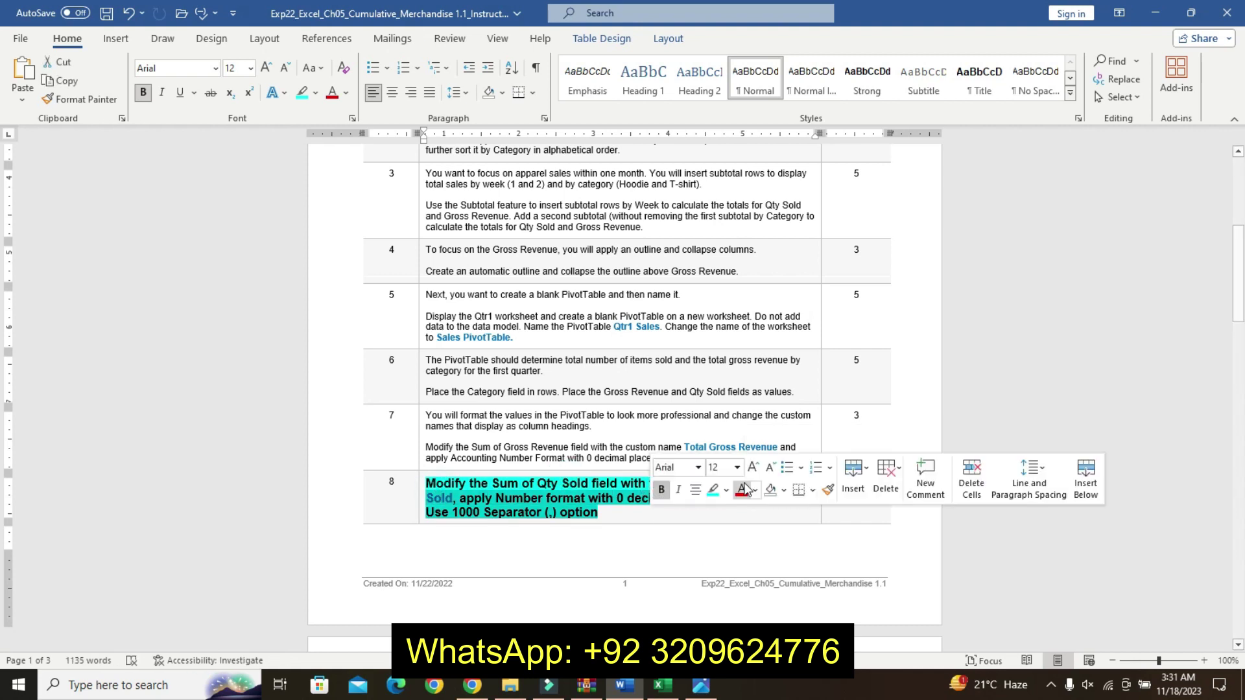
{"action": "left_click_drag", "start_coordinate": [767, 486], "coordinate": [409, 494]}
{"action": "left_click", "coordinate": [511, 512]}
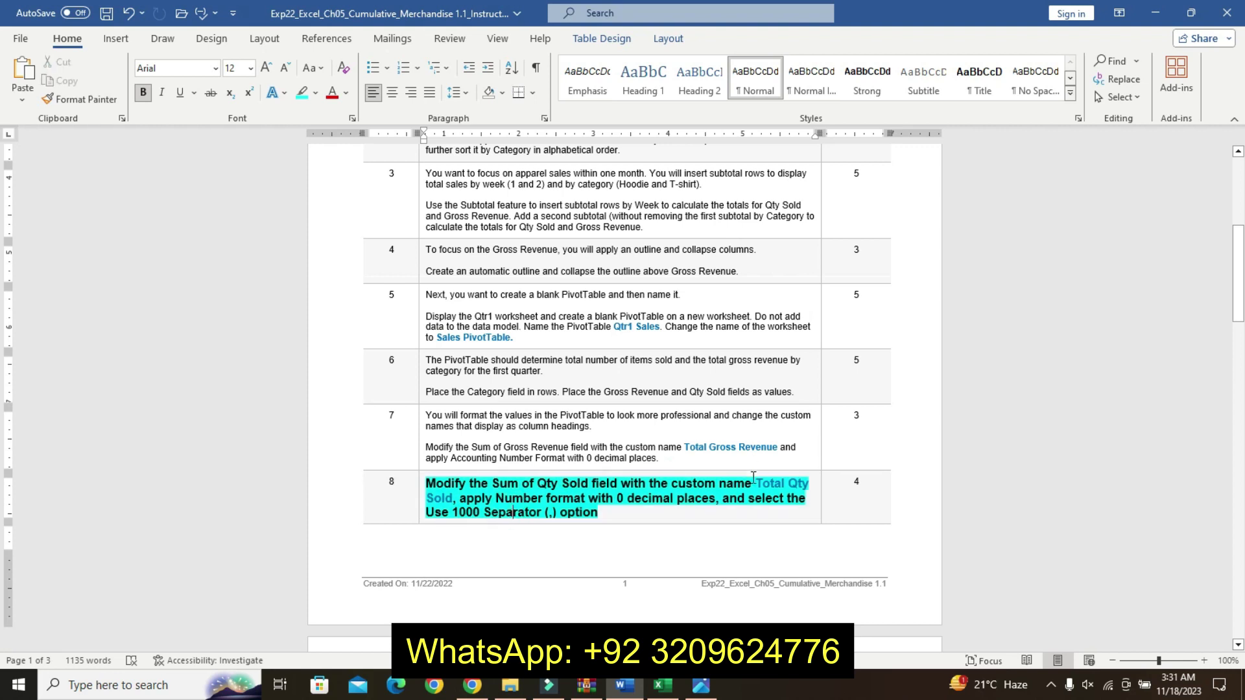
{"action": "left_click_drag", "start_coordinate": [754, 483], "coordinate": [809, 485]}
{"action": "left_click_drag", "start_coordinate": [727, 494], "coordinate": [453, 507]}
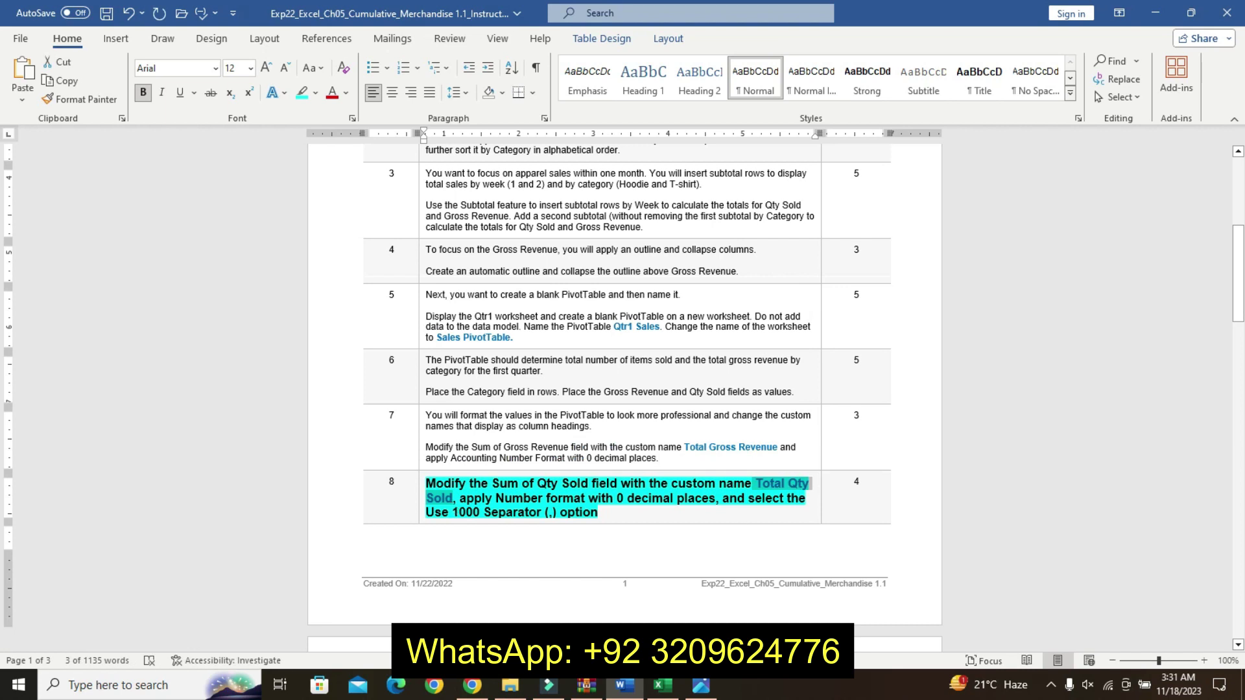
{"action": "left_click", "coordinate": [663, 686]}
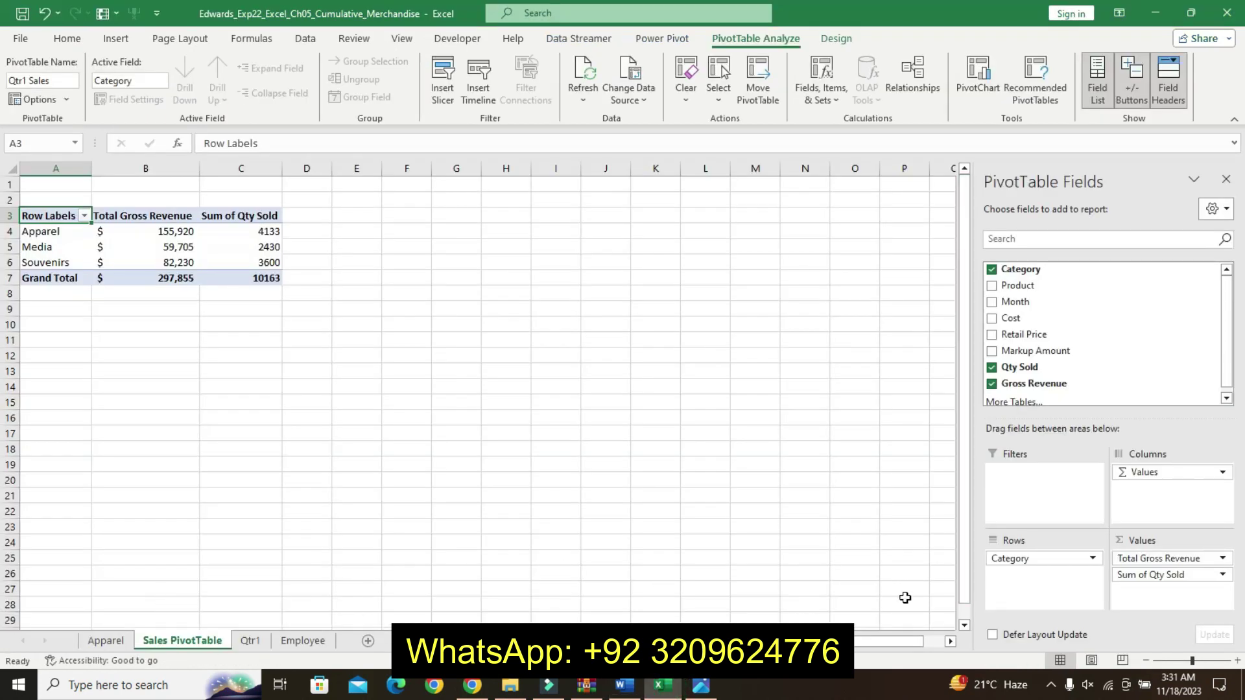
{"action": "left_click", "coordinate": [1202, 574]}
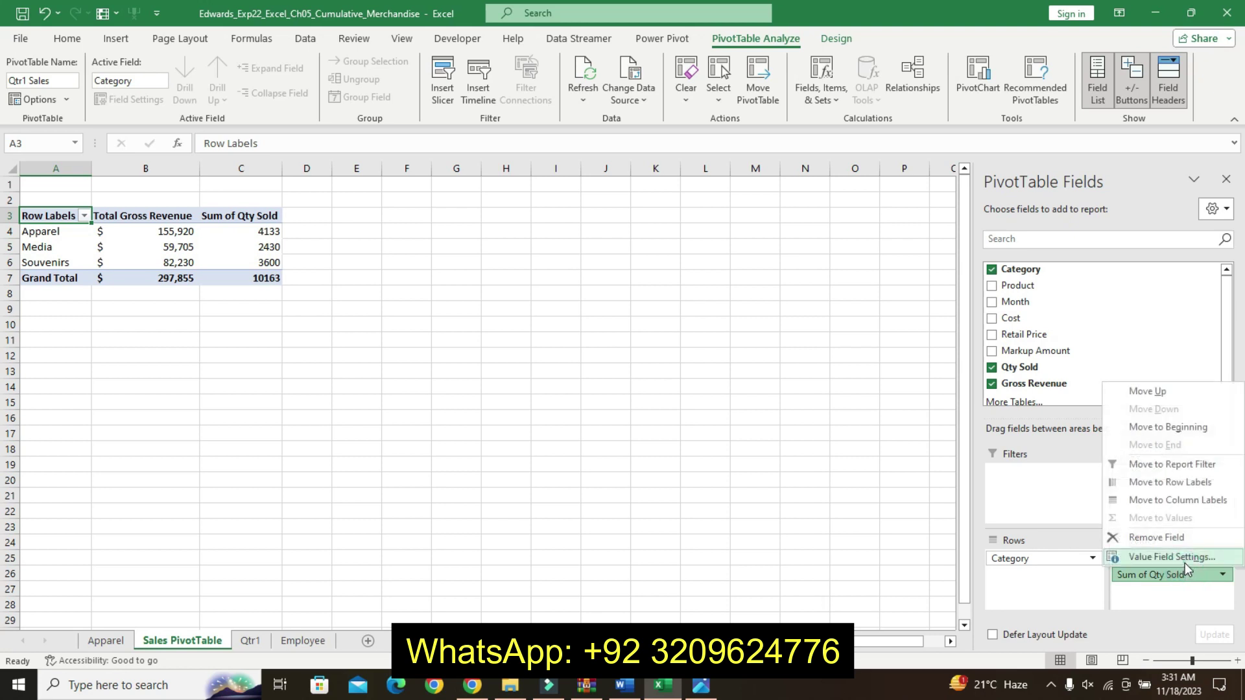
{"action": "left_click", "coordinate": [1167, 584]}
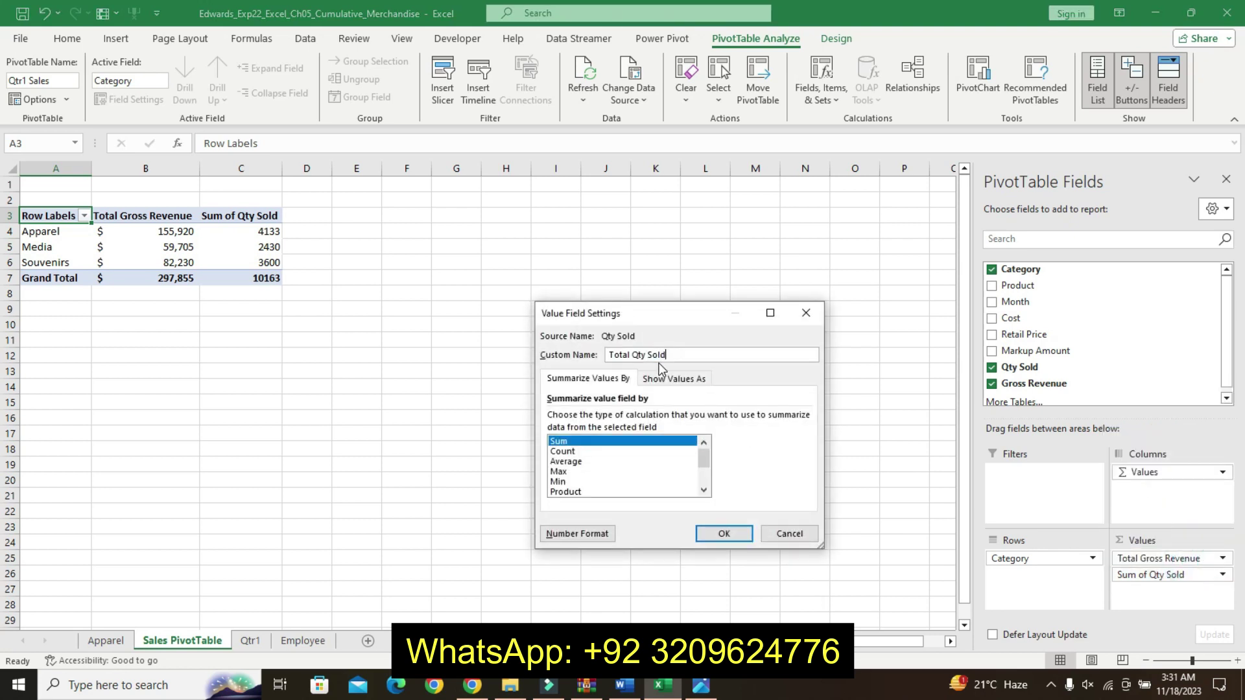
Check step 8 in Word, then apply the Number format with 0 decimal places and the 1000 separator to the Qty Sold value field in Excel
{"action": "left_click", "coordinate": [621, 688]}
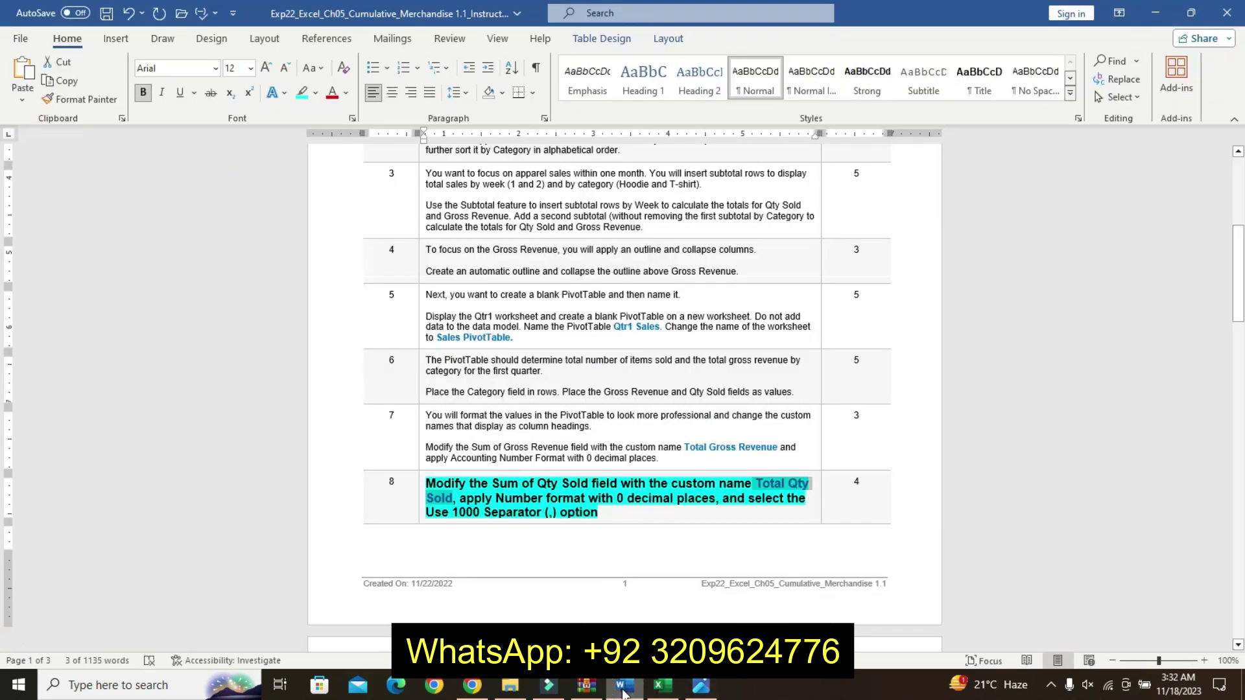
{"action": "left_click", "coordinate": [658, 689]}
{"action": "left_click", "coordinate": [577, 533]}
{"action": "left_click", "coordinate": [509, 320]}
{"action": "left_click", "coordinate": [686, 363]}
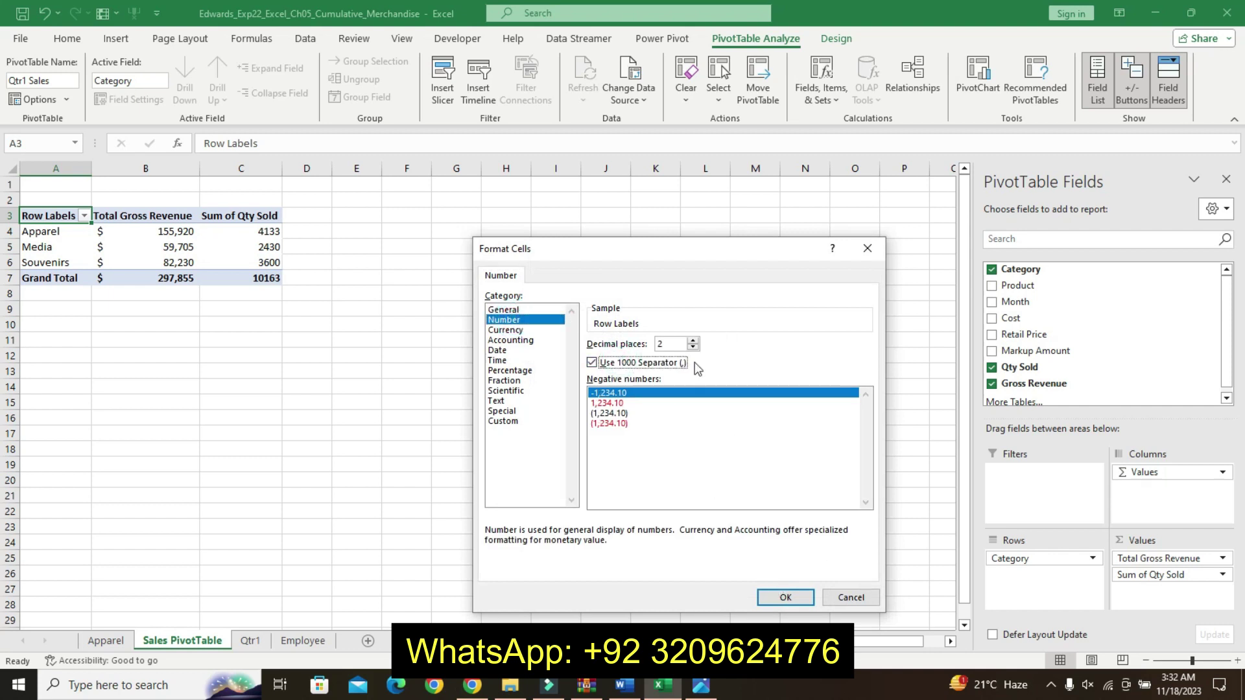
{"action": "left_click", "coordinate": [693, 348]}
{"action": "left_click", "coordinate": [693, 348]}
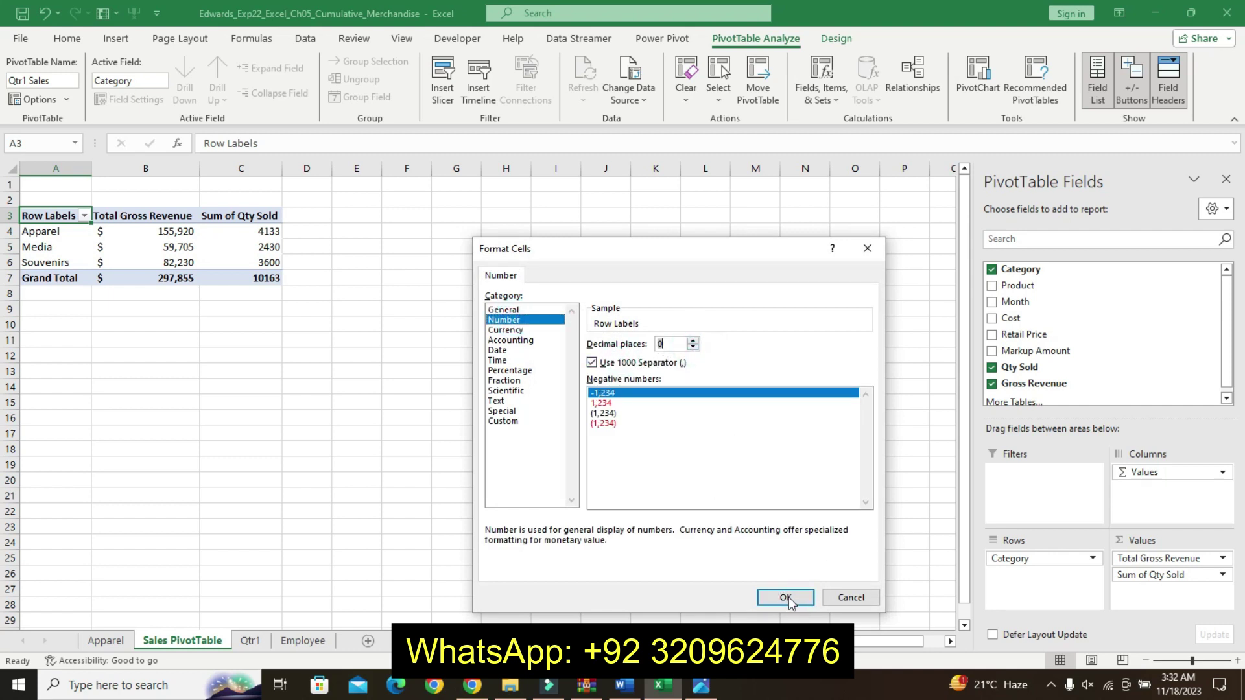
{"action": "left_click", "coordinate": [785, 597]}
{"action": "left_click", "coordinate": [724, 534]}
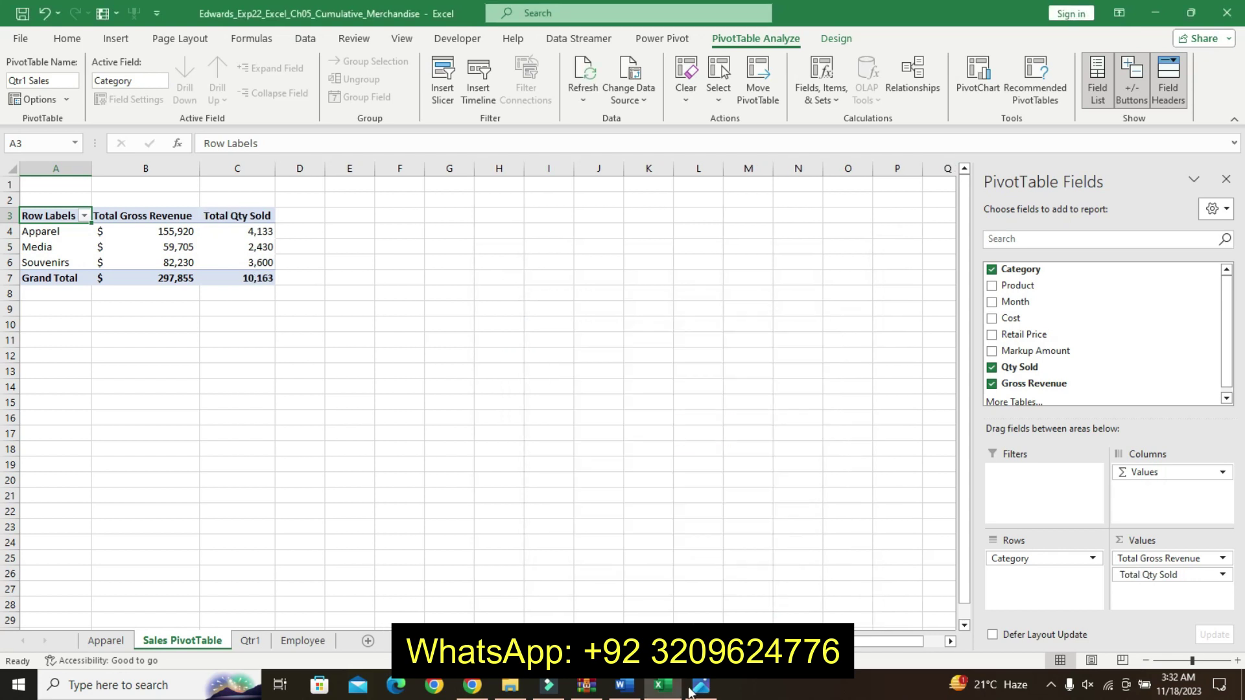
Switch to the Word instructions and undo the highlighting, bold and enlargement of the step 8 paragraph
{"action": "left_click", "coordinate": [628, 688]}
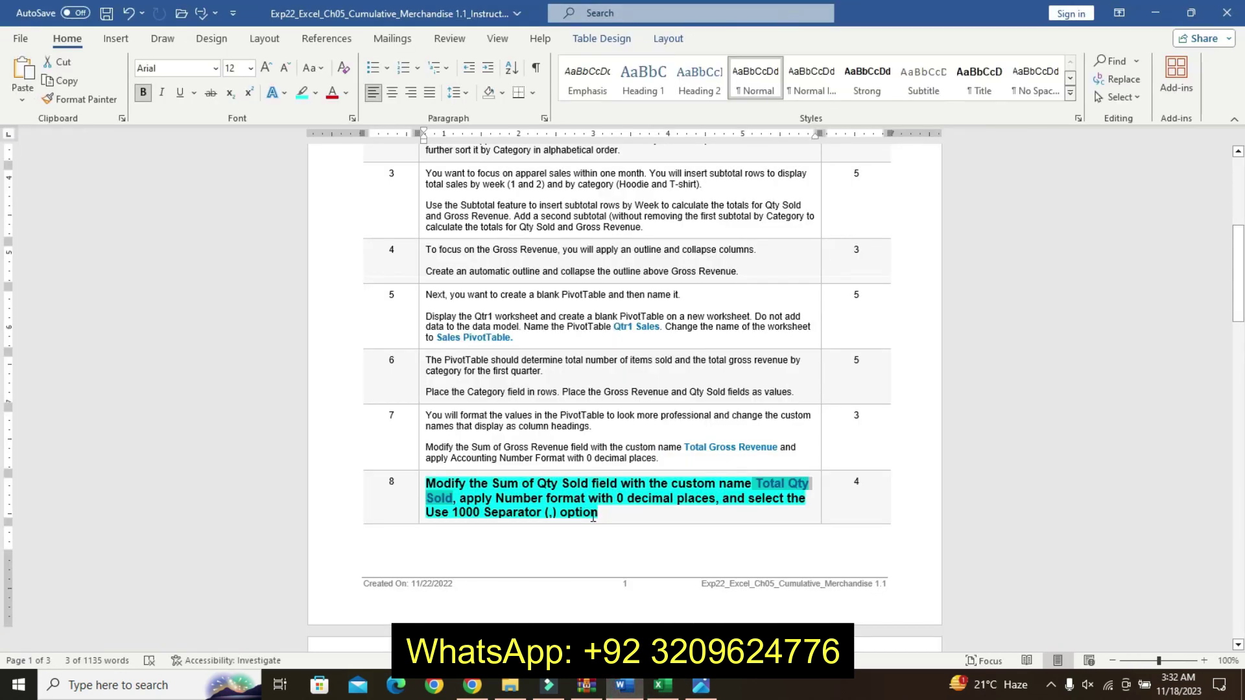
{"action": "key", "text": "ctrl+z"}
{"action": "key", "text": "ctrl+z"}
{"action": "key", "text": "ctrl+z"}
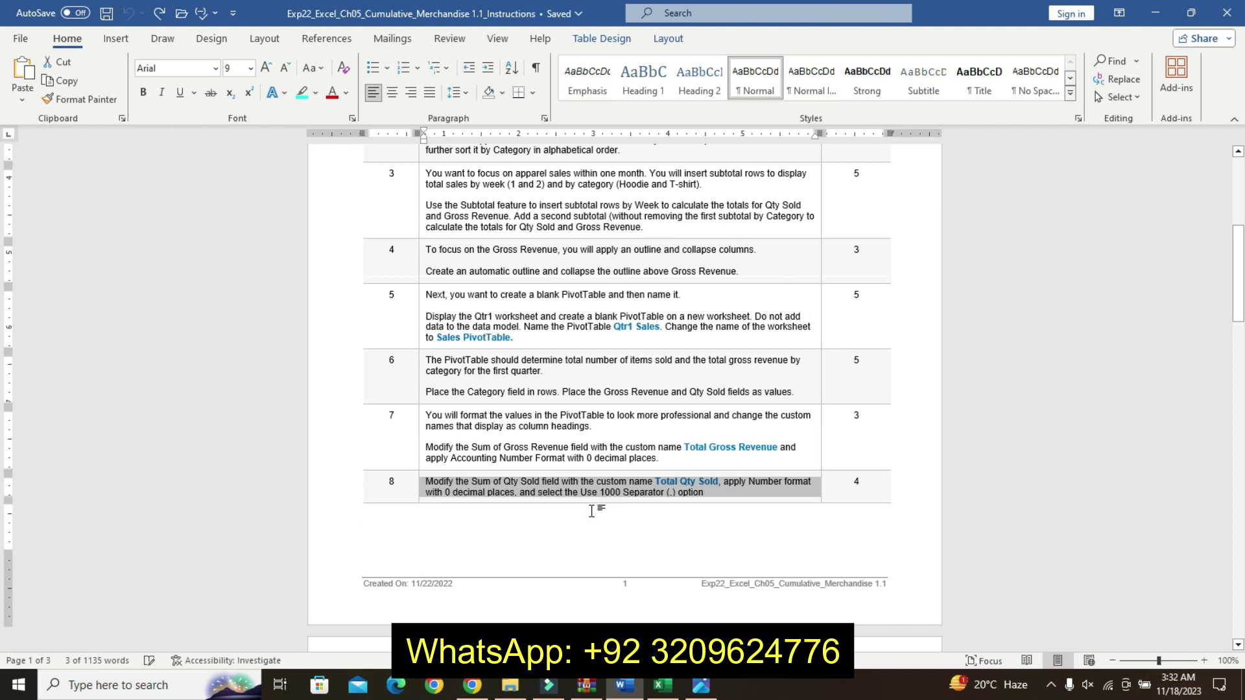
Highlight the introductory sentence of step 9 about inserting a timeline in yellow
{"action": "left_click_drag", "start_coordinate": [1239, 316], "coordinate": [1241, 429]}
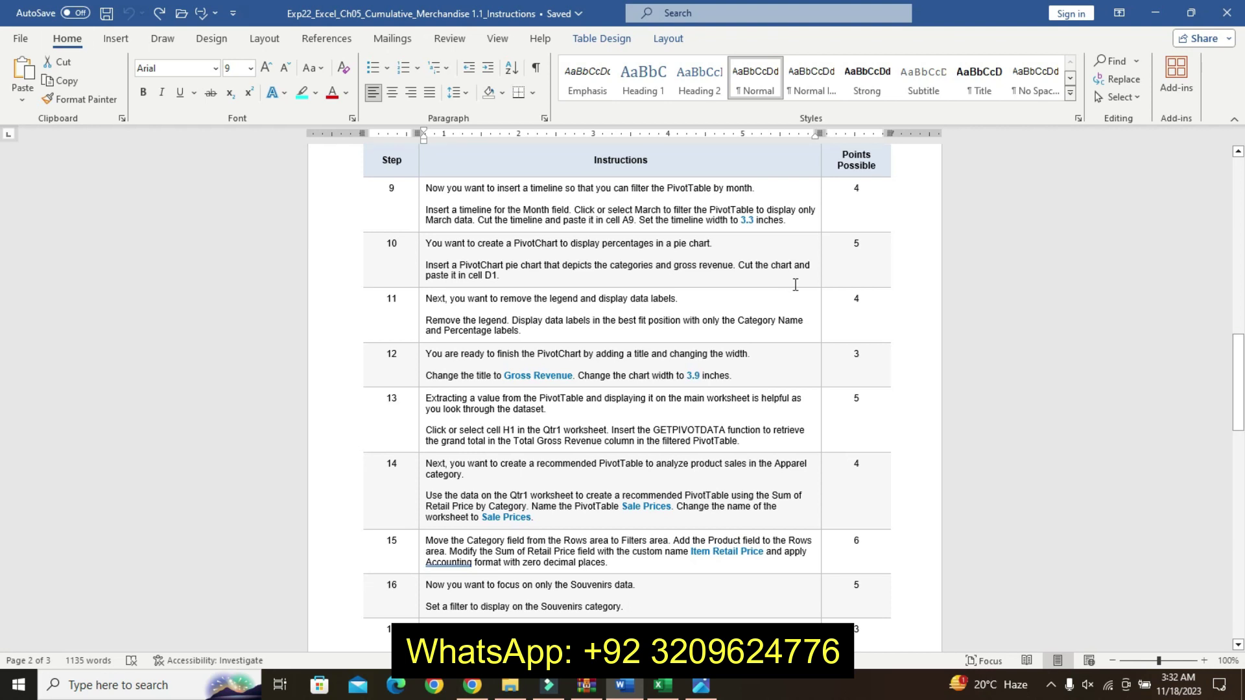
{"action": "left_click_drag", "start_coordinate": [432, 191], "coordinate": [483, 201]}
{"action": "left_click", "coordinate": [557, 172]}
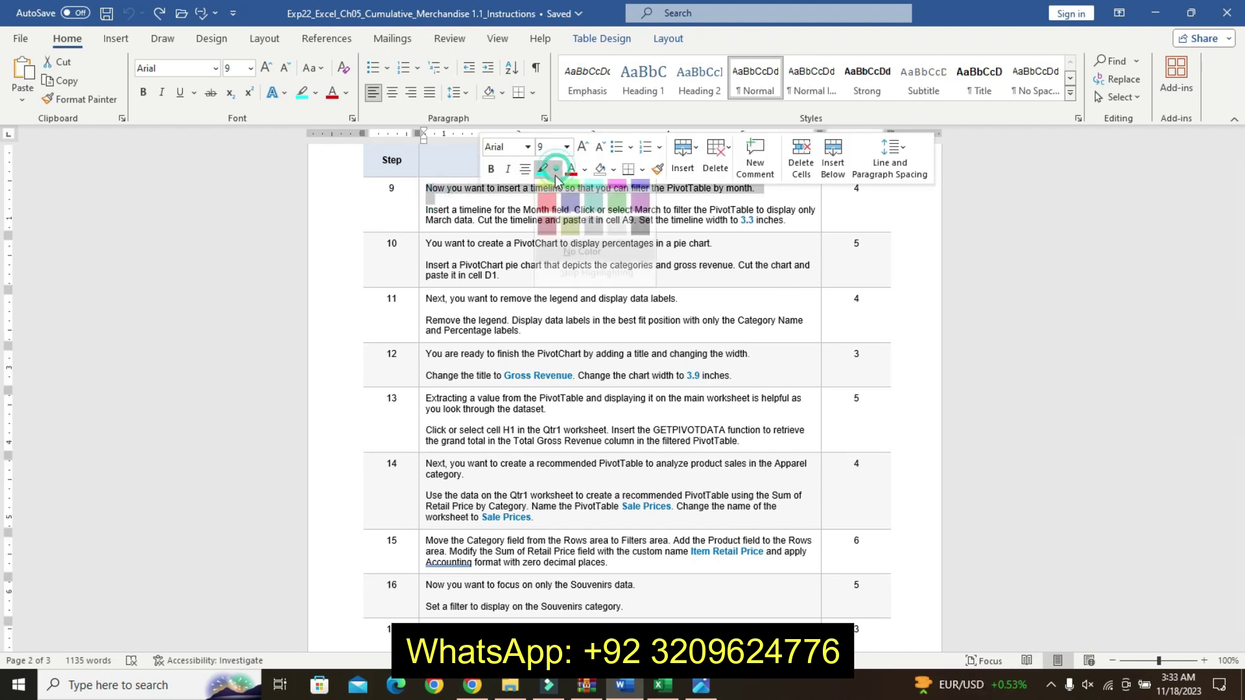
{"action": "left_click", "coordinate": [545, 185]}
Enlarge the step 9 instruction paragraph about the Month timeline to 12 pt, bold it and highlight it in turquoise
{"action": "left_click_drag", "start_coordinate": [425, 208], "coordinate": [787, 222]}
{"action": "left_click", "coordinate": [892, 175]}
{"action": "left_click", "coordinate": [891, 175]}
{"action": "left_click", "coordinate": [891, 175]}
{"action": "left_click", "coordinate": [798, 197]}
{"action": "left_click", "coordinate": [864, 198]}
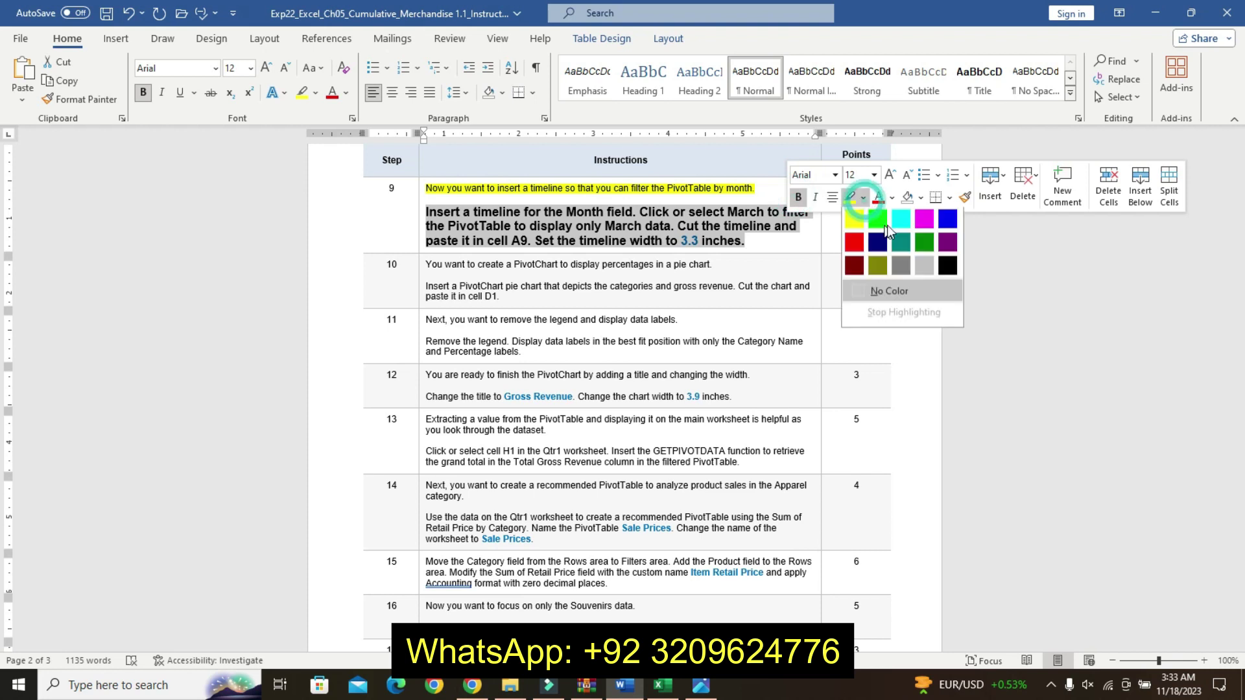
{"action": "left_click", "coordinate": [893, 225]}
Mark the timeline instruction in step 9, then switch to Excel and insert a timeline for the Month field of the PivotTable
{"action": "left_click", "coordinate": [588, 211]}
{"action": "left_click_drag", "start_coordinate": [493, 214], "coordinate": [656, 213]}
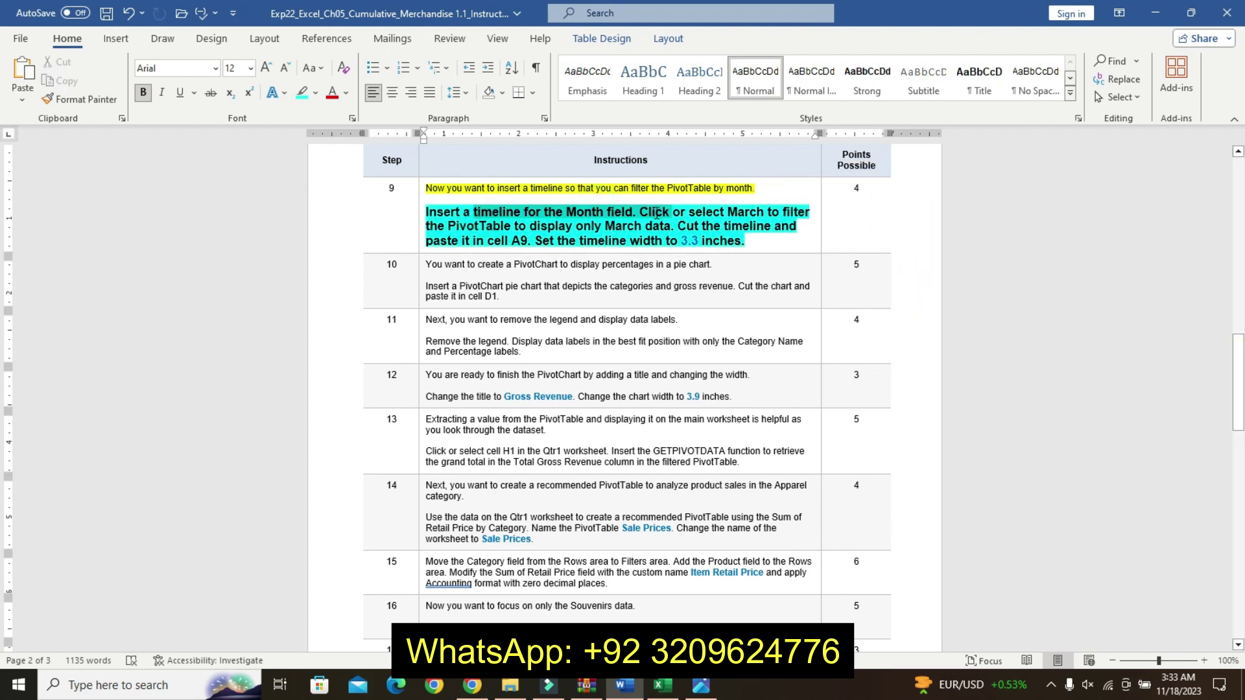
{"action": "left_click", "coordinate": [662, 684]}
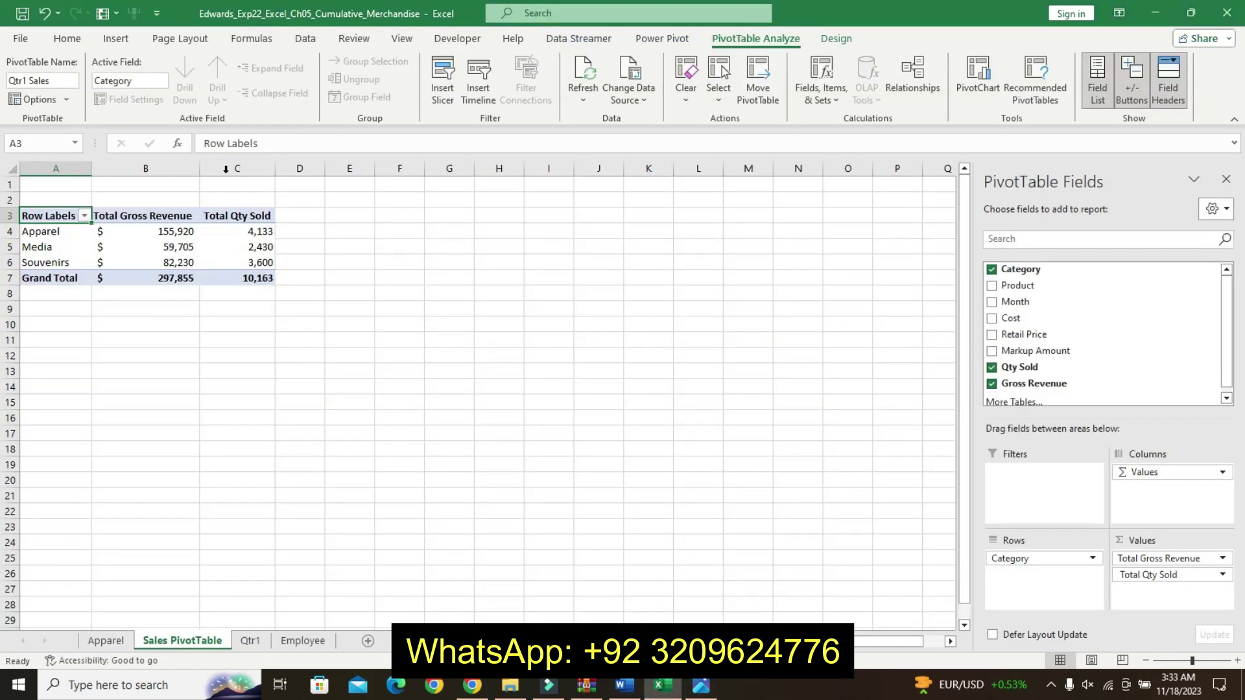
{"action": "left_click", "coordinate": [123, 39]}
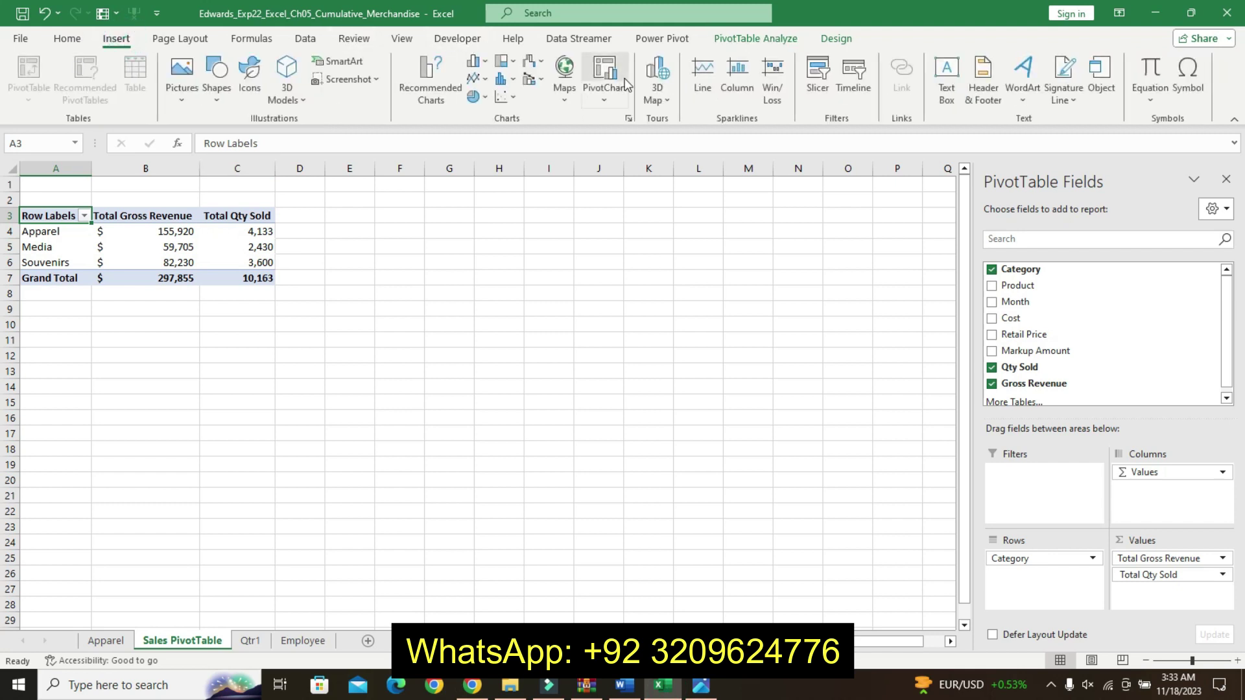
{"action": "left_click", "coordinate": [846, 83]}
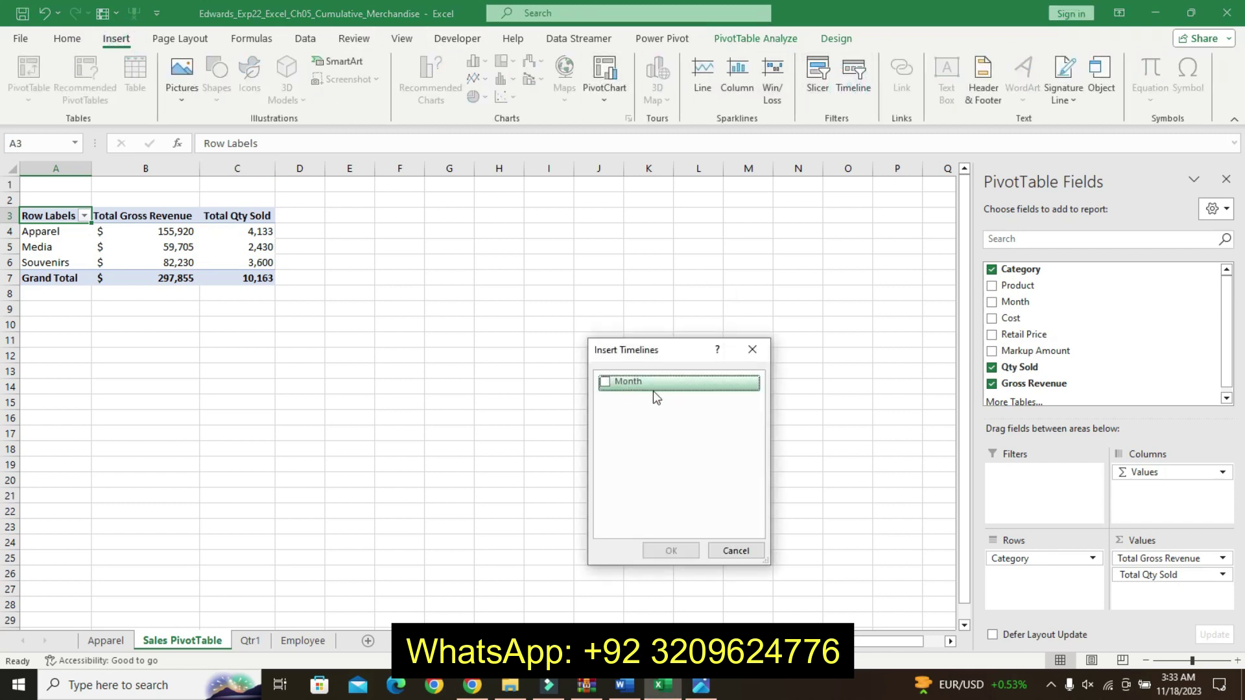
{"action": "left_click", "coordinate": [632, 389]}
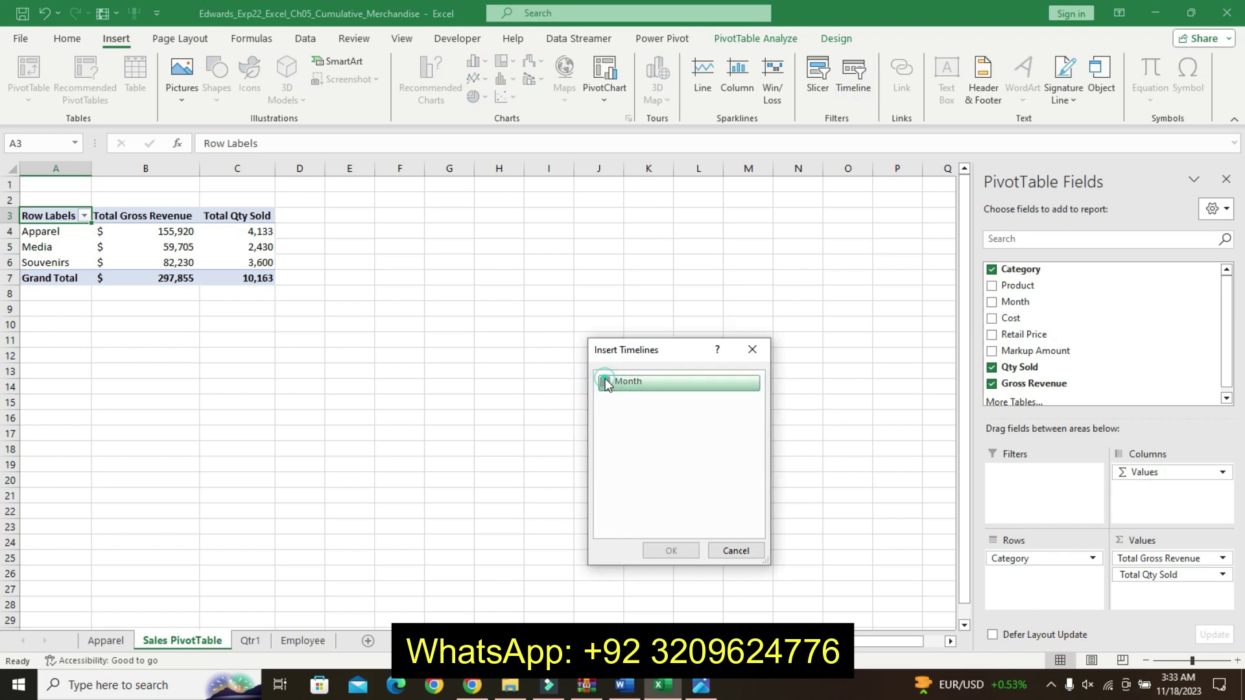
{"action": "left_click", "coordinate": [669, 552]}
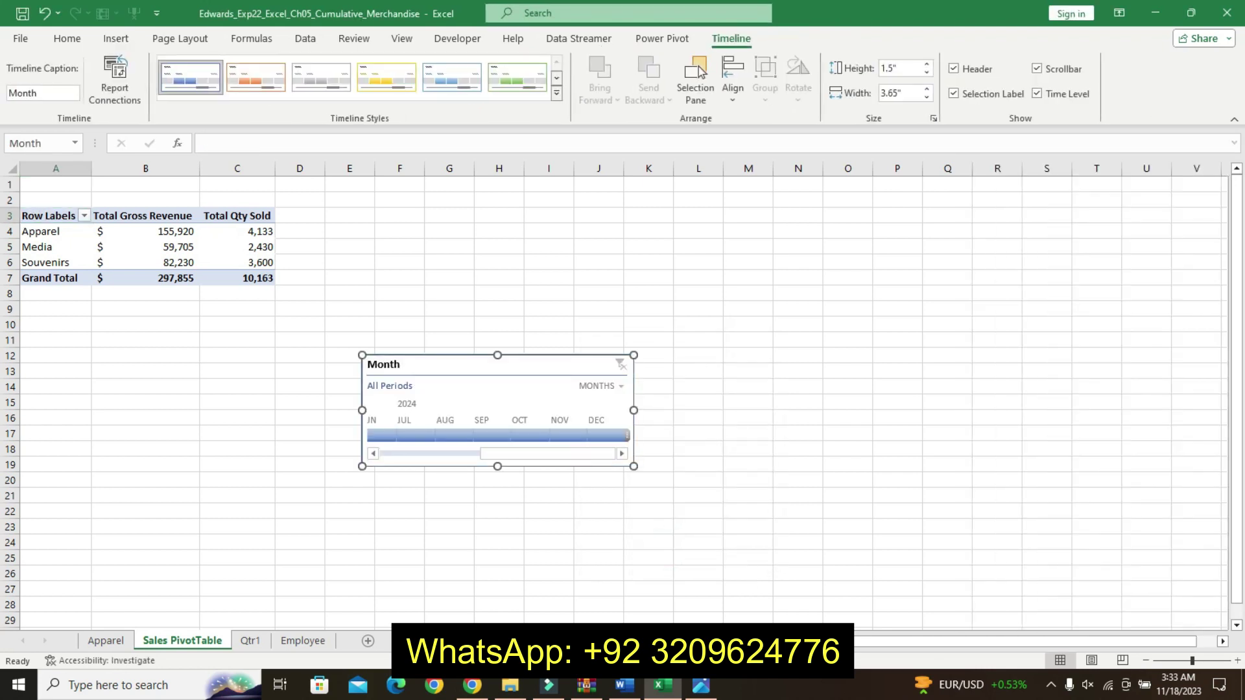
Mark the March filter instruction in Word, then filter the PivotTable in Excel to March 2024 with the Month timeline
{"action": "left_click", "coordinate": [622, 689]}
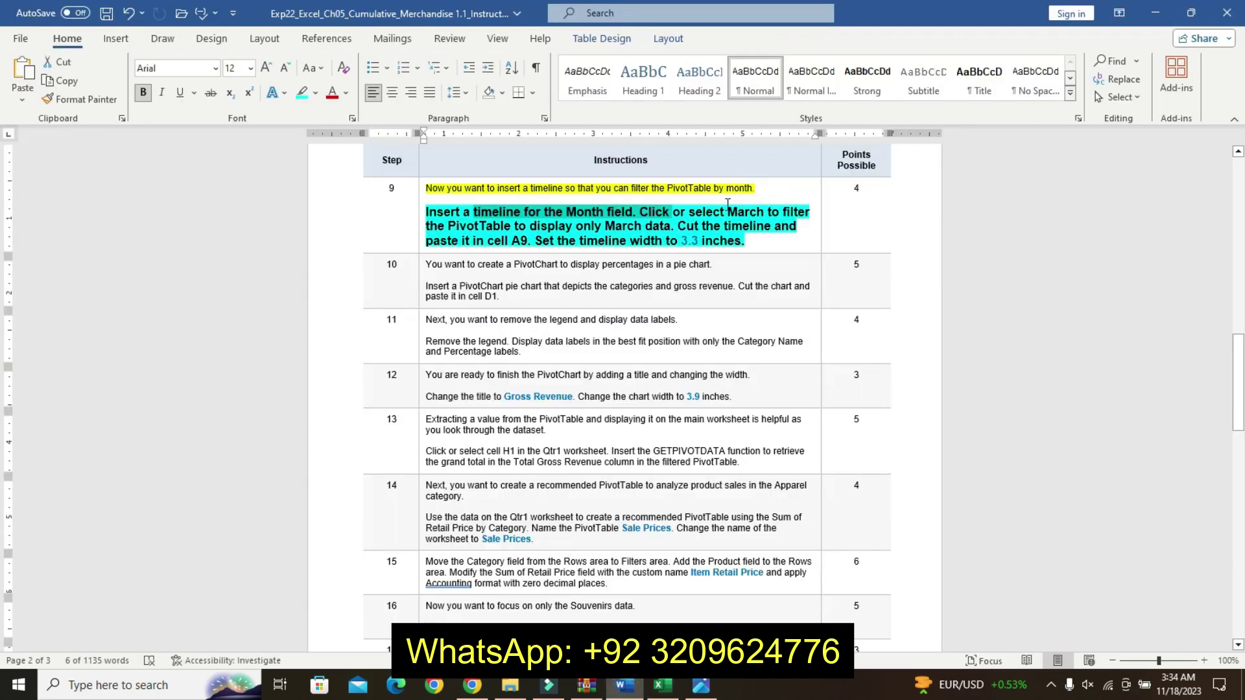
{"action": "left_click_drag", "start_coordinate": [725, 211], "coordinate": [746, 227]}
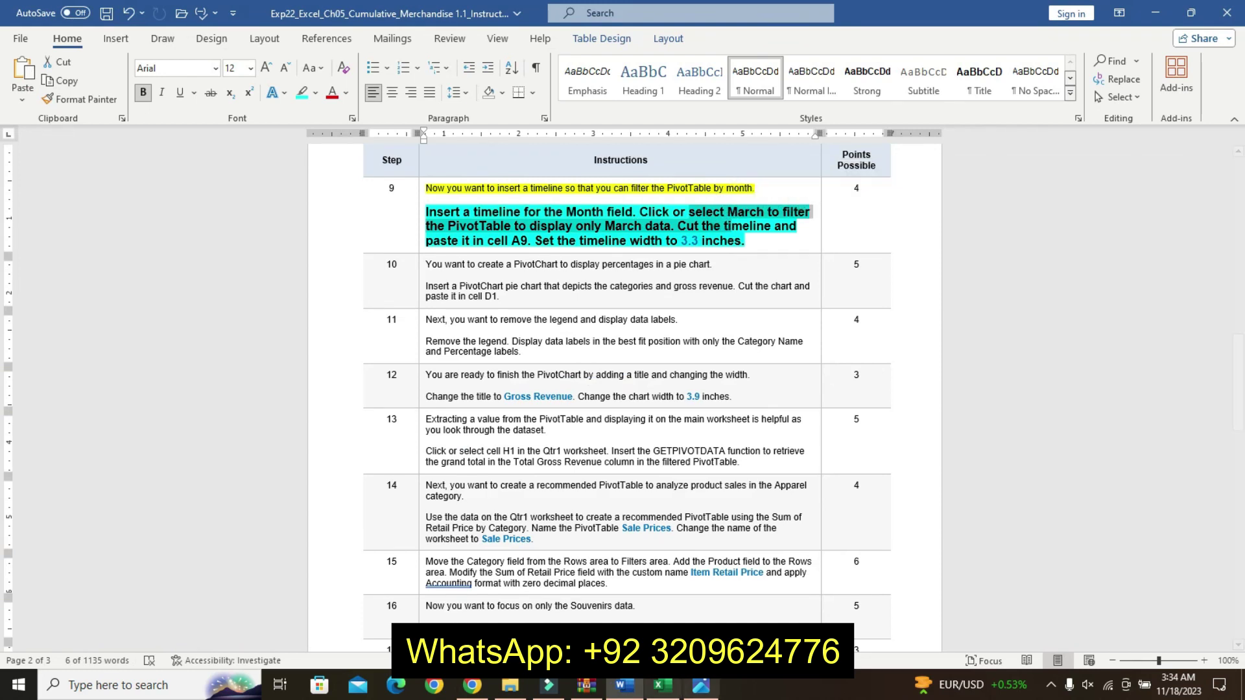
{"action": "left_click", "coordinate": [660, 694]}
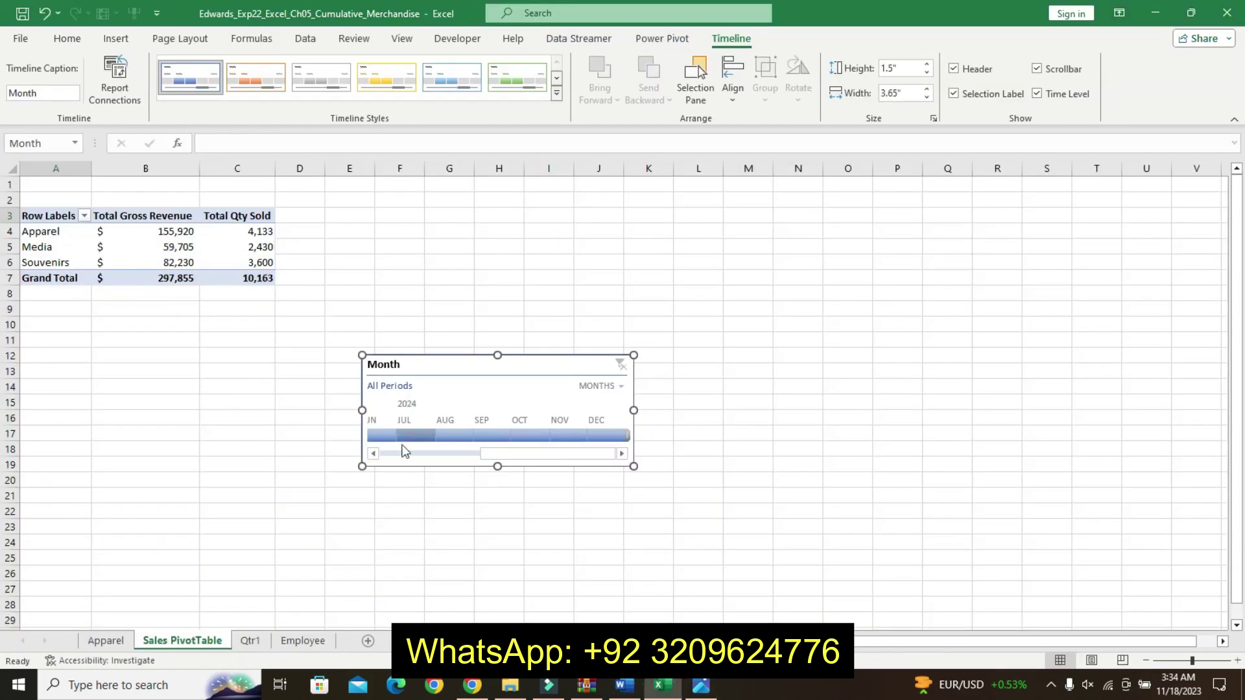
{"action": "left_click_drag", "start_coordinate": [491, 459], "coordinate": [392, 458]}
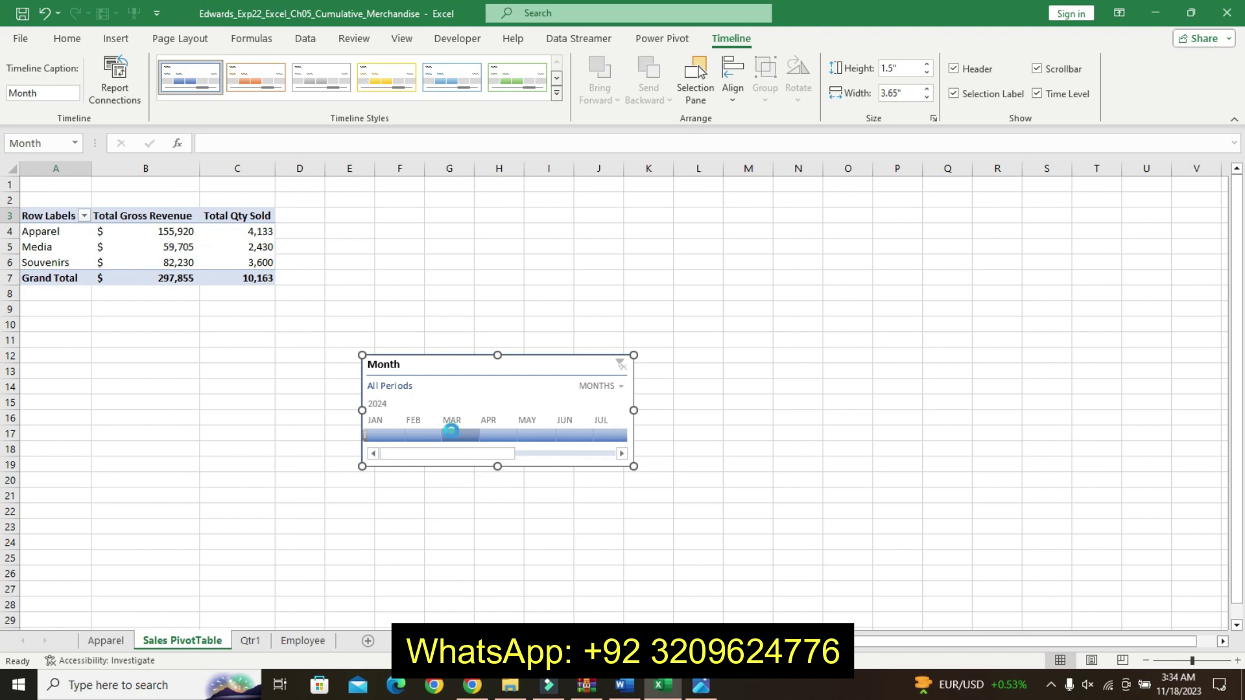
{"action": "left_click", "coordinate": [459, 435]}
Check step 9 in Word, then cut the Month timeline in Excel and paste it in cell A9 of the Sales PivotTable sheet
{"action": "left_click", "coordinate": [624, 685]}
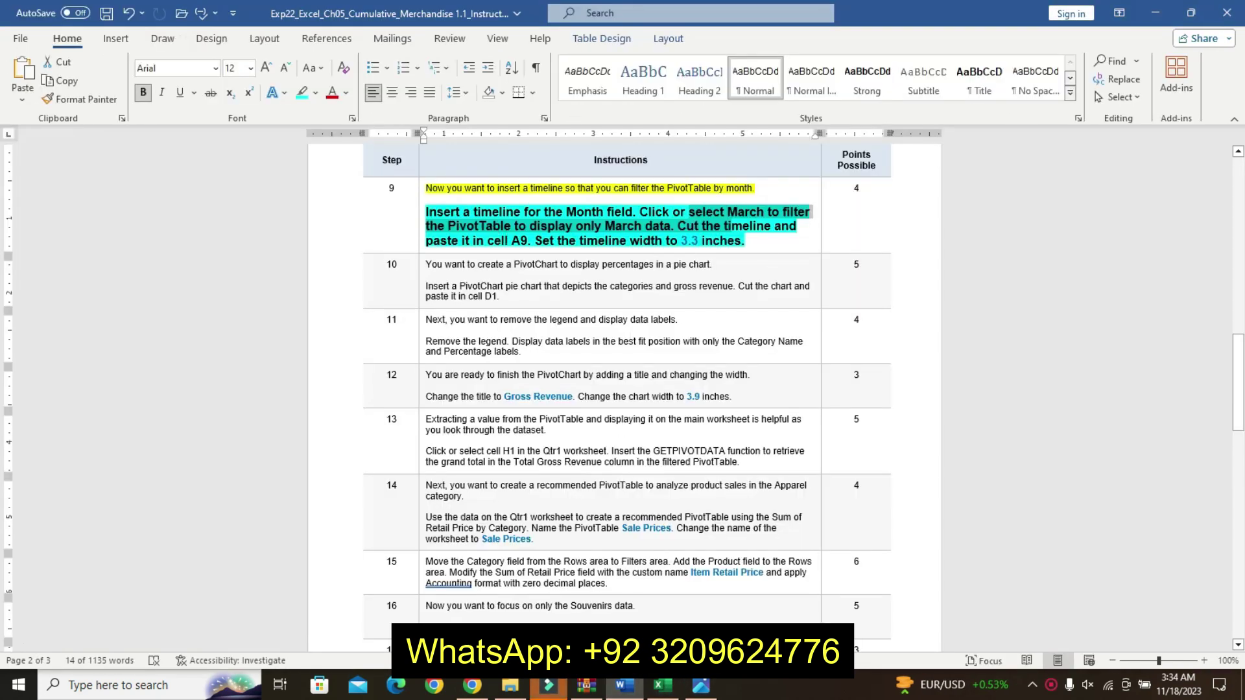
{"action": "left_click", "coordinate": [661, 685]}
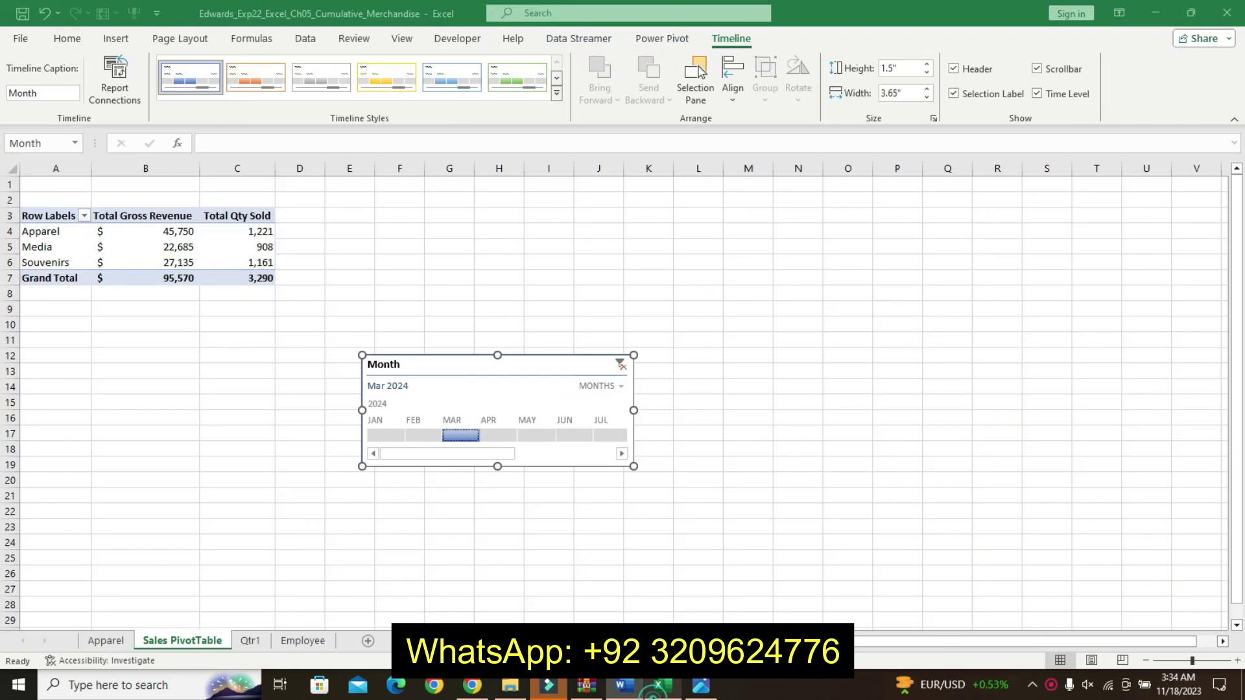
{"action": "right_click", "coordinate": [515, 380]}
{"action": "left_click", "coordinate": [571, 58]}
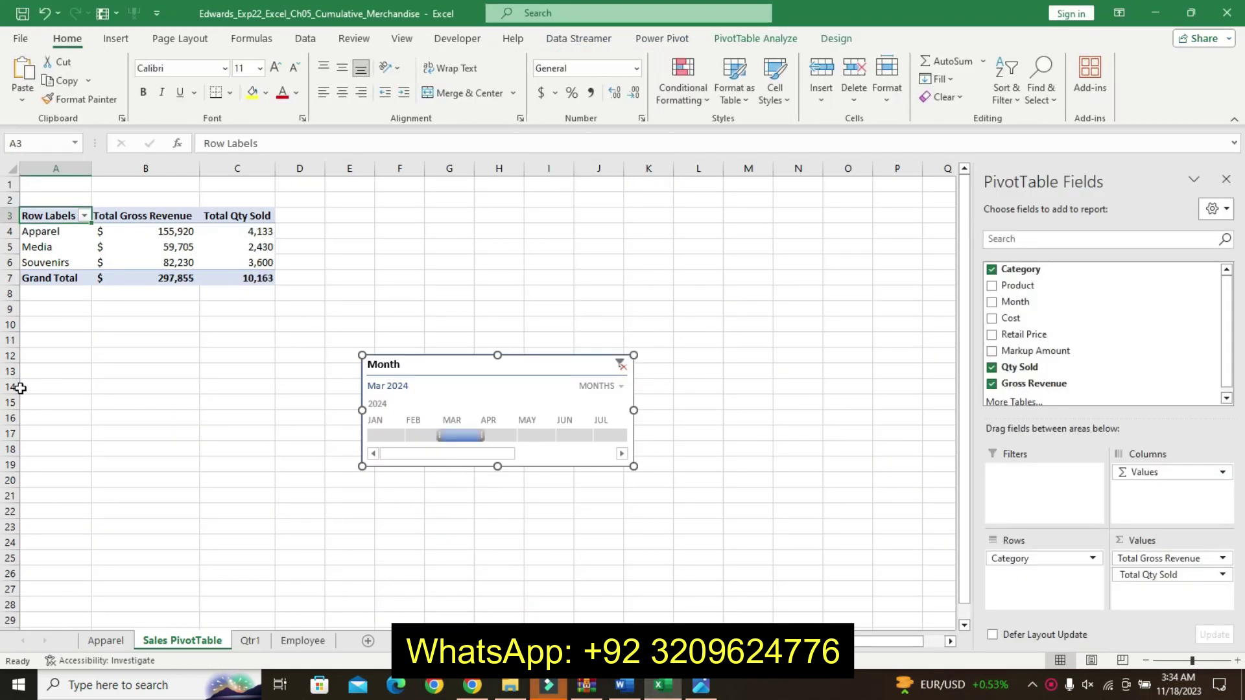
{"action": "key", "text": "Delete"}
{"action": "left_click", "coordinate": [624, 685]}
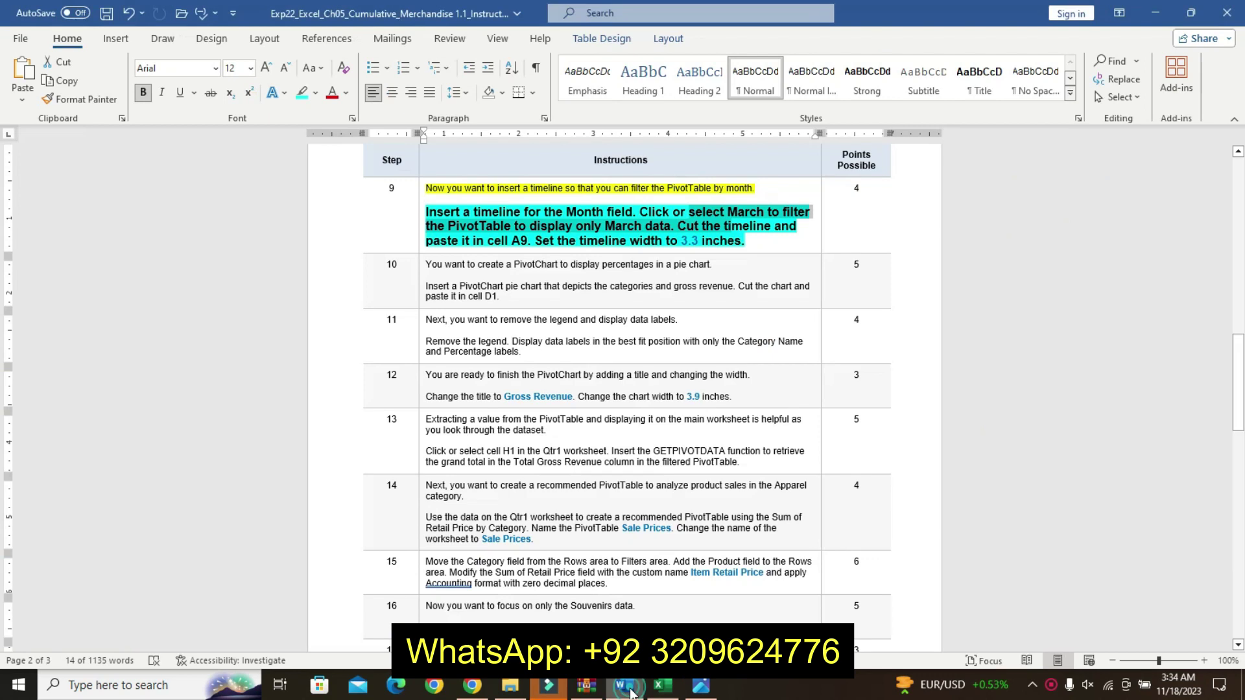
{"action": "left_click", "coordinate": [660, 686]}
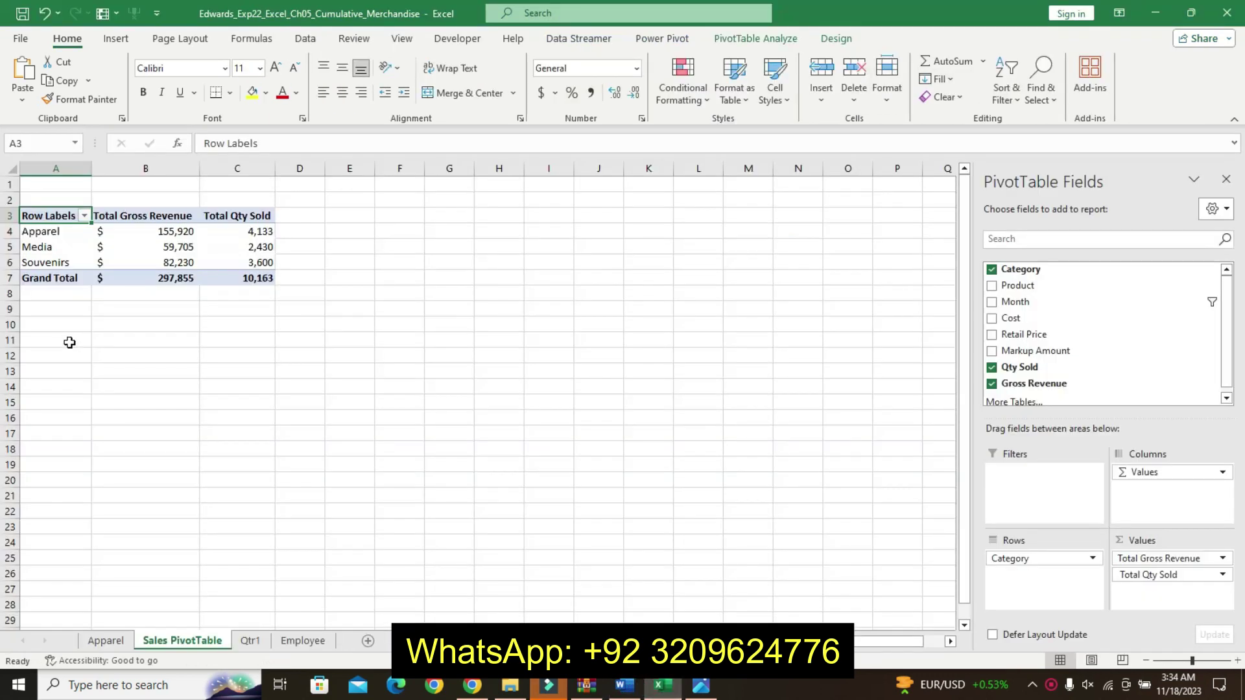
{"action": "left_click", "coordinate": [46, 310]}
{"action": "left_click", "coordinate": [22, 73]}
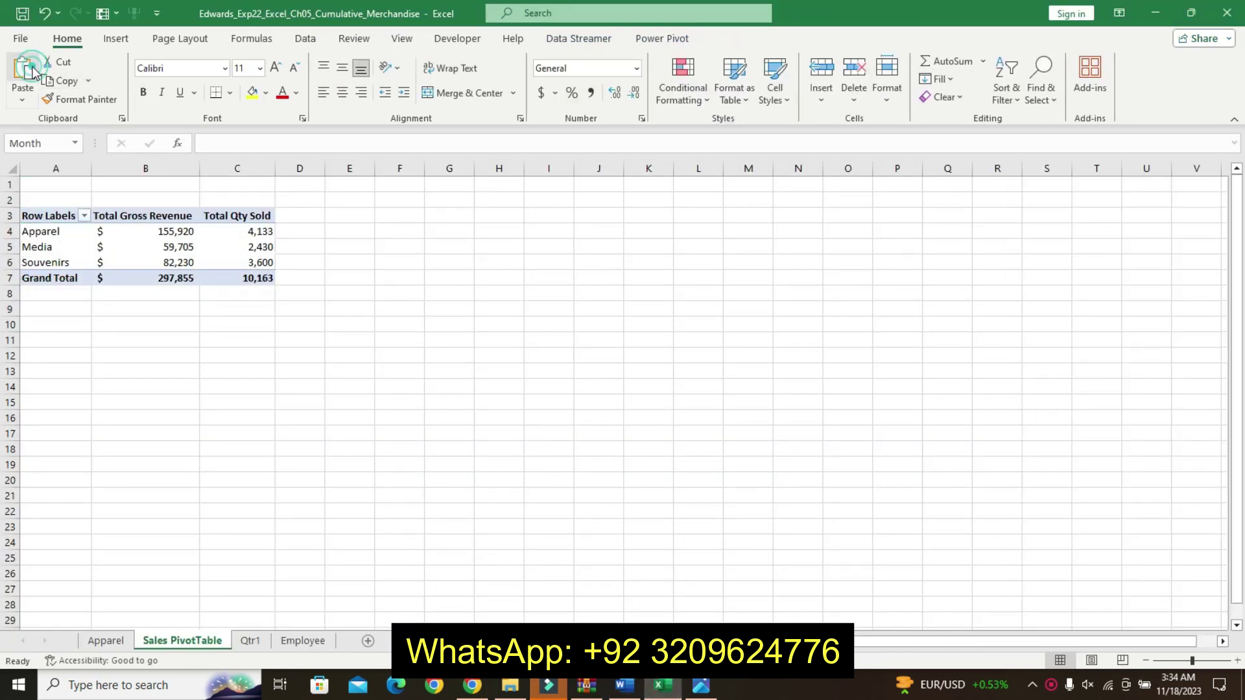
Check the timeline width in step 9 in Word, then set the Month timeline's width to 3.3" in Excel
{"action": "left_click", "coordinate": [620, 687]}
{"action": "left_click", "coordinate": [684, 233]}
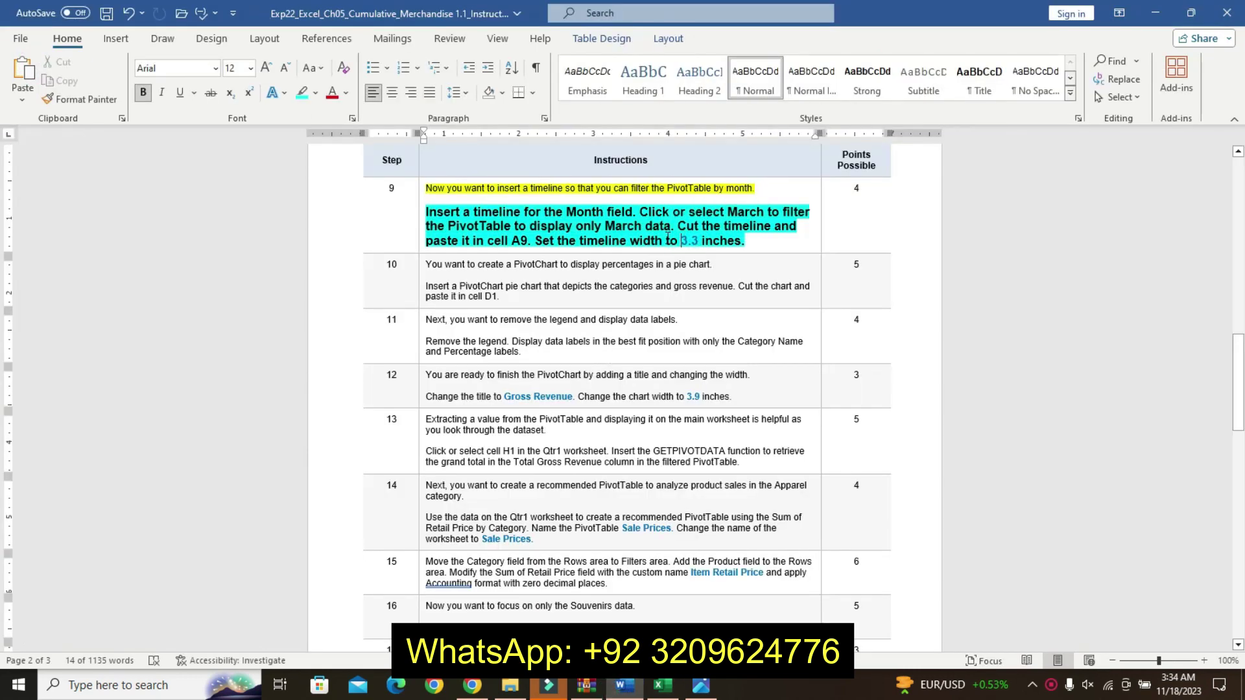
{"action": "left_click", "coordinate": [662, 685]}
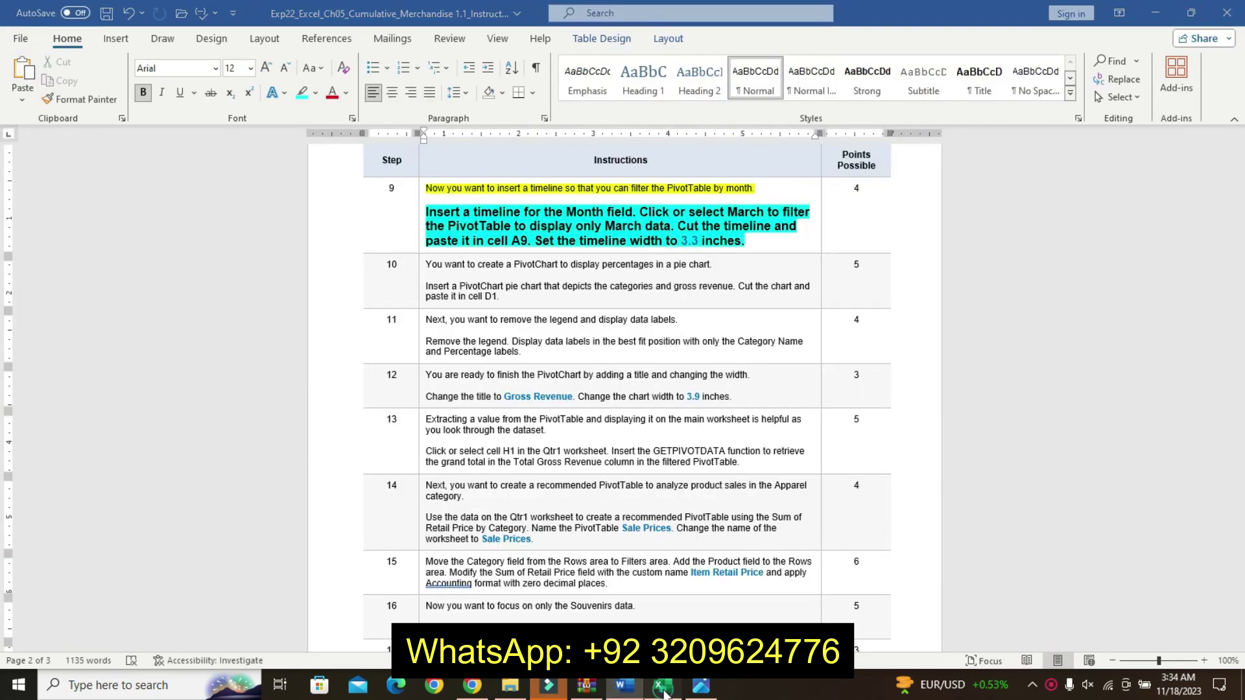
{"action": "left_click", "coordinate": [728, 41]}
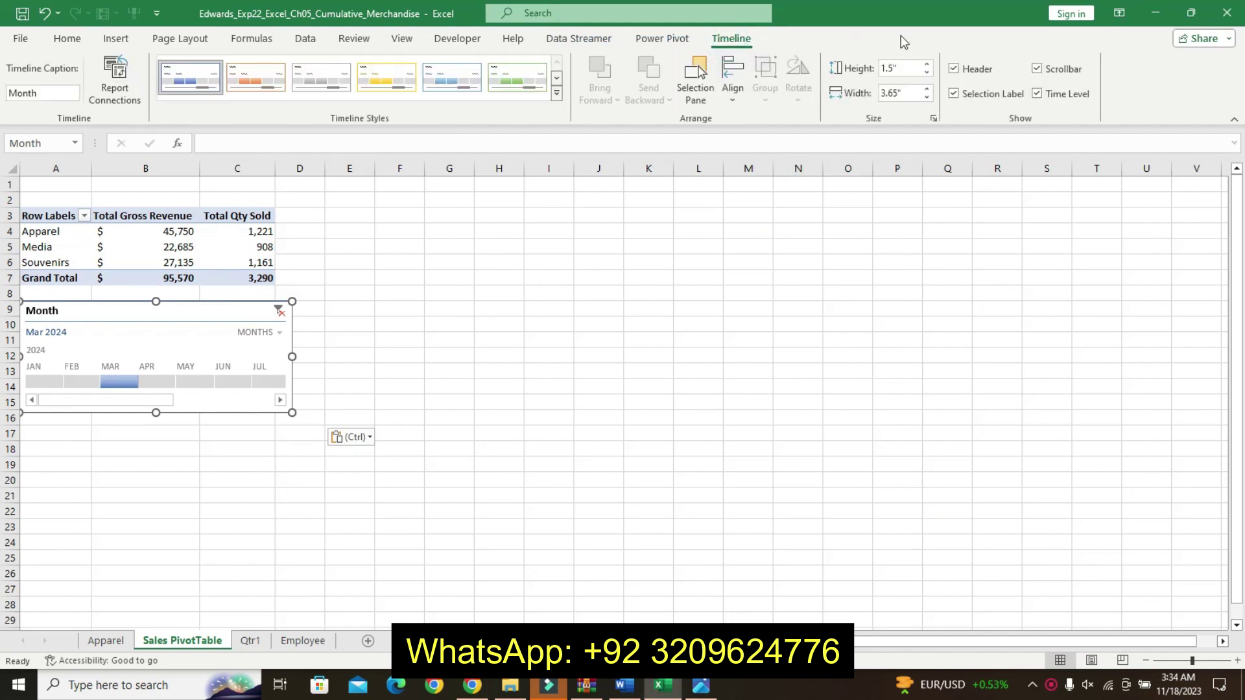
{"action": "left_click", "coordinate": [927, 99]}
{"action": "left_click", "coordinate": [928, 98]}
{"action": "left_click", "coordinate": [928, 99]}
{"action": "left_click", "coordinate": [928, 99]}
{"action": "left_click", "coordinate": [927, 98]}
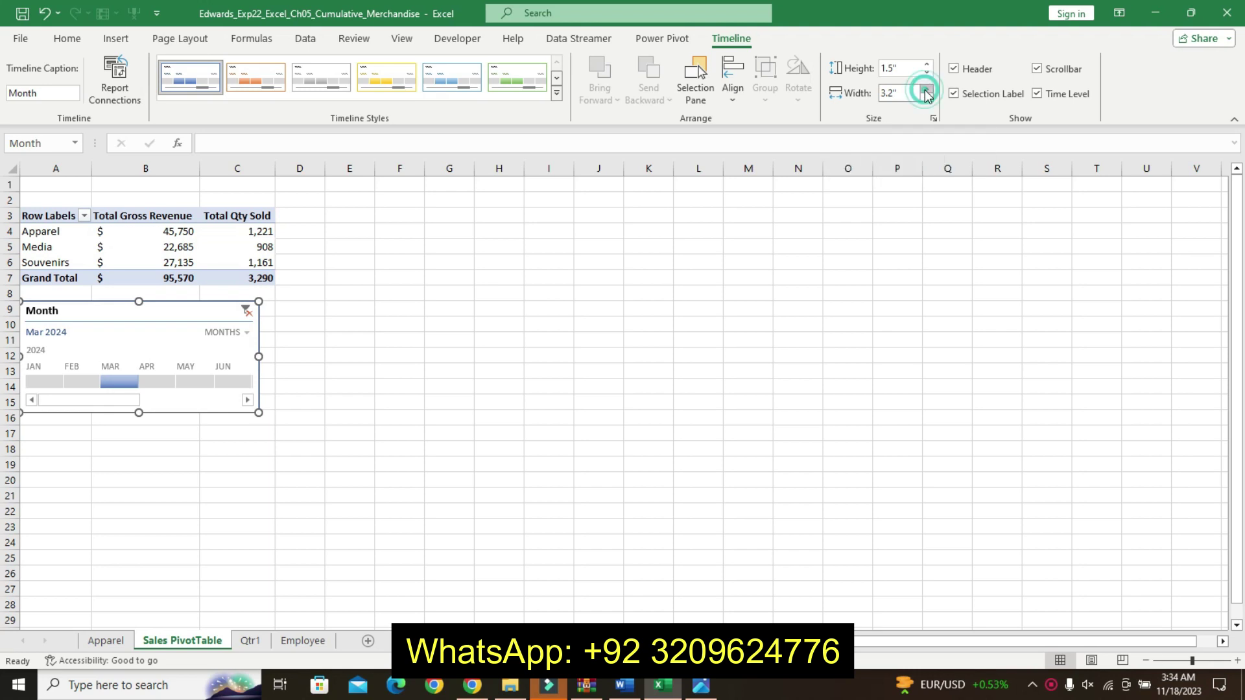
{"action": "left_click", "coordinate": [926, 88]}
Switch to Word and undo all the highlighting and text formatting applied to the step 9 instructions
{"action": "left_click", "coordinate": [637, 691]}
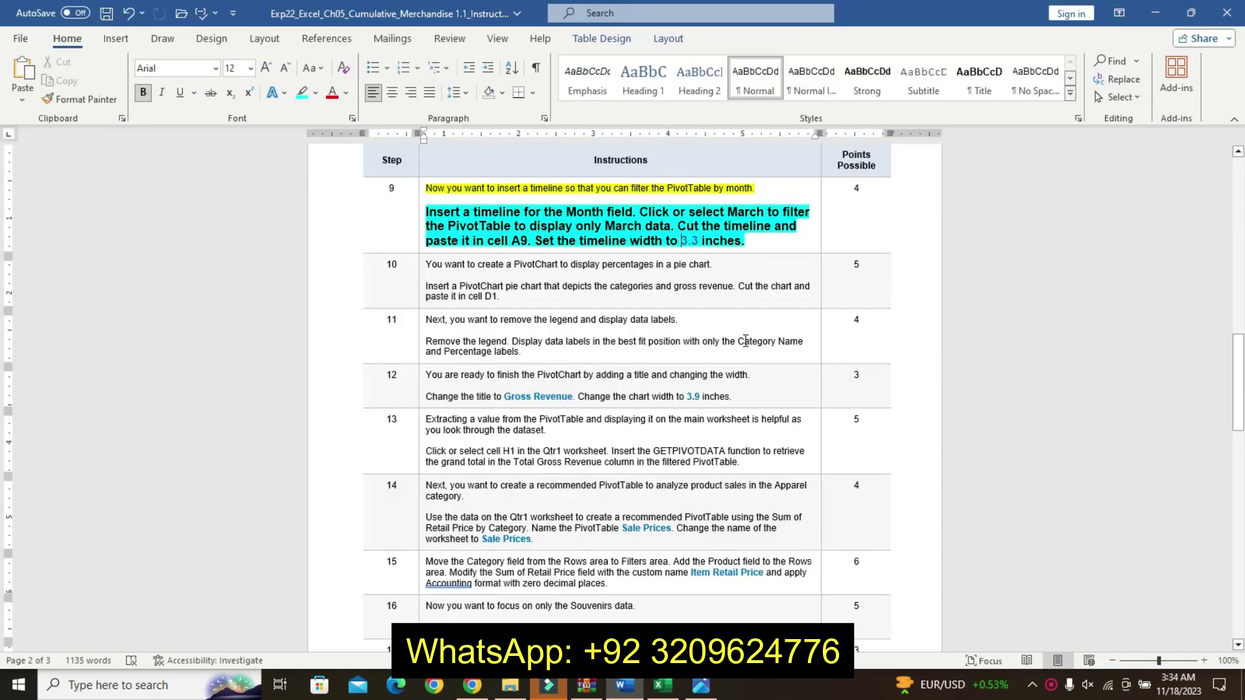
{"action": "key", "text": "ctrl+z"}
{"action": "key", "text": "ctrl+z"}
{"action": "key", "text": "ctrl+z"}
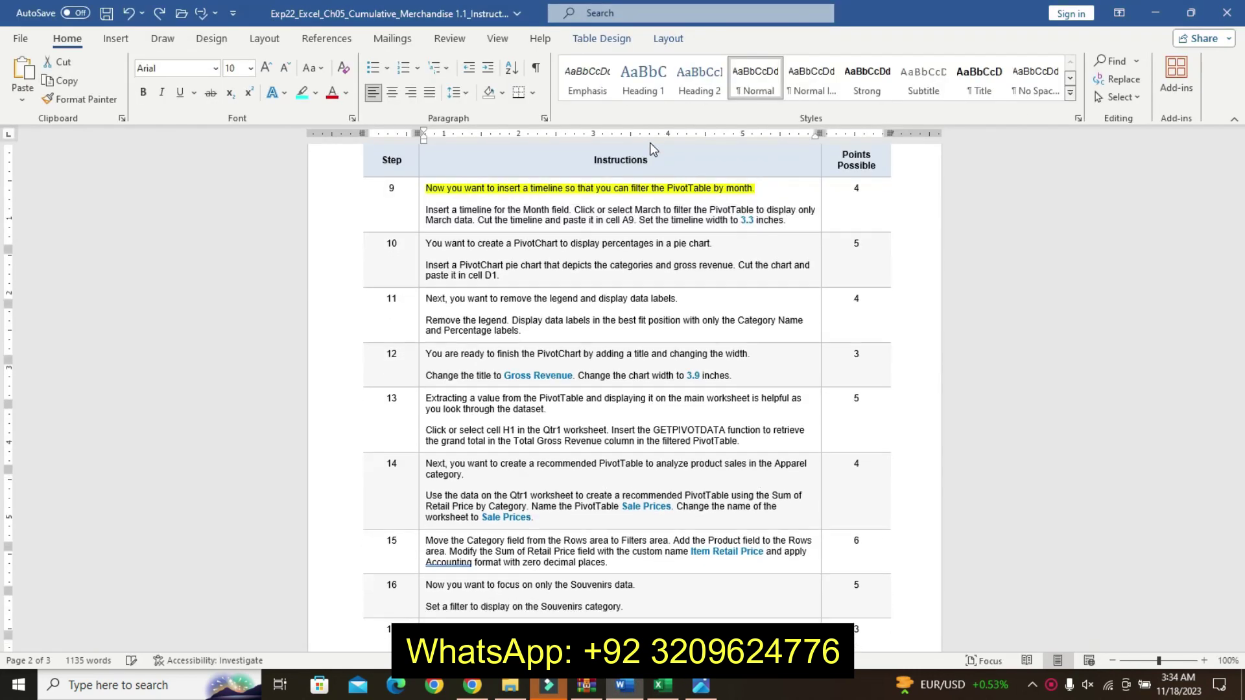
{"action": "key", "text": "ctrl+z"}
{"action": "key", "text": "ctrl+z"}
Highlight the opening sentence of step 10 about creating a PivotChart in yellow
{"action": "left_click_drag", "start_coordinate": [426, 244], "coordinate": [720, 245]}
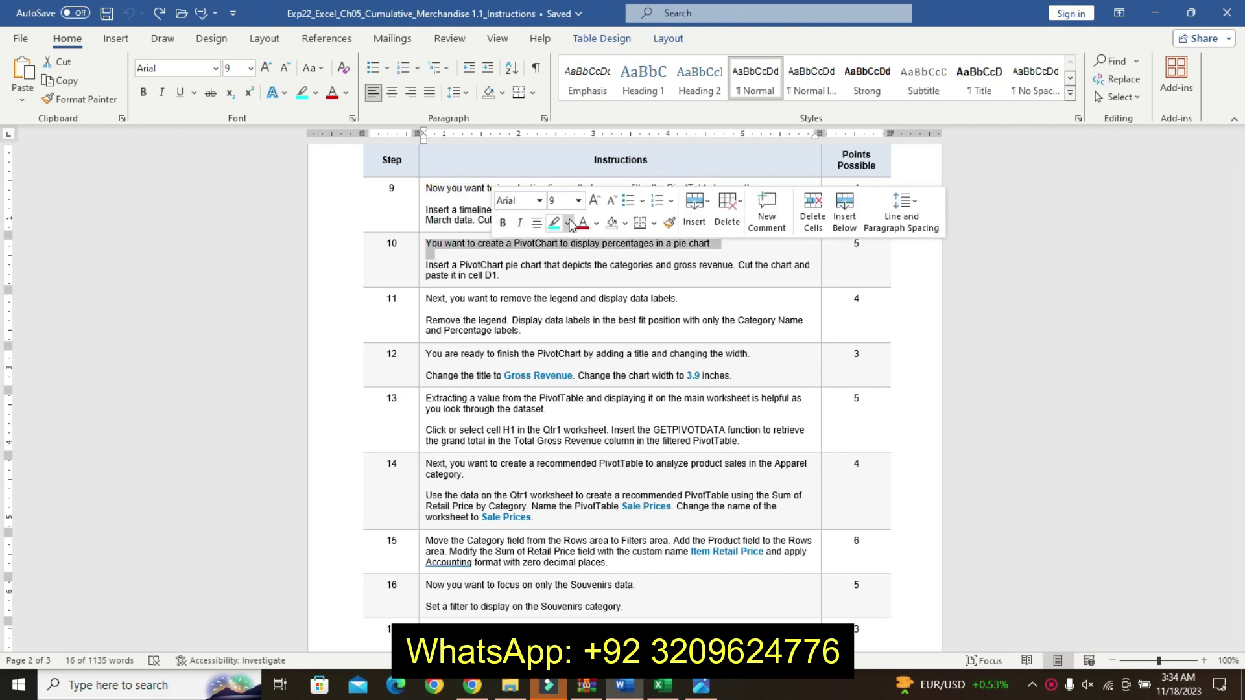
{"action": "left_click", "coordinate": [568, 223]}
{"action": "left_click", "coordinate": [560, 244]}
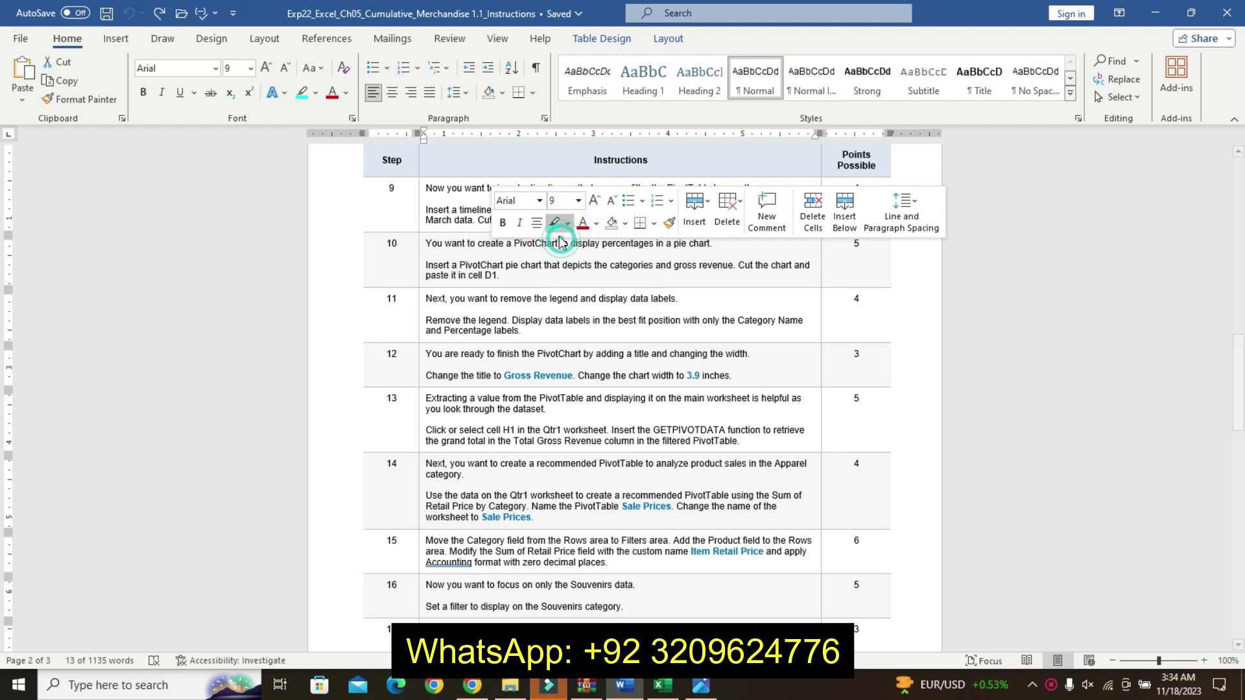
Enlarge the step 10 paragraph about inserting the PivotChart pie chart to 12 pt, bold it and highlight it in turquoise
{"action": "triple_click", "coordinate": [431, 264]}
{"action": "left_click", "coordinate": [614, 236]}
{"action": "left_click", "coordinate": [614, 236]}
{"action": "left_click", "coordinate": [613, 236]}
{"action": "left_click", "coordinate": [522, 258]}
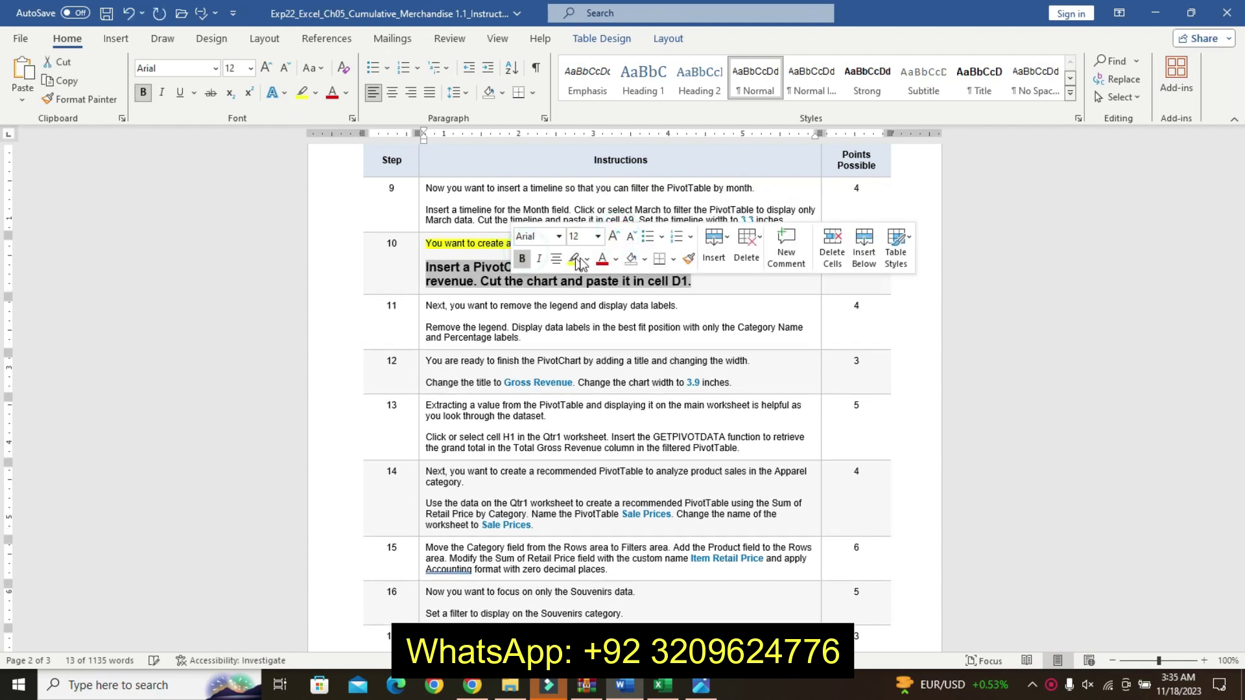
{"action": "left_click", "coordinate": [588, 259]}
{"action": "left_click", "coordinate": [616, 277]}
{"action": "left_click", "coordinate": [500, 279]}
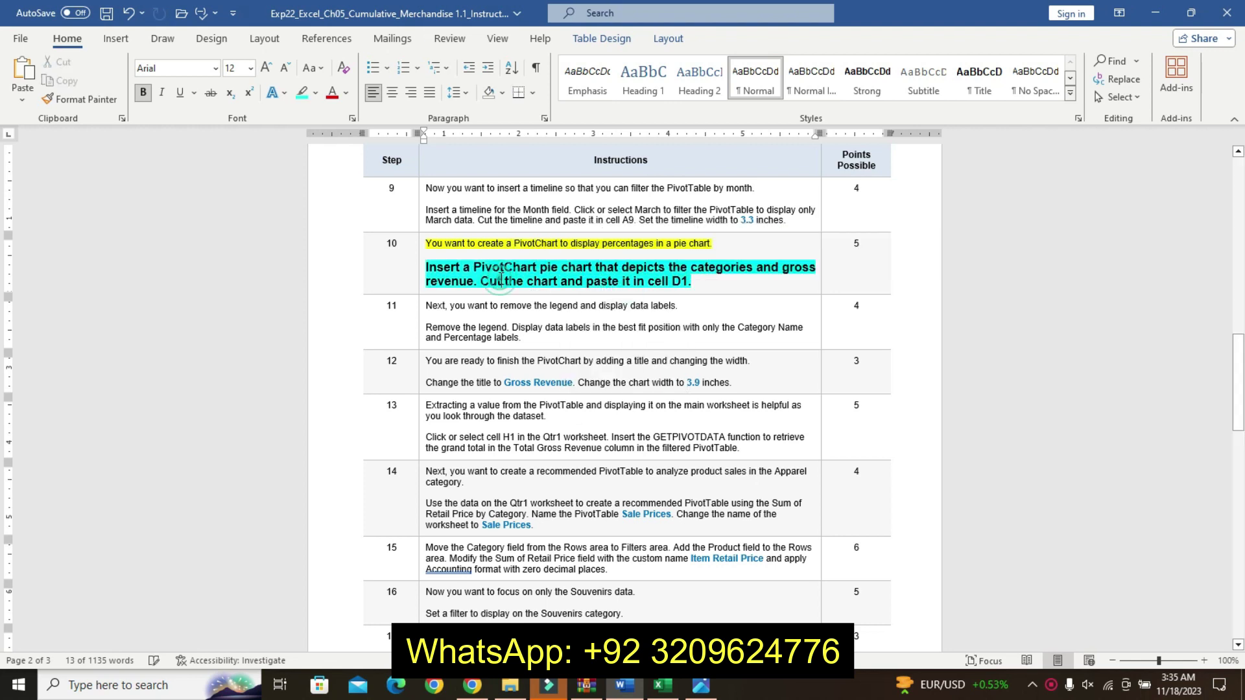
Mark the pie chart instruction in step 10, then switch to Excel and insert a pie PivotChart from the Sales PivotTable
{"action": "left_click_drag", "start_coordinate": [432, 262], "coordinate": [694, 285]}
{"action": "mouse_move", "coordinate": [1238, 375]}
{"action": "left_mouse_down"}
{"action": "mouse_move", "coordinate": [1240, 515]}
{"action": "mouse_move", "coordinate": [1217, 376]}
{"action": "left_mouse_up"}
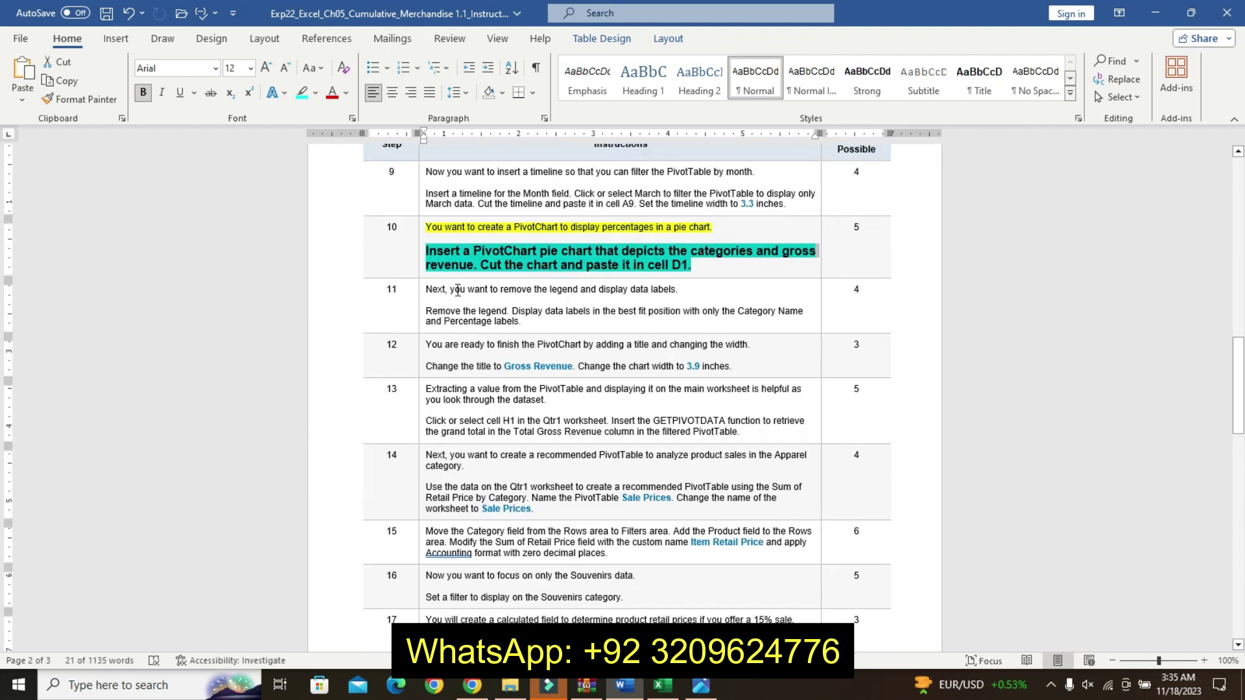
{"action": "left_click", "coordinate": [661, 686]}
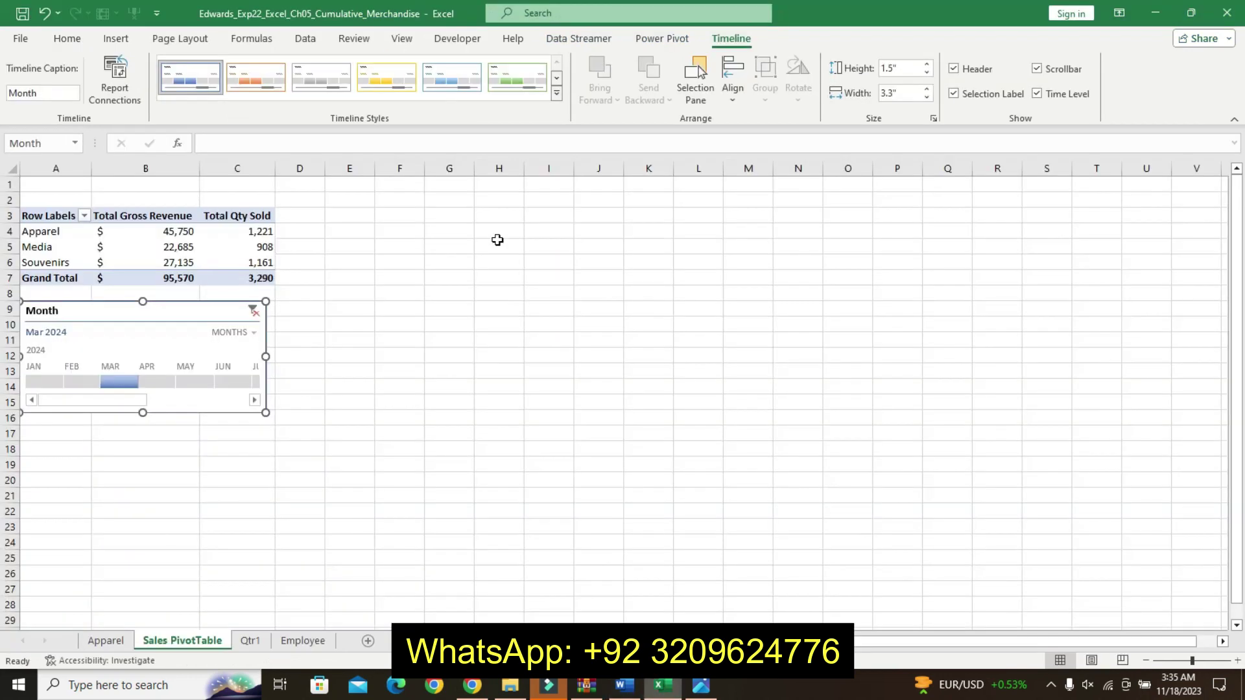
{"action": "left_click", "coordinate": [221, 266]}
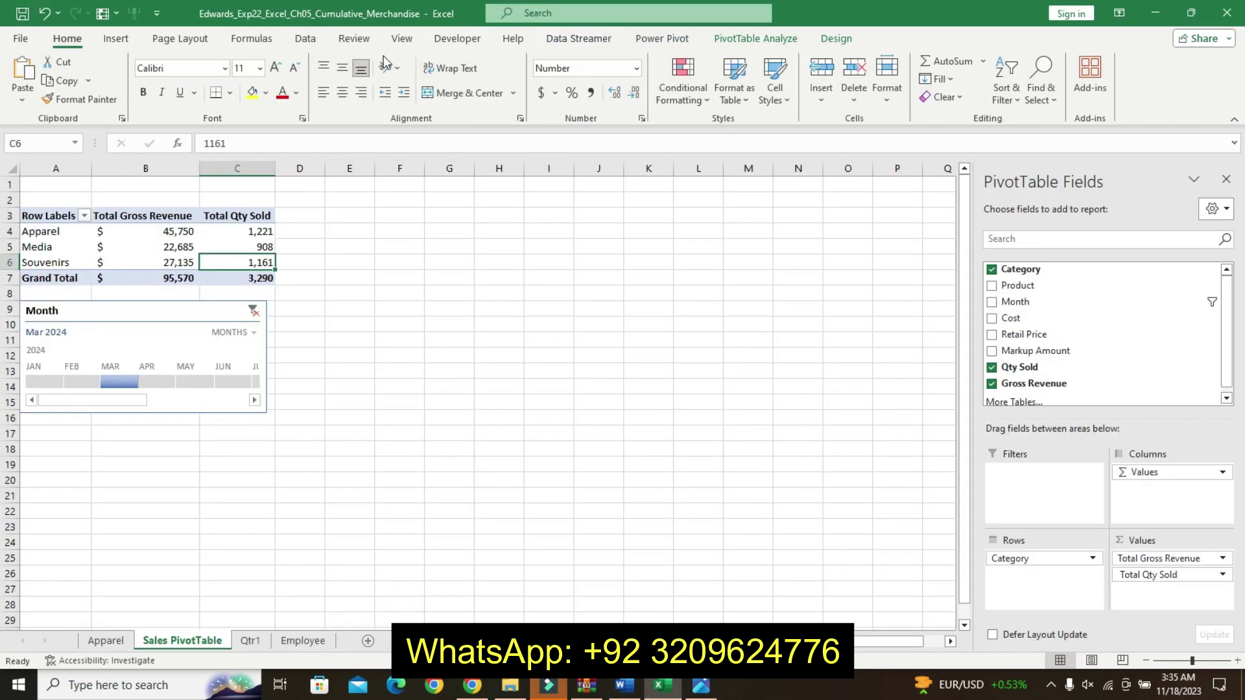
{"action": "left_click", "coordinate": [117, 39]}
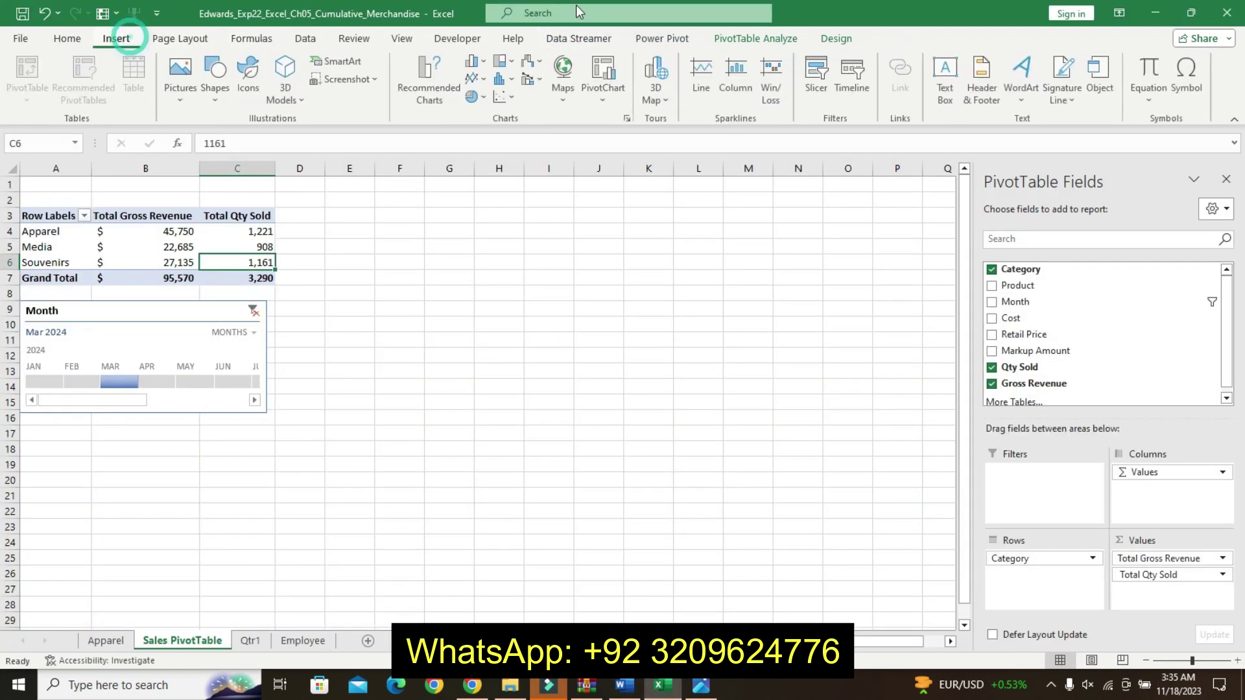
{"action": "left_click", "coordinate": [605, 94]}
{"action": "left_click", "coordinate": [632, 122]}
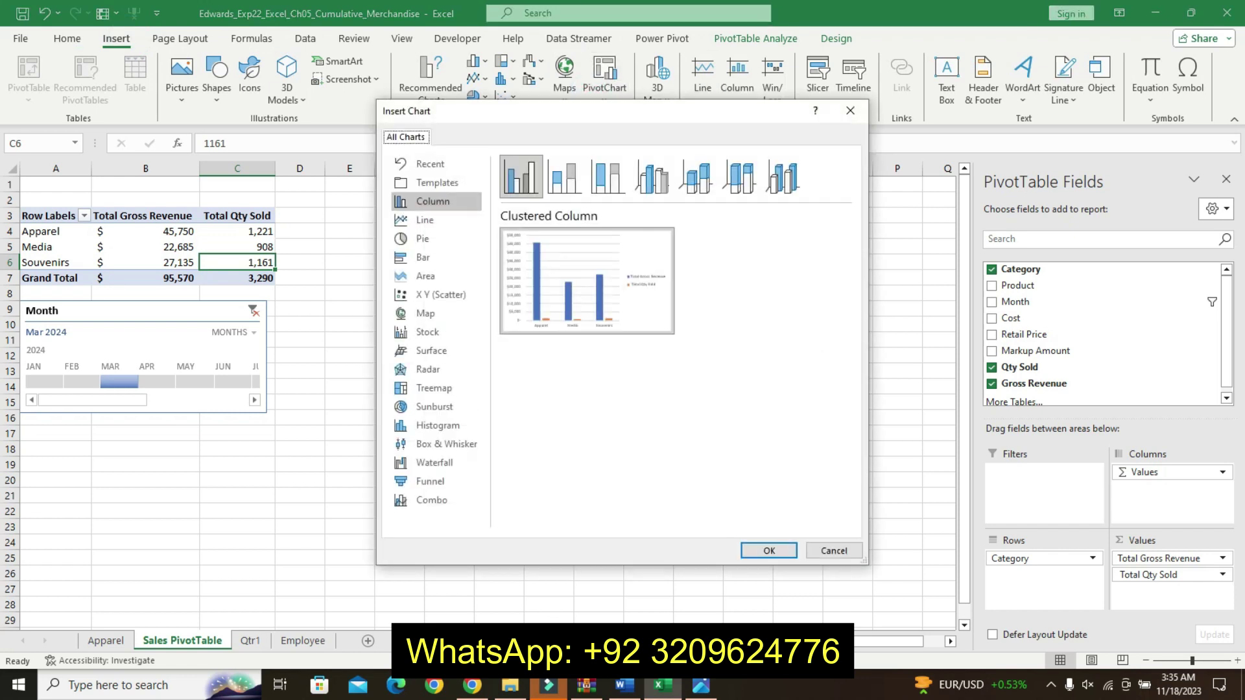
{"action": "left_click", "coordinate": [630, 692]}
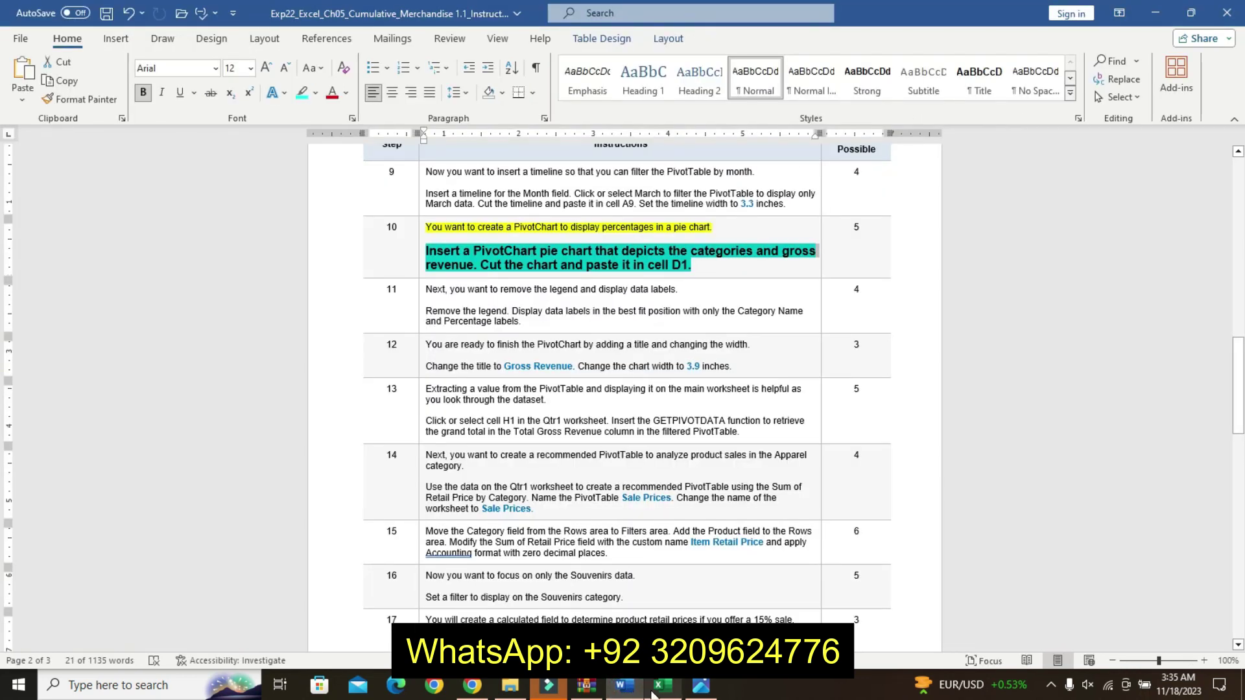
{"action": "left_click", "coordinate": [658, 687]}
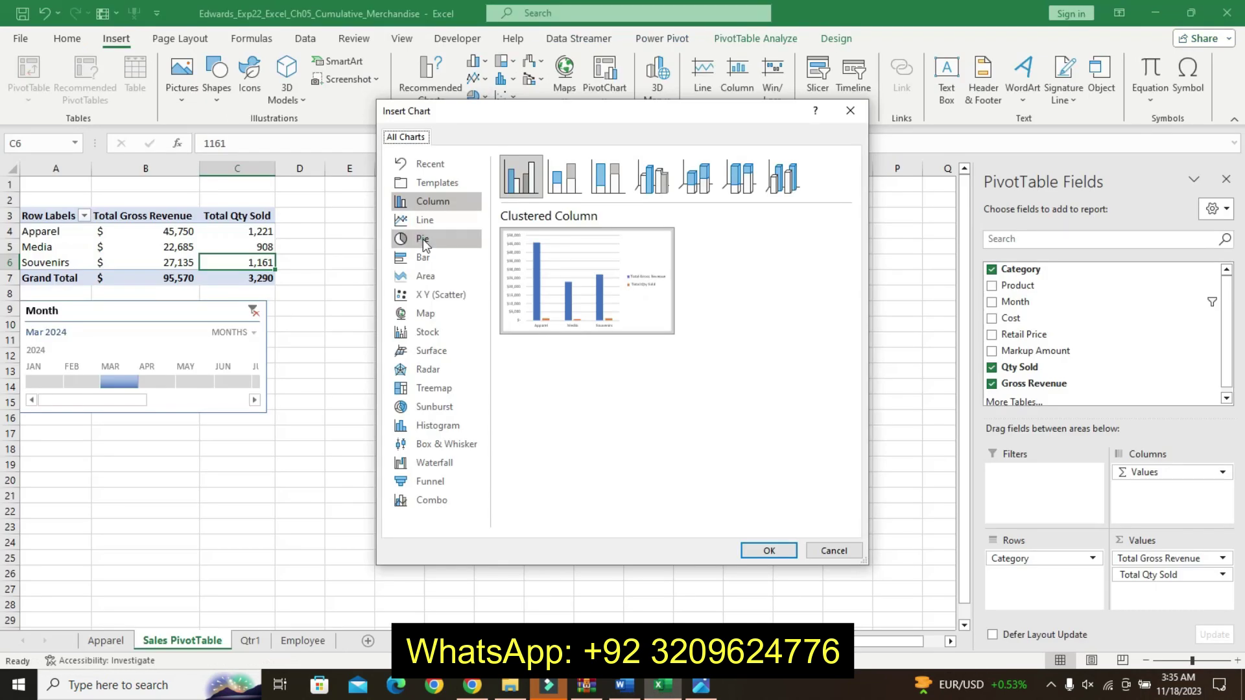
{"action": "left_click", "coordinate": [422, 238]}
{"action": "left_click", "coordinate": [769, 551]}
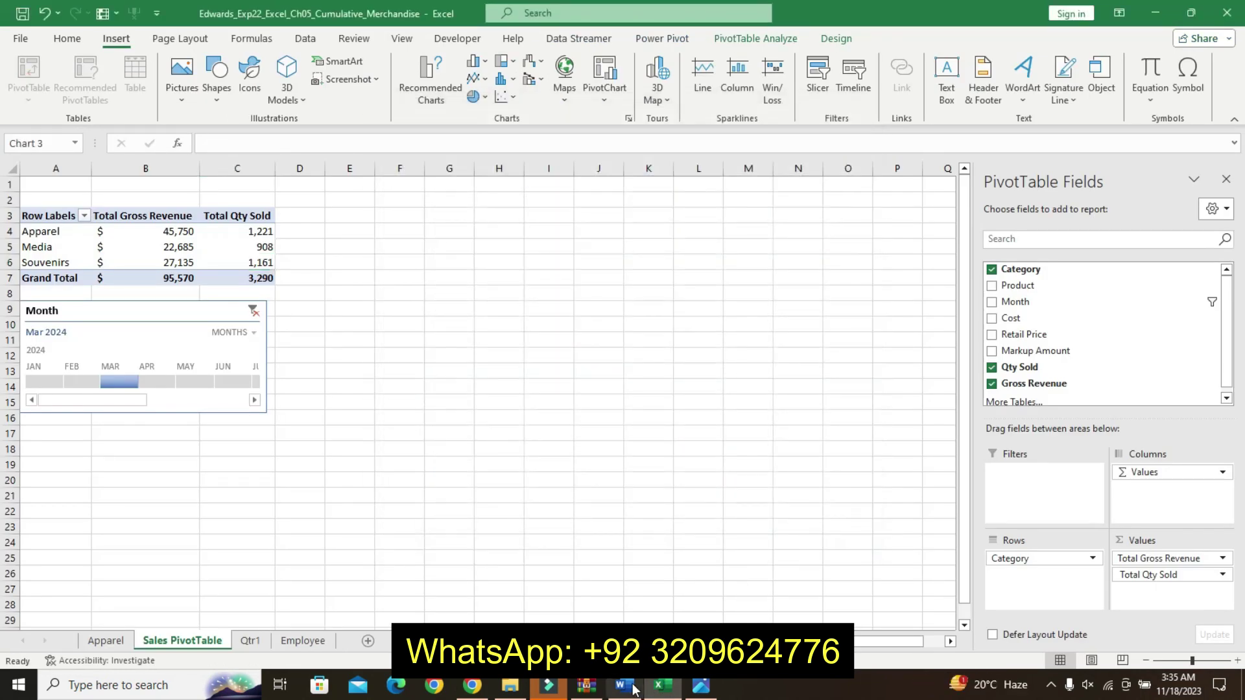
Check the chart location in step 10 in Word, then cut the pie PivotChart in Excel and paste it in cell D1
{"action": "left_click", "coordinate": [630, 688]}
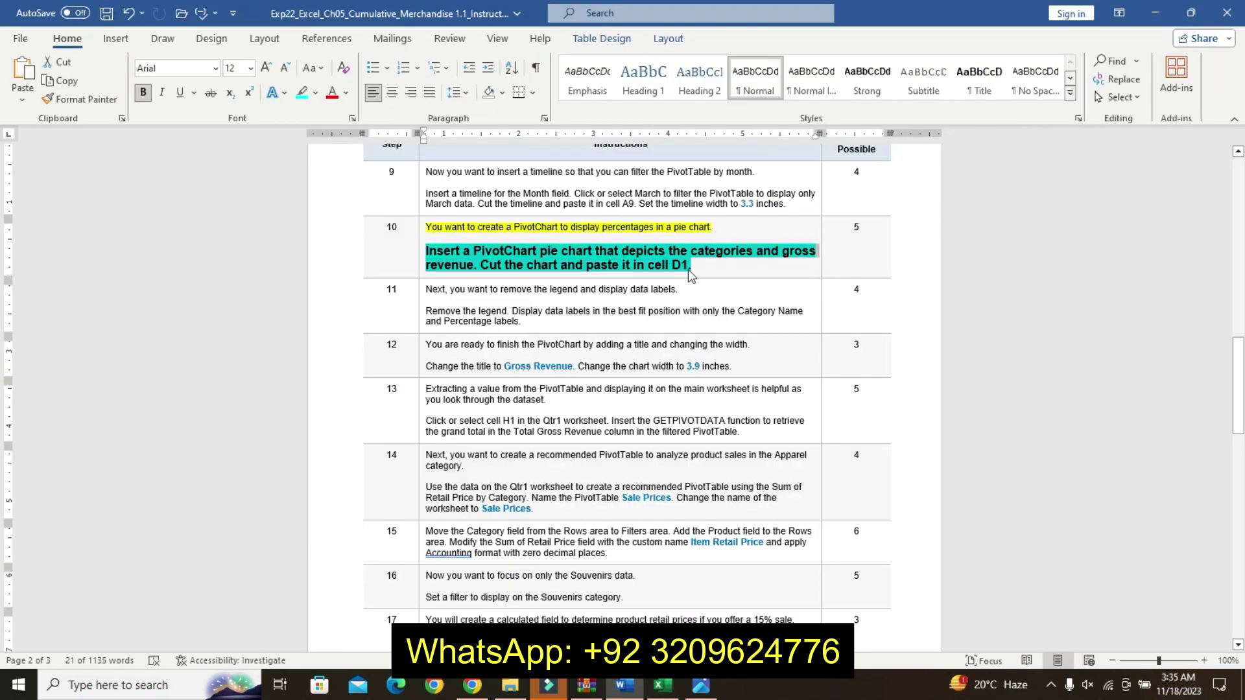
{"action": "left_click", "coordinate": [660, 689]}
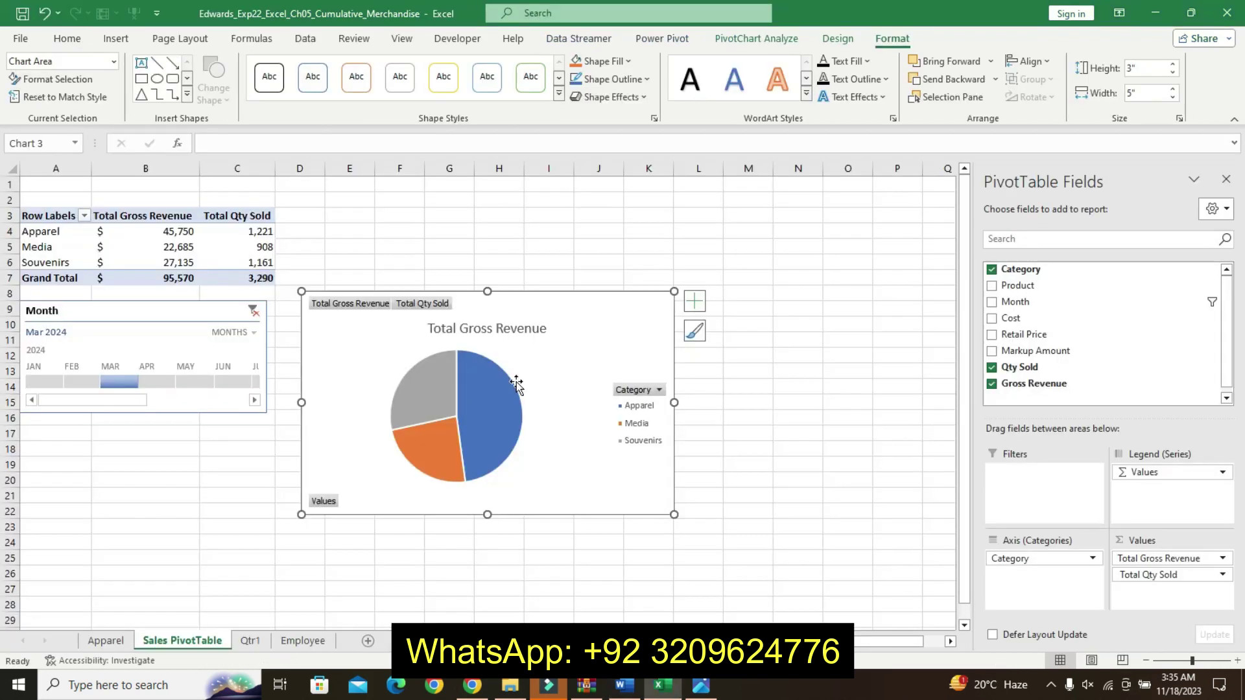
{"action": "right_click", "coordinate": [549, 304]}
{"action": "left_click", "coordinate": [565, 195]}
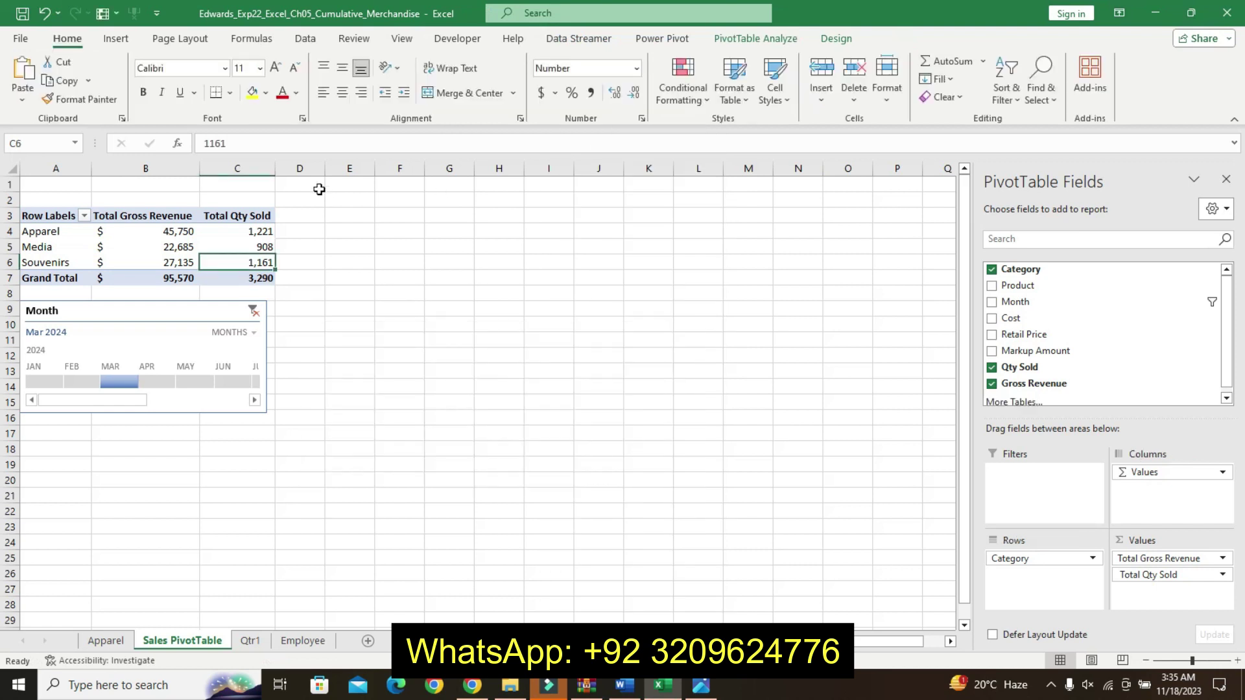
{"action": "left_click", "coordinate": [22, 70]}
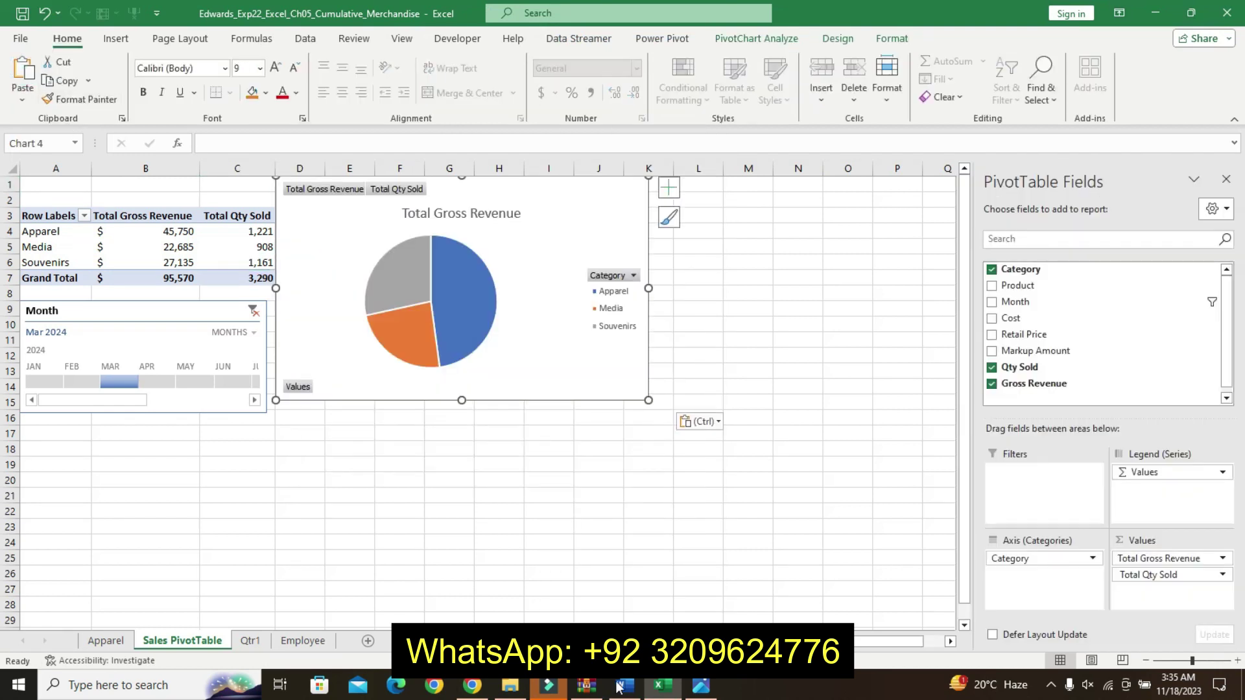
Switch to Word and undo all the highlighting and text formatting applied to the step 10 instructions
{"action": "left_click", "coordinate": [619, 687]}
{"action": "key", "text": "ctrl+z"}
{"action": "key", "text": "ctrl+z"}
{"action": "key", "text": "ctrl+z"}
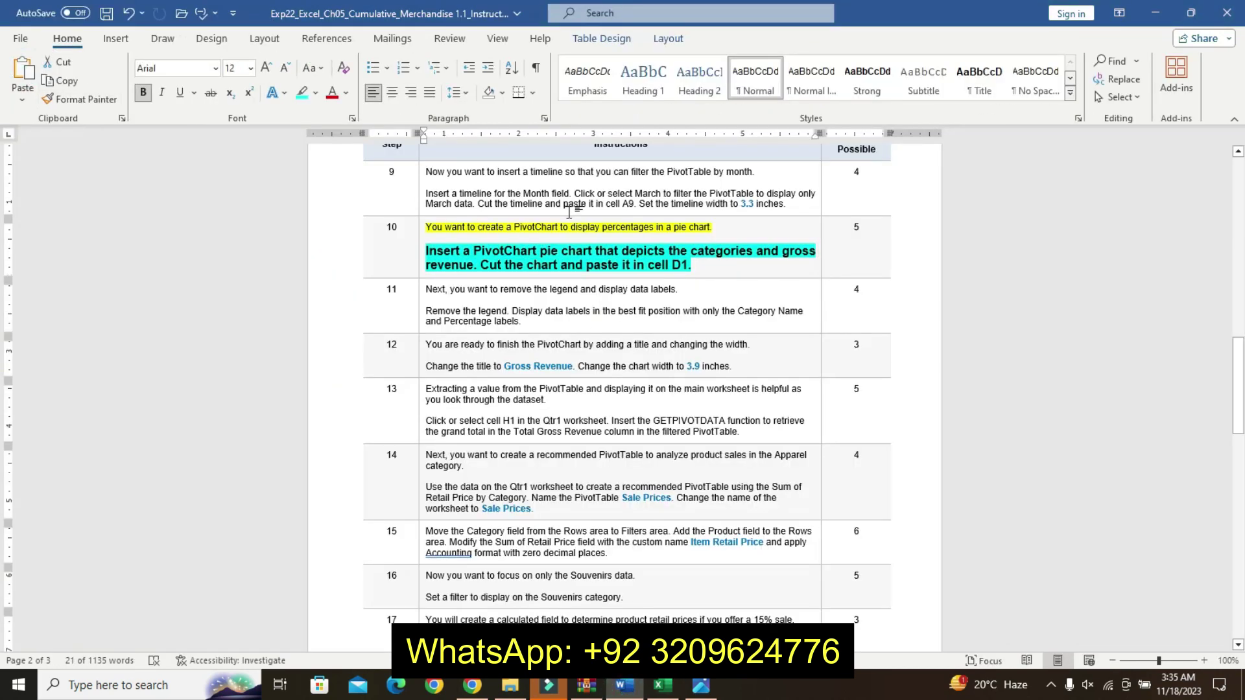
{"action": "key", "text": "ctrl+z"}
{"action": "key", "text": "ctrl+z"}
{"action": "key", "text": "ctrl+z"}
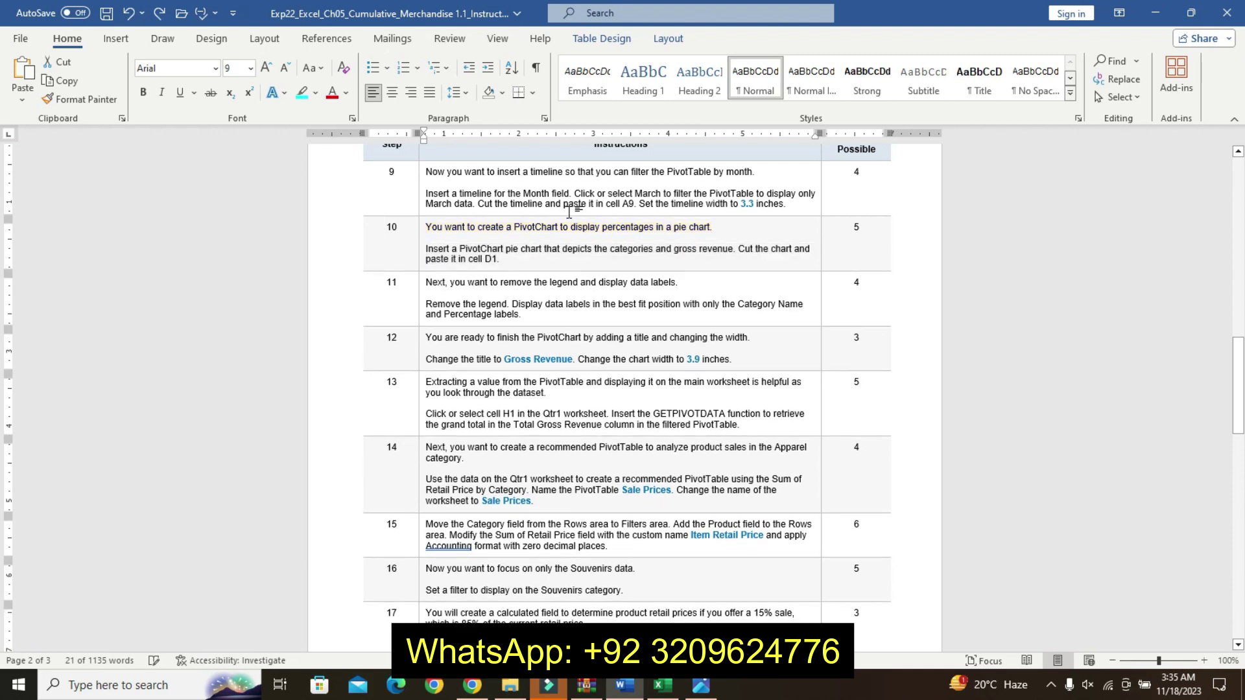
{"action": "left_click", "coordinate": [627, 258]}
{"action": "right_click", "coordinate": [628, 257]}
{"action": "key", "text": "Escape"}
{"action": "left_click_drag", "start_coordinate": [1238, 385], "coordinate": [1238, 390]}
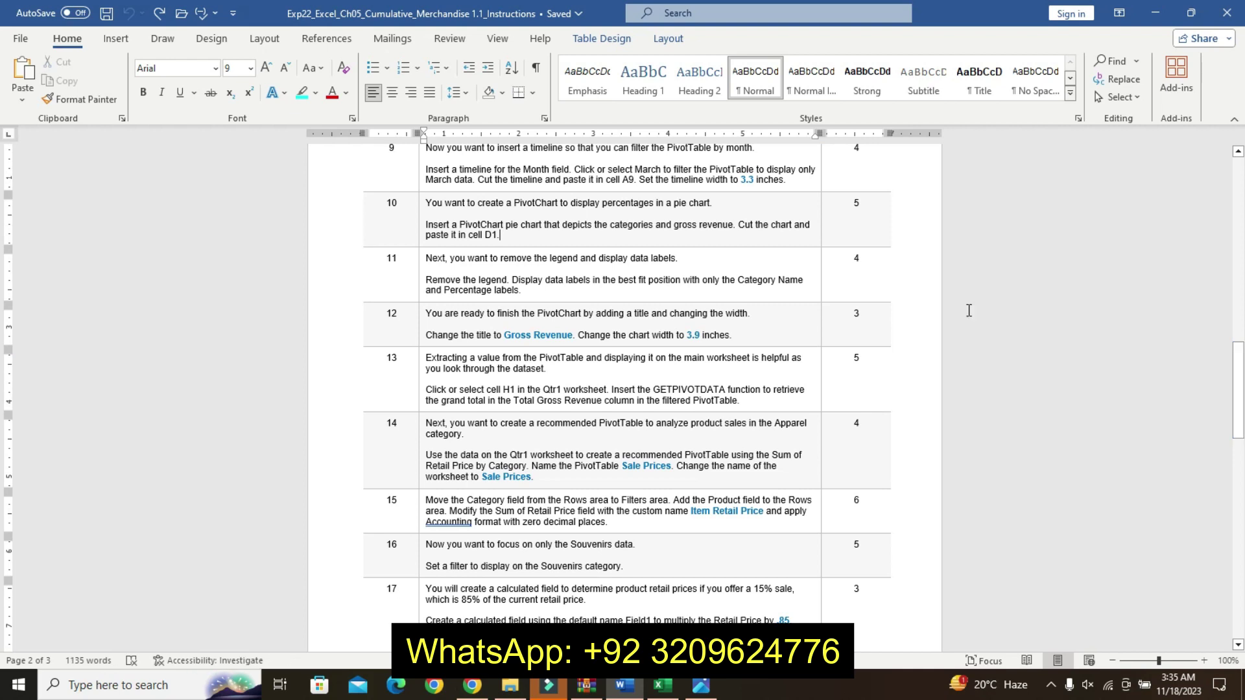
{"action": "left_click_drag", "start_coordinate": [443, 259], "coordinate": [681, 259]}
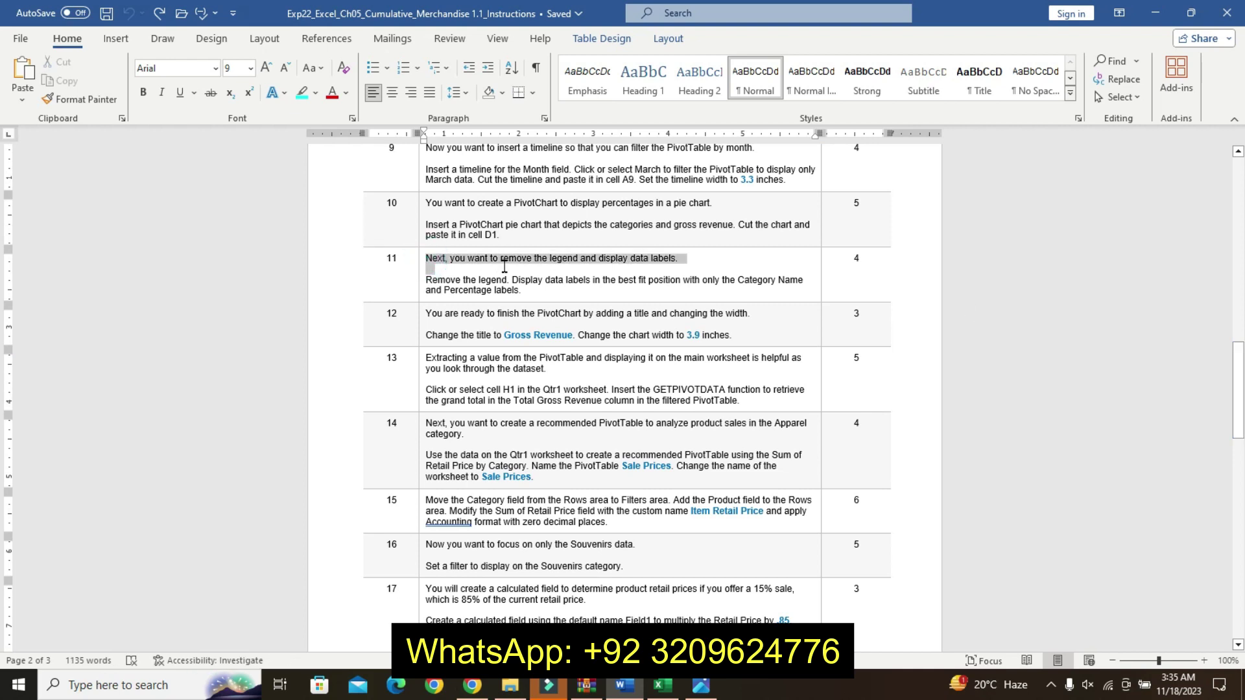
{"action": "left_click", "coordinate": [591, 222]}
{"action": "left_click", "coordinate": [574, 294]}
{"action": "left_click", "coordinate": [519, 241]}
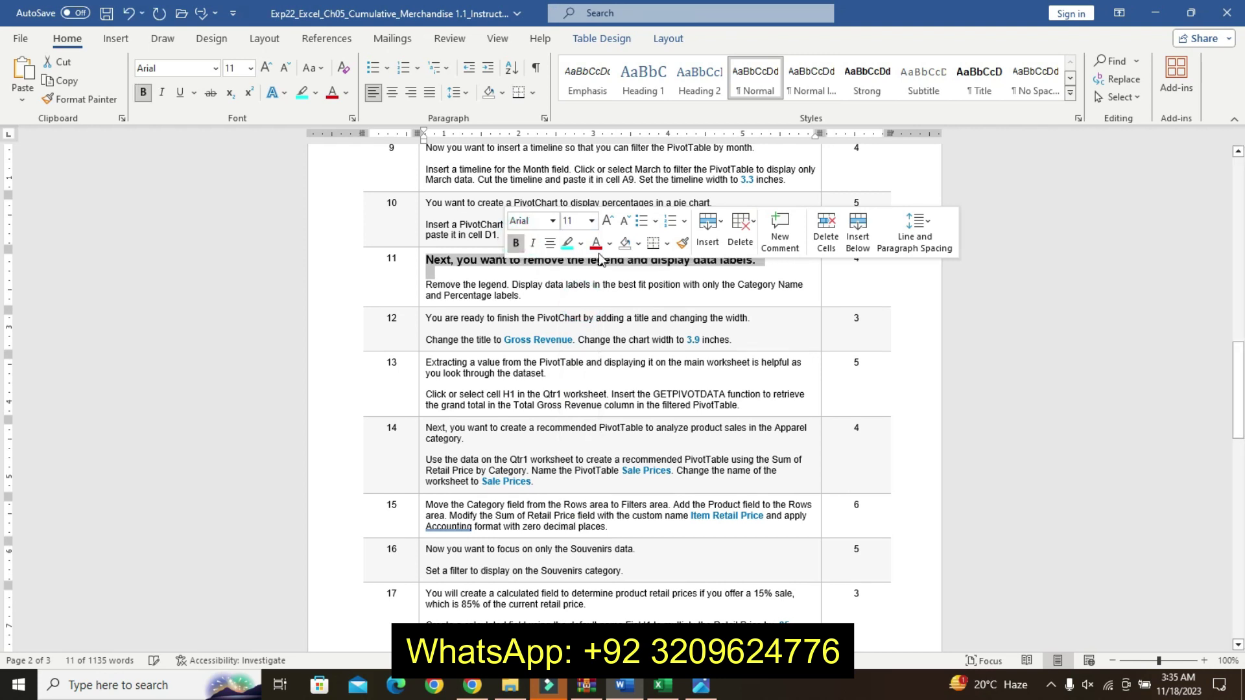
{"action": "left_click", "coordinate": [581, 245]}
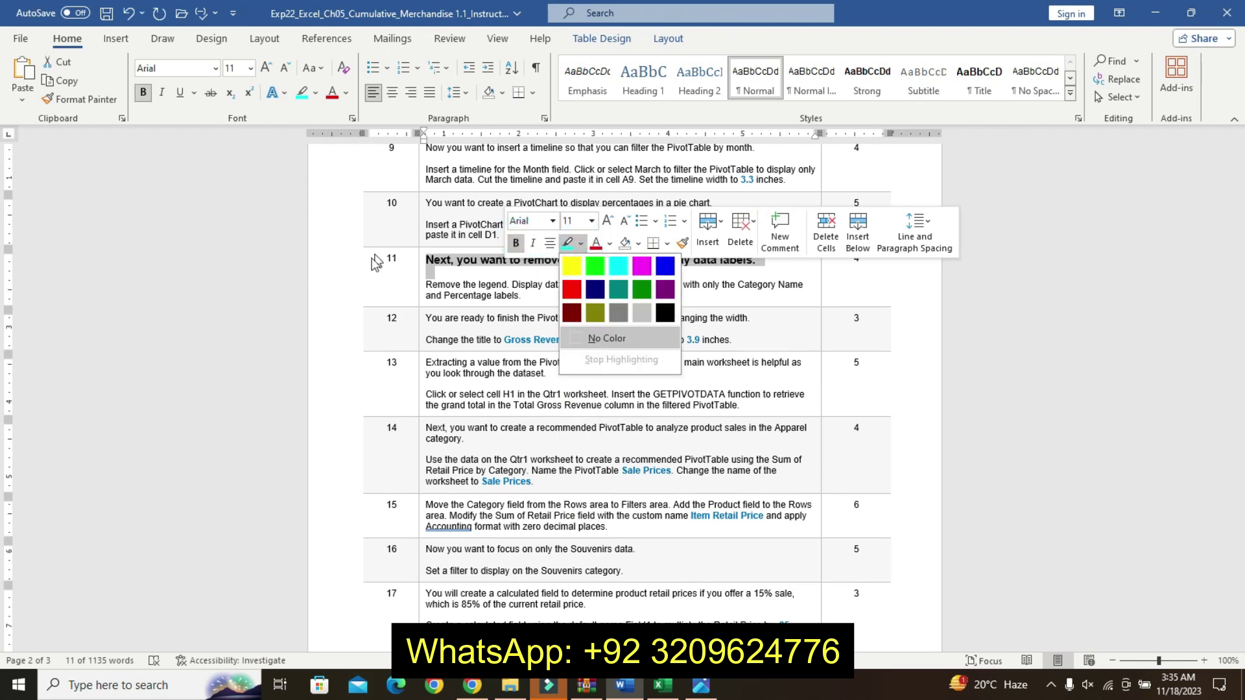
{"action": "left_click", "coordinate": [329, 285]}
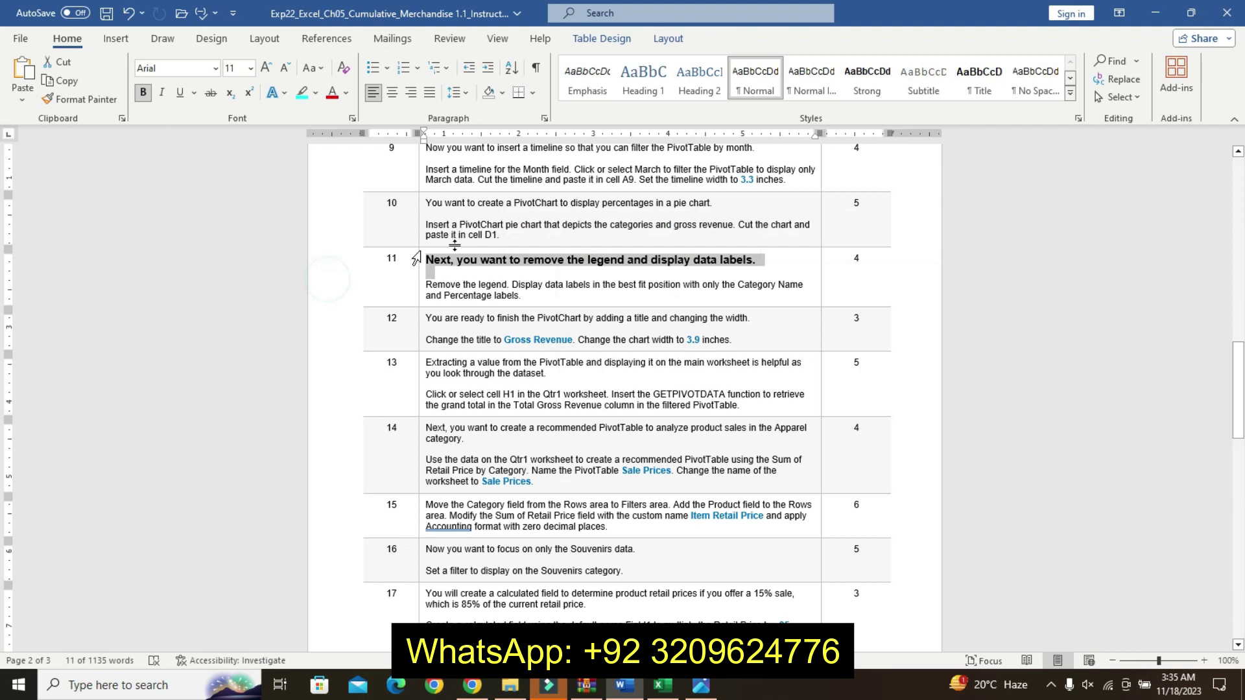
{"action": "key", "text": "ctrl+z"}
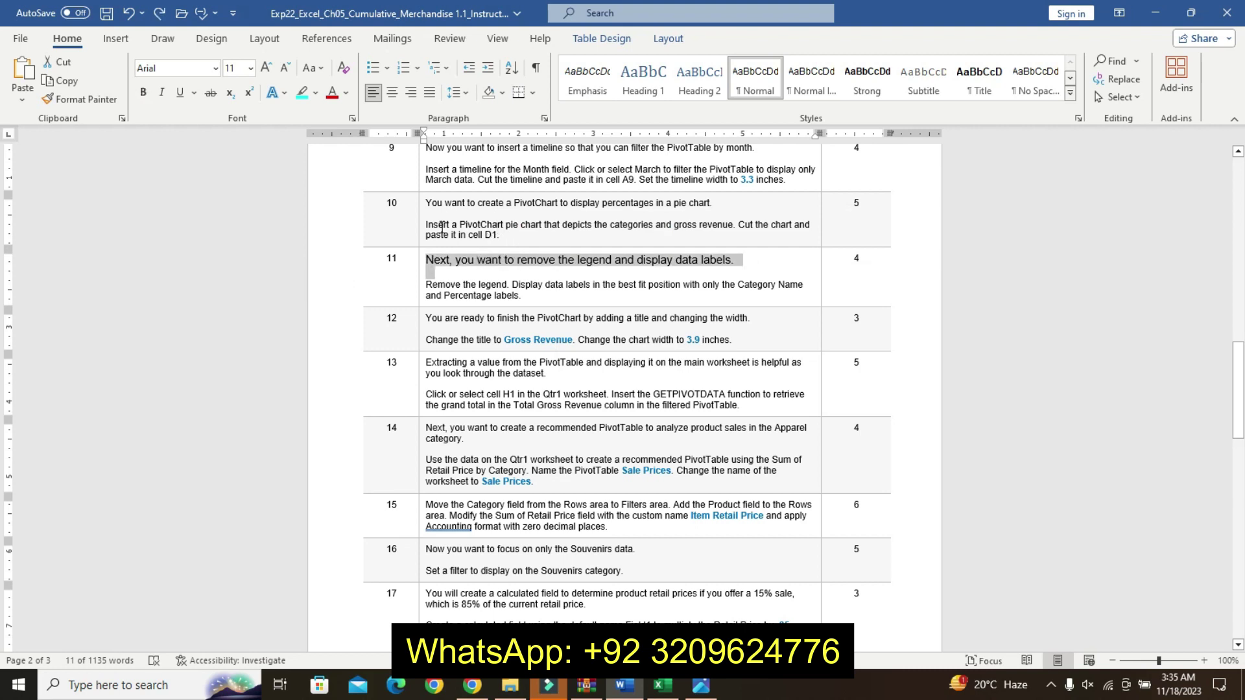
{"action": "key", "text": "ctrl+z"}
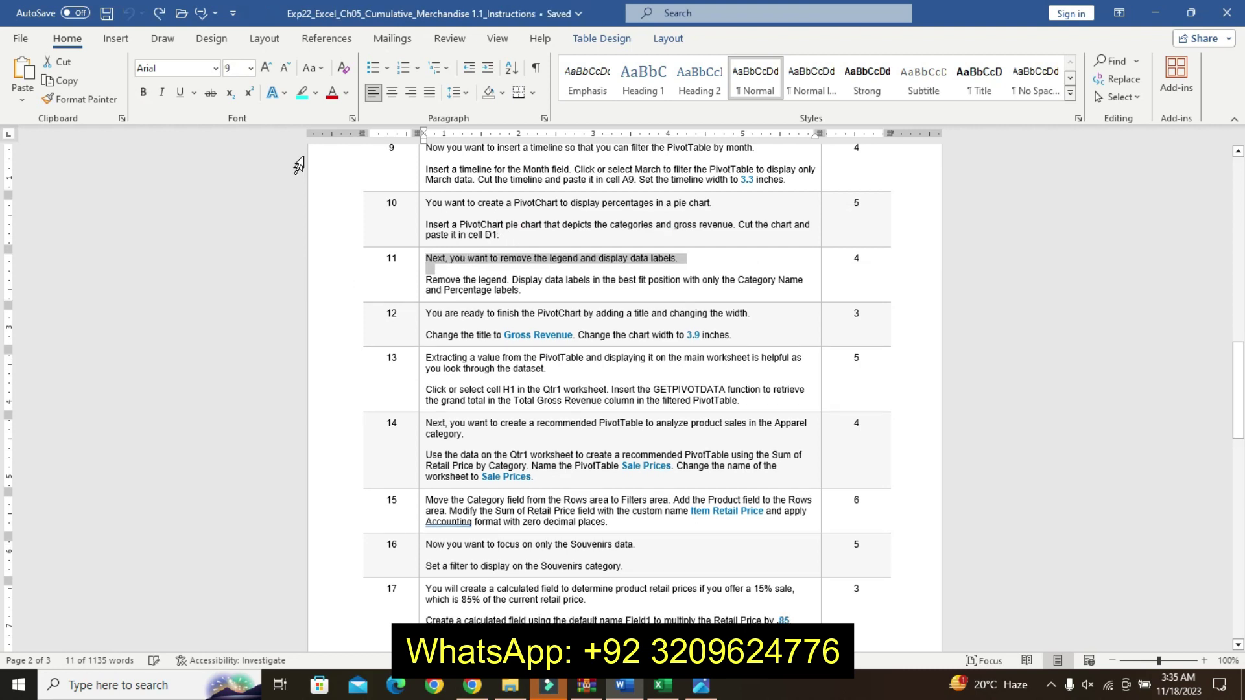
Highlight the opening sentence of step 11 about the legend and data labels in yellow
{"action": "left_click", "coordinate": [315, 93]}
{"action": "left_click", "coordinate": [309, 111]}
{"action": "left_click", "coordinate": [431, 283]}
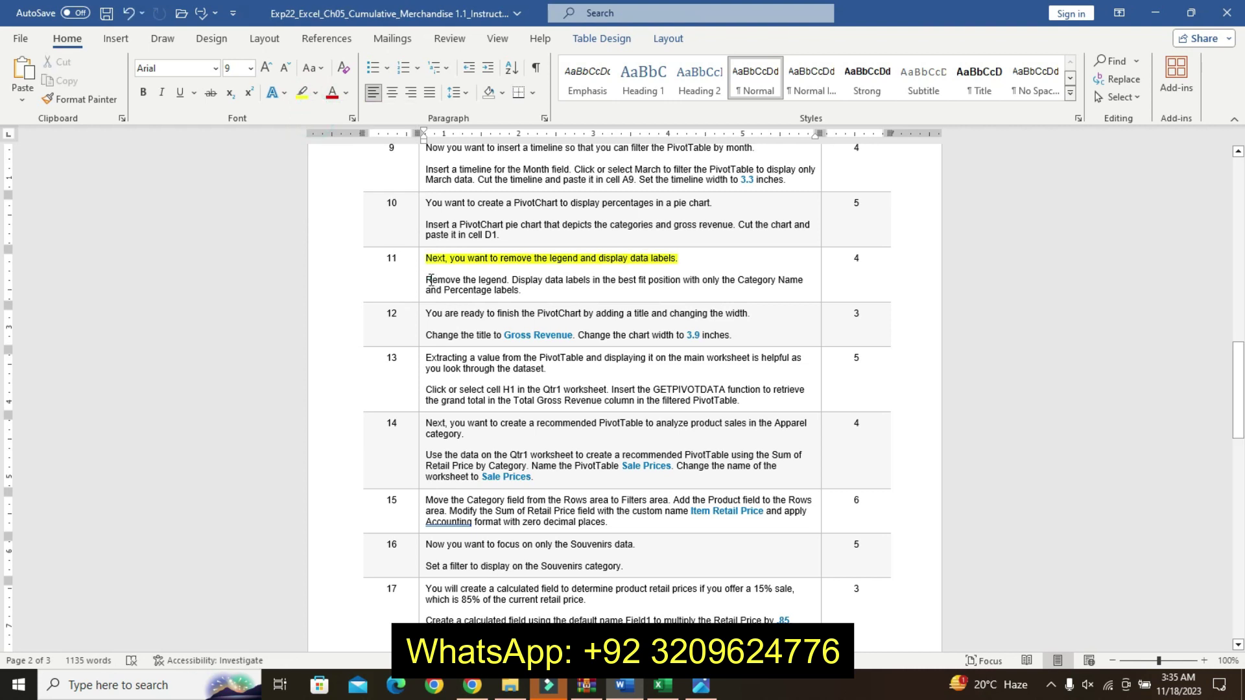
Enlarge the step 11 paragraph about removing the legend and displaying data labels to 12 pt, bold it and highlight it in turquoise
{"action": "left_click_drag", "start_coordinate": [430, 280], "coordinate": [521, 292]}
{"action": "left_click", "coordinate": [627, 243]}
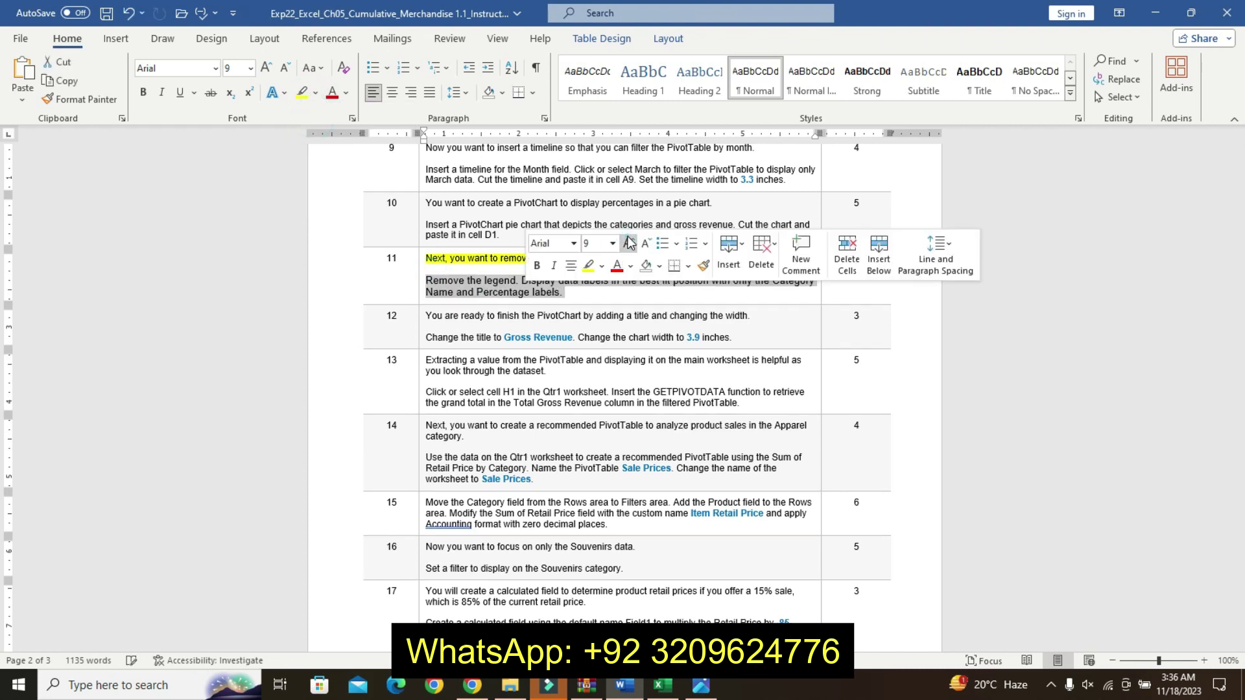
{"action": "left_click", "coordinate": [628, 242]}
{"action": "left_click", "coordinate": [628, 242]}
{"action": "left_click", "coordinate": [537, 265]}
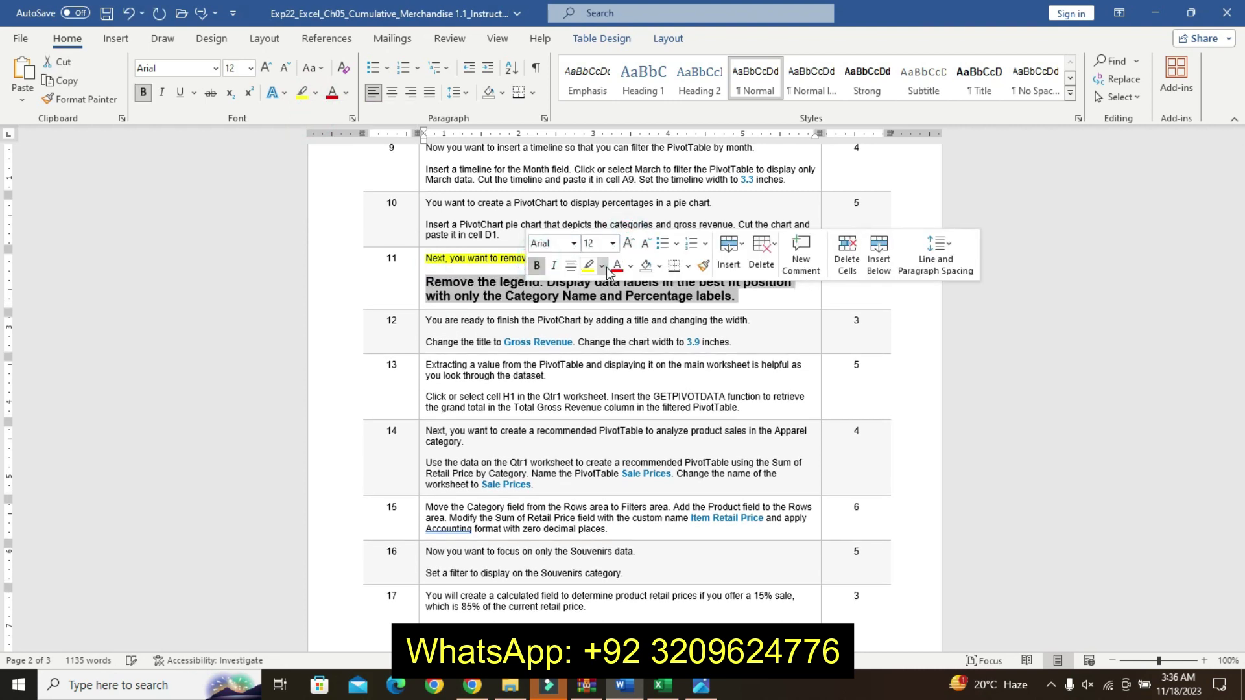
{"action": "left_click", "coordinate": [602, 266]}
{"action": "left_click", "coordinate": [632, 292]}
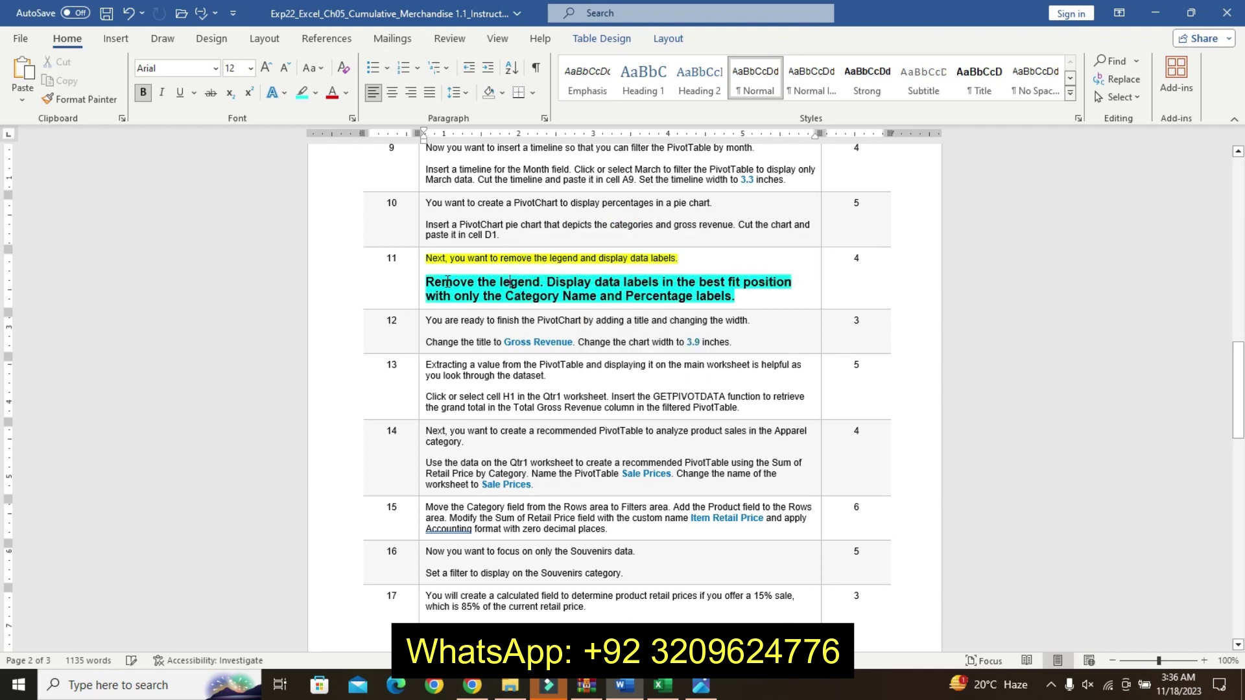
Review the step 11 instruction in Word, then switch to Excel and remove the legend from the pie PivotChart
{"action": "left_click_drag", "start_coordinate": [447, 281], "coordinate": [675, 293]}
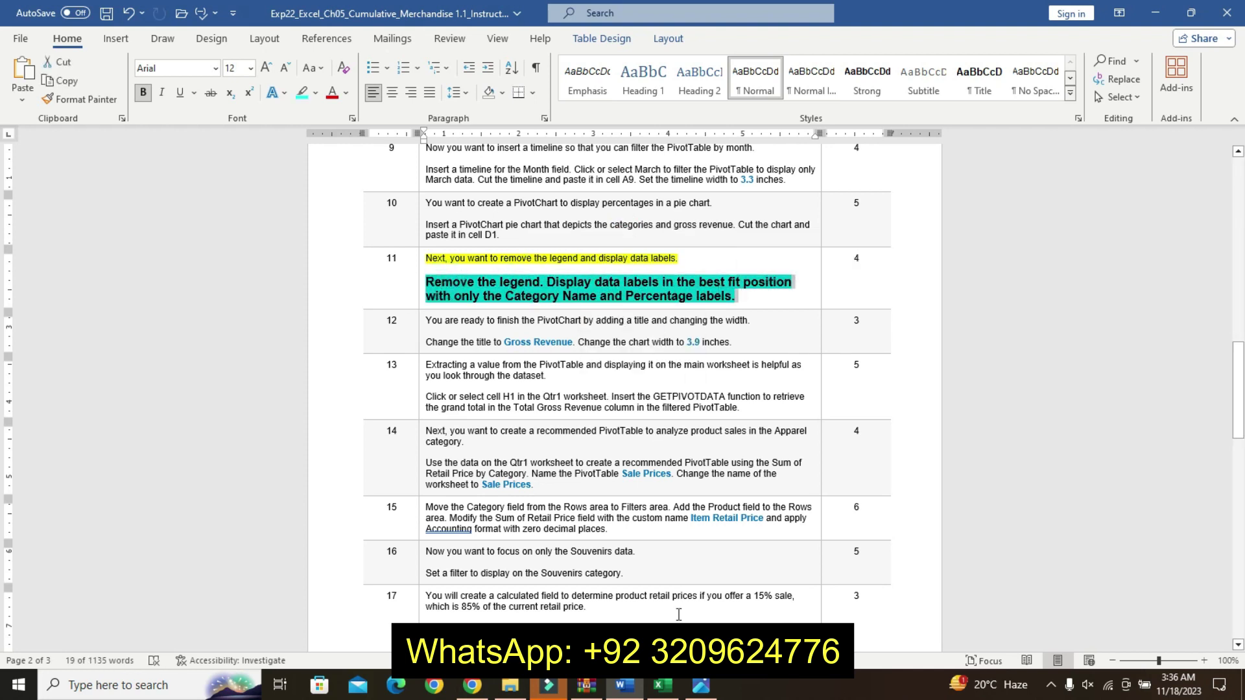
{"action": "left_click", "coordinate": [661, 685]}
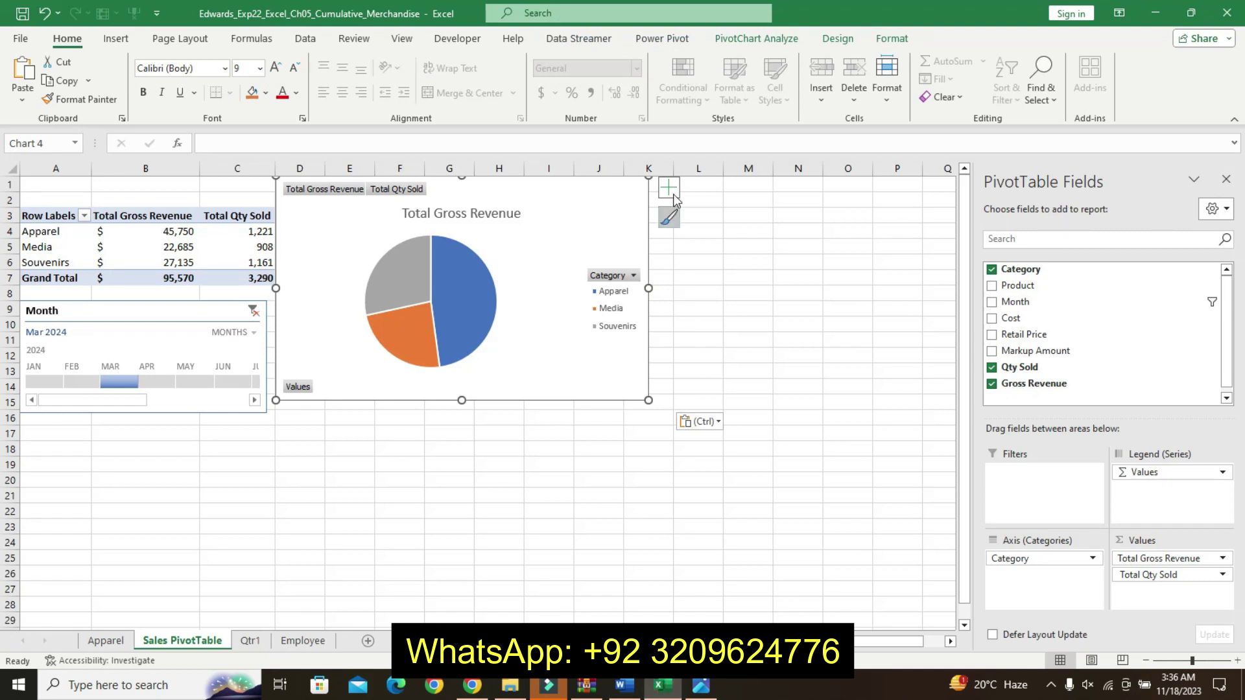
{"action": "left_click", "coordinate": [673, 196]}
{"action": "left_click", "coordinate": [707, 237]}
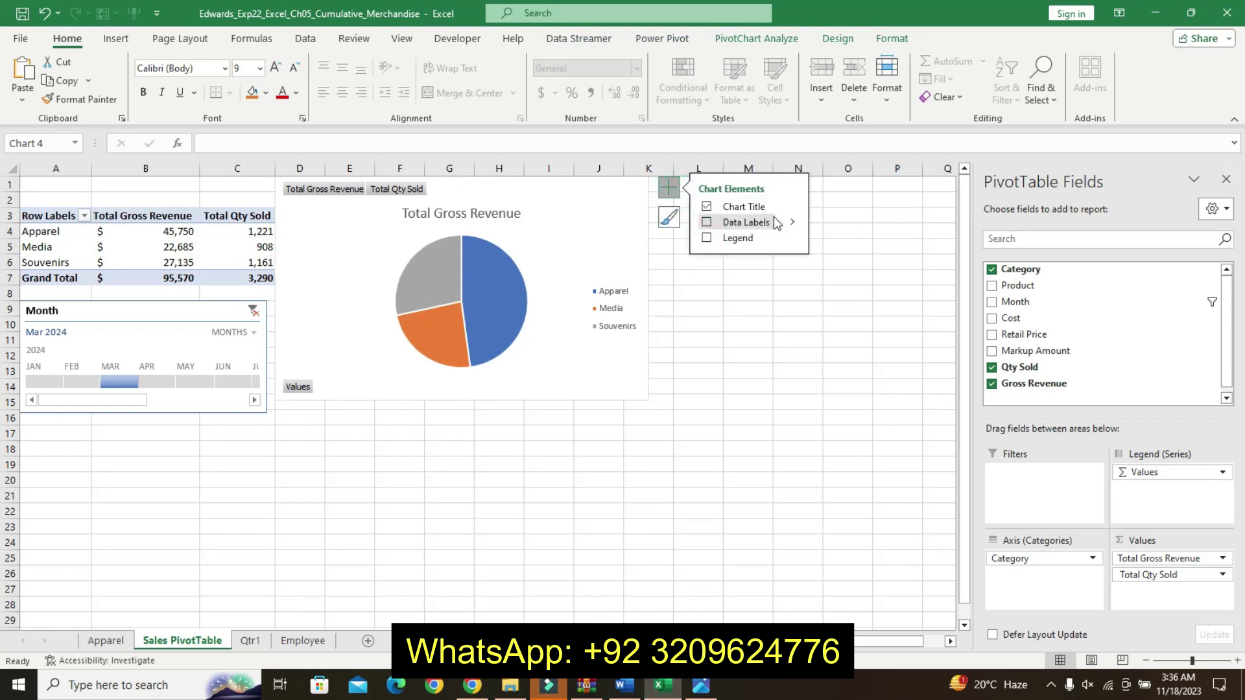
Add best-fit data labels to the pie PivotChart, including category name and percentage and excluding value
{"action": "mouse_move", "coordinate": [792, 222]}
{"action": "left_click", "coordinate": [844, 320]}
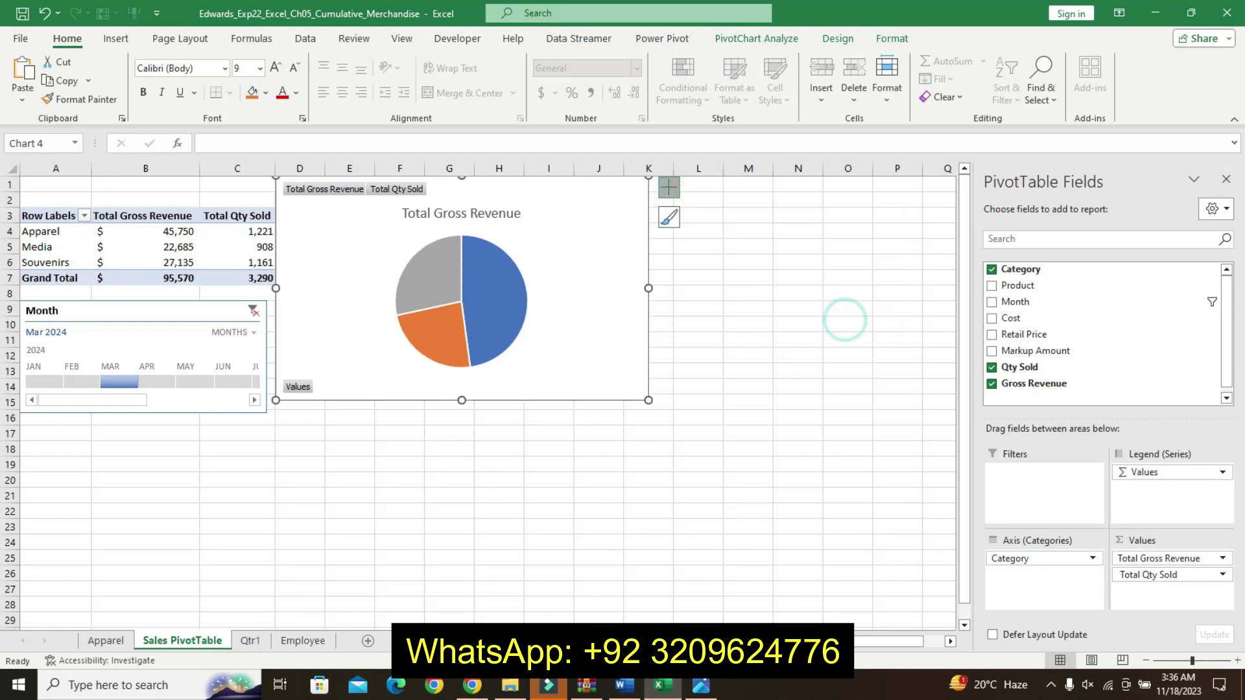
{"action": "left_click", "coordinate": [631, 691]}
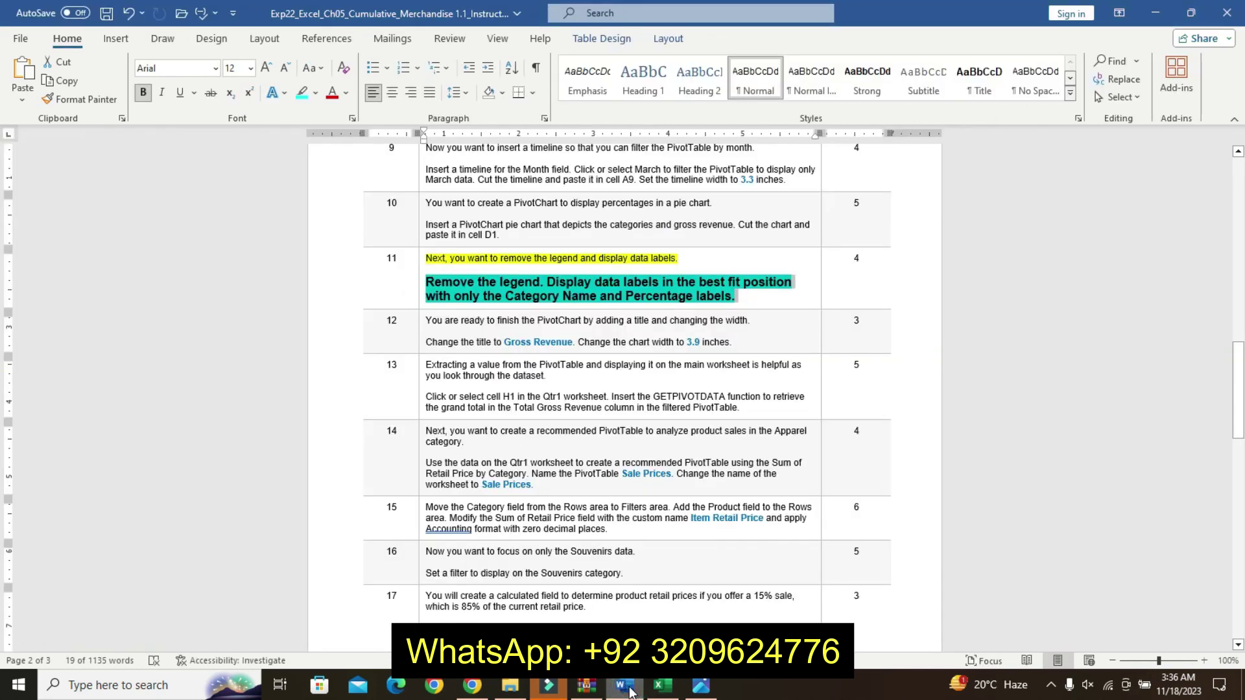
{"action": "left_click", "coordinate": [659, 688]}
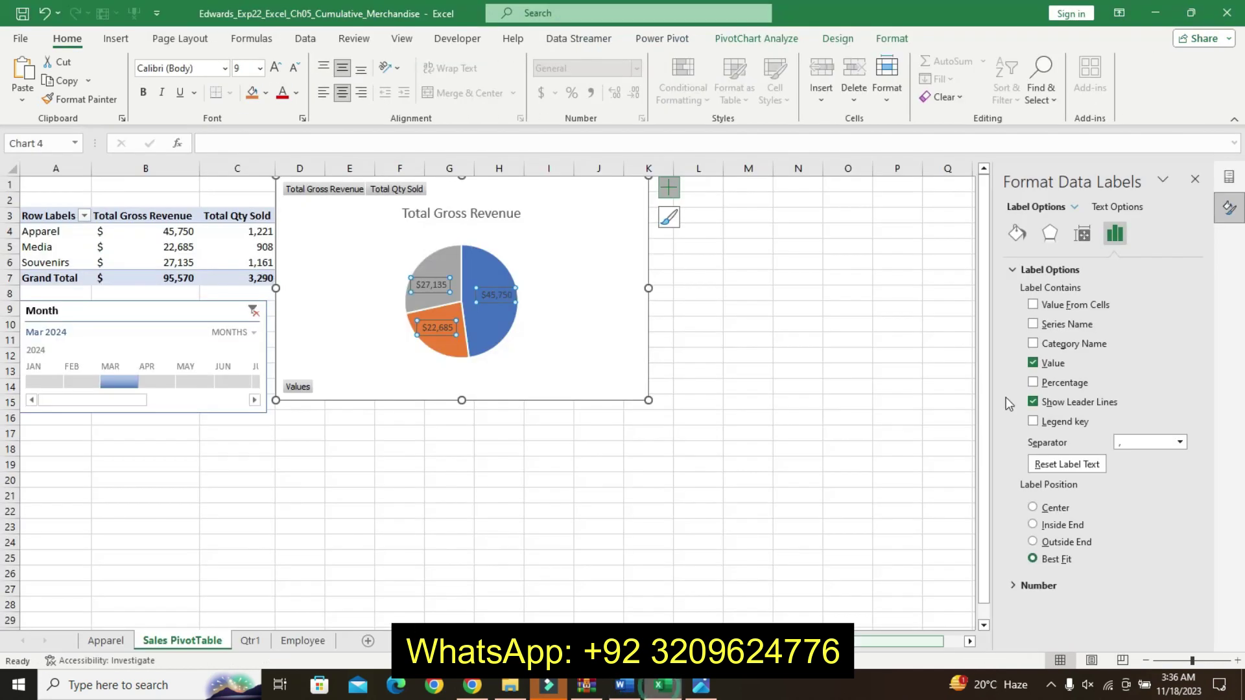
{"action": "left_click", "coordinate": [1033, 344]}
{"action": "left_click", "coordinate": [1033, 363]}
{"action": "left_click", "coordinate": [1033, 382]}
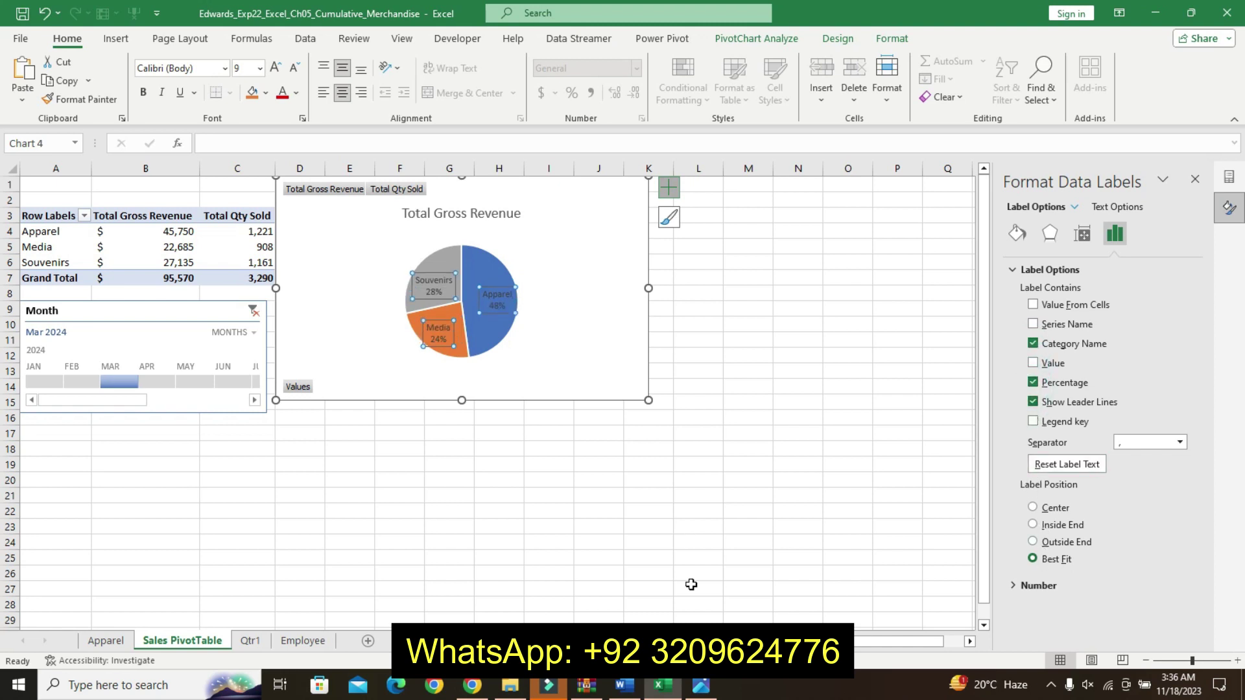
Switch to Word and undo all the highlighting and text formatting applied to the step 11 instructions
{"action": "left_click", "coordinate": [625, 687]}
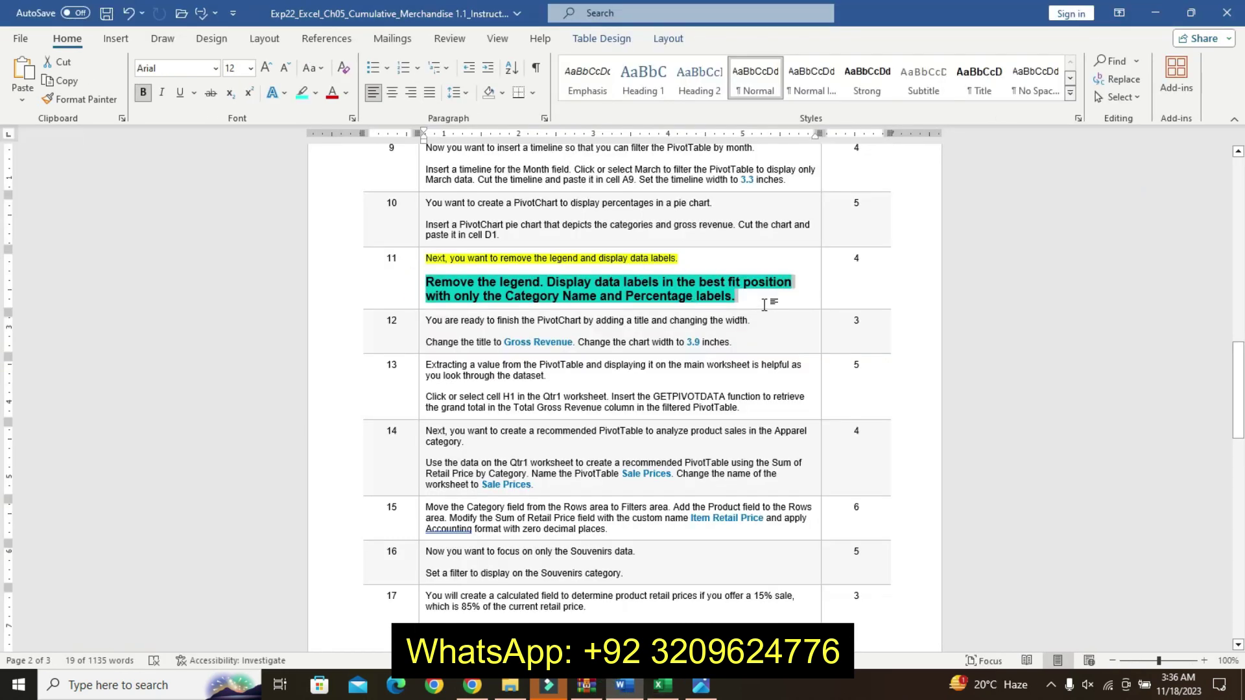
{"action": "key", "text": "ctrl+b"}
{"action": "key", "text": "ctrl+bracketleft"}
{"action": "key", "text": "ctrl+bracketleft"}
{"action": "key", "text": "ctrl+bracketleft"}
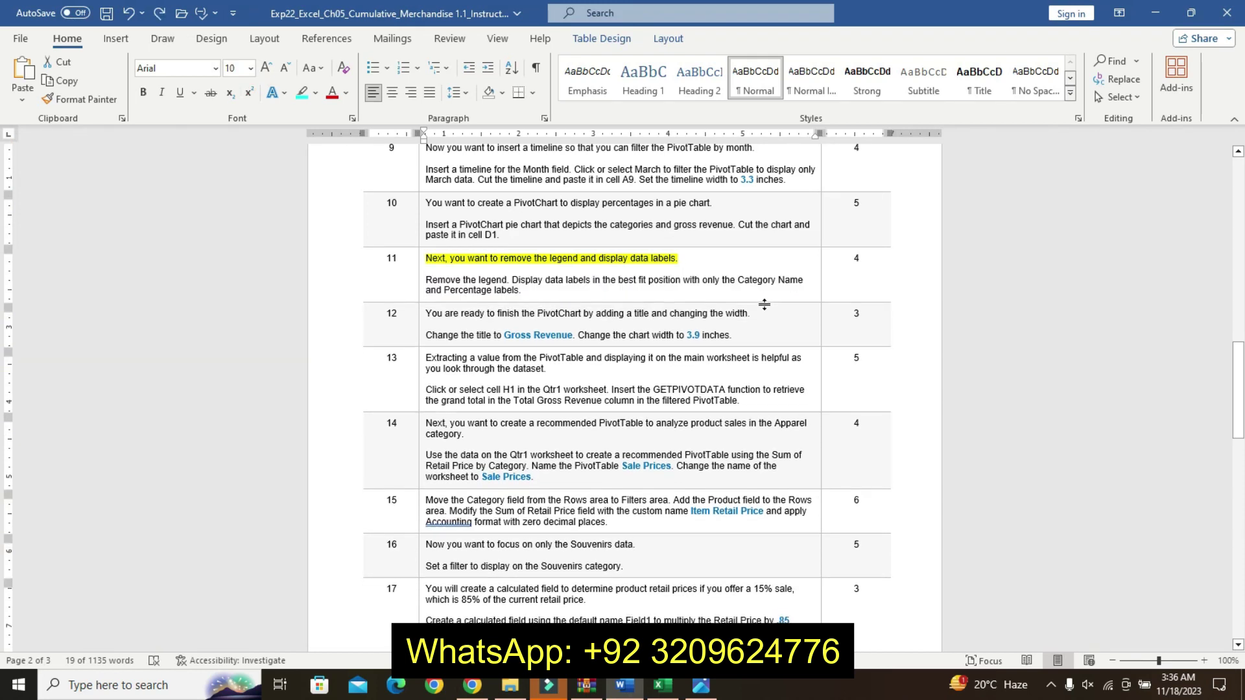
{"action": "key", "text": "ctrl+Up"}
{"action": "key", "text": "ctrl+Up"}
{"action": "key", "text": "ctrl+shift+Down"}
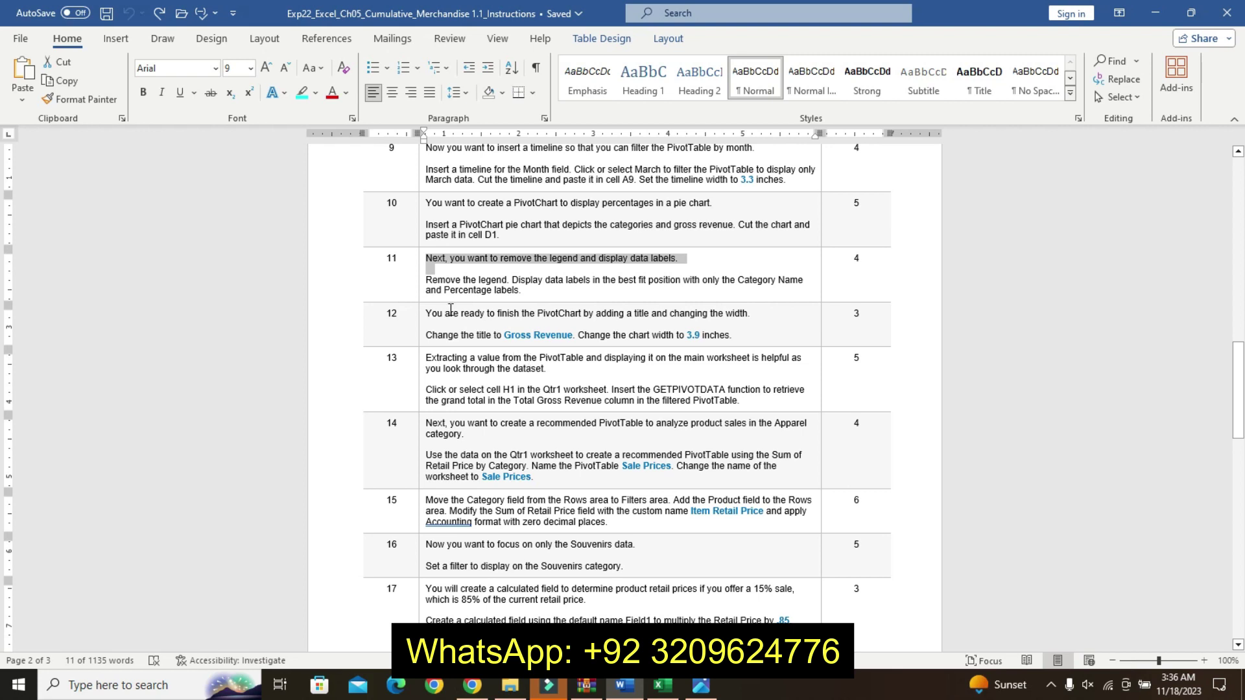
Highlight the opening sentence of step 12 about adding a title and changing the width in yellow
{"action": "triple_click", "coordinate": [431, 312]}
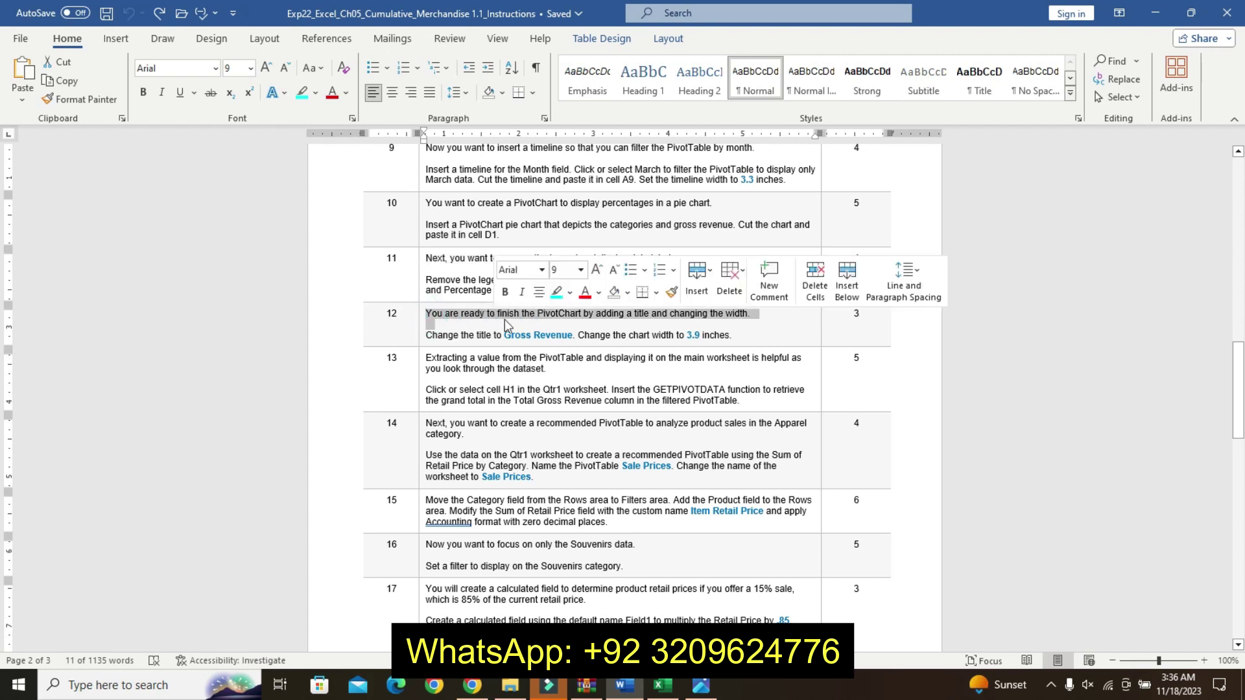
{"action": "left_click", "coordinate": [570, 293]}
{"action": "left_click", "coordinate": [559, 310]}
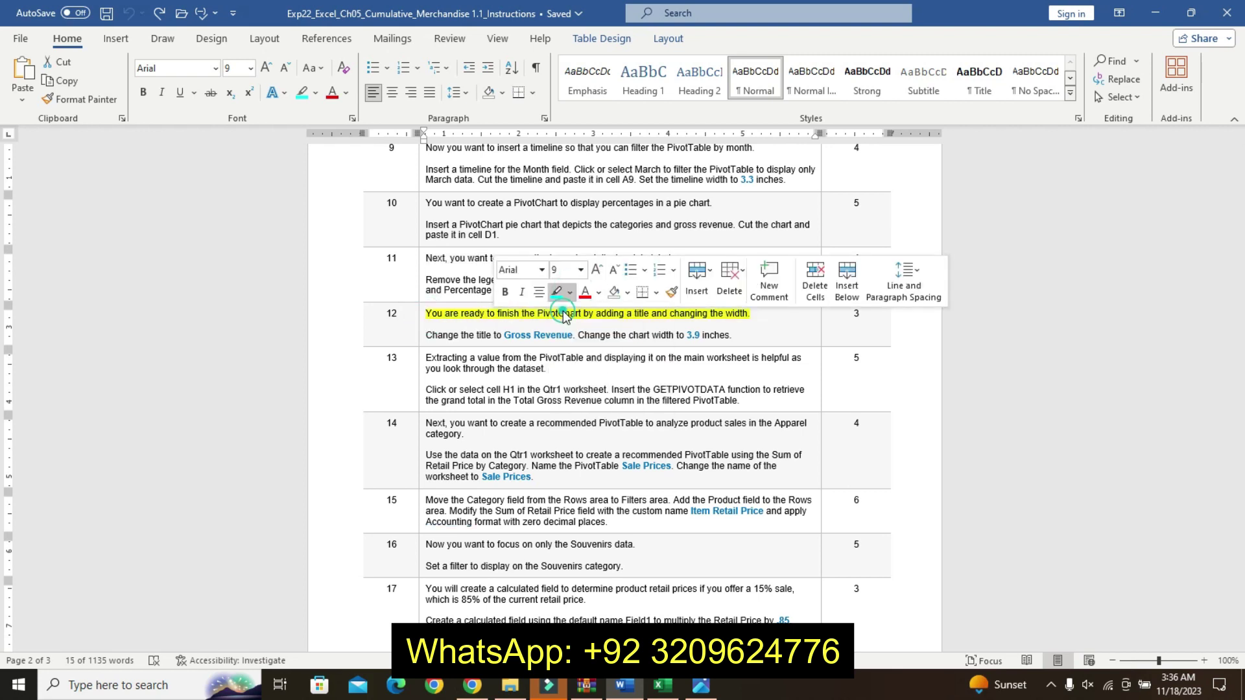
Enlarge the step 12 instruction about the chart title and width to 11 pt, bold it and highlight it in turquoise
{"action": "left_click", "coordinate": [411, 336]}
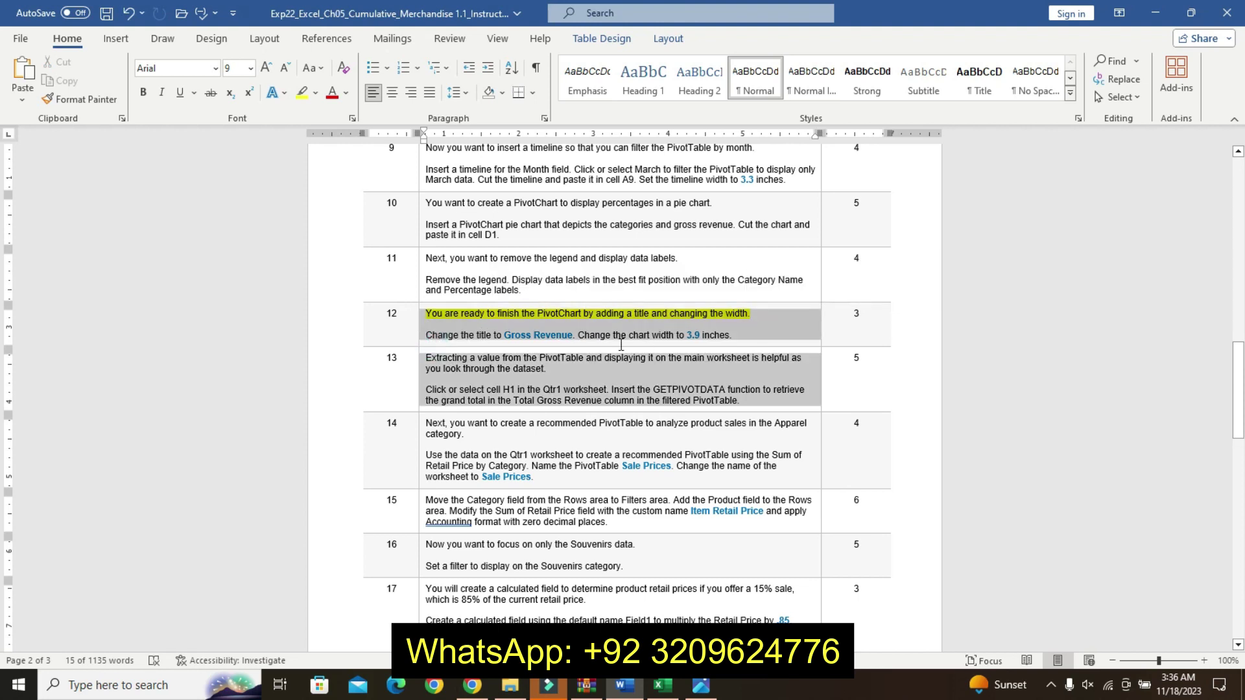
{"action": "left_click", "coordinate": [596, 335]}
{"action": "left_click_drag", "start_coordinate": [432, 336], "coordinate": [731, 336]}
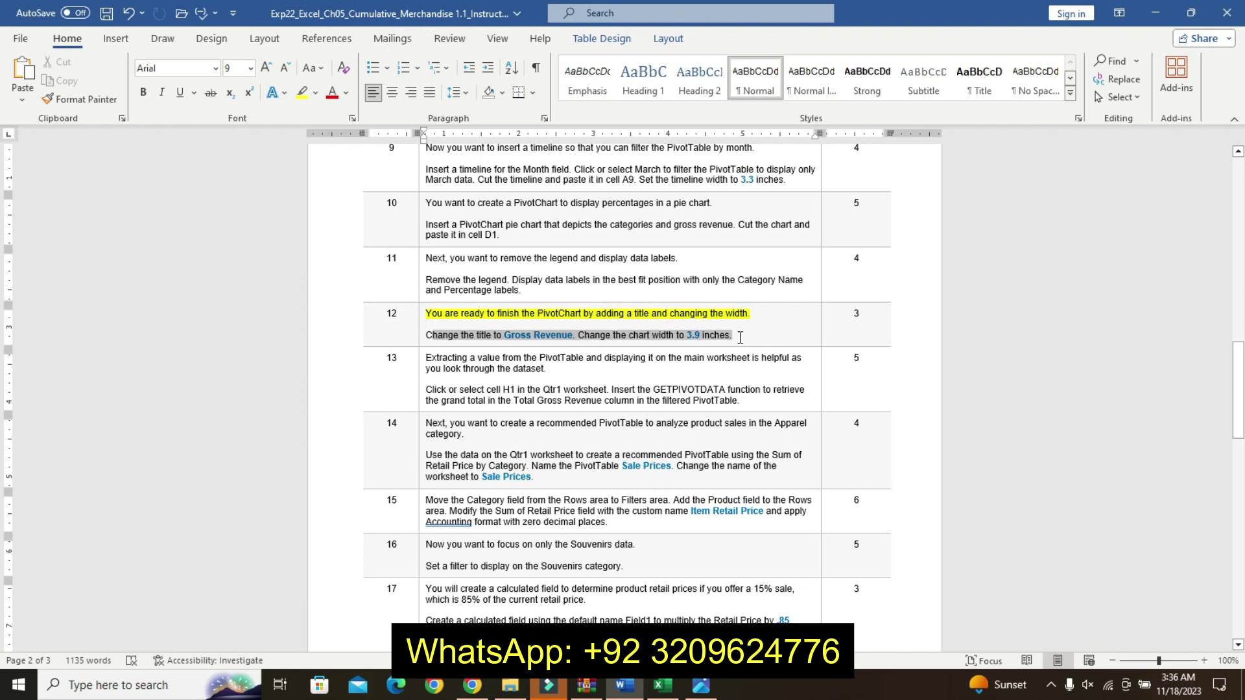
{"action": "left_click", "coordinate": [825, 287]}
{"action": "left_click", "coordinate": [809, 360]}
{"action": "left_click", "coordinate": [750, 310]}
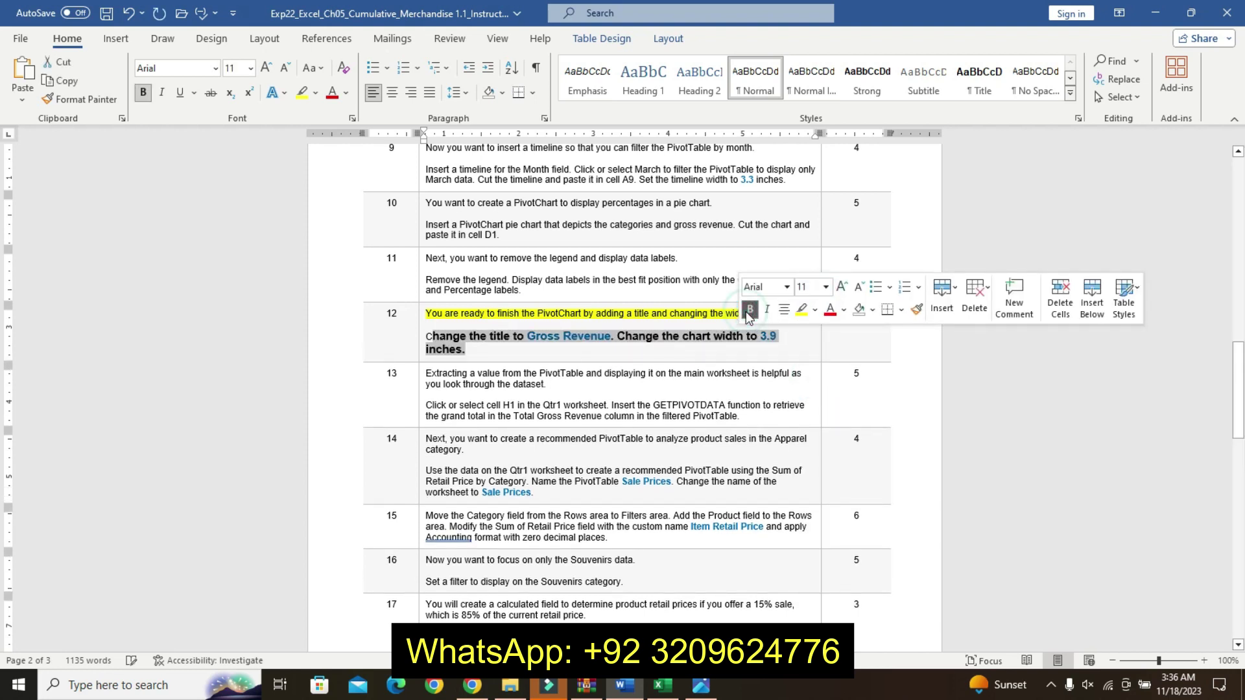
{"action": "left_click", "coordinate": [815, 312]}
{"action": "left_click", "coordinate": [843, 321]}
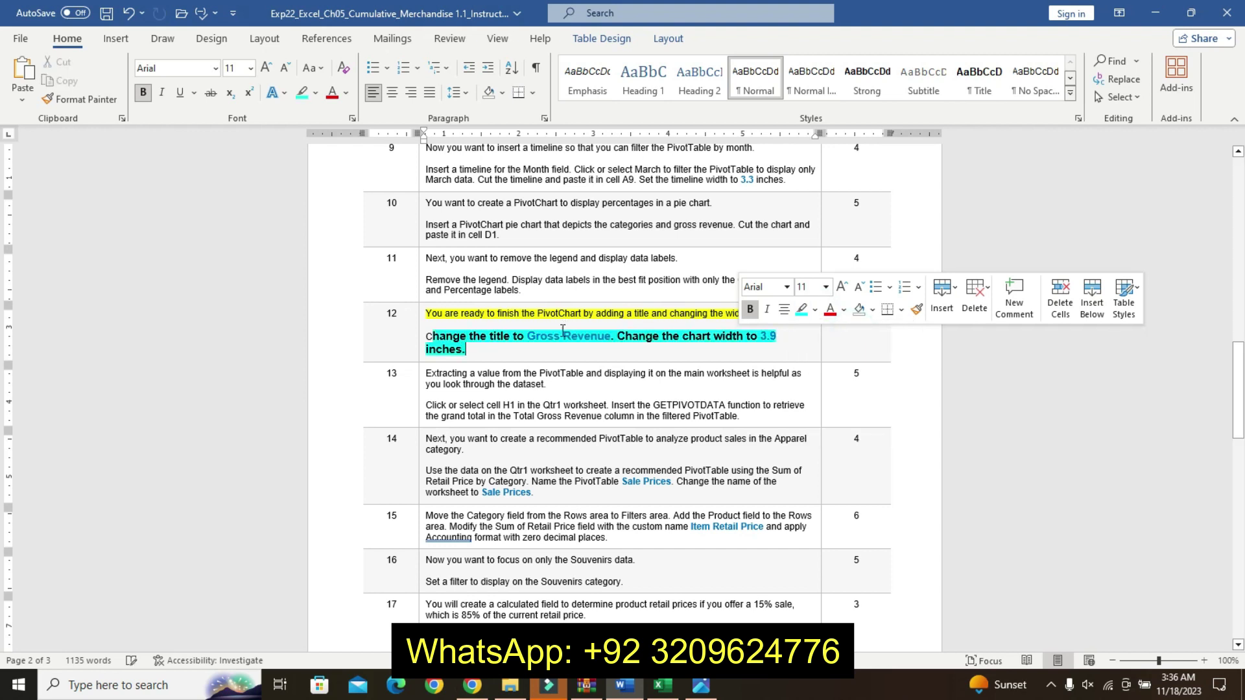
Copy the title text Gross Revenue from step 12 in Word and paste it as the pie PivotChart's title in Excel
{"action": "left_click_drag", "start_coordinate": [534, 337], "coordinate": [597, 342]}
{"action": "key", "text": "ctrl+c"}
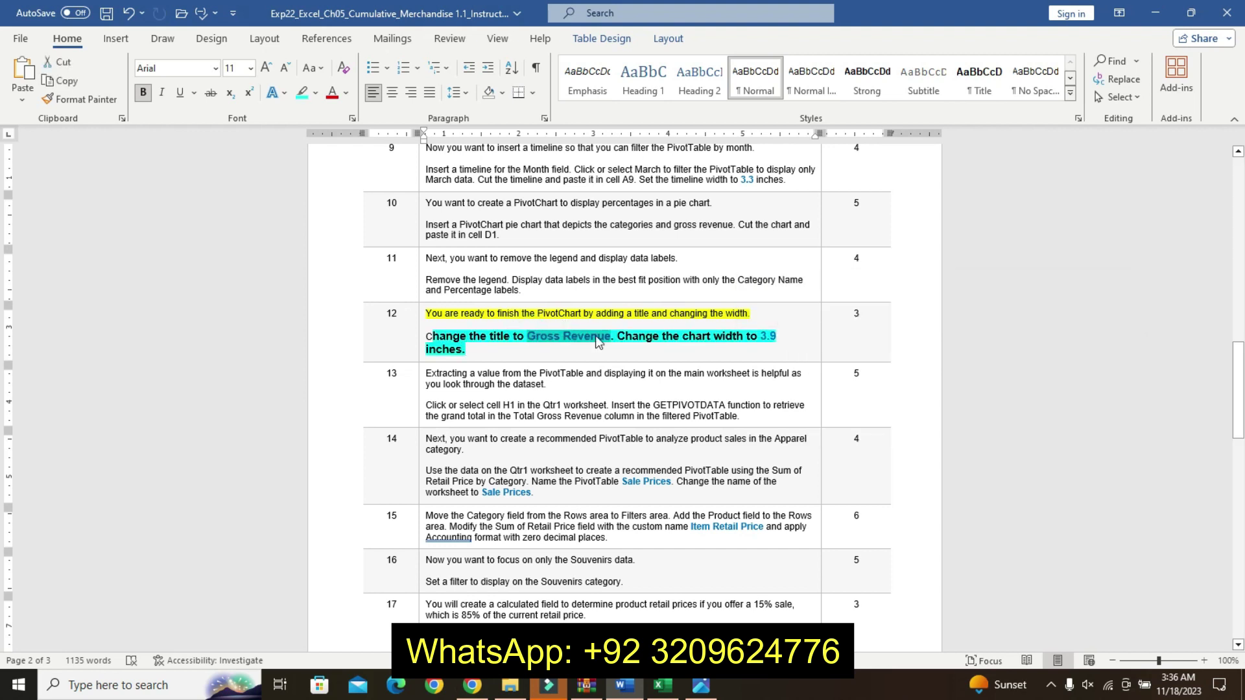
{"action": "left_click", "coordinate": [662, 685]}
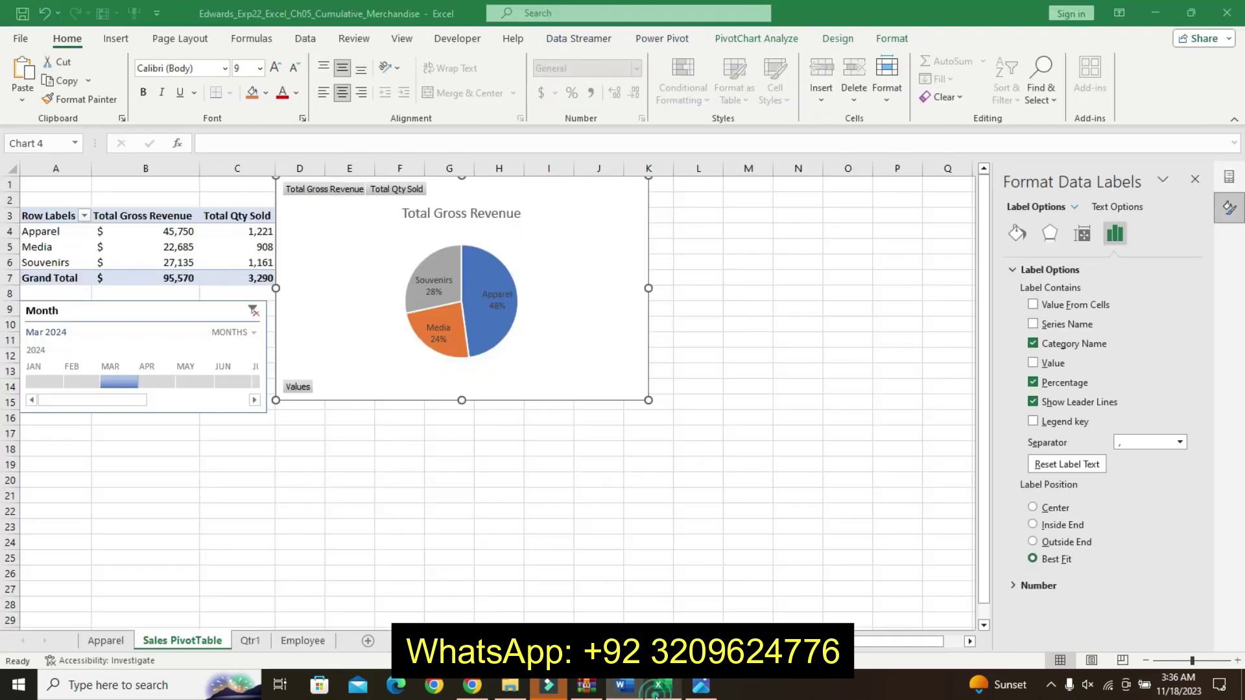
{"action": "left_click", "coordinate": [450, 215]}
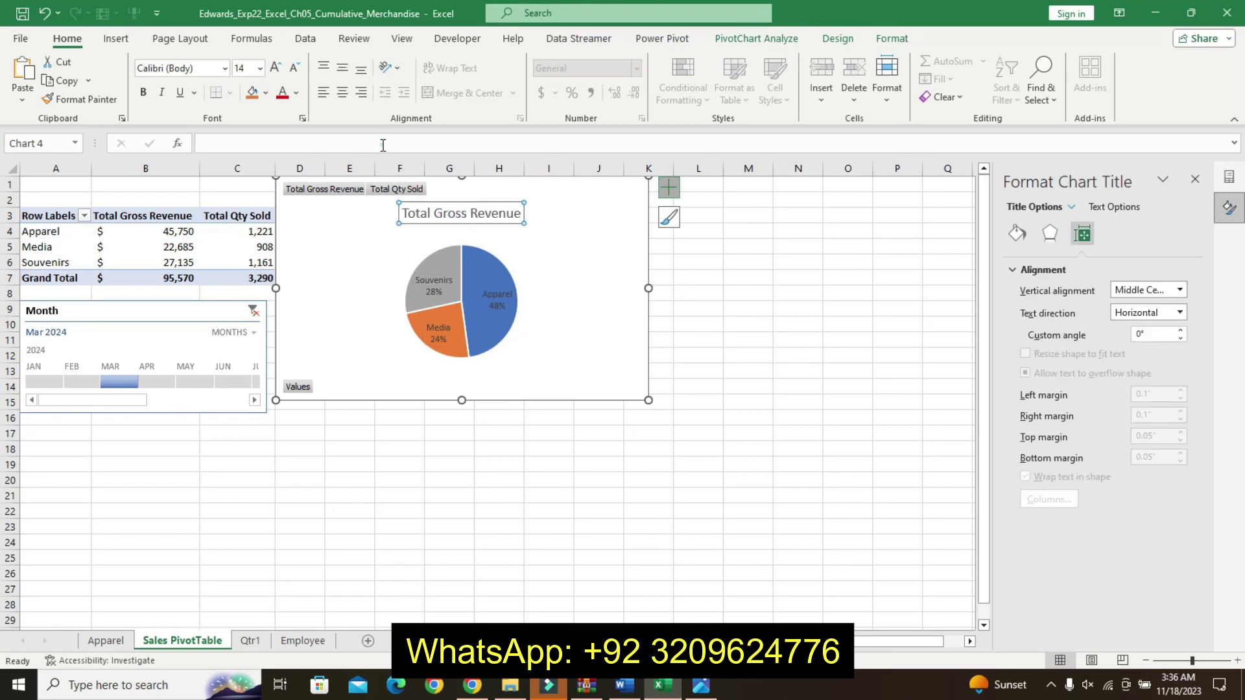
{"action": "left_click", "coordinate": [382, 145]}
{"action": "key", "text": "ctrl+v"}
{"action": "key", "text": "Return"}
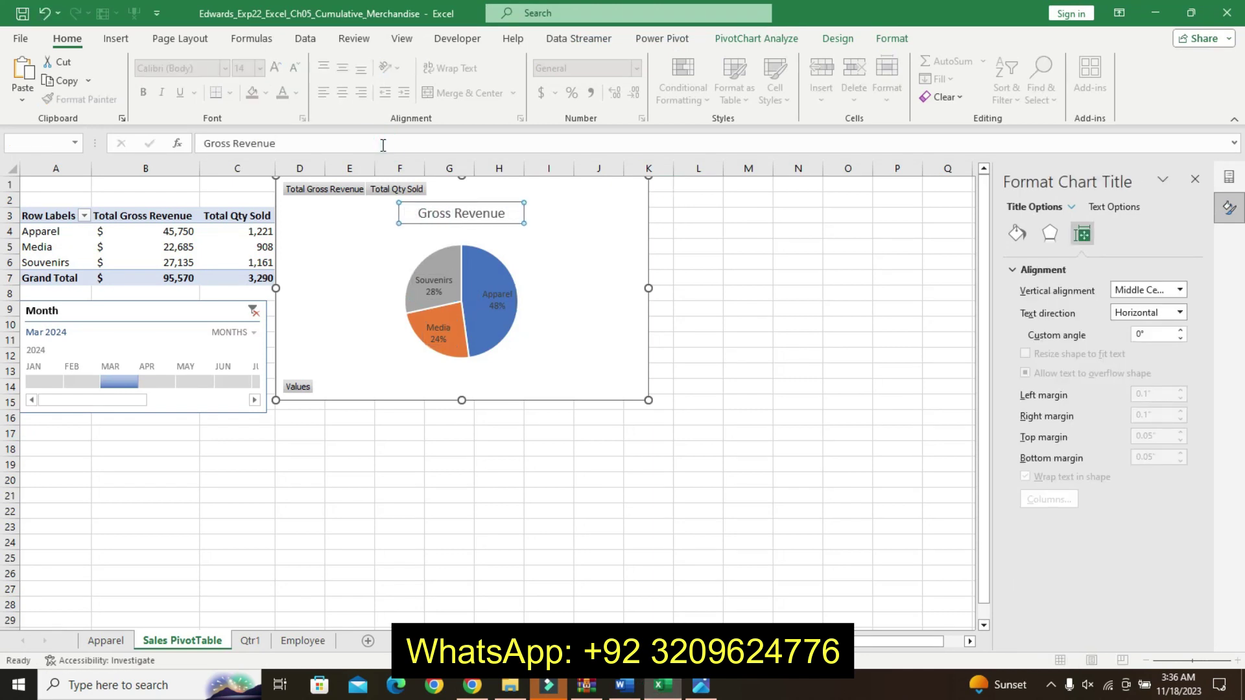
Check the required chart width in Word, then set the pie PivotChart's width to 3.9 inches in Excel
{"action": "left_click", "coordinate": [624, 686]}
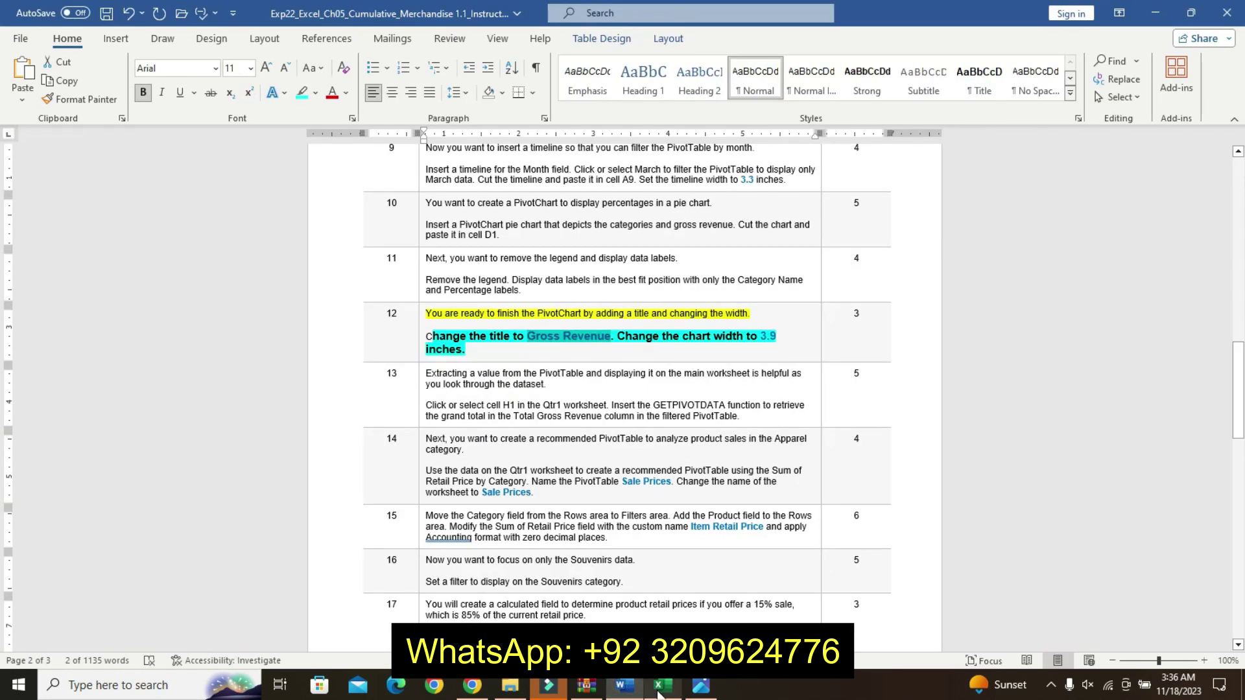
{"action": "left_click", "coordinate": [658, 692]}
{"action": "left_click", "coordinate": [633, 240]}
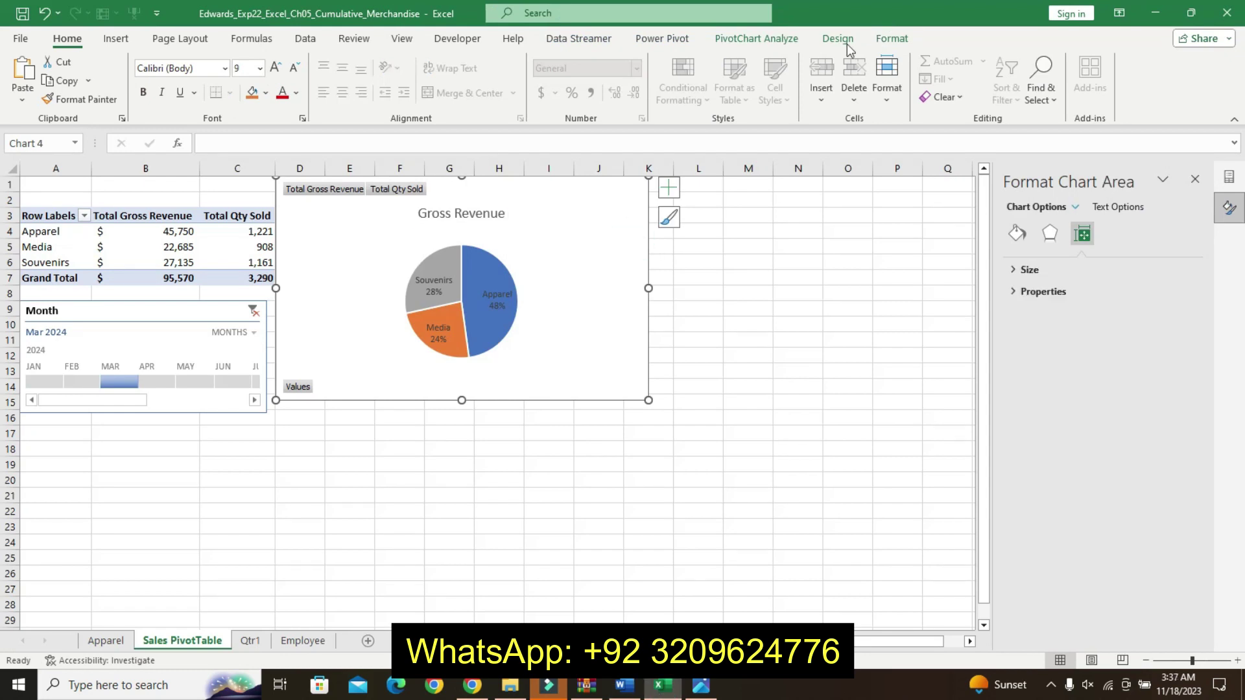
{"action": "left_click", "coordinate": [756, 38]}
{"action": "left_click", "coordinate": [838, 38]}
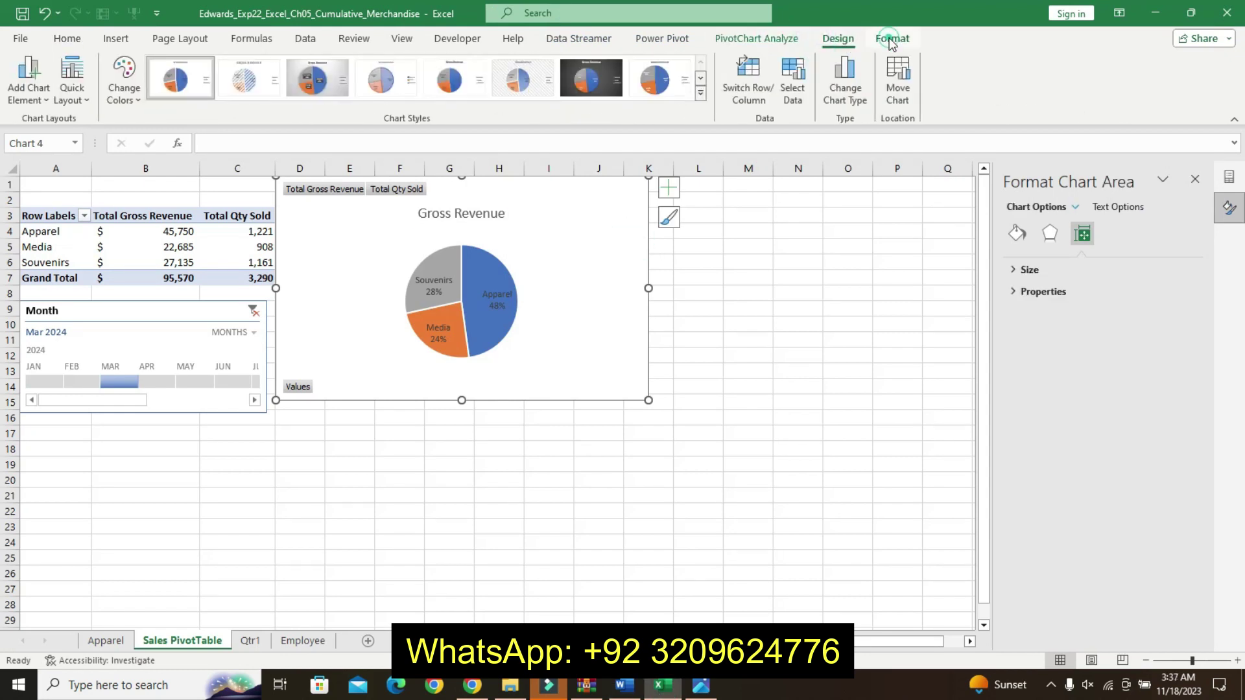
{"action": "left_click", "coordinate": [890, 39]}
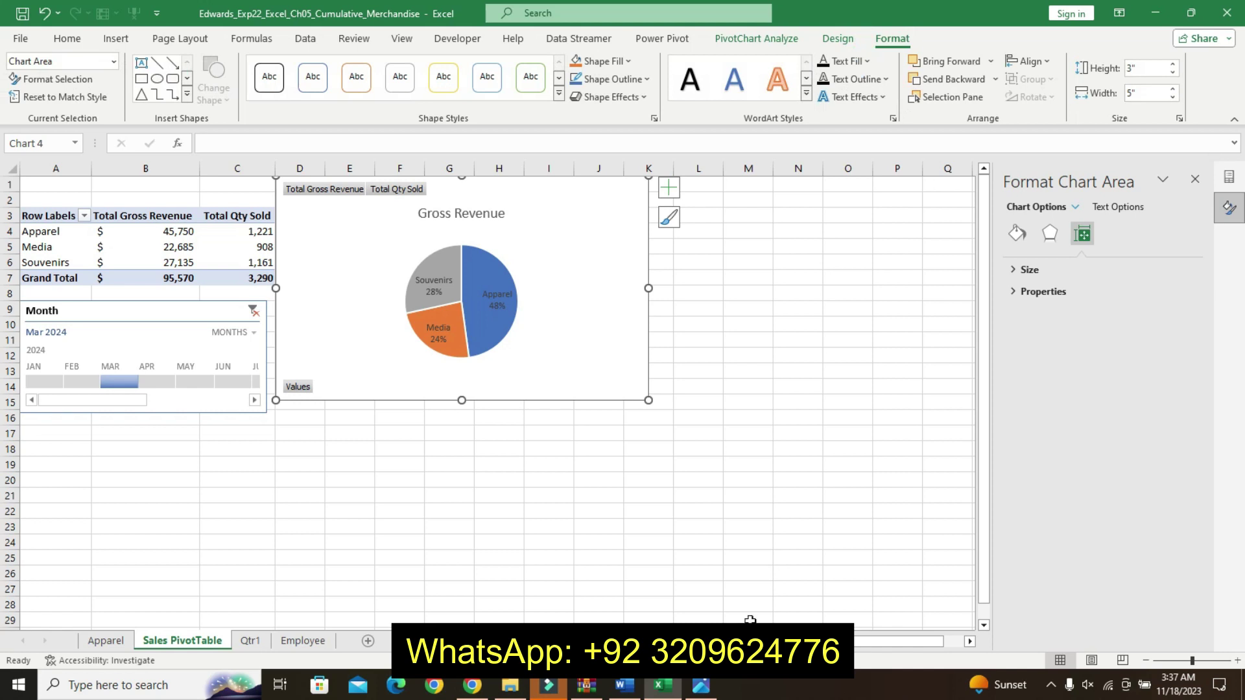
{"action": "left_click", "coordinate": [624, 685]}
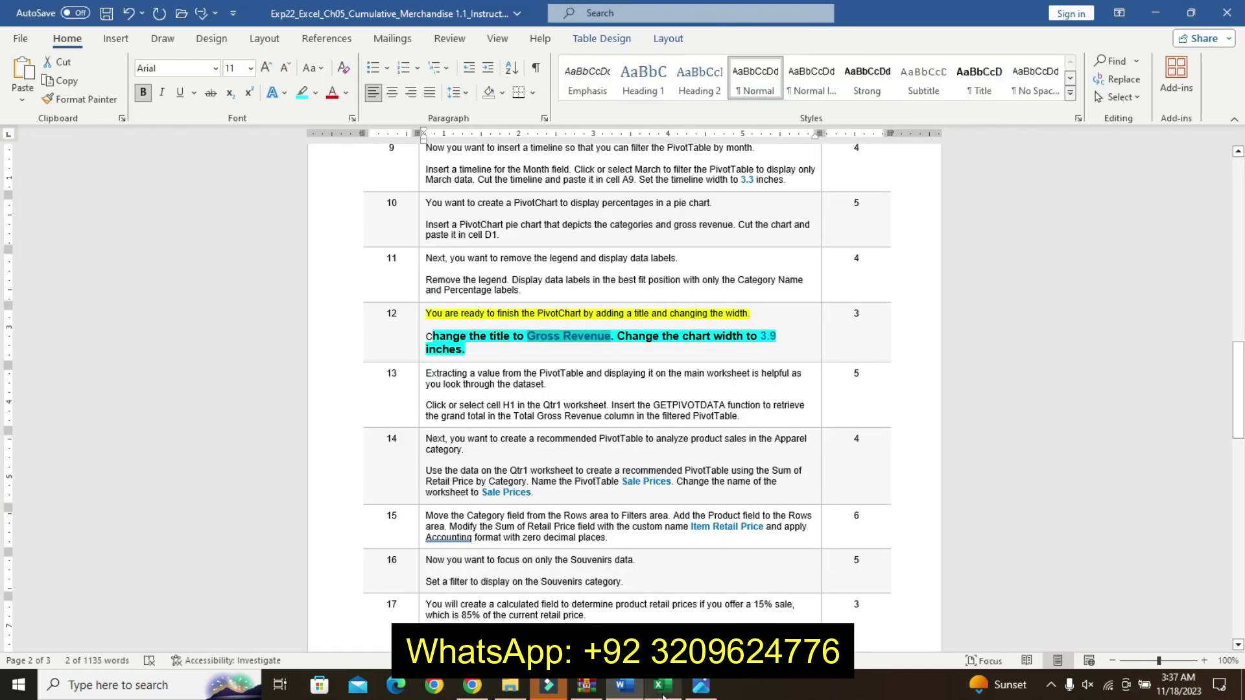
{"action": "left_click", "coordinate": [661, 688]}
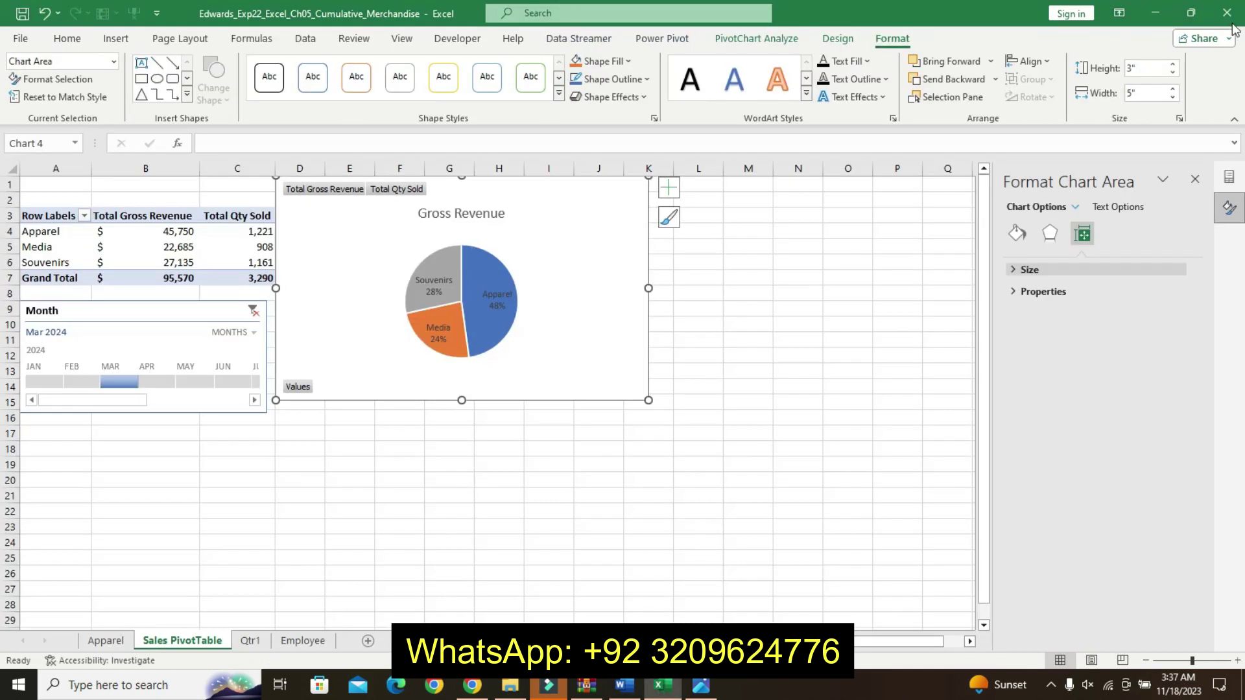
{"action": "left_click", "coordinate": [1172, 98]}
{"action": "left_click", "coordinate": [1173, 98]}
{"action": "left_click", "coordinate": [1173, 98]}
{"action": "left_click", "coordinate": [1173, 98]}
{"action": "left_click", "coordinate": [1173, 98]}
{"action": "left_click", "coordinate": [1172, 97]}
{"action": "left_click", "coordinate": [1172, 98]}
{"action": "left_click", "coordinate": [1173, 98]}
{"action": "left_click", "coordinate": [1173, 98]}
{"action": "left_click", "coordinate": [1172, 98]}
{"action": "left_click", "coordinate": [1173, 98]}
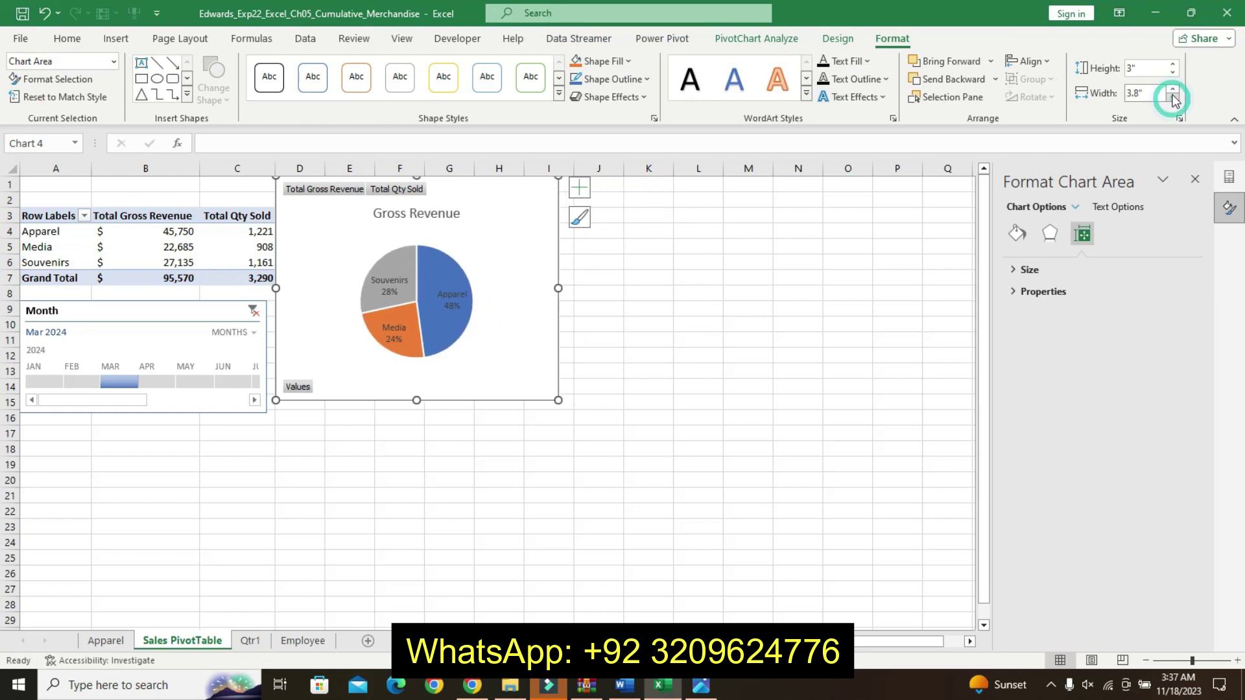
{"action": "left_click", "coordinate": [1172, 90]}
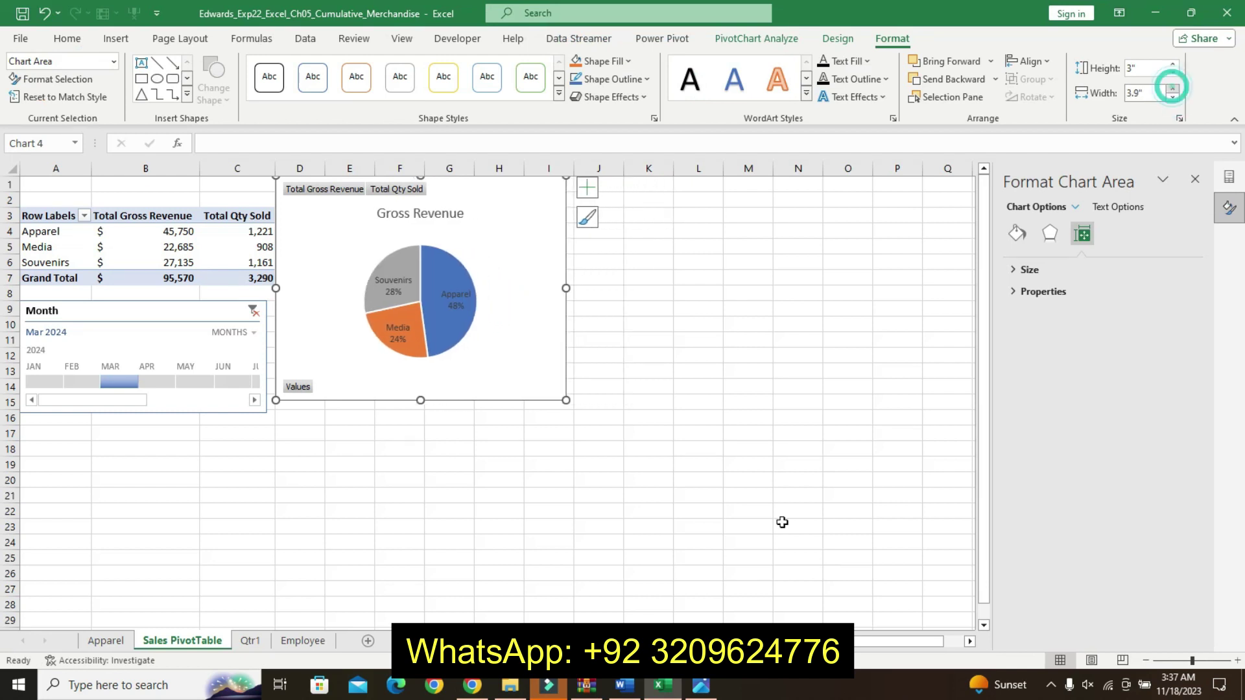
Switch to Word and undo all the highlighting and text formatting applied to the step 12 instructions
{"action": "left_click", "coordinate": [637, 691]}
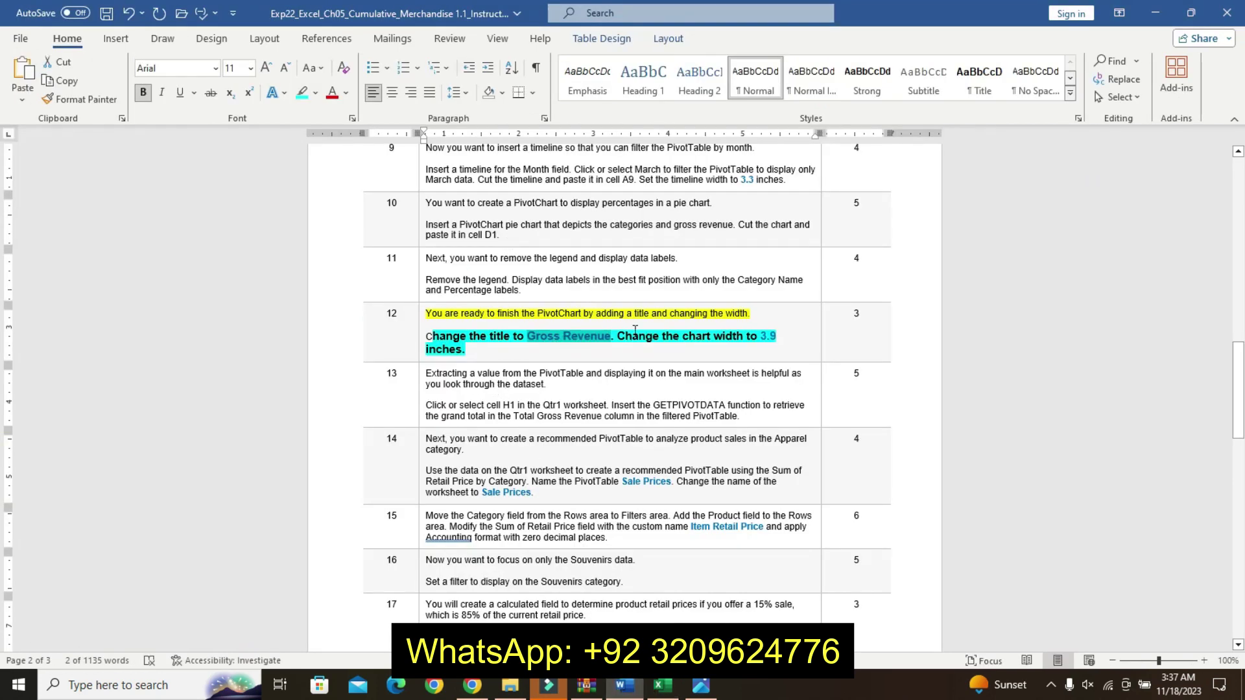
{"action": "key", "text": "ctrl+z"}
{"action": "key", "text": "ctrl+z"}
{"action": "key", "text": "ctrl+z"}
{"action": "key", "text": "ctrl+z"}
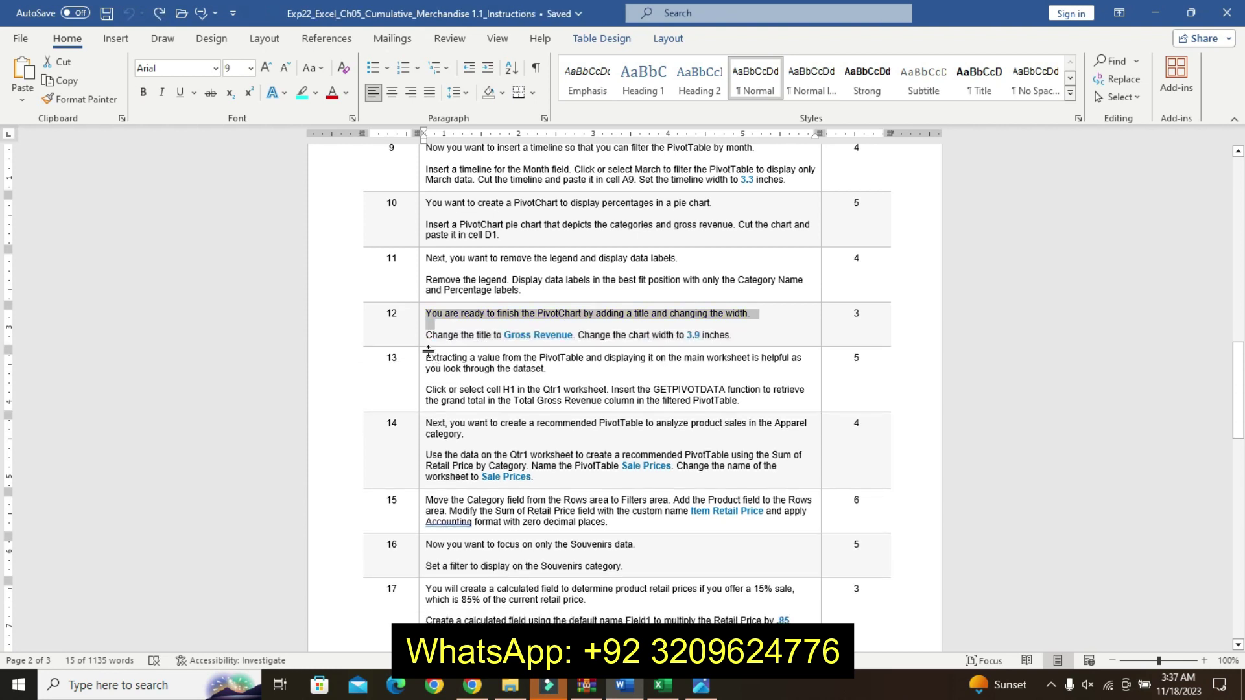
Highlight the opening sentence of step 13 about extracting a value from the PivotTable in yellow
{"action": "left_click_drag", "start_coordinate": [432, 358], "coordinate": [550, 373]}
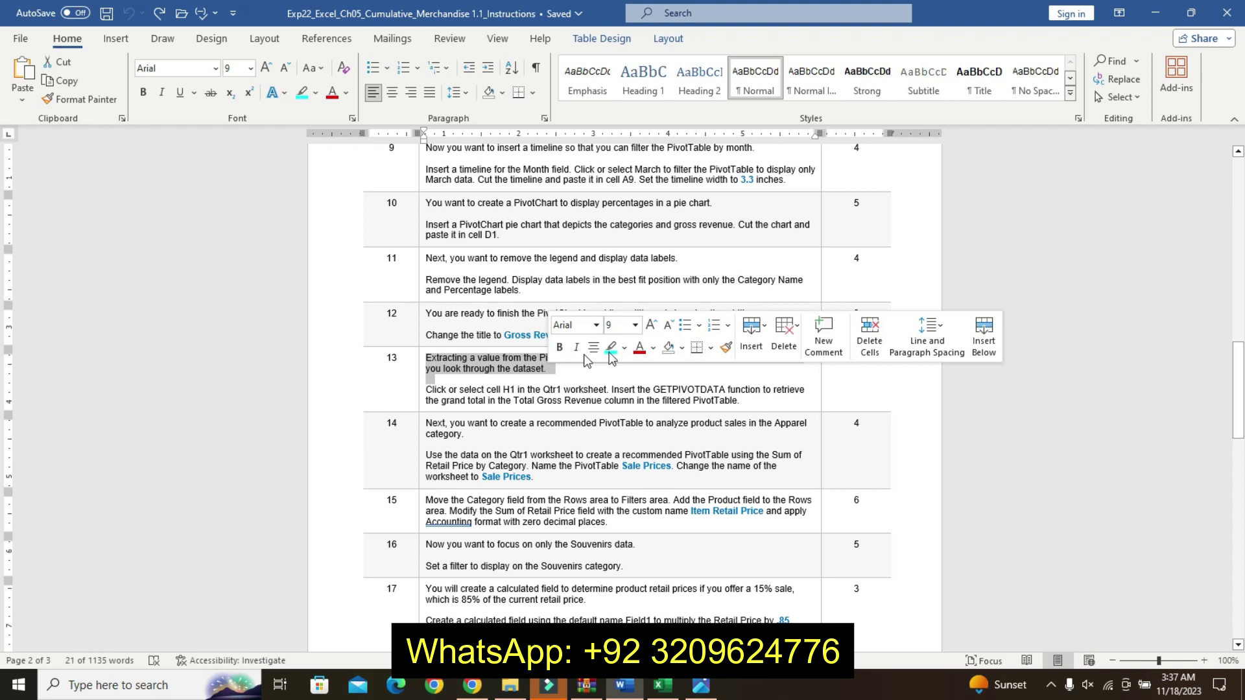
{"action": "left_click", "coordinate": [624, 348]}
{"action": "left_click", "coordinate": [612, 369]}
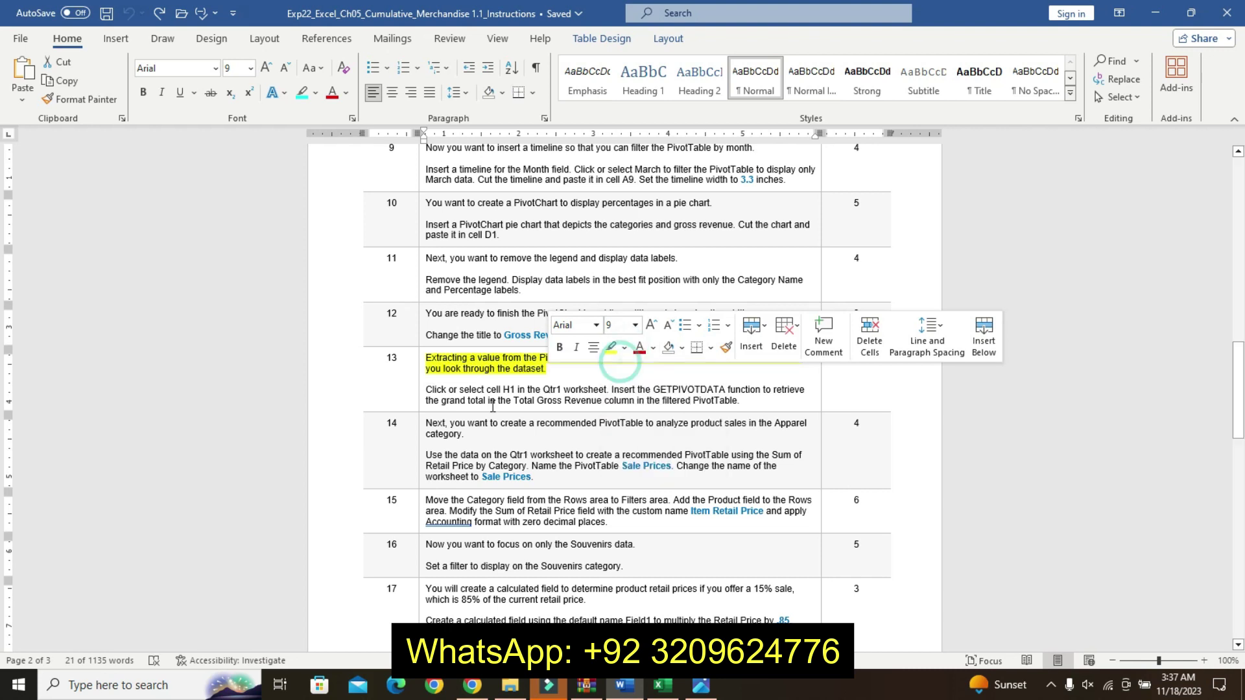
Format the GETPIVOTDATA instruction paragraph in step 13 as 12 pt bold text with turquoise highlighting
{"action": "left_click_drag", "start_coordinate": [434, 390], "coordinate": [739, 401]}
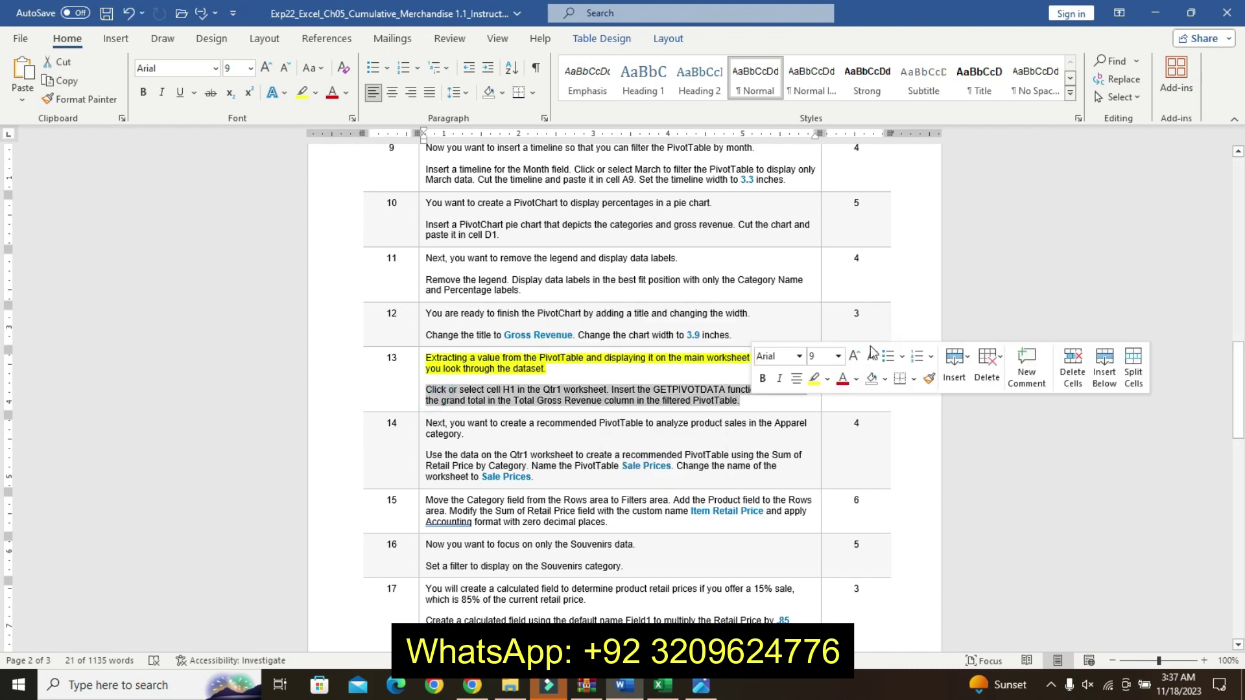
{"action": "left_click", "coordinate": [853, 357]}
{"action": "left_click", "coordinate": [853, 358]}
{"action": "left_click", "coordinate": [853, 357]}
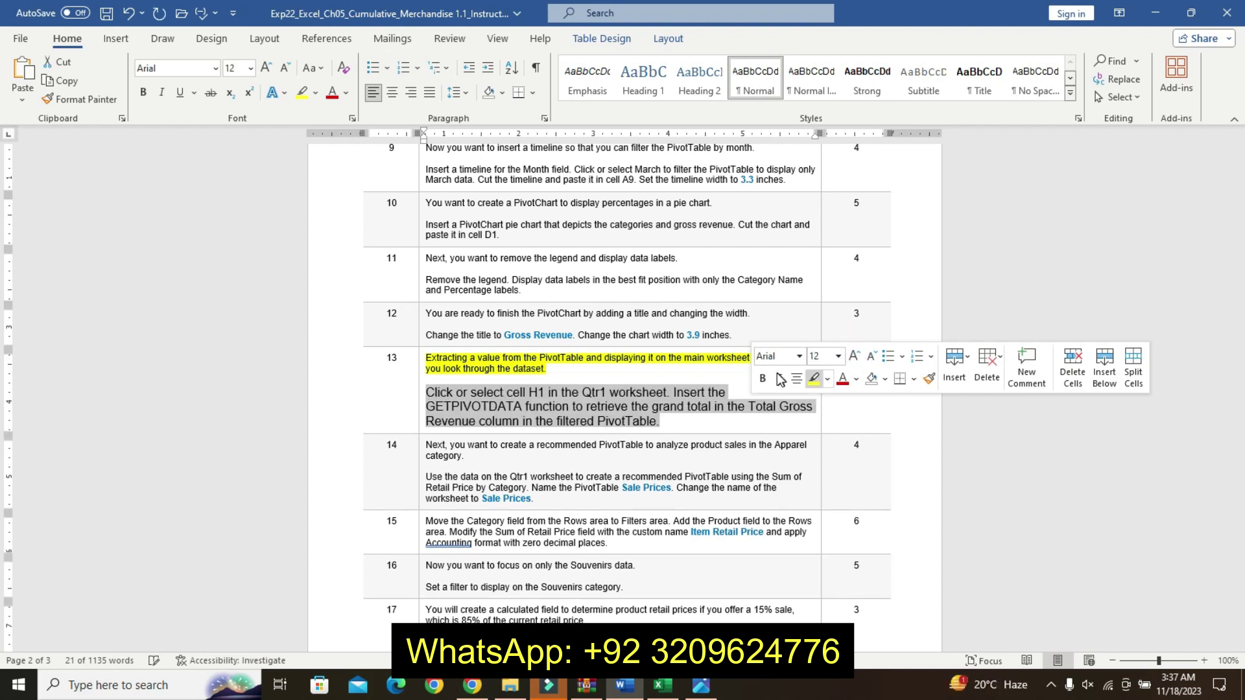
{"action": "left_click", "coordinate": [761, 379]}
{"action": "left_click", "coordinate": [827, 379]}
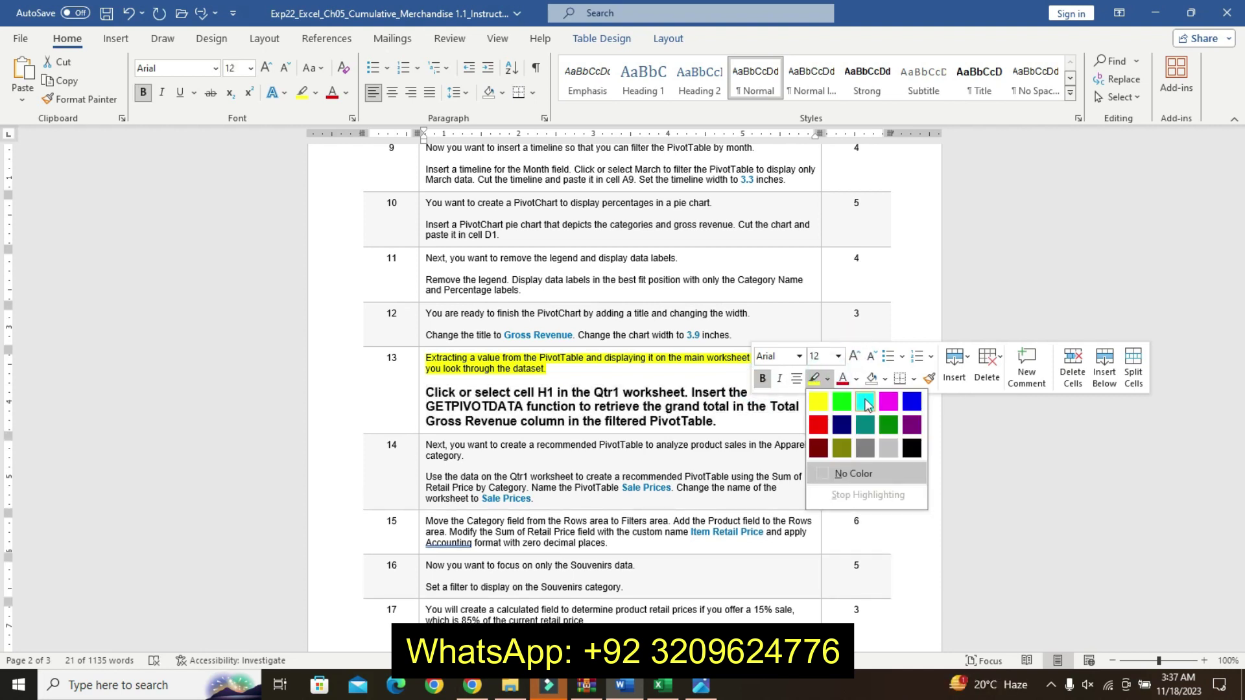
{"action": "left_click", "coordinate": [866, 402]}
{"action": "left_click", "coordinate": [541, 376]}
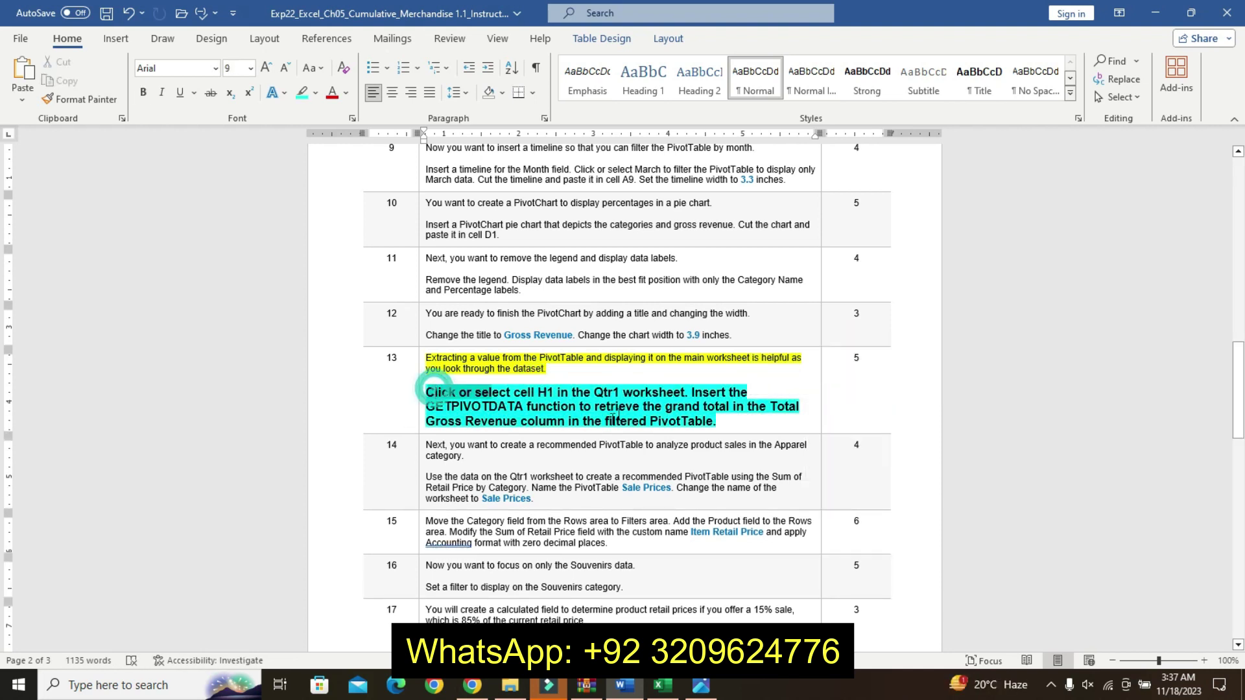
{"action": "triple_click", "coordinate": [727, 422]}
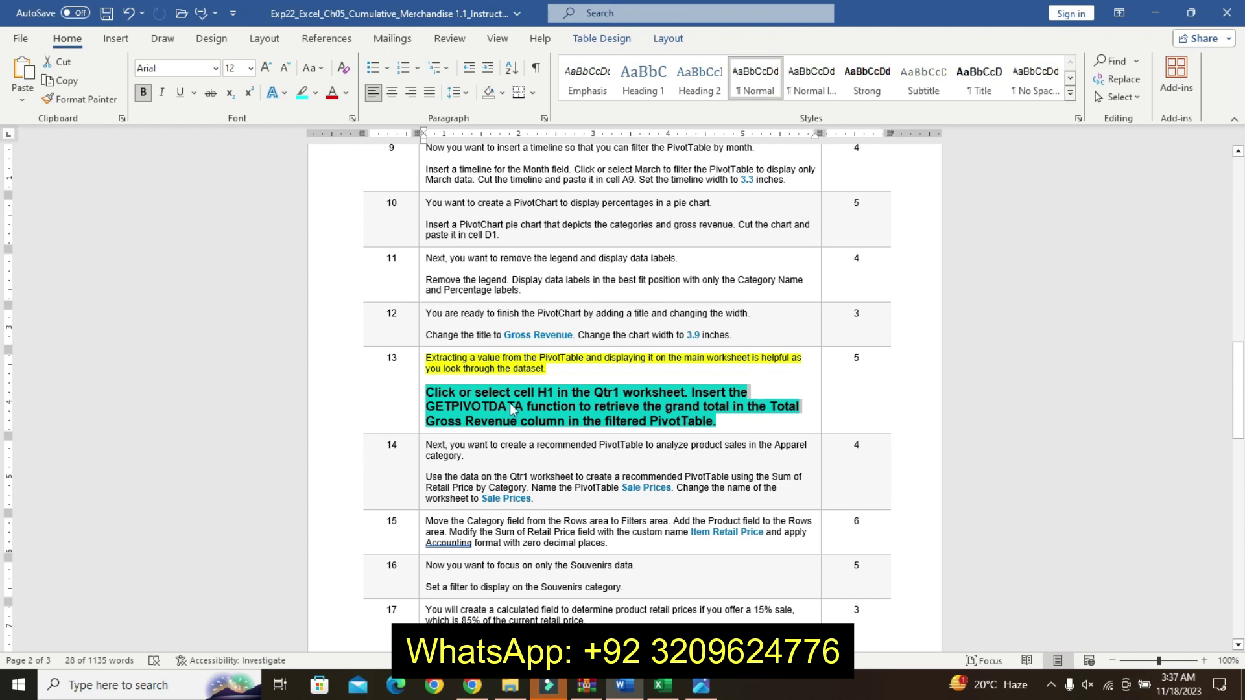
Switch to Excel and start a formula in cell H1 of the Qtr1 worksheet
{"action": "left_click", "coordinate": [659, 695]}
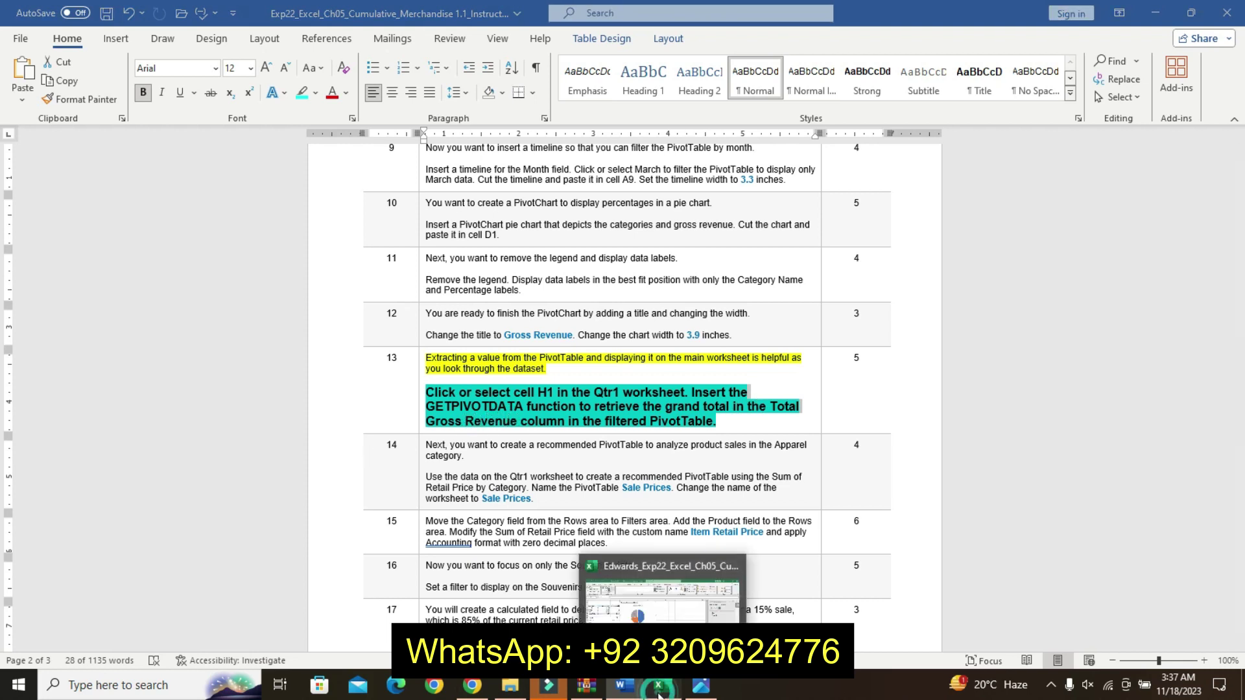
{"action": "left_click", "coordinate": [253, 641]}
{"action": "left_click_drag", "start_coordinate": [984, 272], "coordinate": [985, 254]}
{"action": "left_click", "coordinate": [519, 184]}
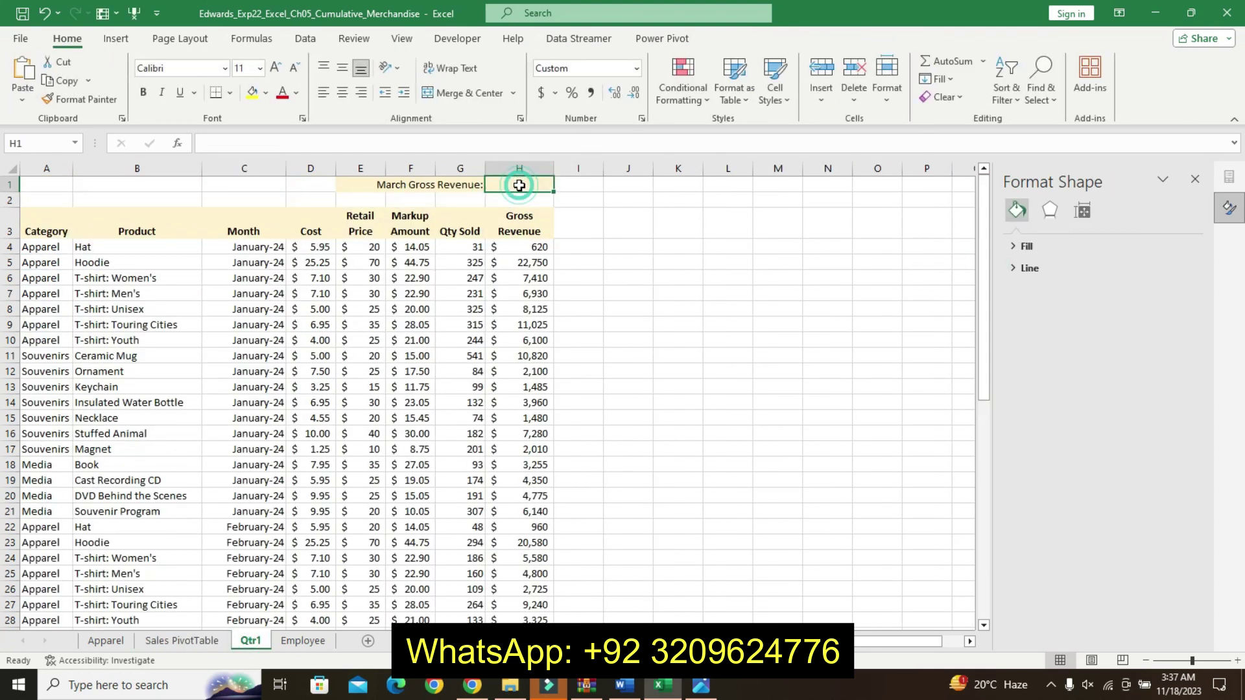
{"action": "type", "text": "="}
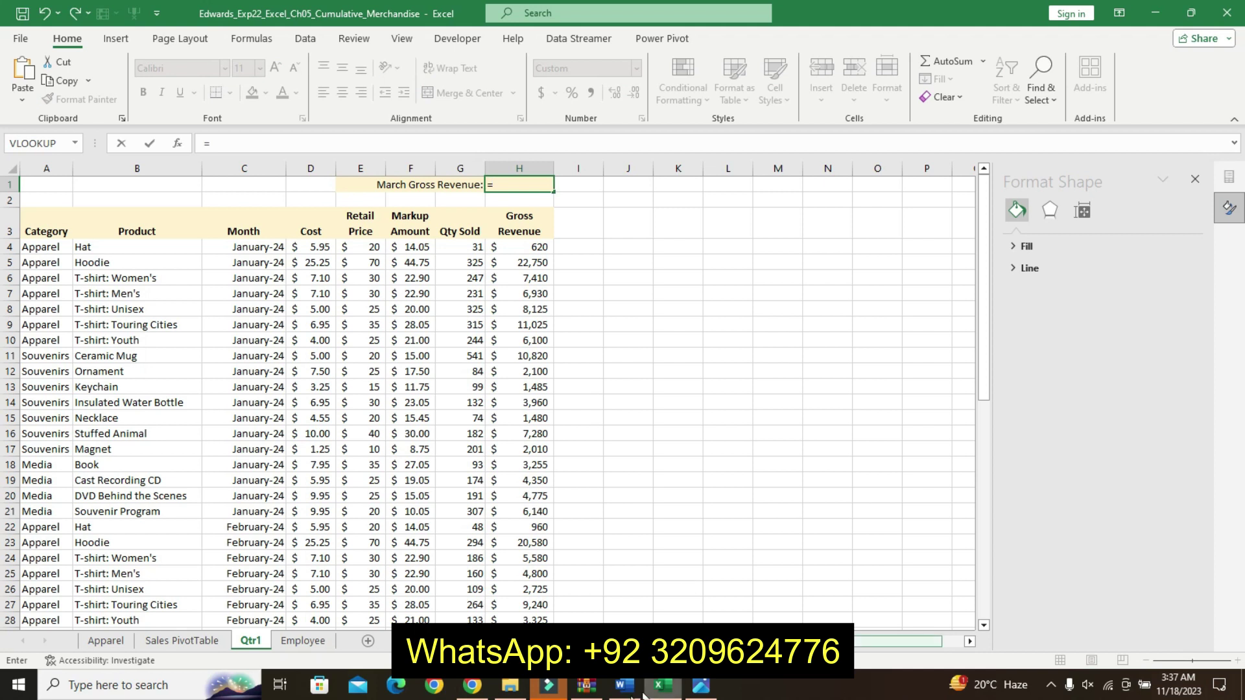
Check step 13 in Word, then complete the H1 formula with GETPIVOTDATA for the Total Gross Revenue grand total in B7 of Sales PivotTable
{"action": "left_click", "coordinate": [624, 687]}
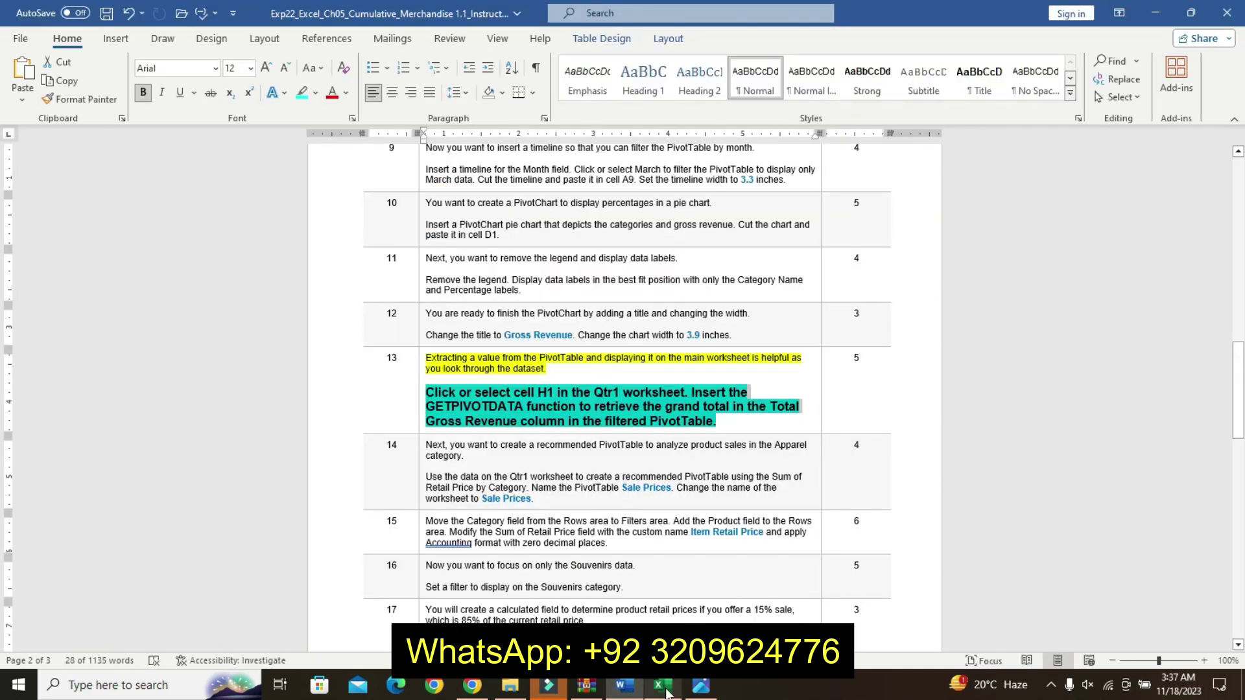
{"action": "mouse_move", "coordinate": [666, 692]}
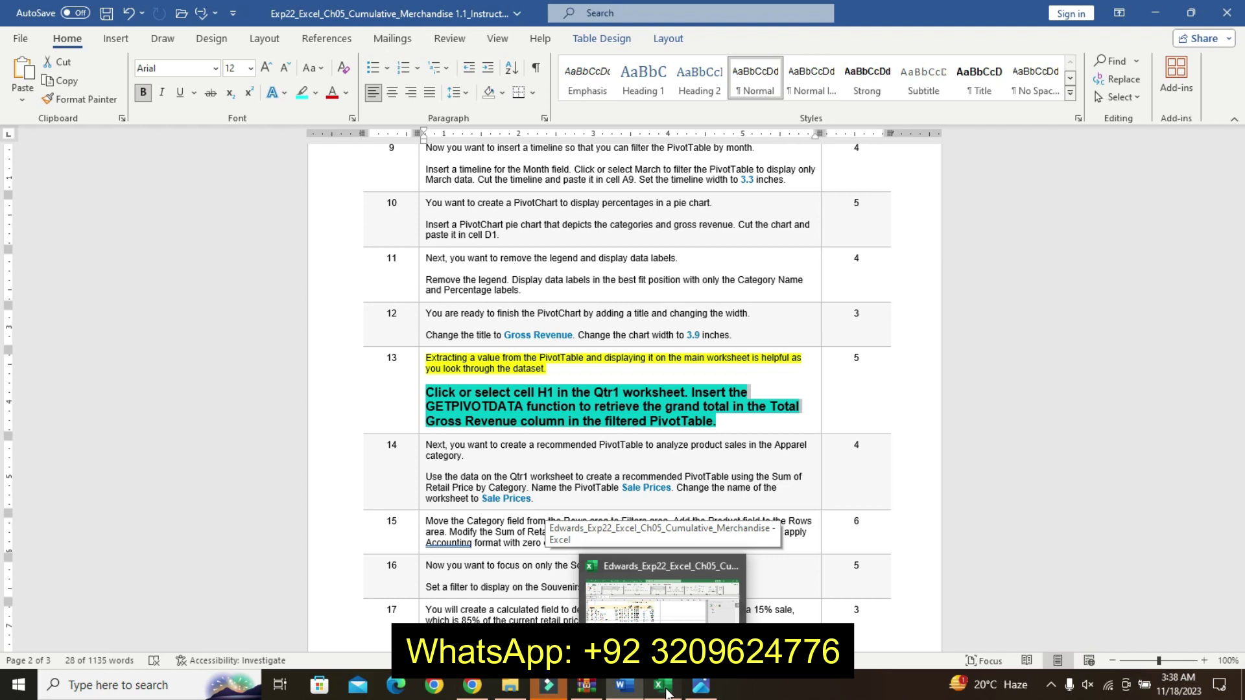
{"action": "left_click", "coordinate": [666, 692]}
{"action": "left_click", "coordinate": [199, 642]}
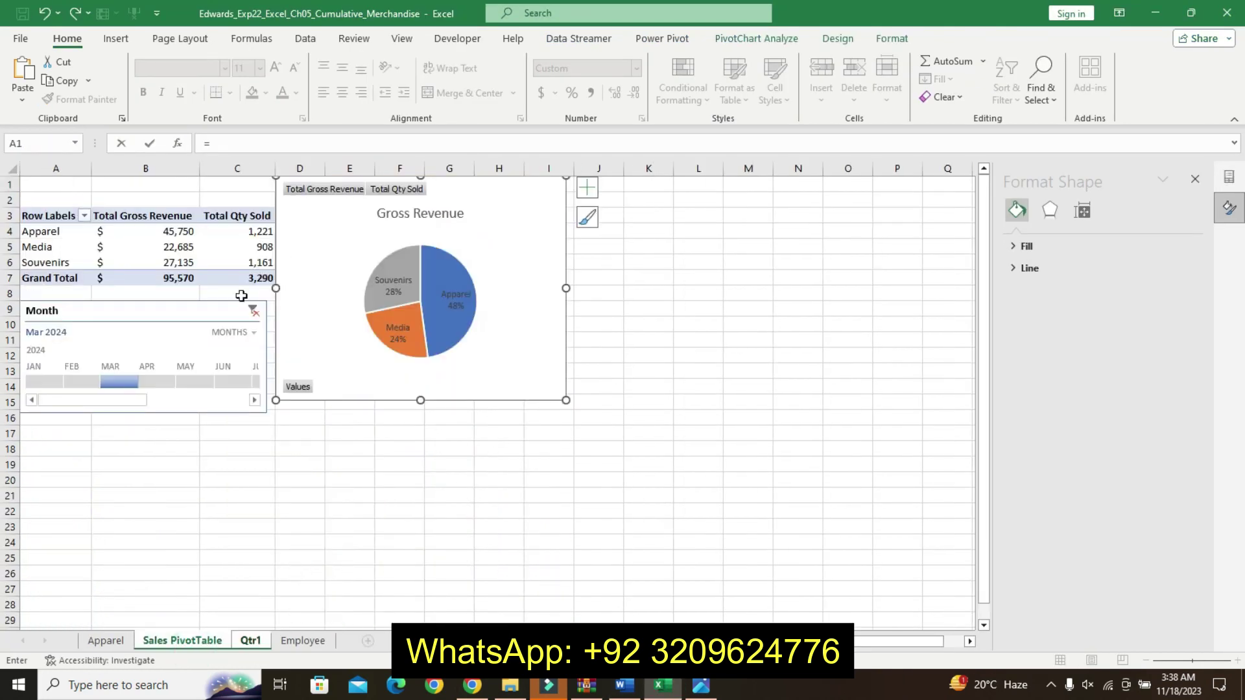
{"action": "left_click", "coordinate": [623, 692]}
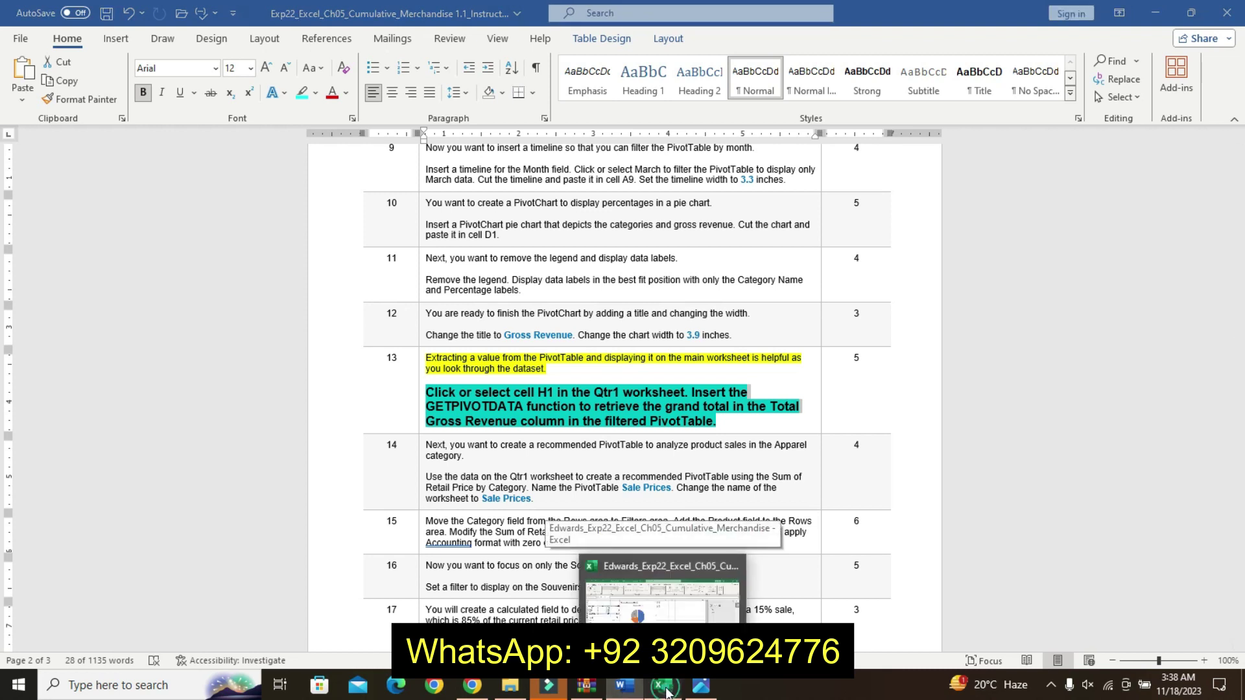
{"action": "left_click", "coordinate": [666, 692]}
{"action": "left_click", "coordinate": [148, 278]}
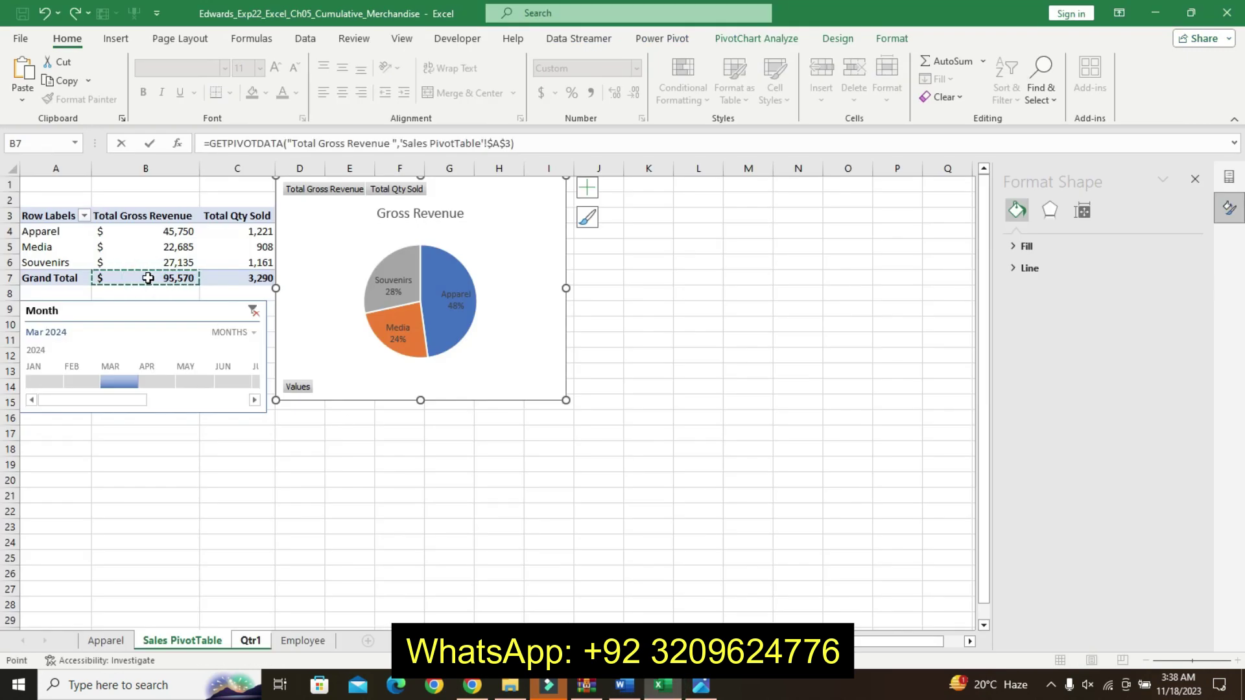
{"action": "key", "text": "Return"}
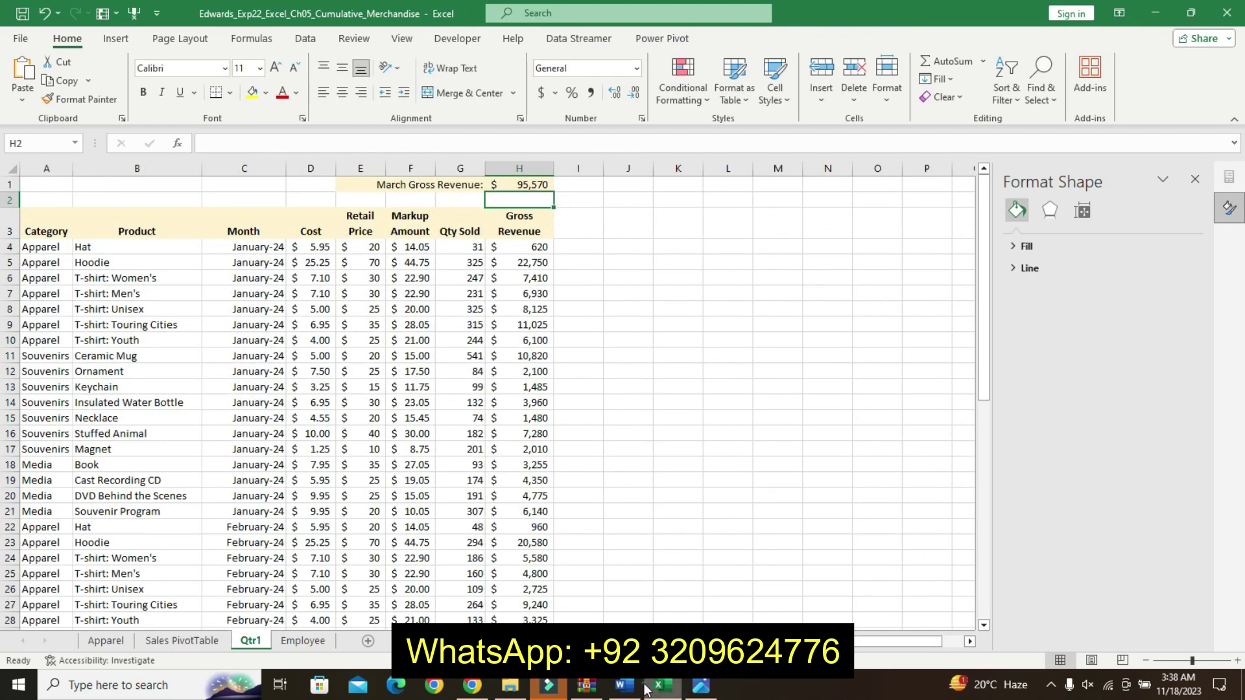
Switch to Word and undo the highlighting, bold and font size changes applied to the step 13 instructions
{"action": "left_click", "coordinate": [624, 685]}
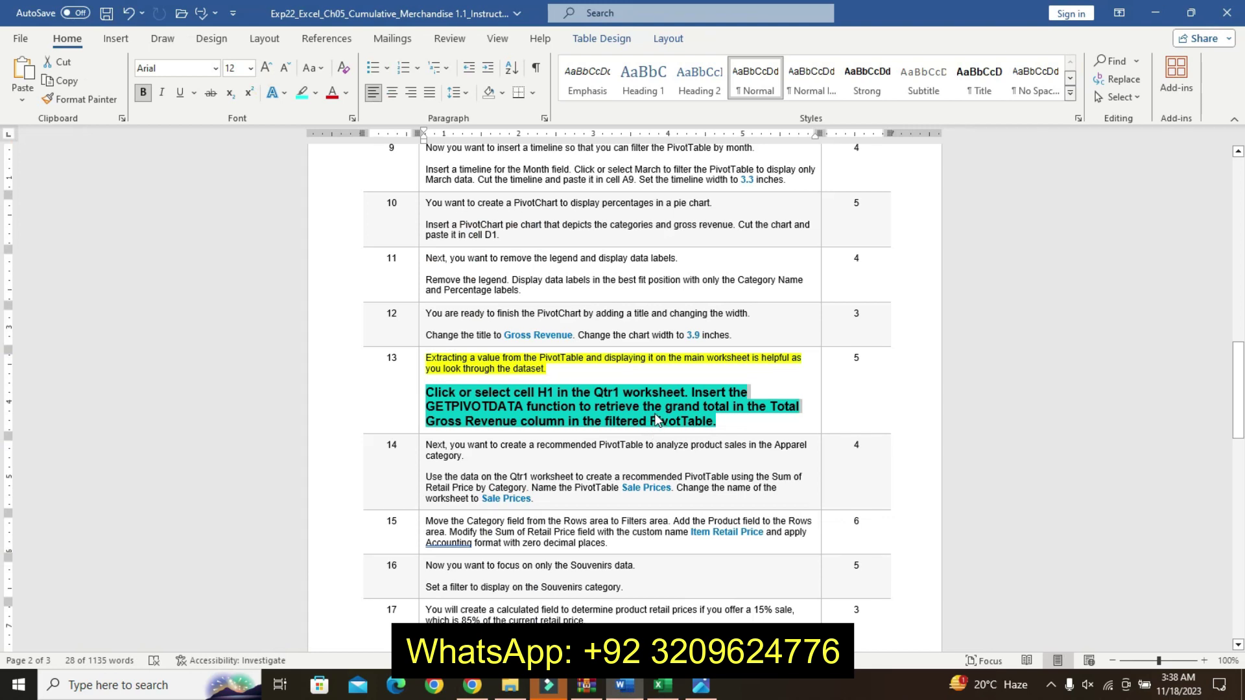
{"action": "key", "text": "ctrl+z"}
{"action": "key", "text": "ctrl+z"}
{"action": "key", "text": "ctrl+z"}
{"action": "key", "text": "ctrl+z"}
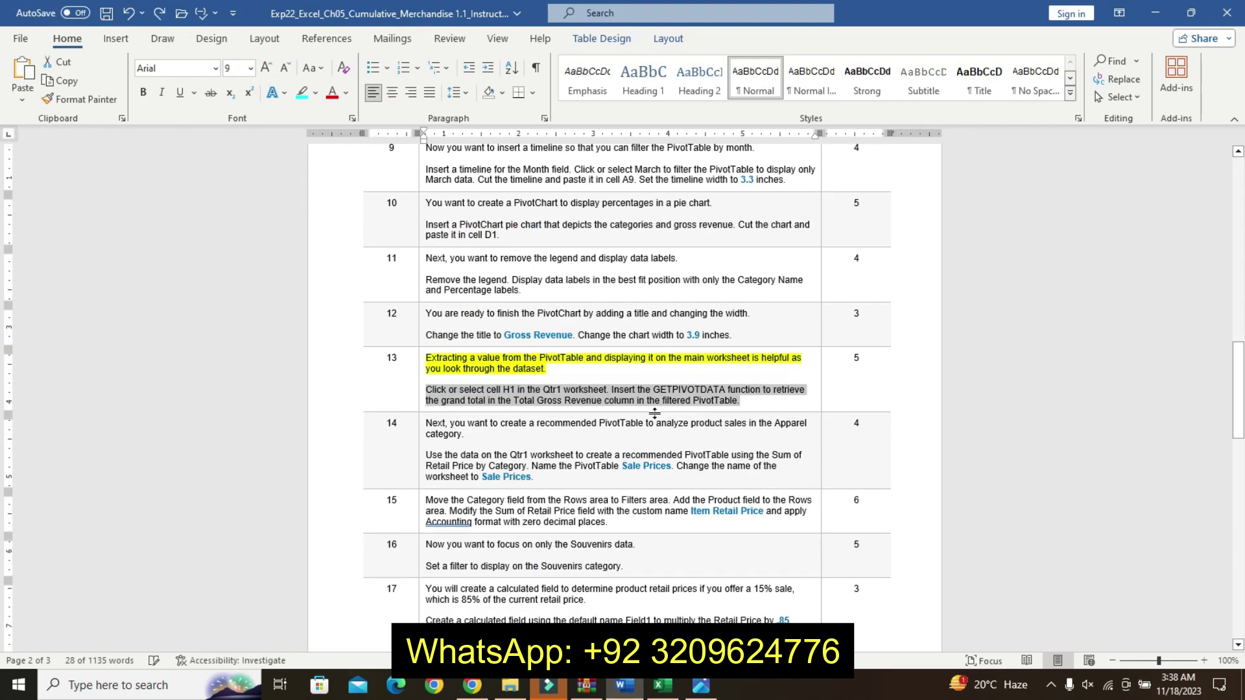
Highlight the opening sentence of step 14 about creating a recommended PivotTable in yellow
{"action": "left_click_drag", "start_coordinate": [1238, 384], "coordinate": [1242, 392]}
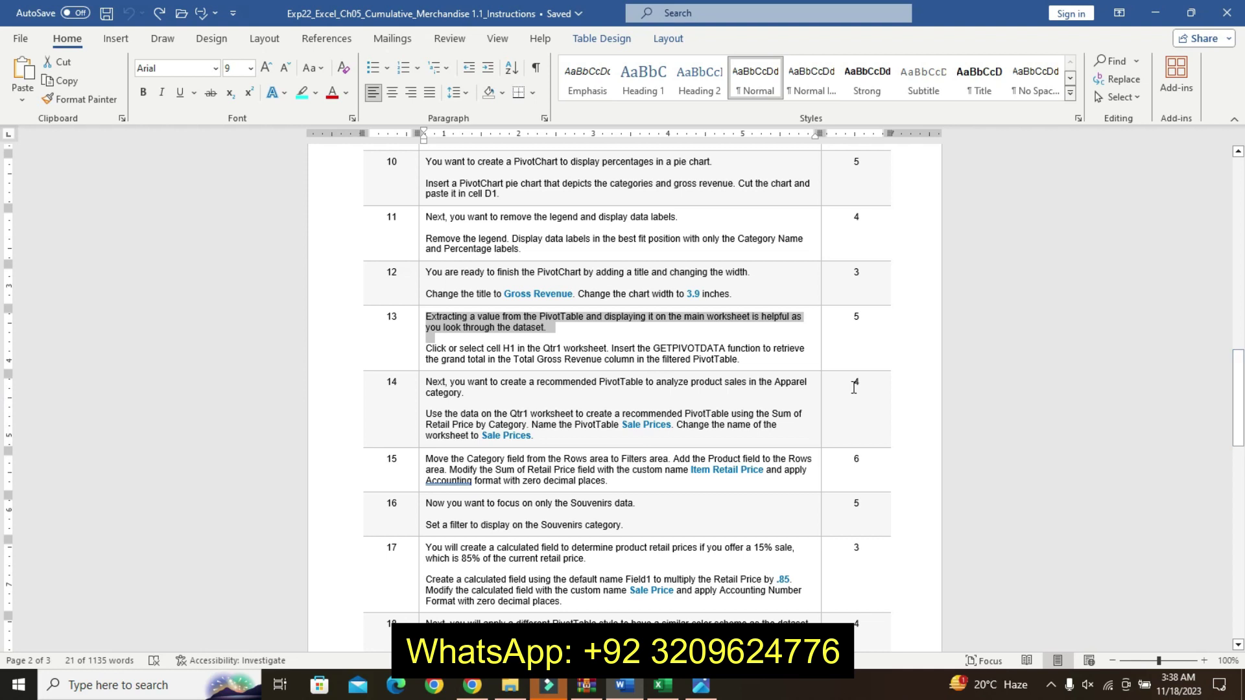
{"action": "double_click", "coordinate": [420, 388]}
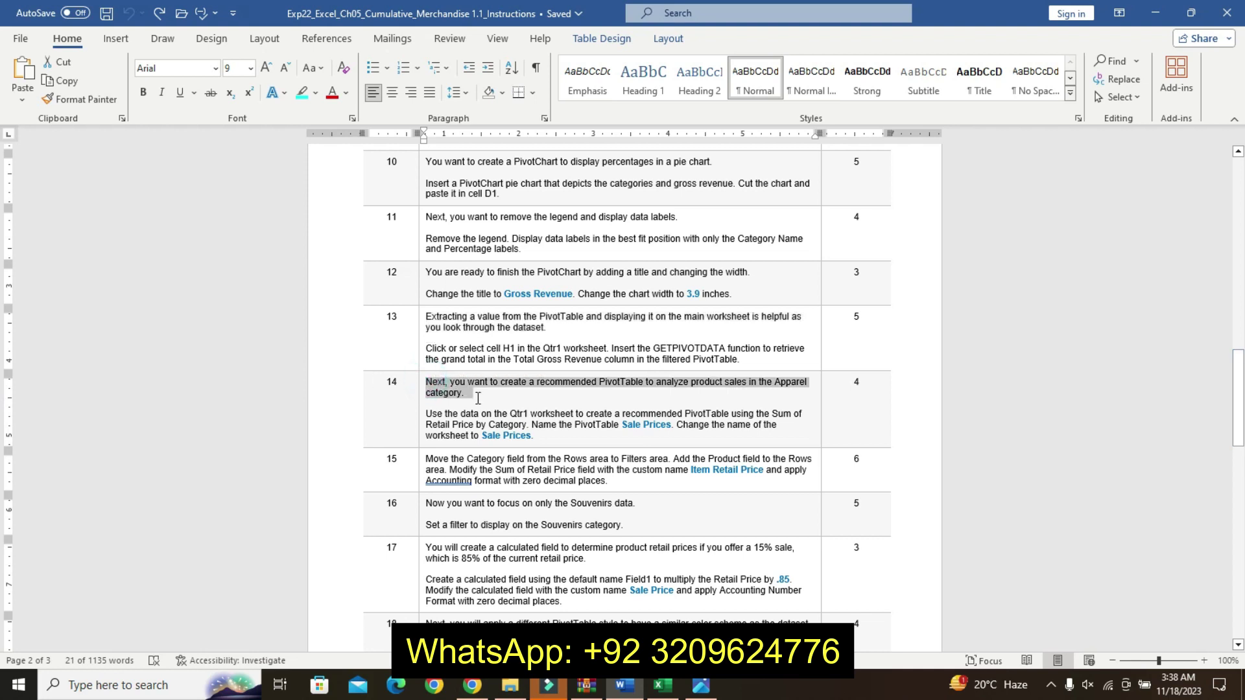
{"action": "left_click", "coordinate": [553, 375]}
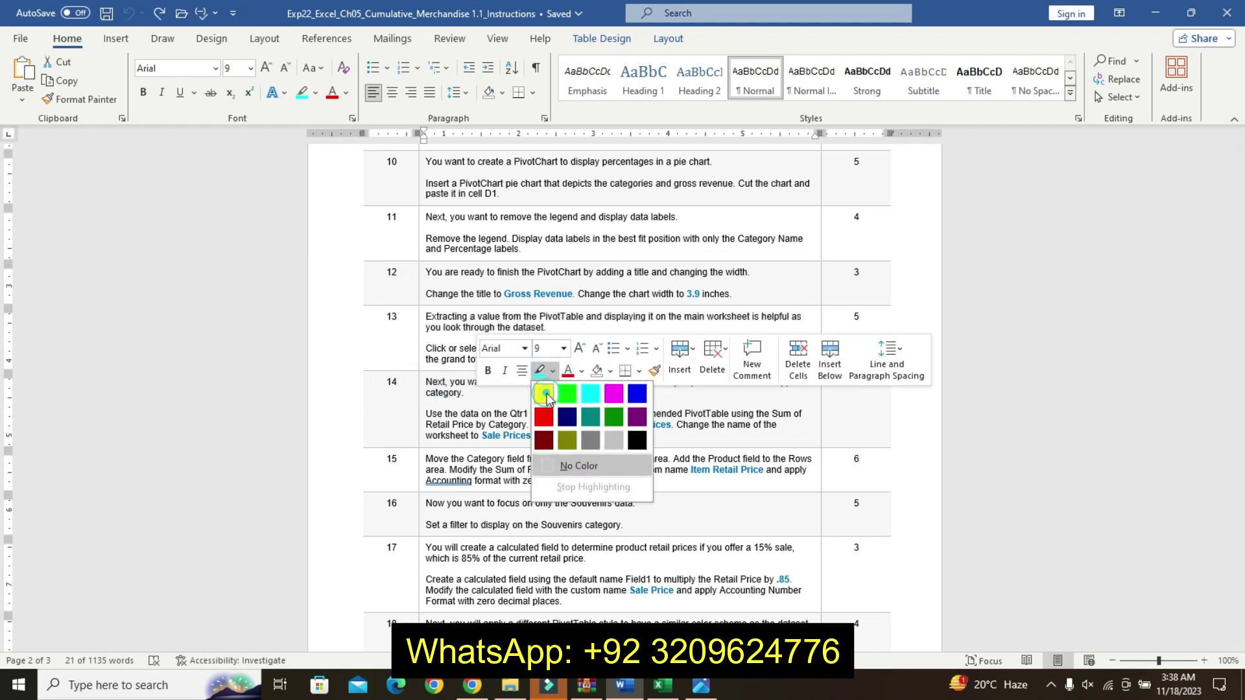
{"action": "left_click", "coordinate": [543, 397]}
Format the detailed instruction paragraph of step 14 as 12 pt bold text with turquoise highlighting
{"action": "left_click_drag", "start_coordinate": [428, 415], "coordinate": [536, 436]}
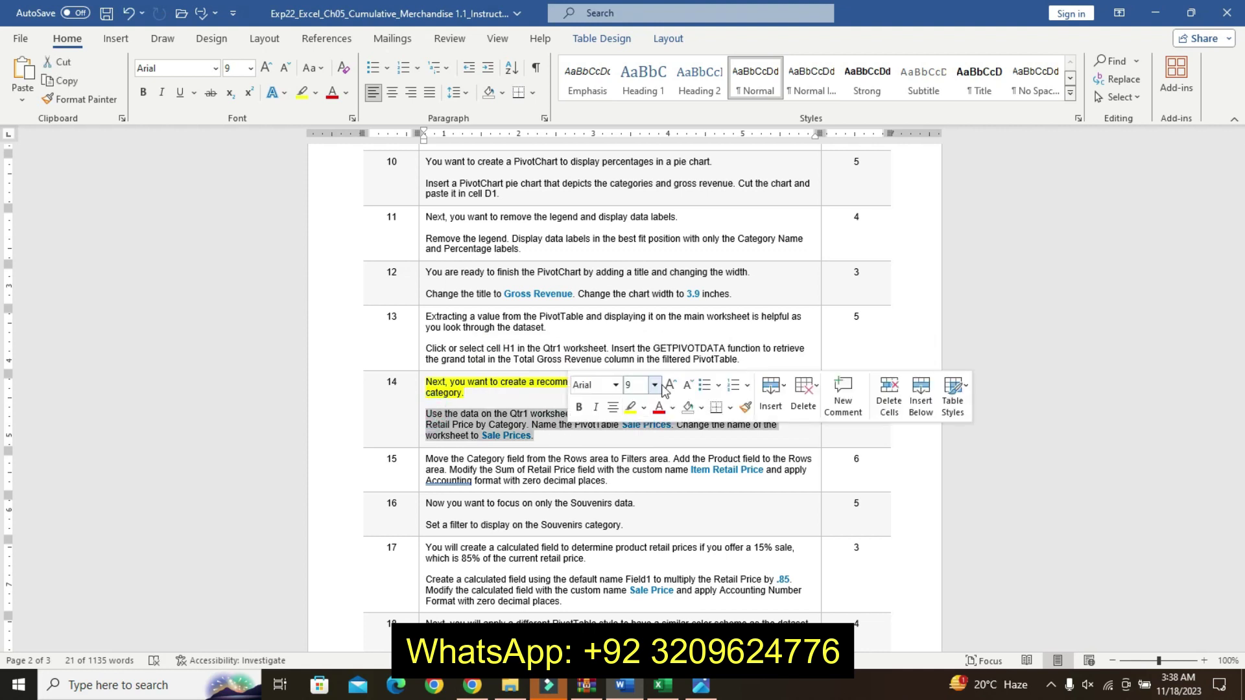
{"action": "left_click", "coordinate": [671, 386]}
{"action": "left_click", "coordinate": [671, 386]}
{"action": "left_click", "coordinate": [671, 386]}
{"action": "left_click", "coordinate": [579, 407]}
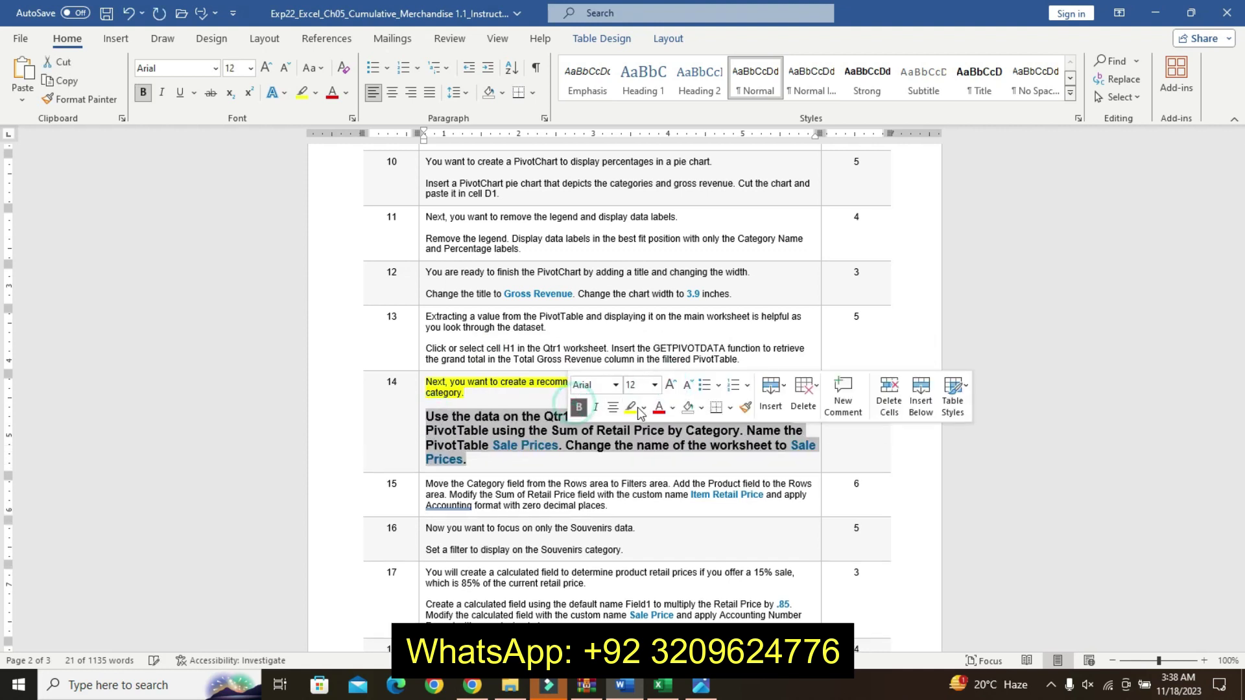
{"action": "left_click", "coordinate": [644, 408]}
{"action": "left_click", "coordinate": [680, 431]}
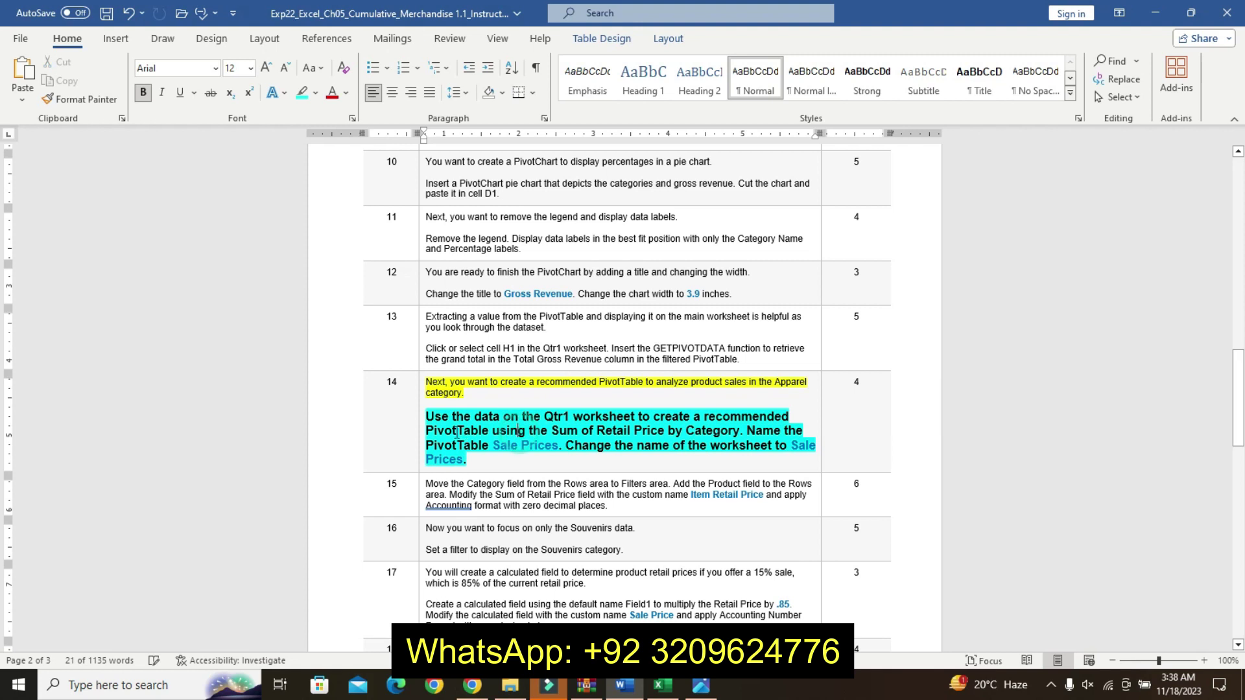
Switch to Excel and create the recommended PivotTable Sum of Retail Price by Category from the Qtr1 data
{"action": "left_click_drag", "start_coordinate": [493, 446], "coordinate": [549, 450]}
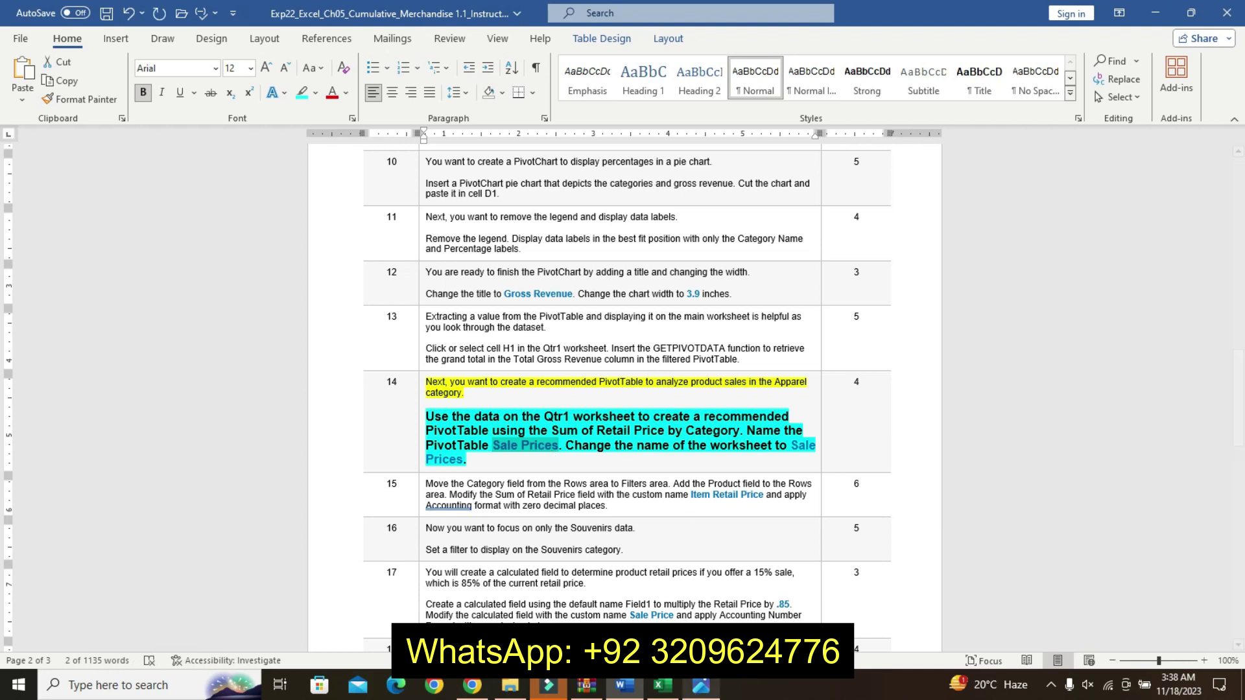
{"action": "left_click", "coordinate": [662, 684]}
{"action": "left_click", "coordinate": [292, 355]}
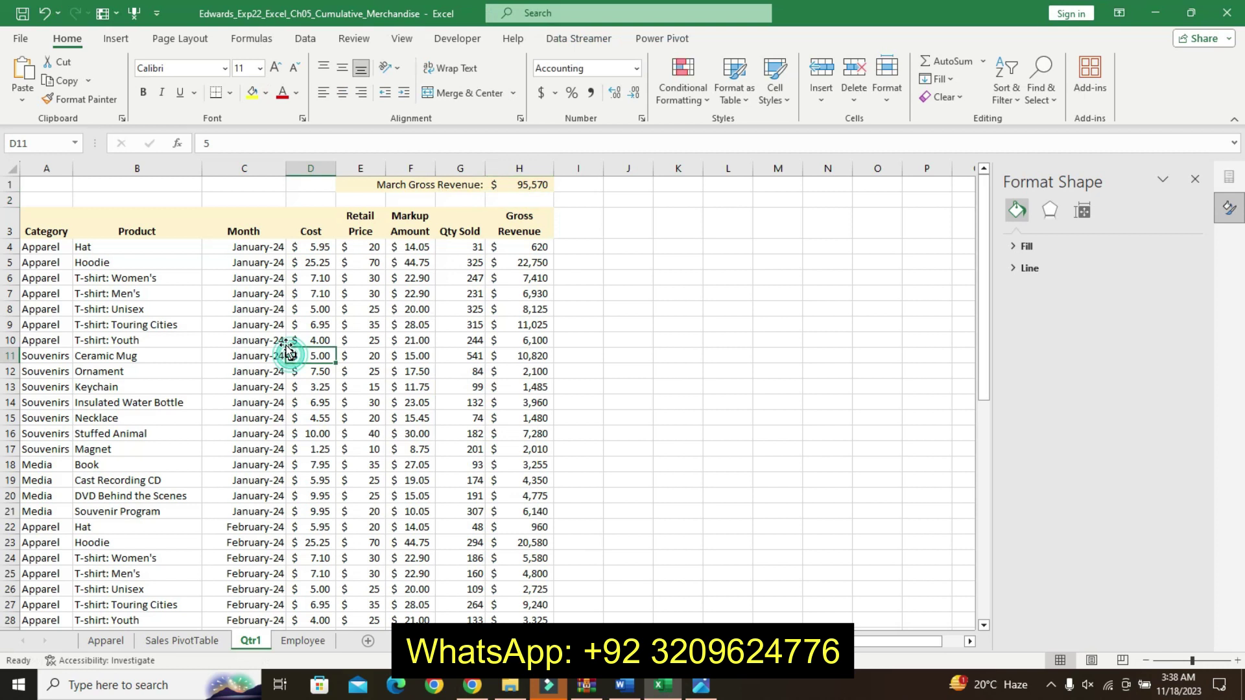
{"action": "left_click", "coordinate": [125, 42]}
{"action": "left_click", "coordinate": [84, 81]}
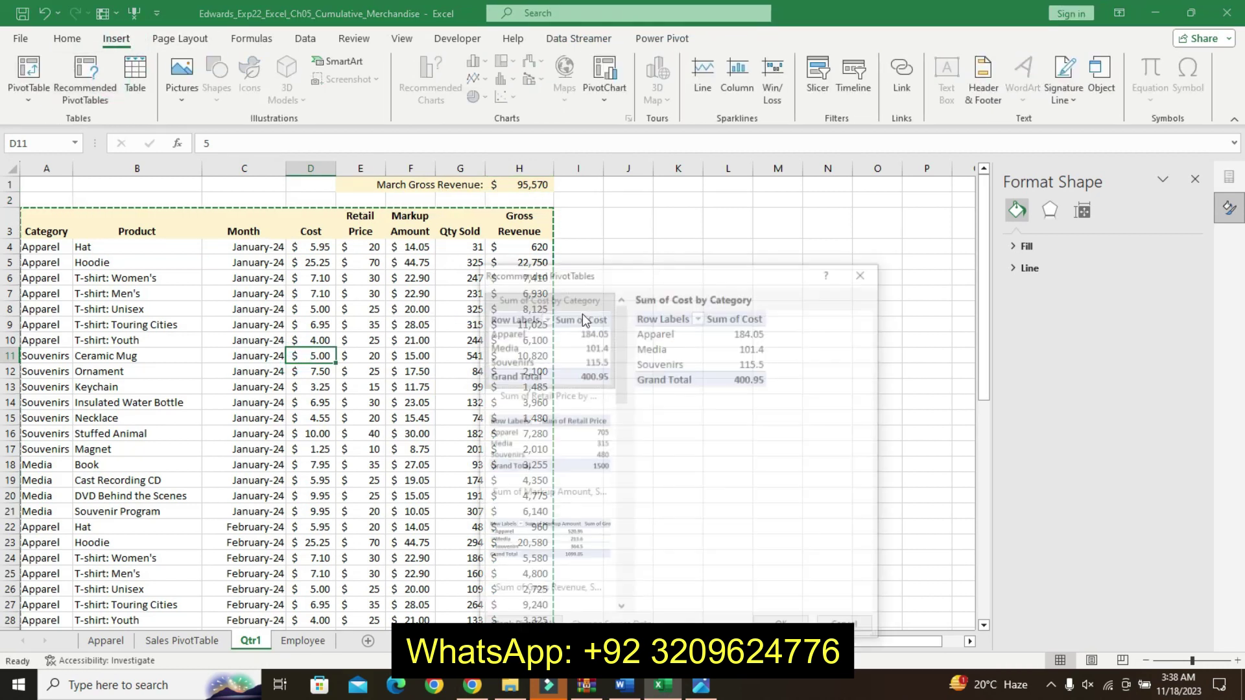
{"action": "left_click", "coordinate": [574, 465]}
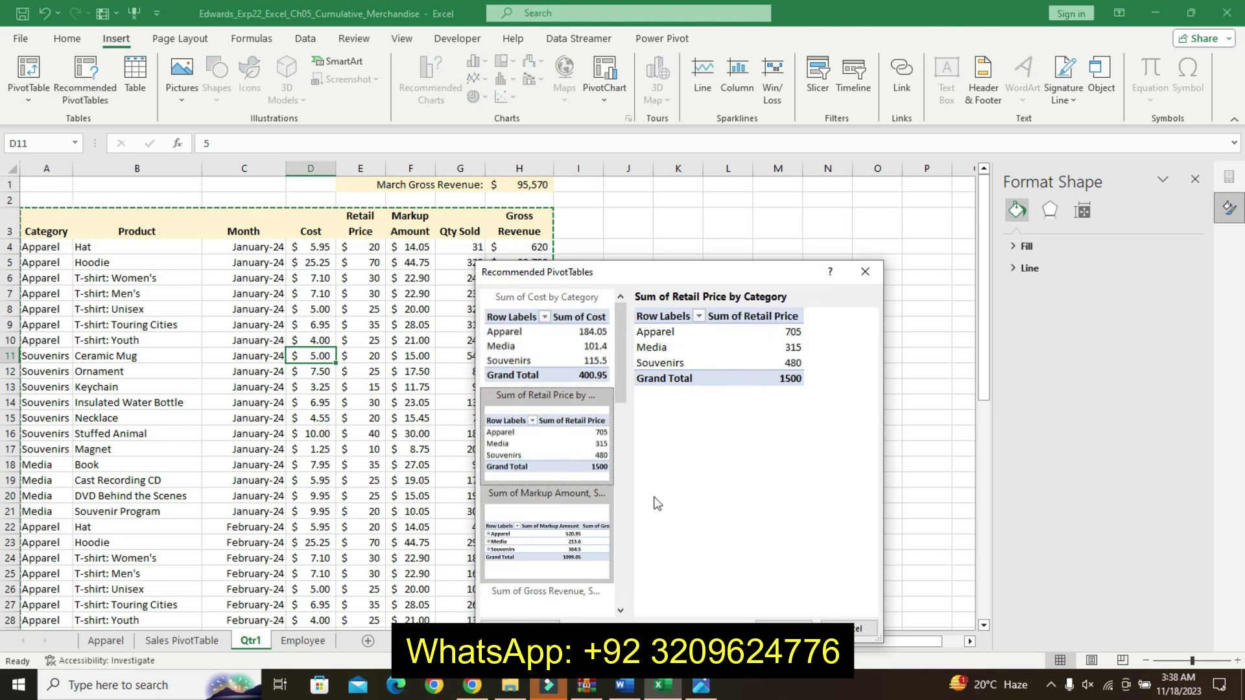
{"action": "left_click", "coordinate": [783, 622]}
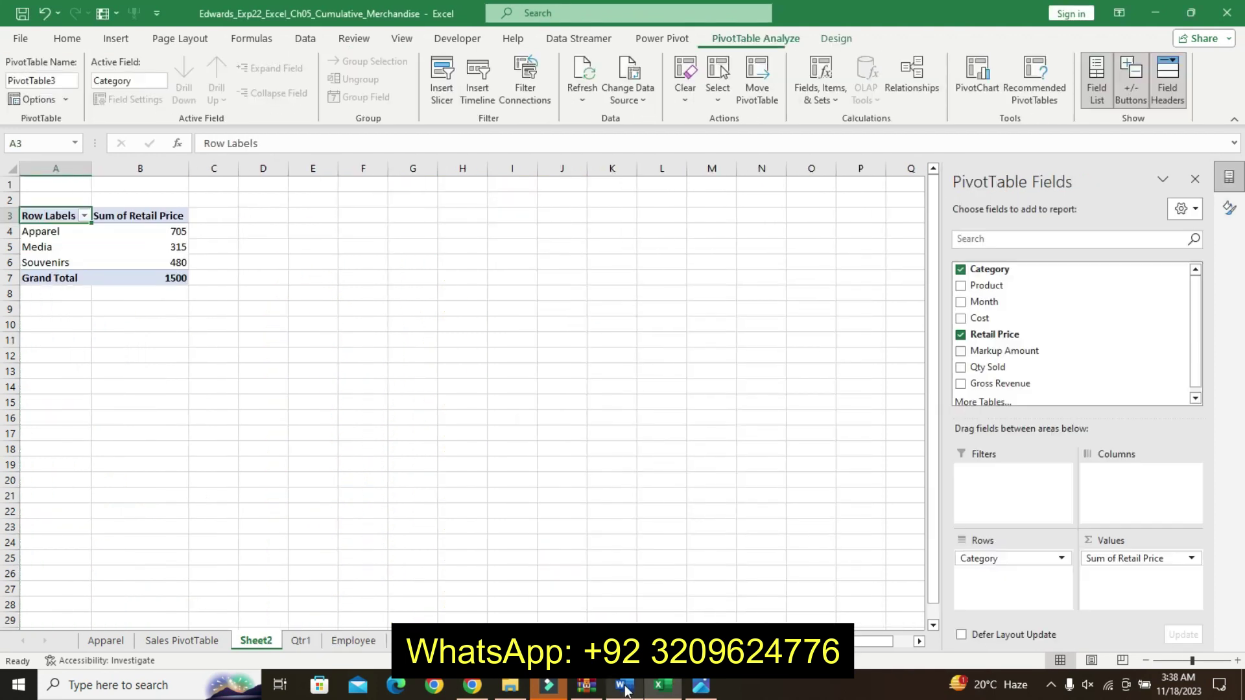
Copy the name Sale Prices from step 14 in Word and paste it as the new PivotTable's name in Excel
{"action": "left_click", "coordinate": [624, 686]}
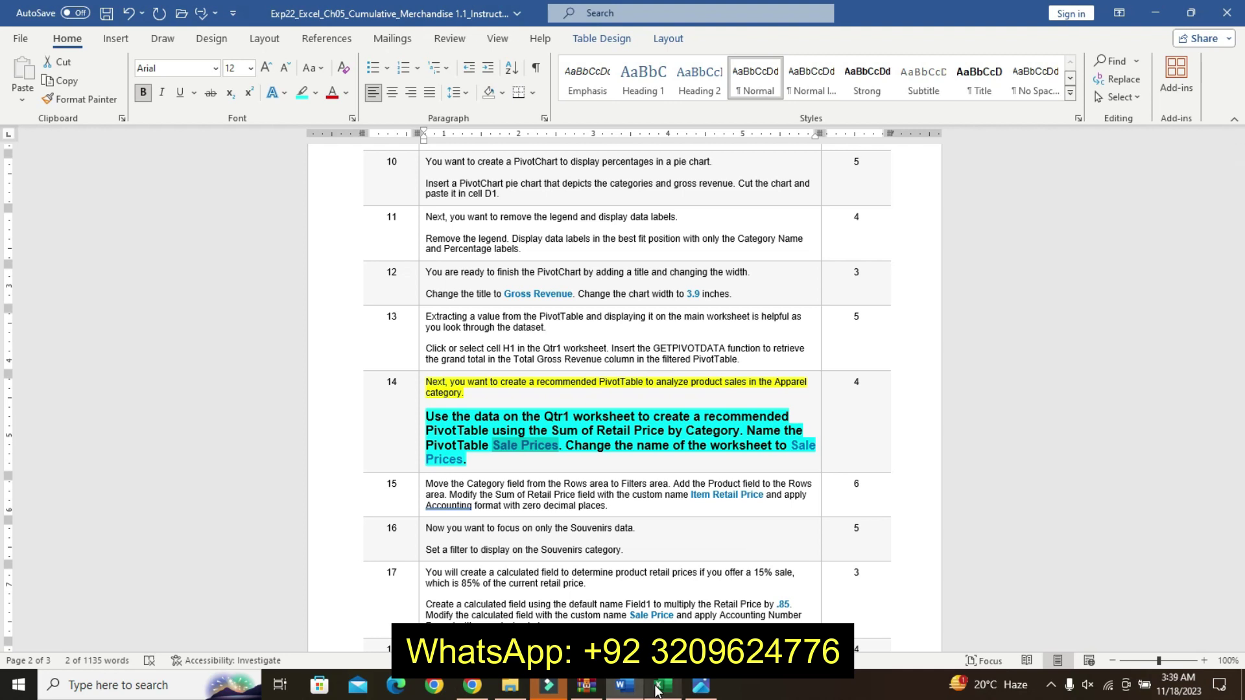
{"action": "left_click", "coordinate": [656, 687]}
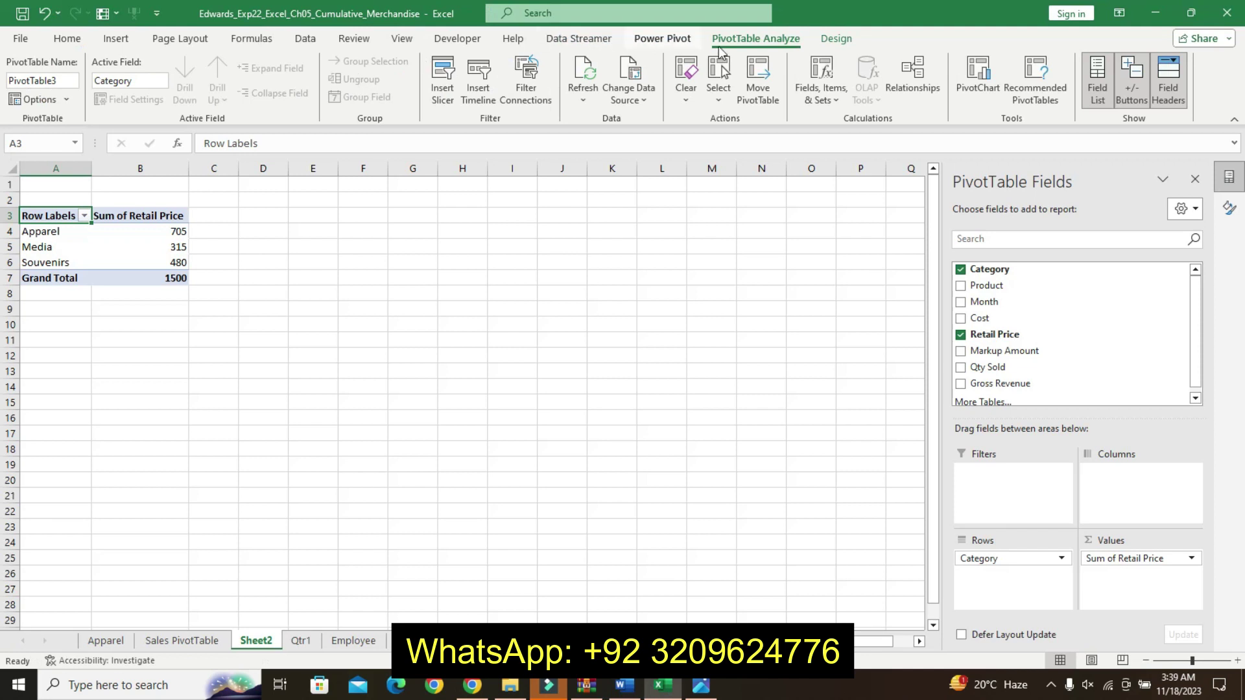
{"action": "left_click", "coordinate": [66, 83]}
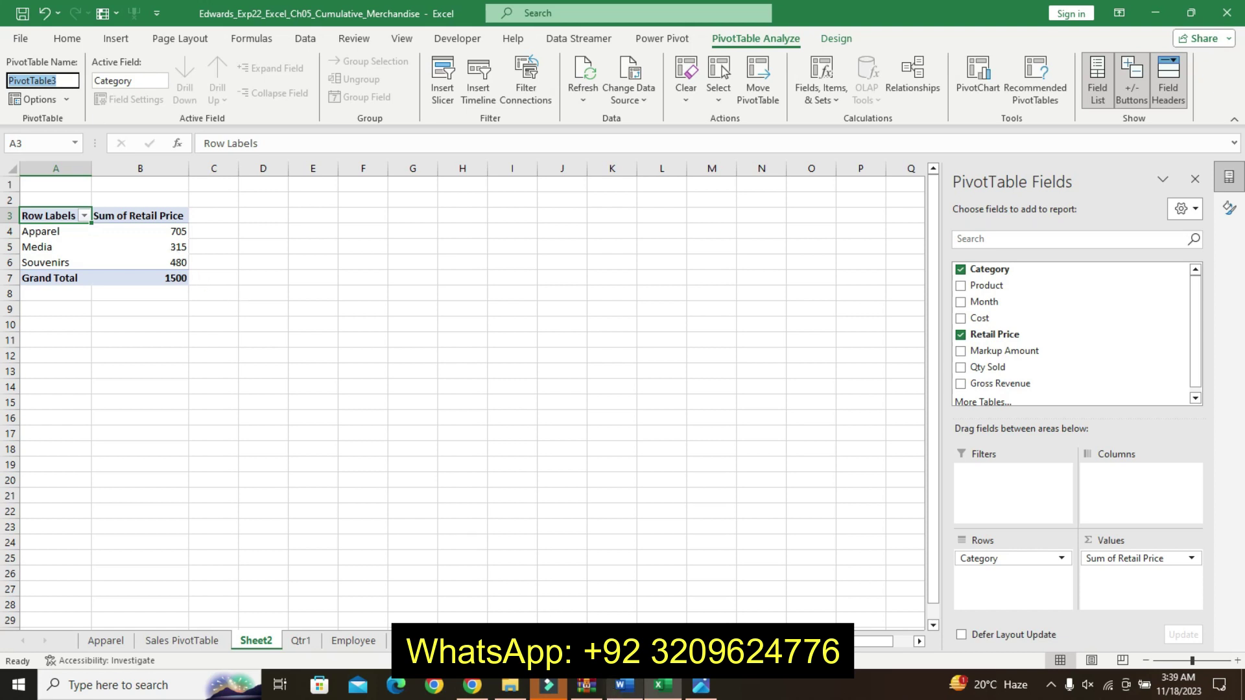
{"action": "left_click", "coordinate": [623, 686]}
{"action": "key", "text": "ctrl+c"}
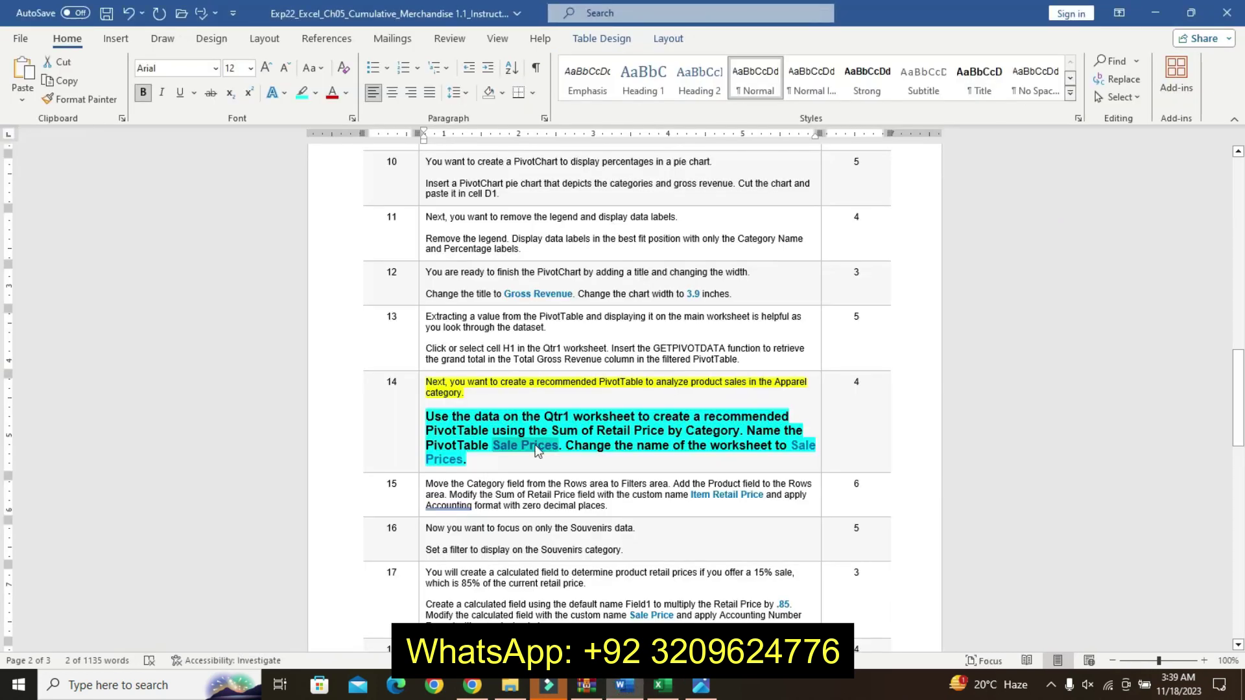
{"action": "left_click", "coordinate": [661, 685]}
{"action": "left_click", "coordinate": [66, 81]}
{"action": "key", "text": "ctrl+v"}
{"action": "key", "text": "Return"}
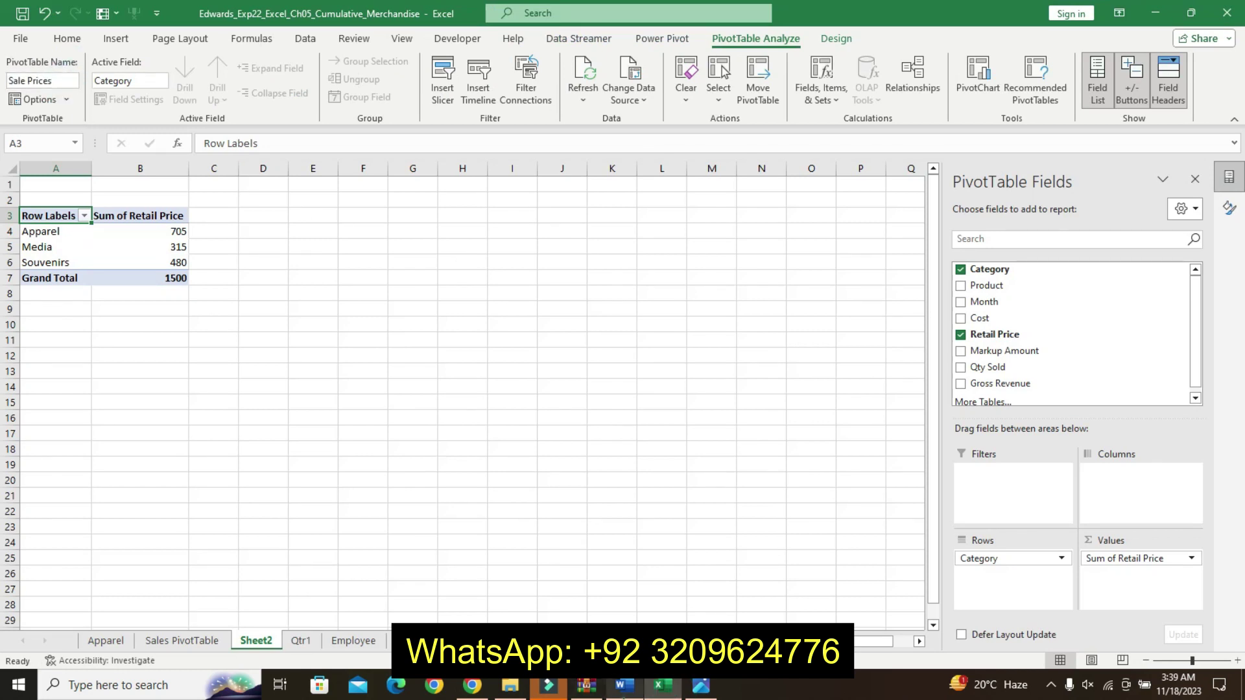
Copy the word Prices from the worksheet name in Word's step 14 and rename the new PivotTable's worksheet in Excel as Prices
{"action": "left_click", "coordinate": [622, 687]}
{"action": "mouse_move", "coordinate": [647, 694]}
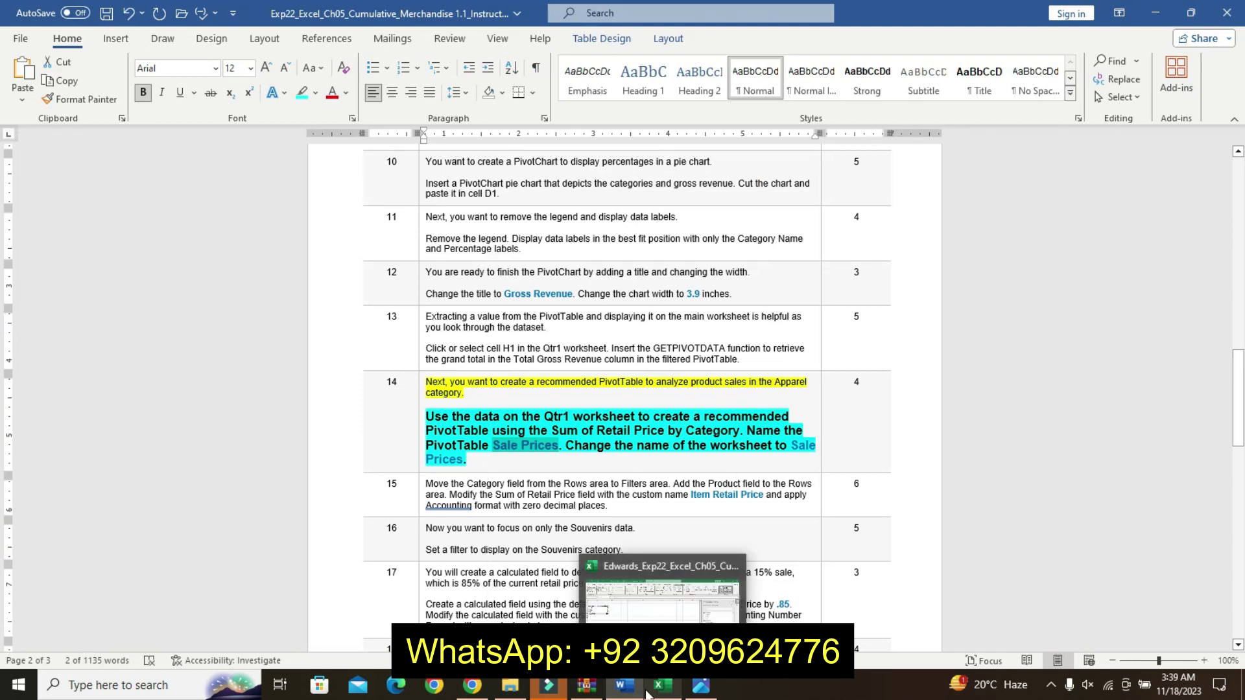
{"action": "left_click", "coordinate": [646, 693]}
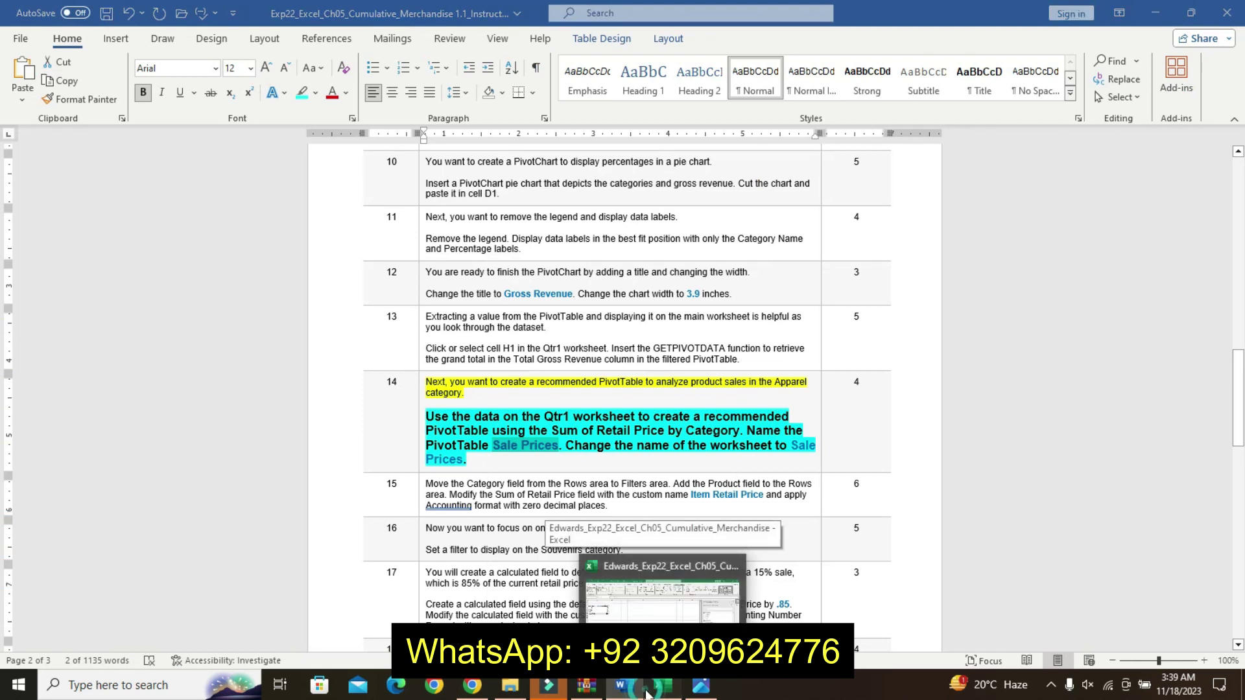
{"action": "left_click", "coordinate": [622, 687]}
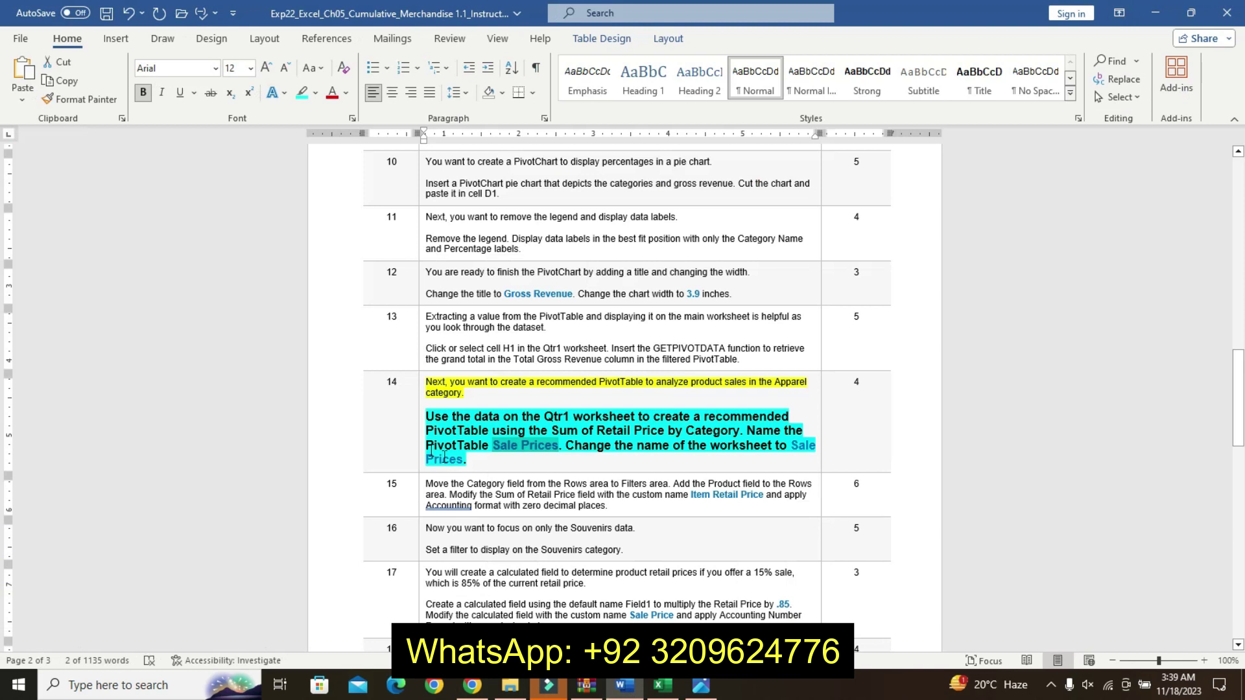
{"action": "left_click", "coordinate": [454, 460]}
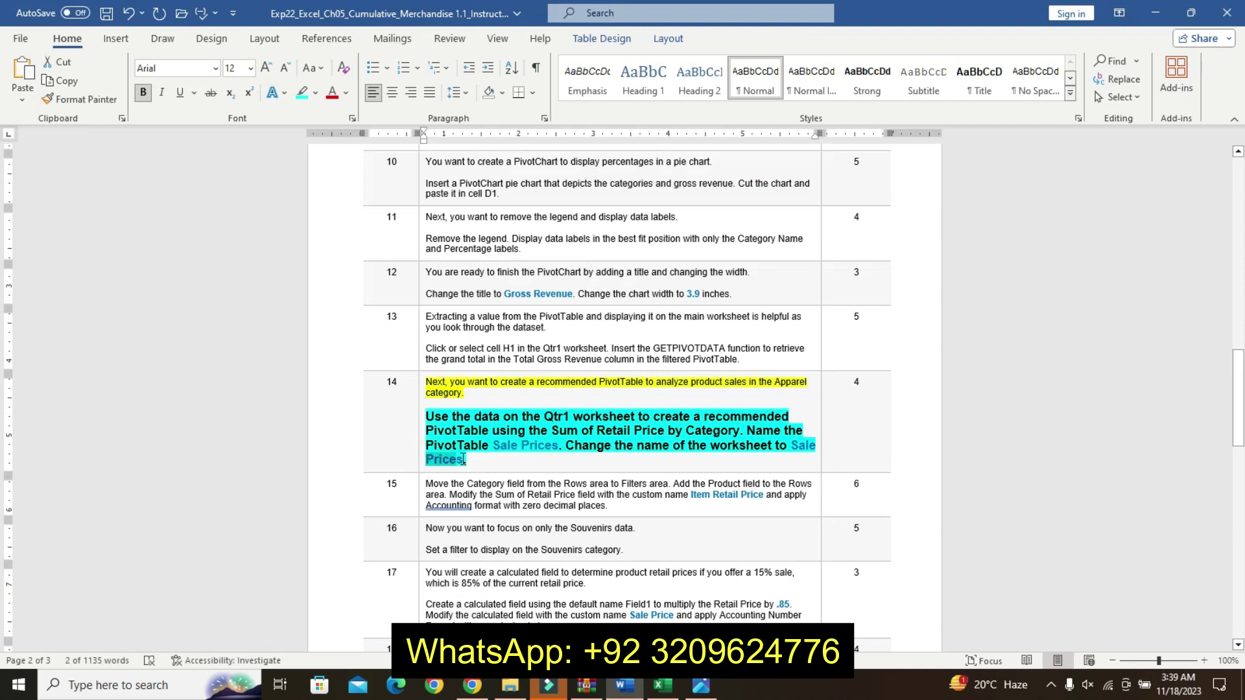
{"action": "left_click", "coordinate": [662, 686]}
{"action": "right_click", "coordinate": [279, 640]}
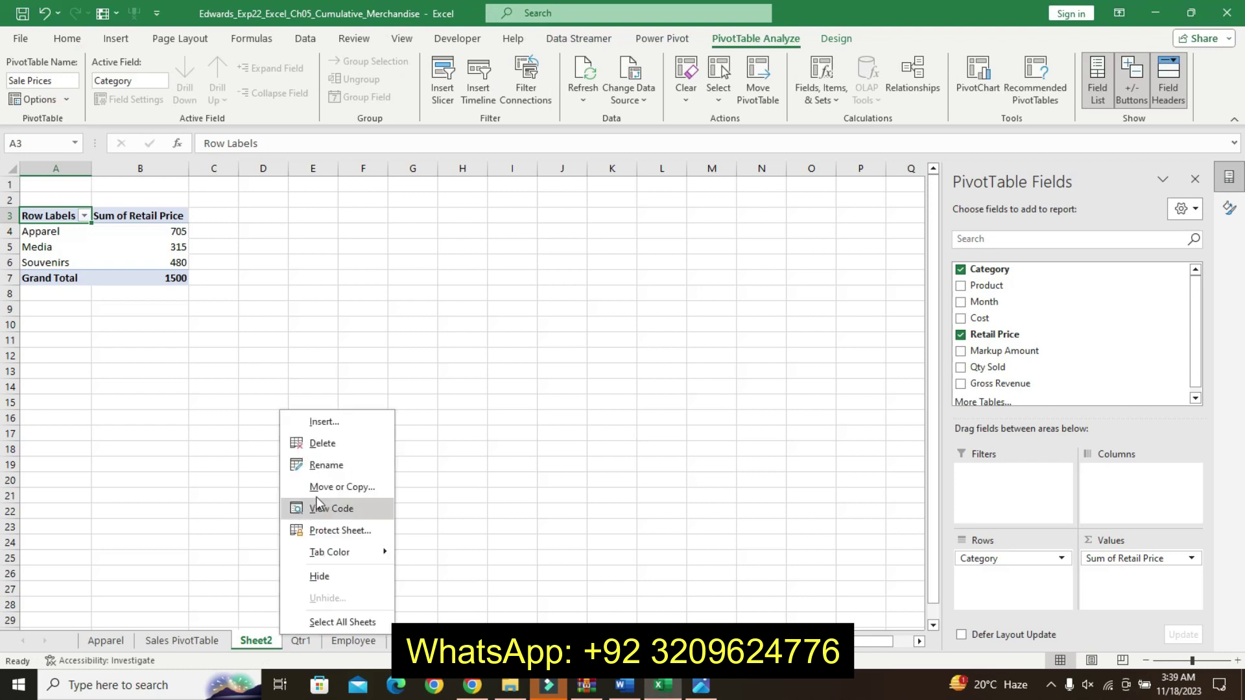
{"action": "left_click", "coordinate": [311, 465]}
{"action": "type", "text": "Prices"}
{"action": "key", "text": "Return"}
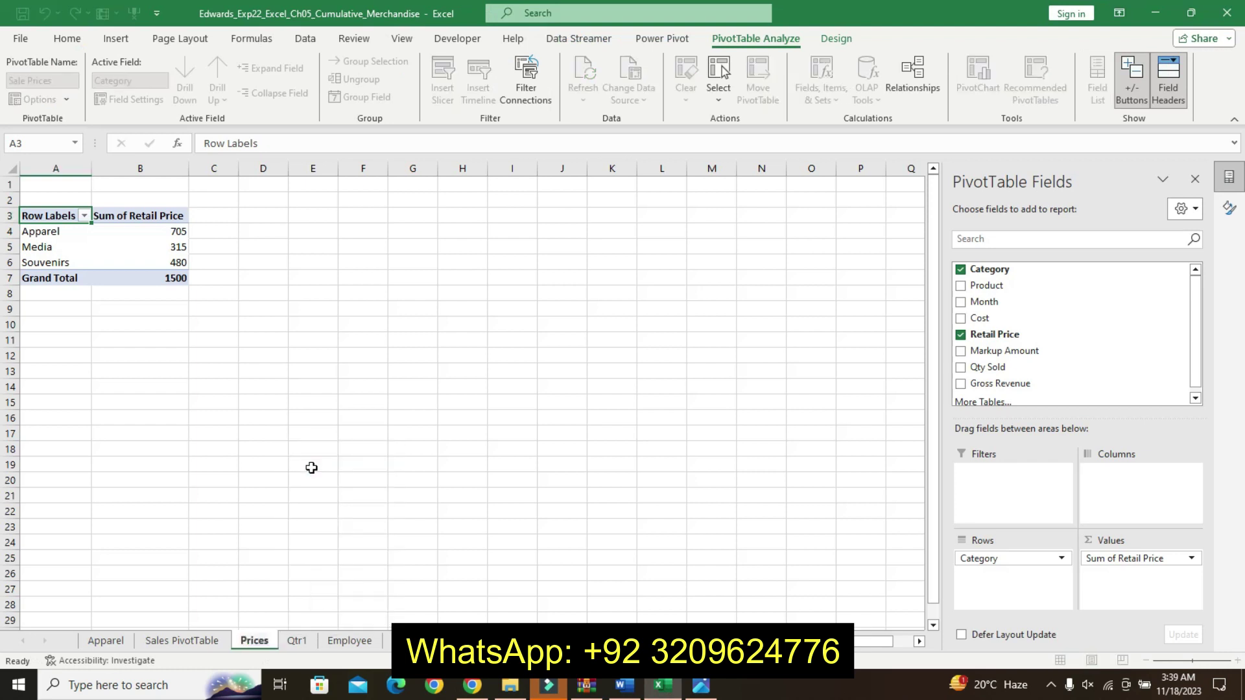
Switch to Word and undo the turquoise highlighting, bold and font enlargement of step 14's instruction paragraph
{"action": "left_click", "coordinate": [624, 685]}
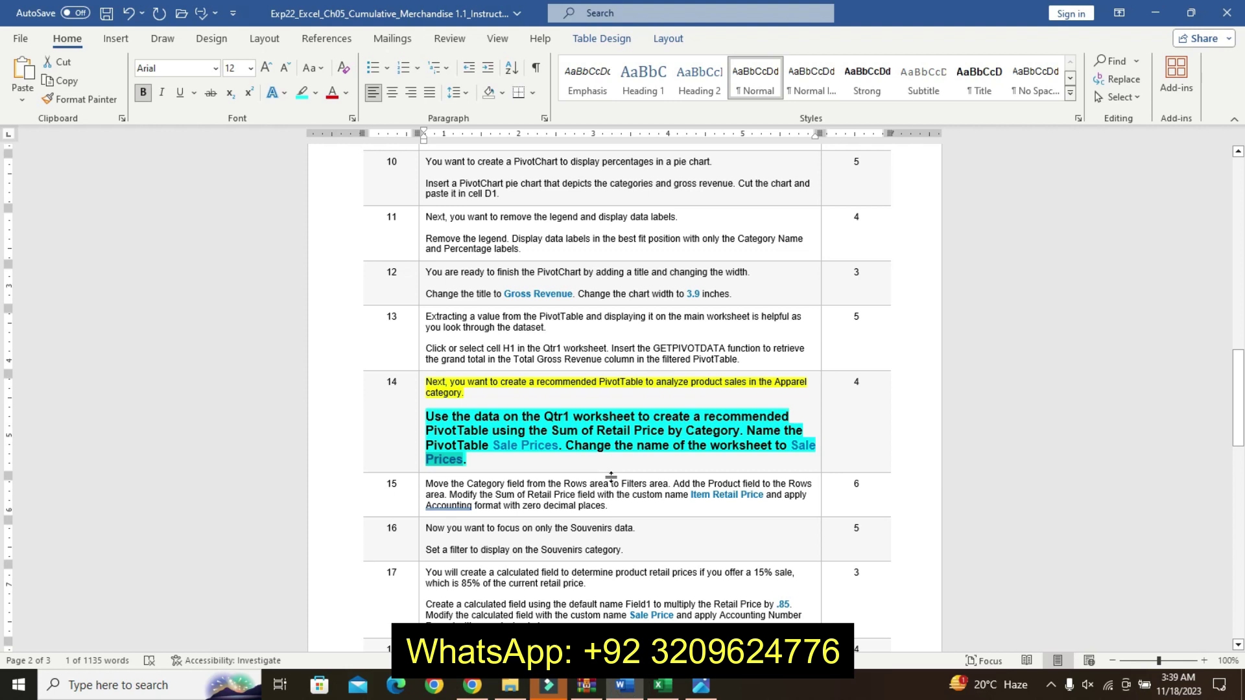
{"action": "key", "text": "ctrl+z"}
{"action": "key", "text": "ctrl+z"}
{"action": "key", "text": "ctrl+z"}
{"action": "key", "text": "ctrl+z"}
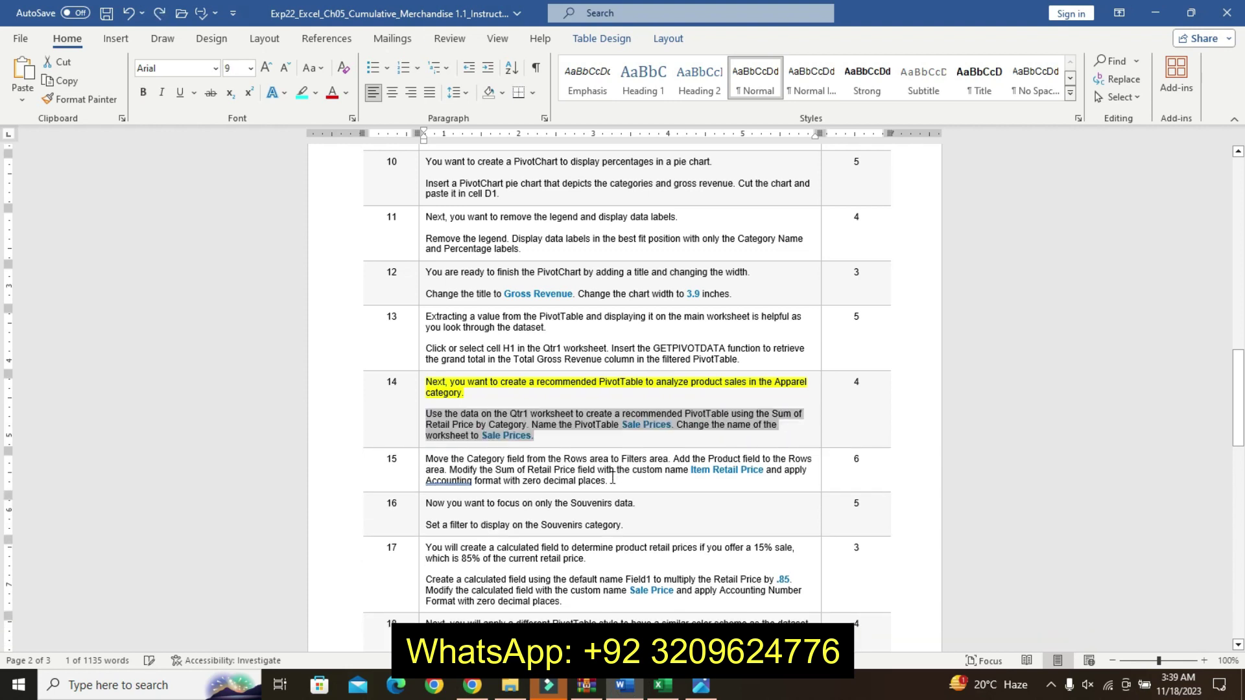
Format the instruction paragraph of step 15 as 12 pt bold text with turquoise highlighting
{"action": "left_click", "coordinate": [418, 464]}
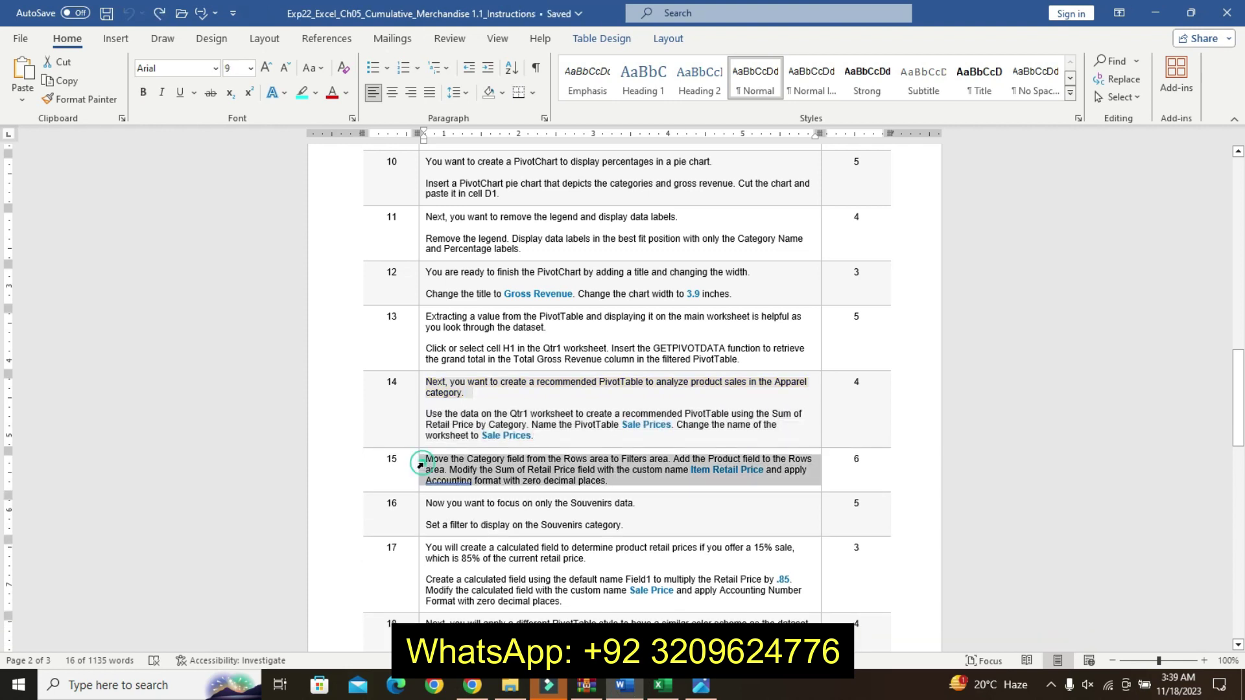
{"action": "left_click", "coordinate": [525, 415]}
{"action": "left_click", "coordinate": [525, 415]}
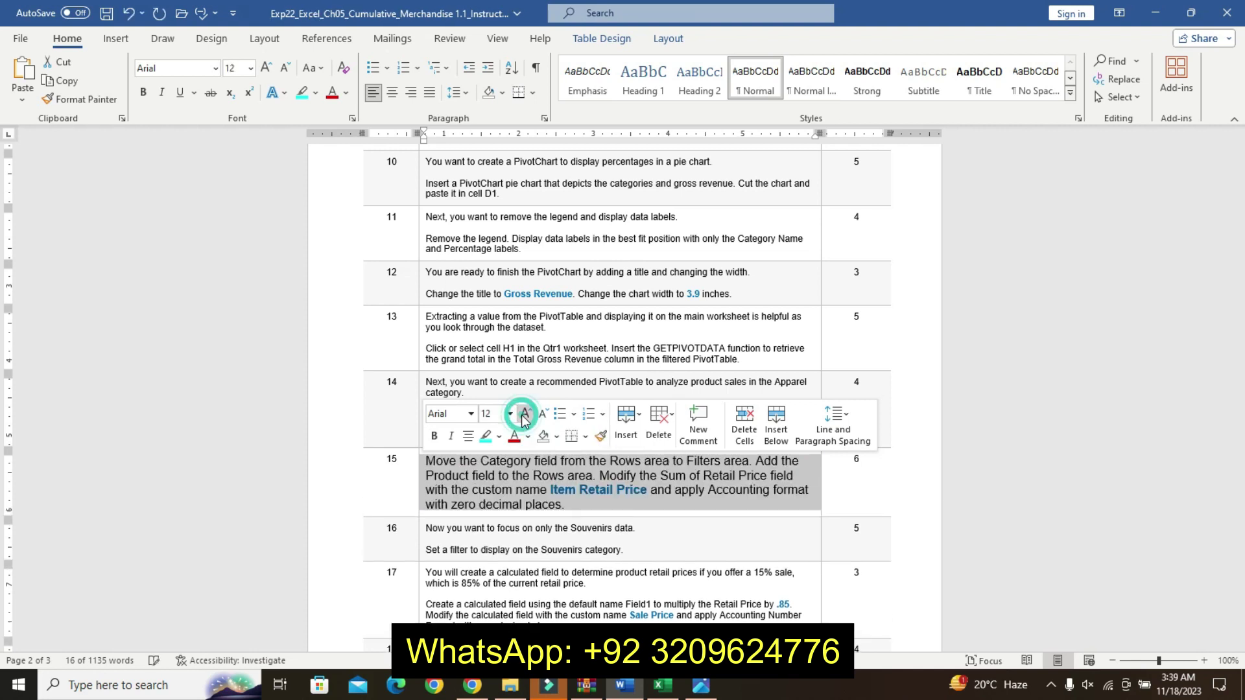
{"action": "left_click", "coordinate": [433, 435]}
{"action": "left_click", "coordinate": [488, 436]}
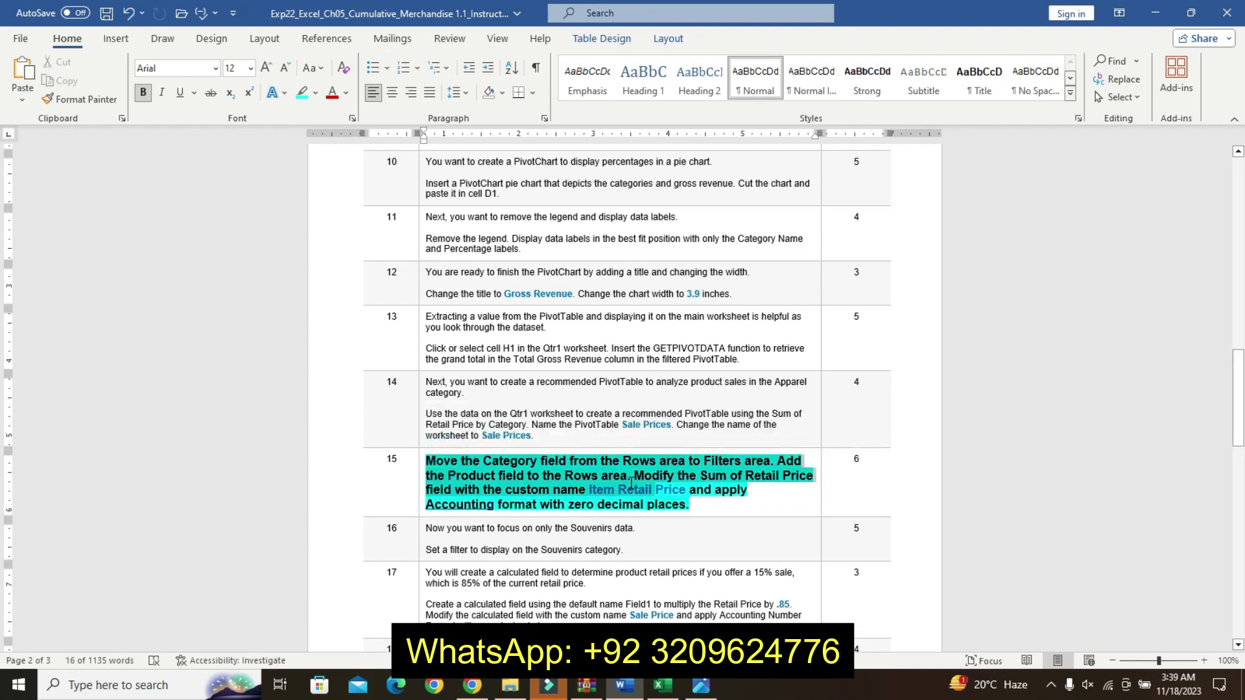
{"action": "left_click_drag", "start_coordinate": [697, 503], "coordinate": [697, 503]}
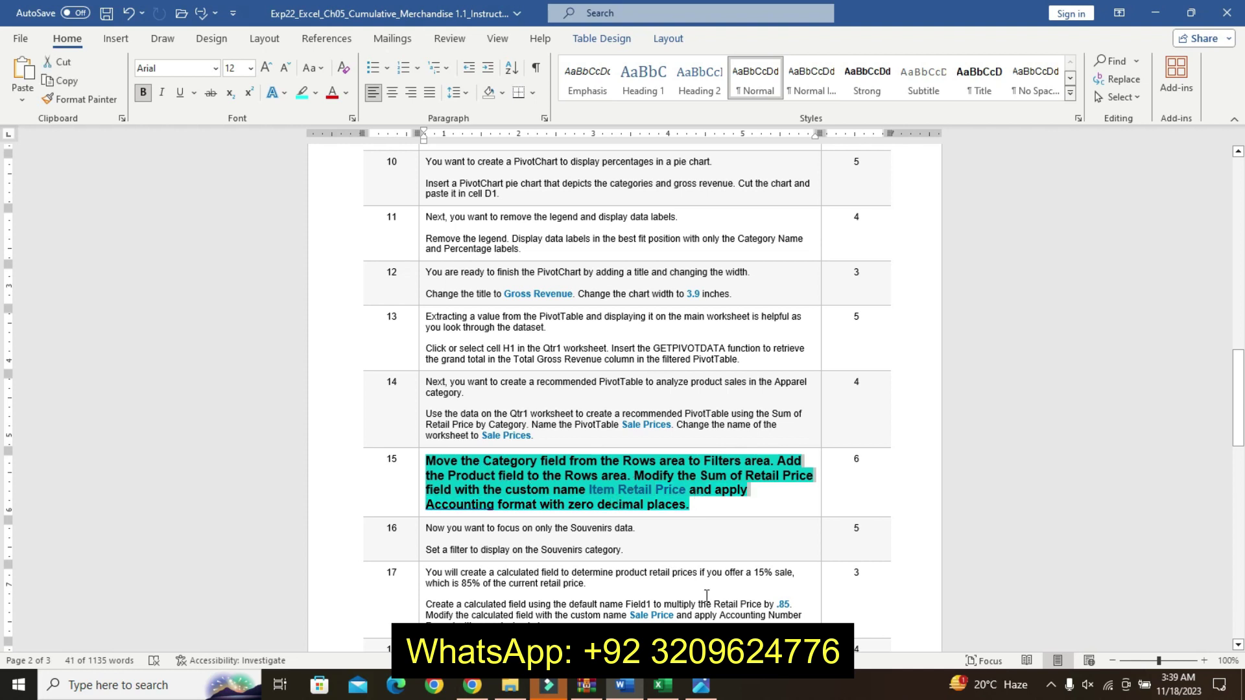
Switch to Excel and move the PivotTable's Category field from Rows to Filters, and add the Product field to Rows
{"action": "left_click", "coordinate": [662, 685]}
{"action": "left_click_drag", "start_coordinate": [978, 558], "coordinate": [970, 509]}
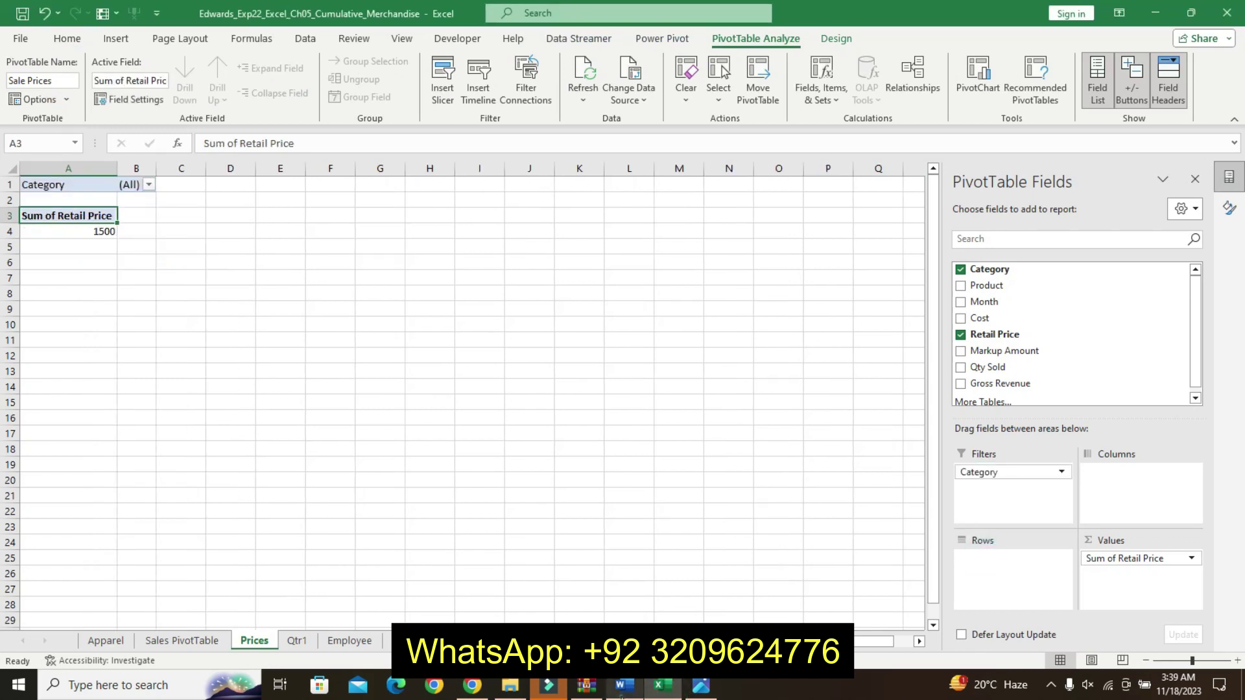
{"action": "left_click", "coordinate": [621, 685]}
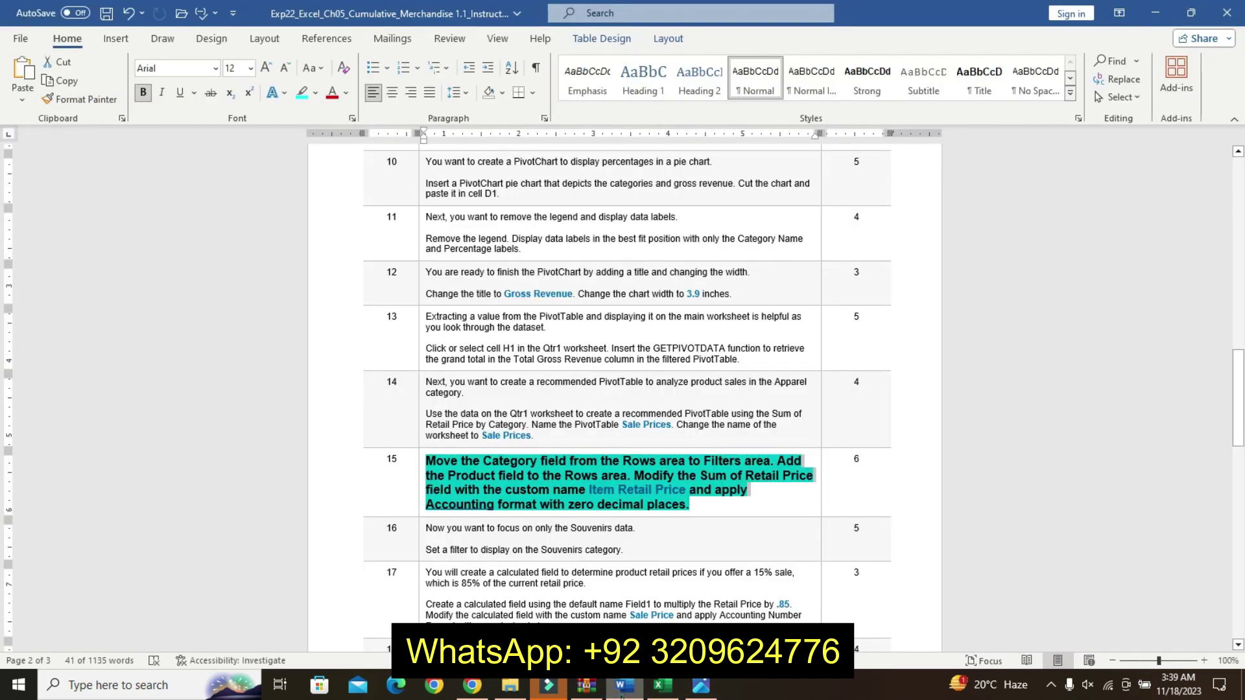
{"action": "left_click", "coordinate": [661, 685]}
{"action": "left_click_drag", "start_coordinate": [976, 289], "coordinate": [986, 583]}
Copy the name Item Retail Price from step 15 in Word and paste it as the custom name of the Sum of Retail Price field in Excel
{"action": "left_click", "coordinate": [621, 685]}
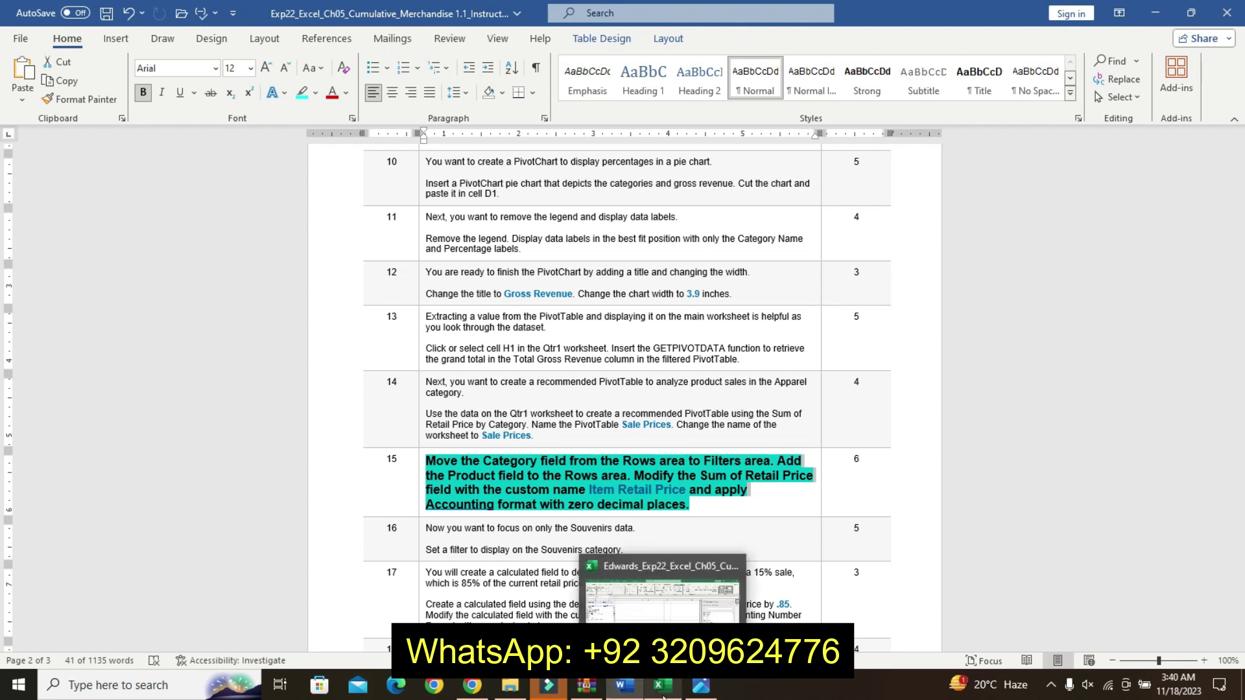
{"action": "left_click_drag", "start_coordinate": [592, 493], "coordinate": [671, 492]}
{"action": "key", "text": "ctrl+c"}
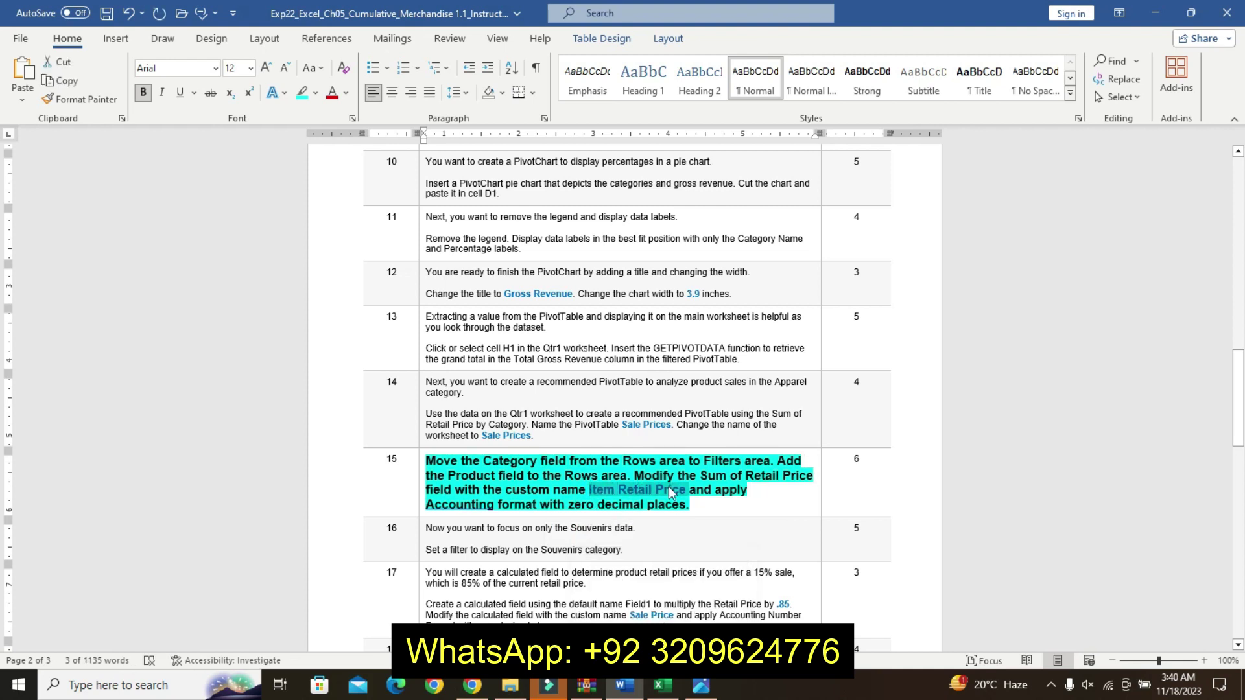
{"action": "left_click", "coordinate": [663, 685]}
{"action": "left_click", "coordinate": [1140, 559]}
{"action": "left_click", "coordinate": [1131, 538]}
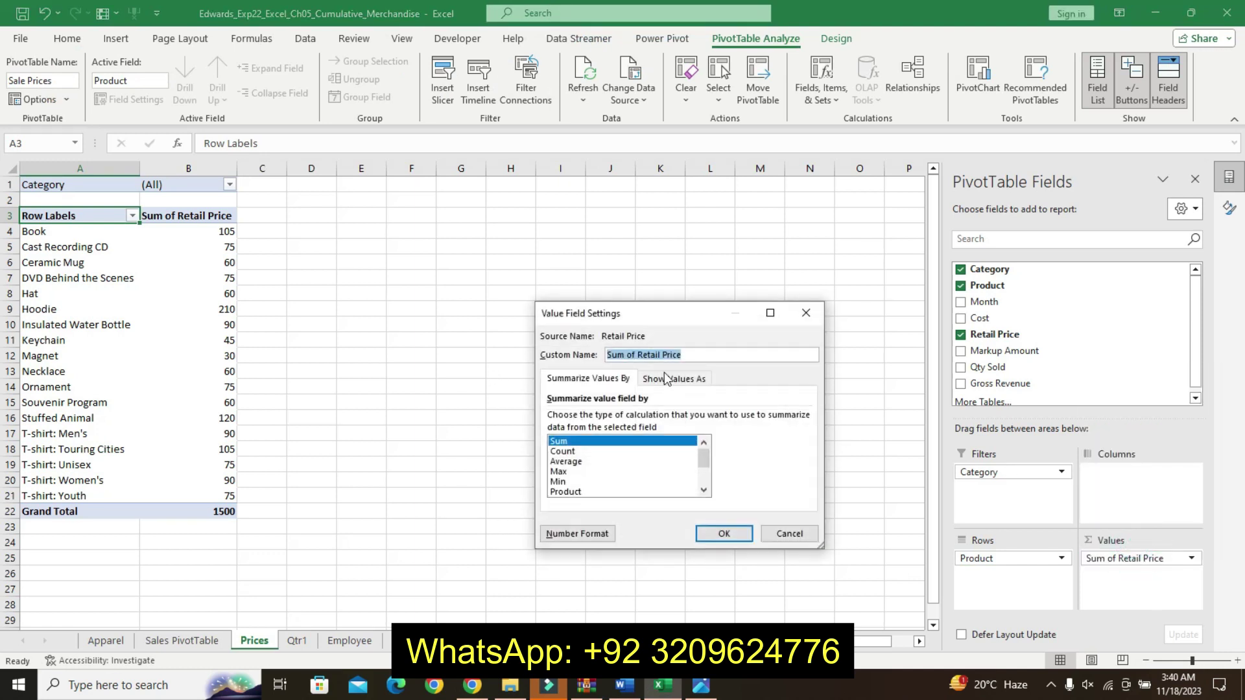
{"action": "key", "text": "ctrl+v"}
{"action": "left_click", "coordinate": [626, 685]}
{"action": "left_click", "coordinate": [663, 685]}
Apply the Accounting number format with zero decimal places to the retail price value field and accept its settings
{"action": "left_click", "coordinate": [595, 535]}
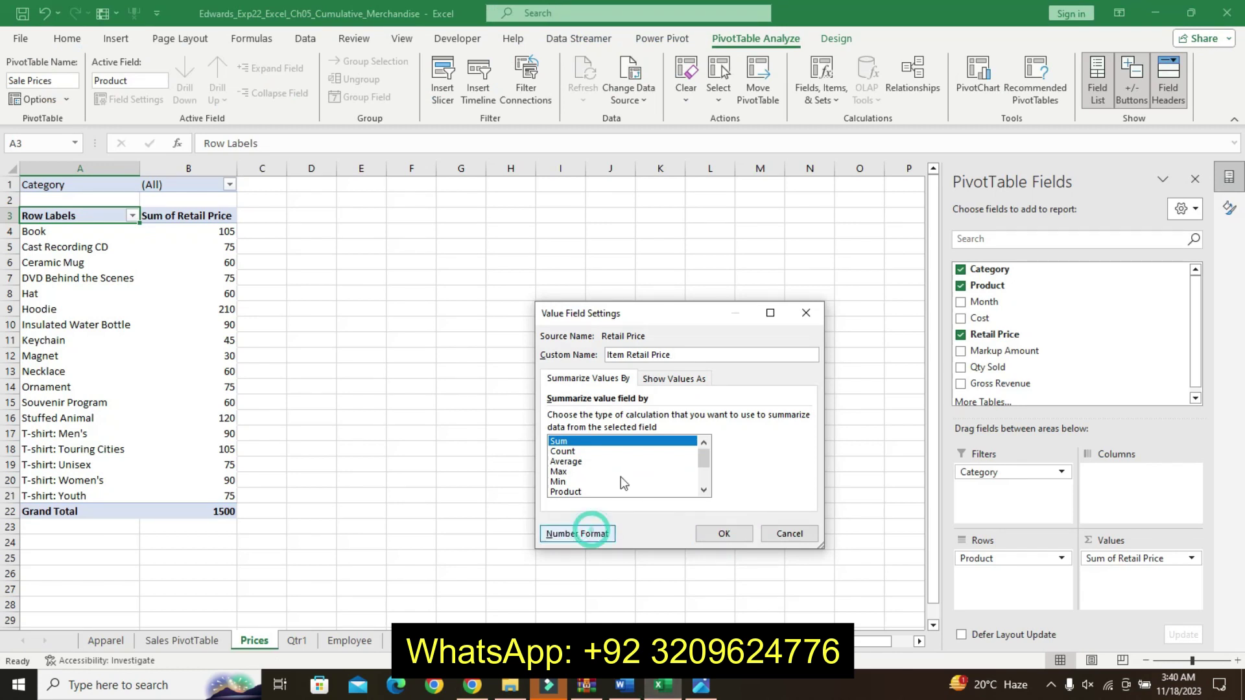
{"action": "left_click", "coordinate": [517, 342]}
{"action": "left_click", "coordinate": [692, 348]}
{"action": "left_click", "coordinate": [692, 347]}
{"action": "left_click", "coordinate": [783, 597]}
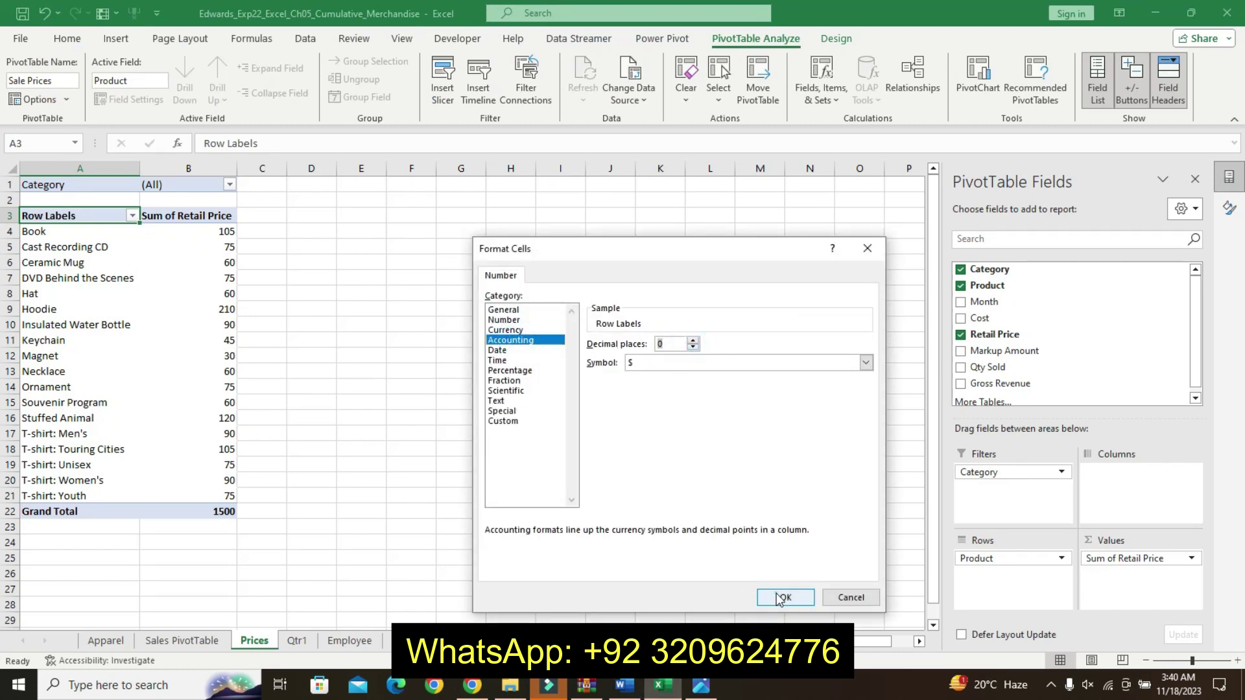
{"action": "left_click", "coordinate": [723, 530]}
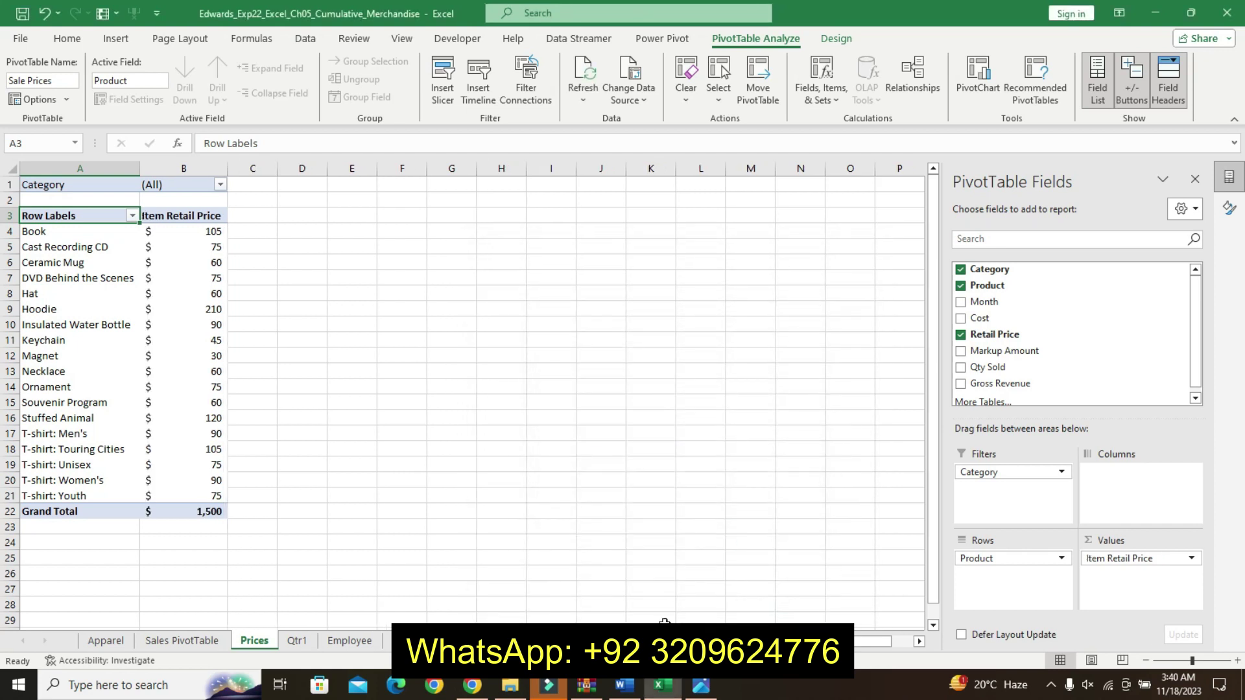
Switch to Word and undo the highlighting, bold and font enlargement of step 15's instruction paragraph
{"action": "left_click", "coordinate": [629, 686]}
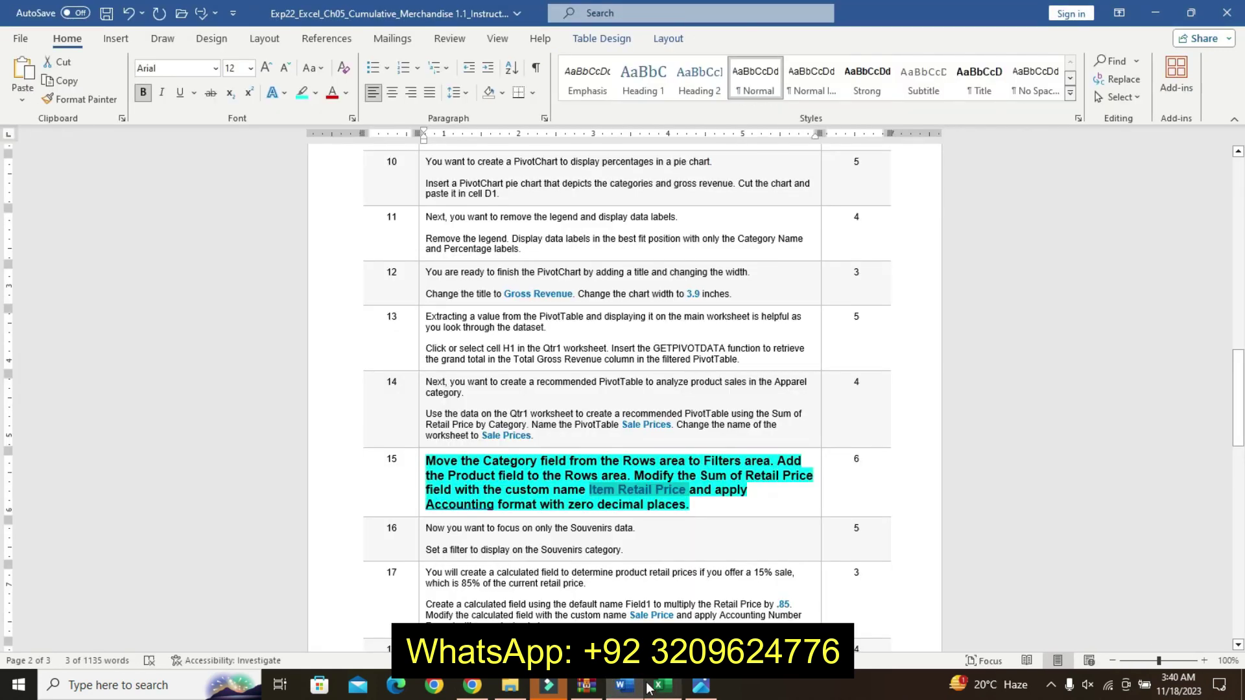
{"action": "key", "text": "ctrl+z"}
{"action": "key", "text": "ctrl+z"}
{"action": "key", "text": "ctrl+z"}
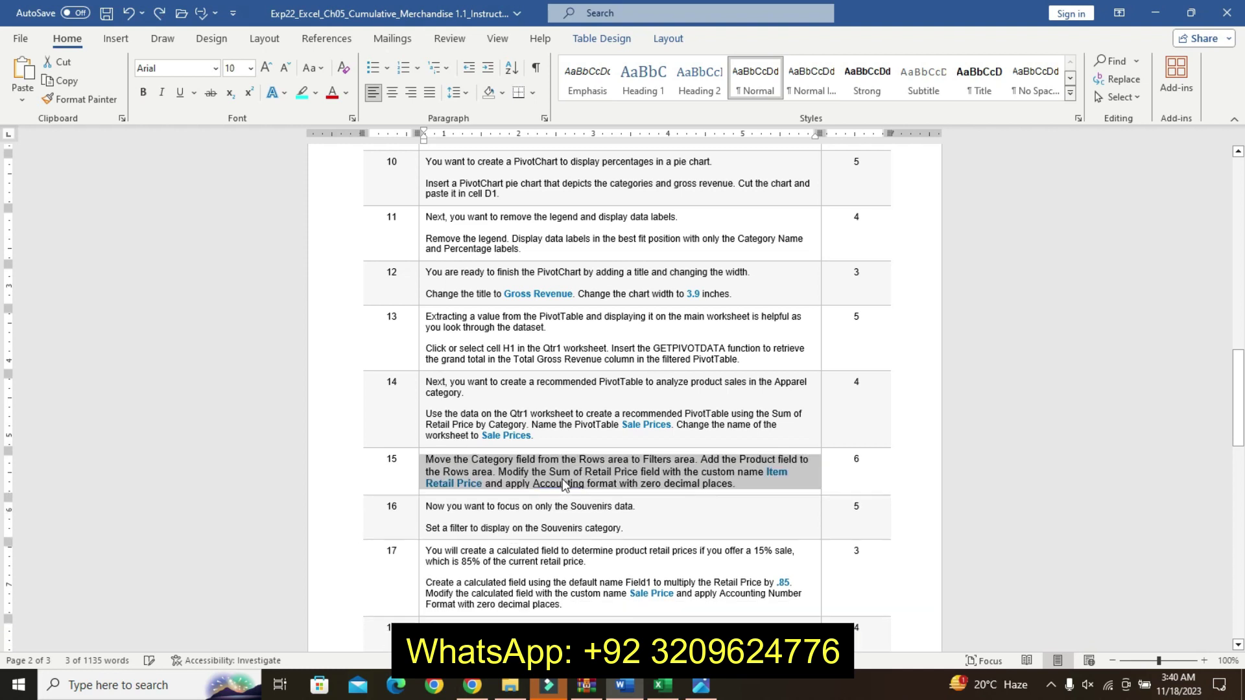
{"action": "left_click_drag", "start_coordinate": [563, 485], "coordinate": [642, 504]}
{"action": "key", "text": "ctrl+z"}
Highlight the opening sentence of step 16 about focusing on the Souvenirs data in yellow
{"action": "left_click", "coordinate": [712, 469]}
{"action": "left_click", "coordinate": [708, 488]}
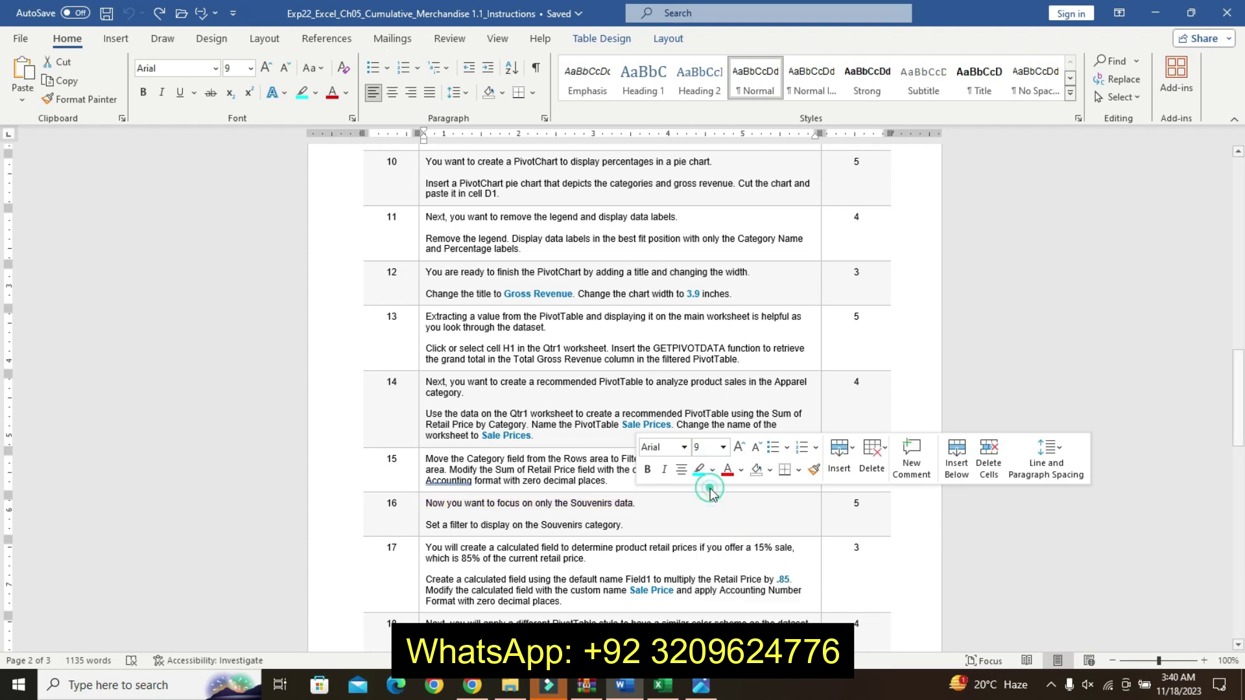
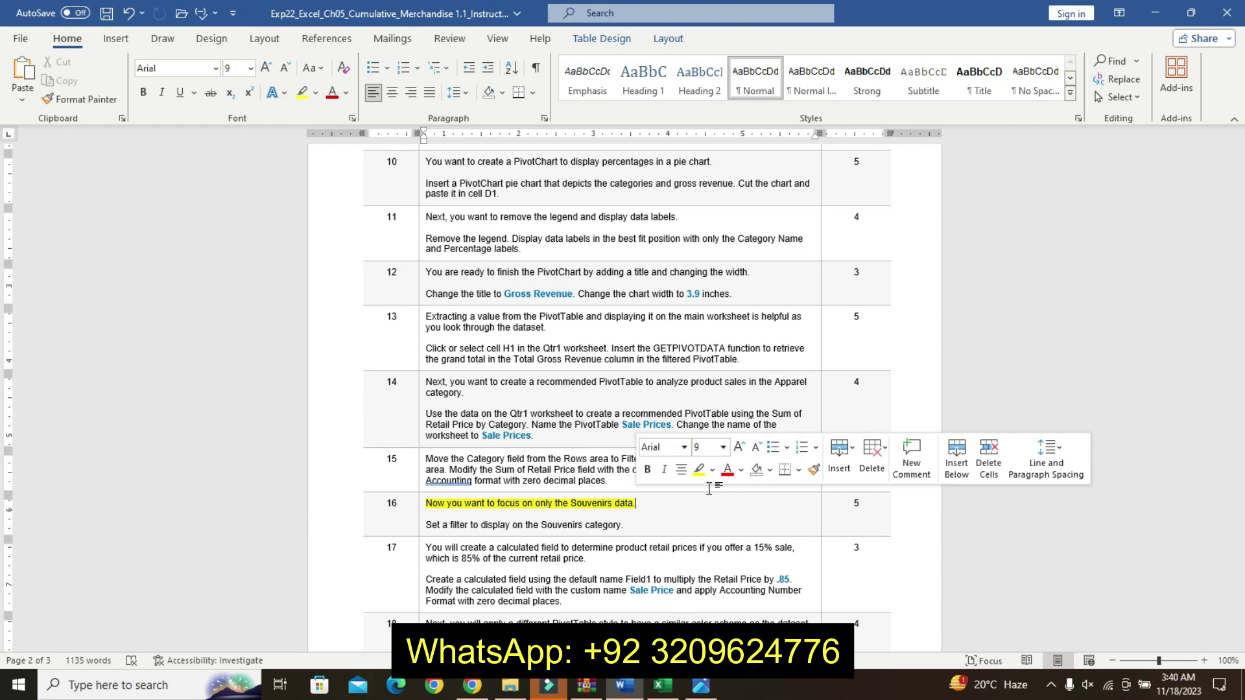
{"action": "left_click", "coordinate": [708, 488]}
Format the filter instruction sentence of step 16 as 12 pt bold text with turquoise highlighting
{"action": "left_click_drag", "start_coordinate": [434, 524], "coordinate": [621, 525]}
{"action": "key", "text": "Left"}
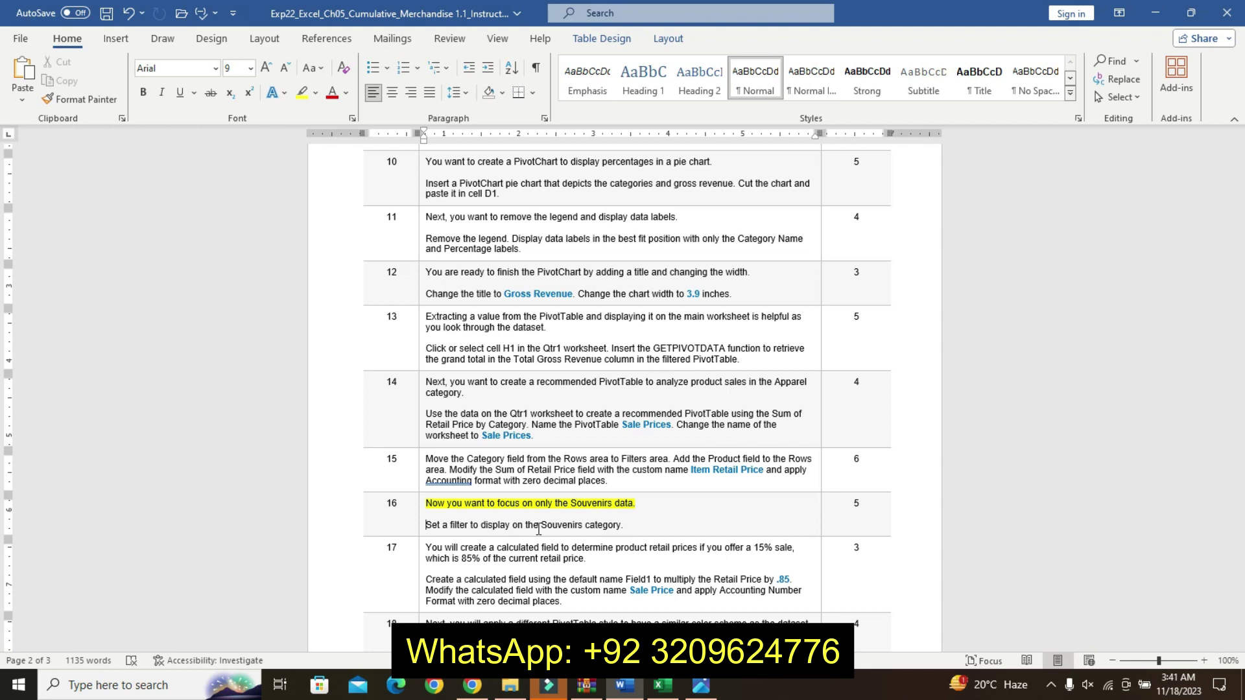
{"action": "left_click_drag", "start_coordinate": [427, 525], "coordinate": [623, 525]}
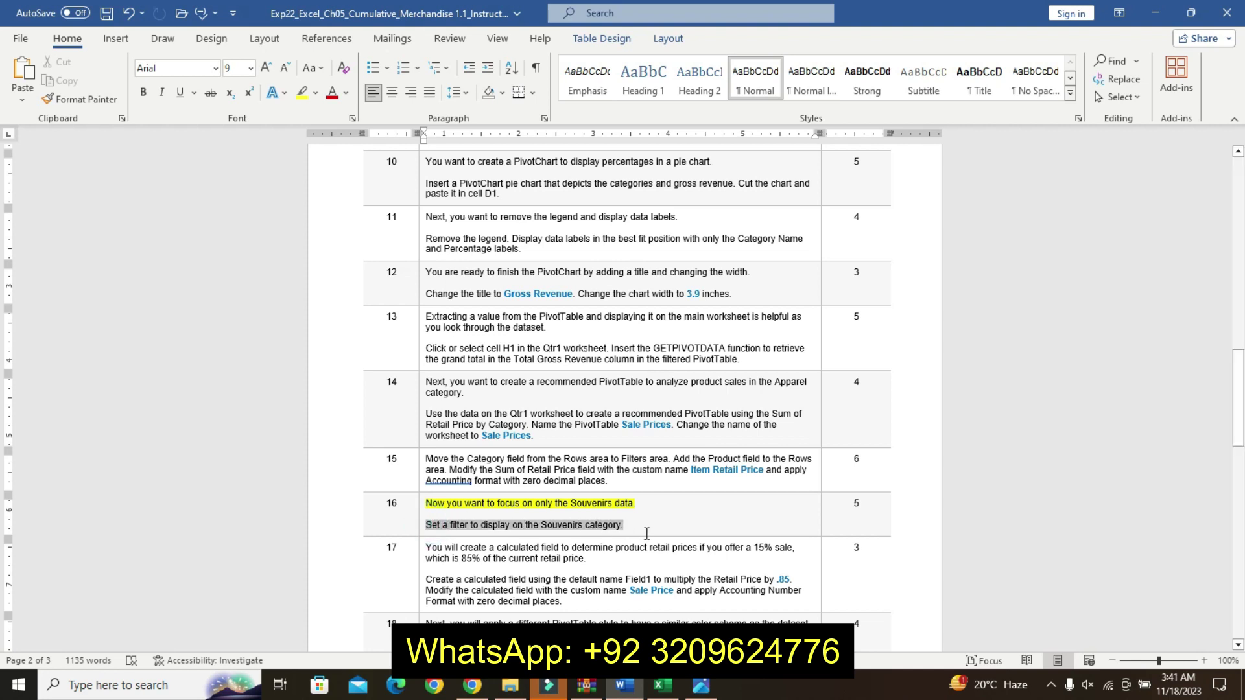
{"action": "left_click", "coordinate": [749, 483]}
{"action": "left_click", "coordinate": [749, 483]}
{"action": "left_click", "coordinate": [749, 484]}
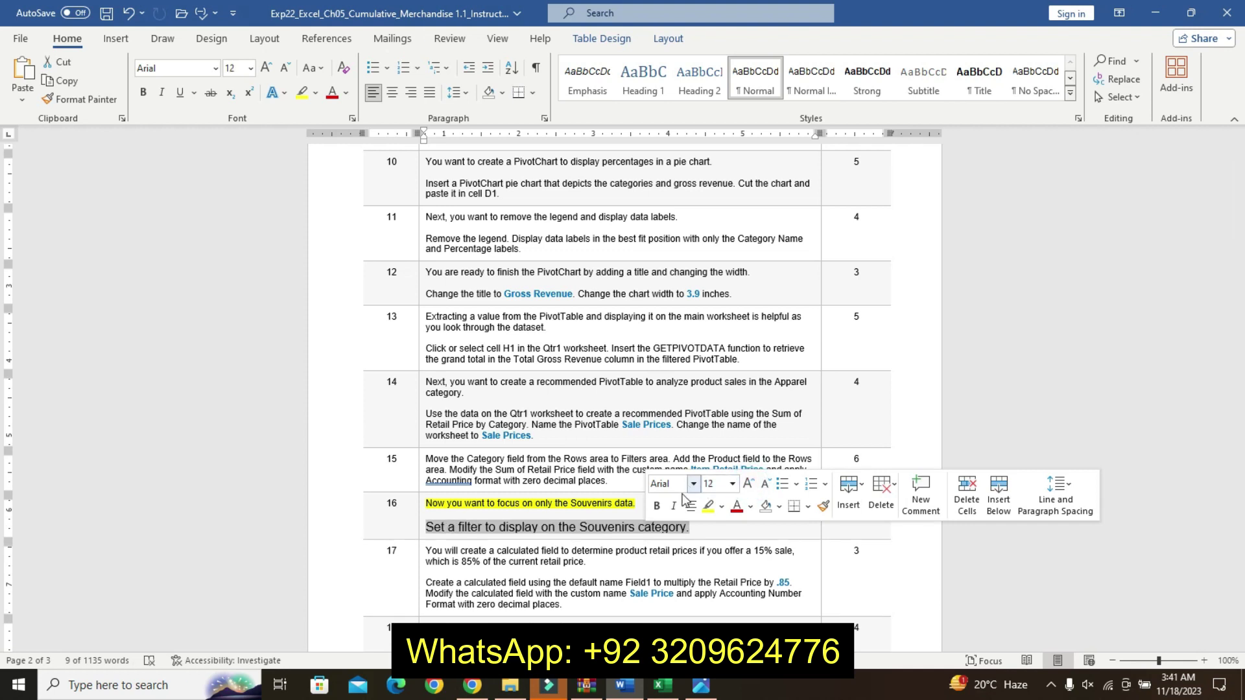
{"action": "left_click", "coordinate": [656, 505]}
{"action": "left_click", "coordinate": [723, 507]}
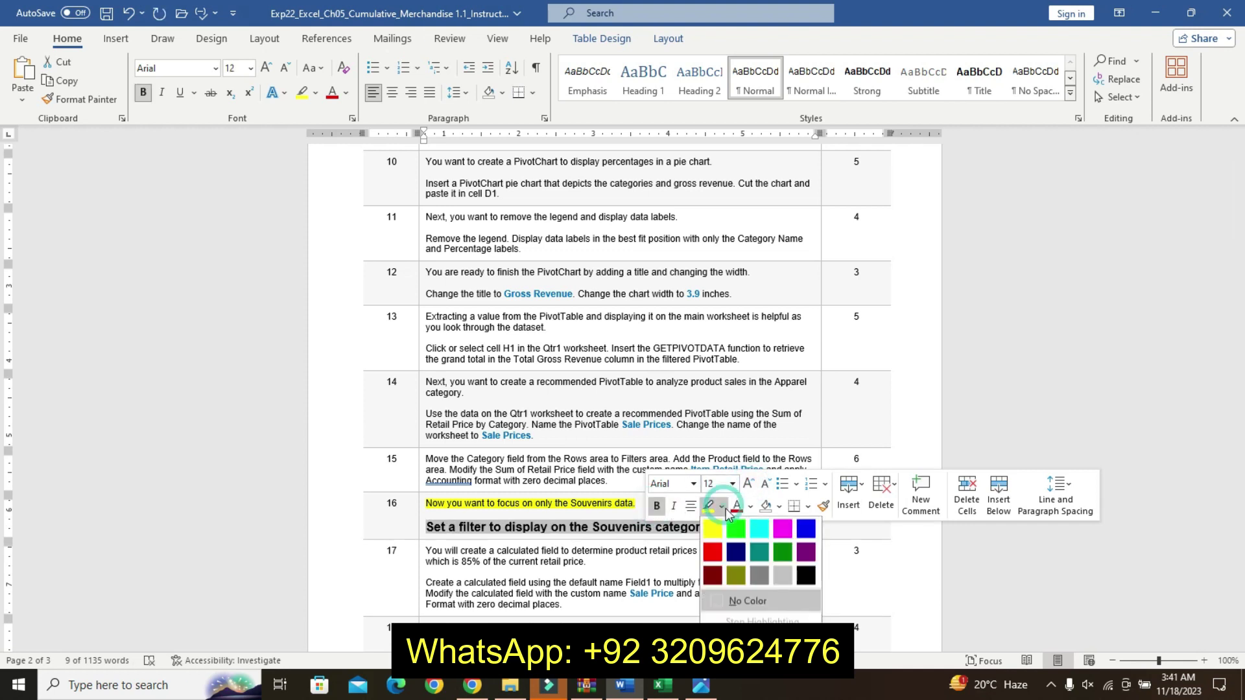
{"action": "left_click", "coordinate": [765, 528]}
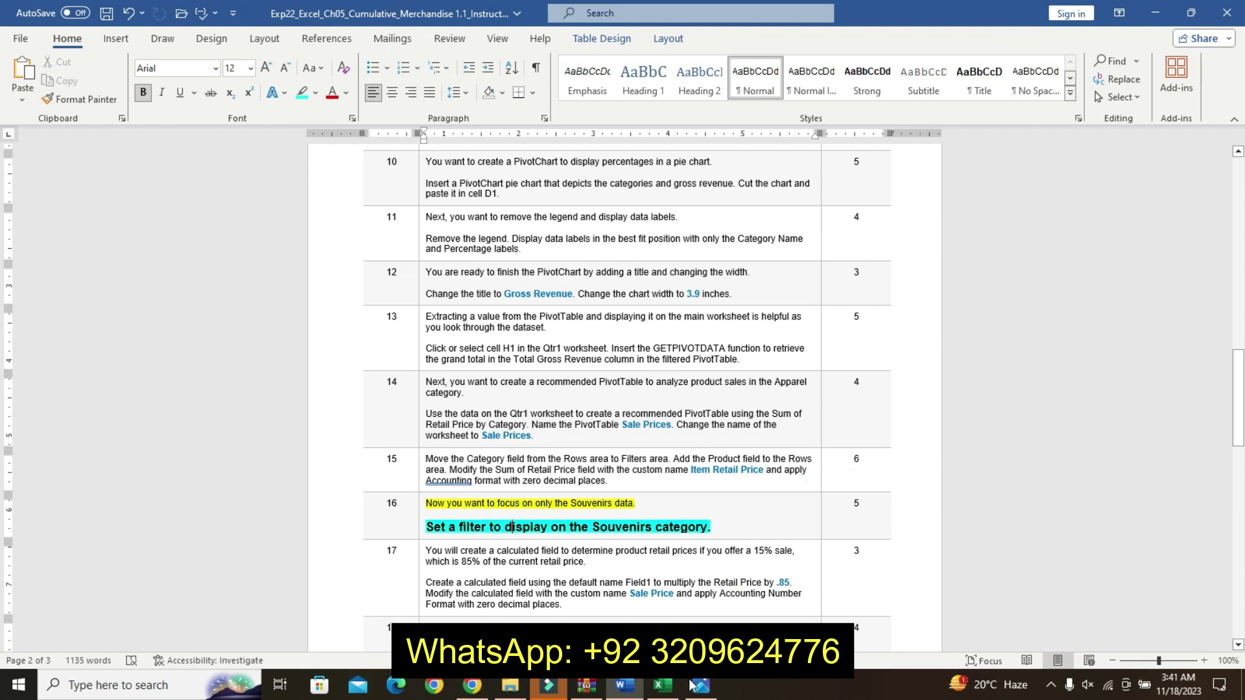
Switch to Excel and filter the PivotTable by Category to display only Souvenirs
{"action": "left_click", "coordinate": [663, 685]}
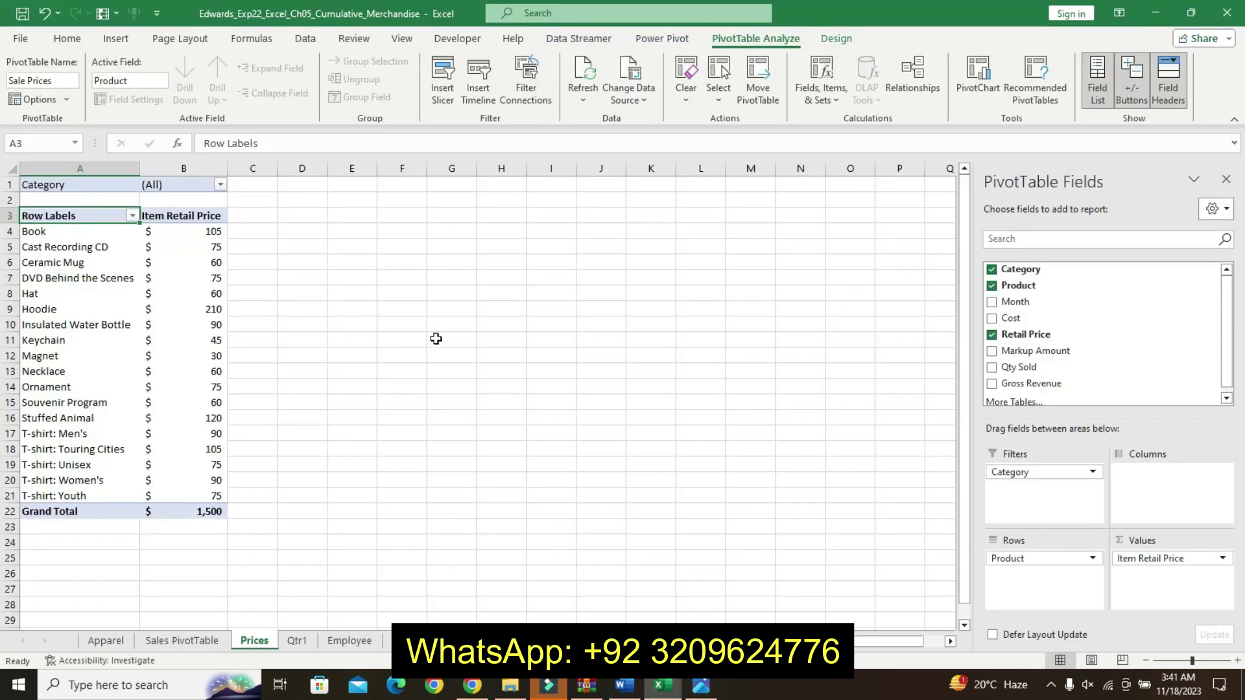
{"action": "left_click", "coordinate": [211, 199]}
{"action": "left_click", "coordinate": [221, 185]}
{"action": "left_click", "coordinate": [83, 265]}
{"action": "left_click", "coordinate": [161, 381]}
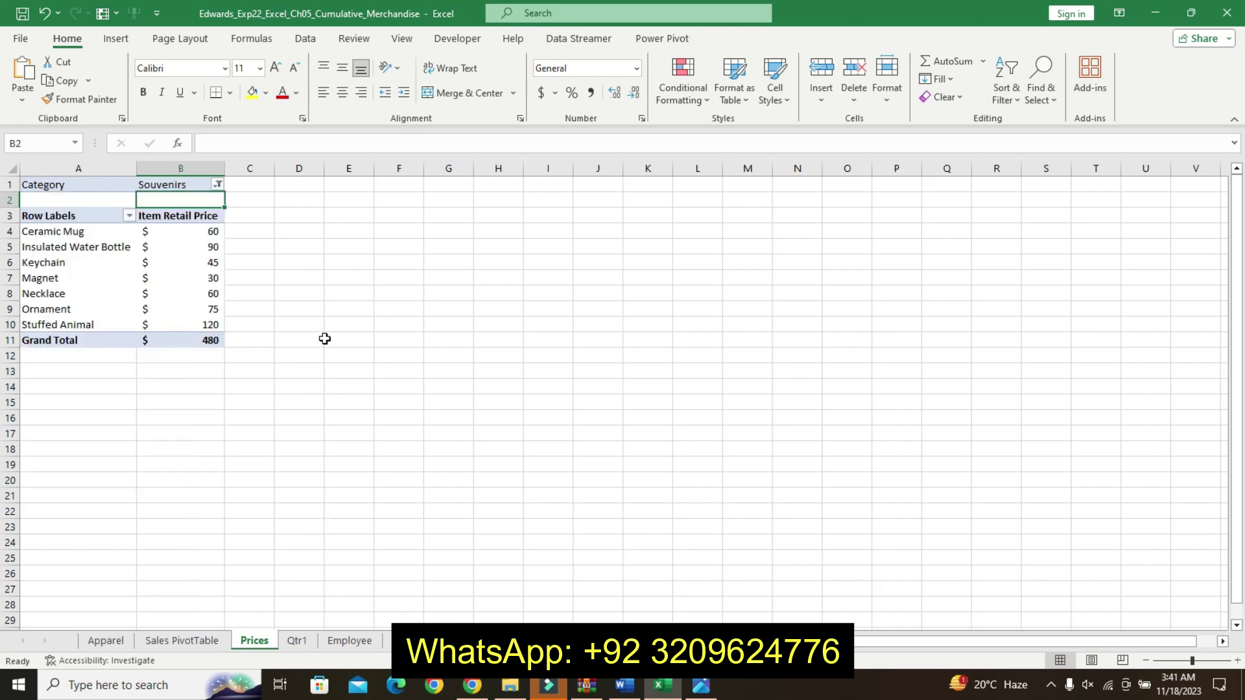
{"action": "left_click", "coordinate": [328, 339]}
Compare the filtered PivotTable with the expected result in the image Exp22_Excel_Ch05_Cum_Merchandise_final_result.jpg and return to Excel
{"action": "left_click", "coordinate": [625, 686]}
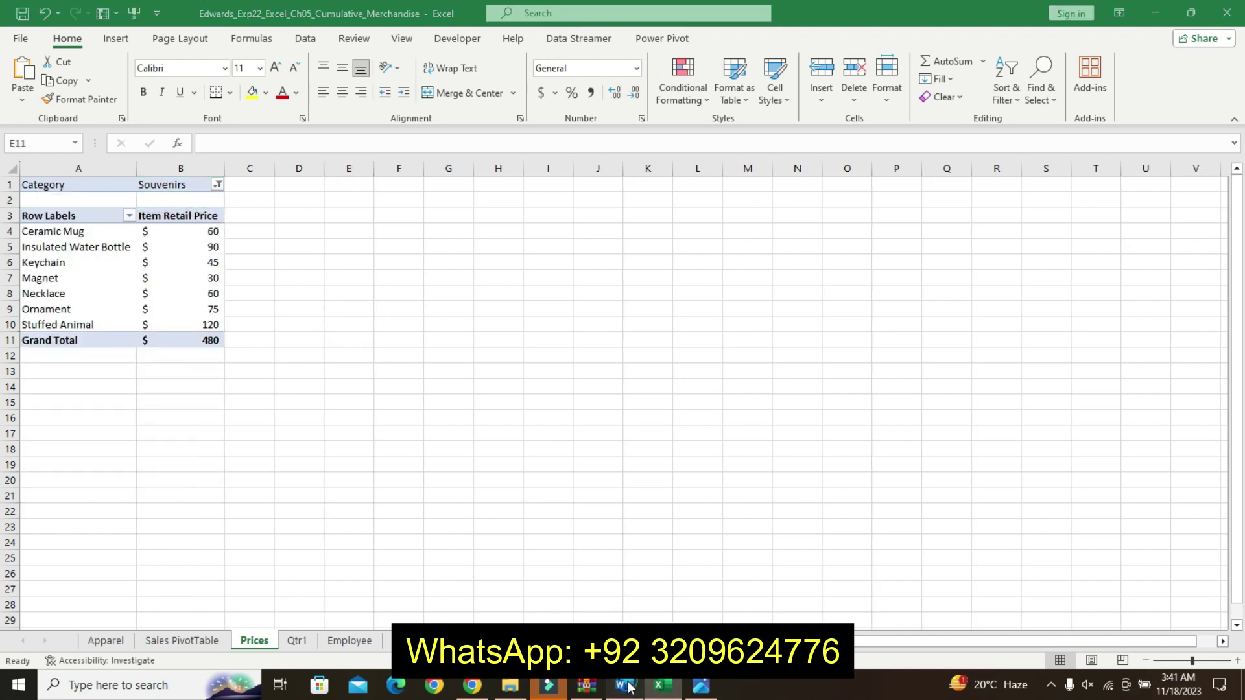
{"action": "left_click", "coordinate": [660, 688]}
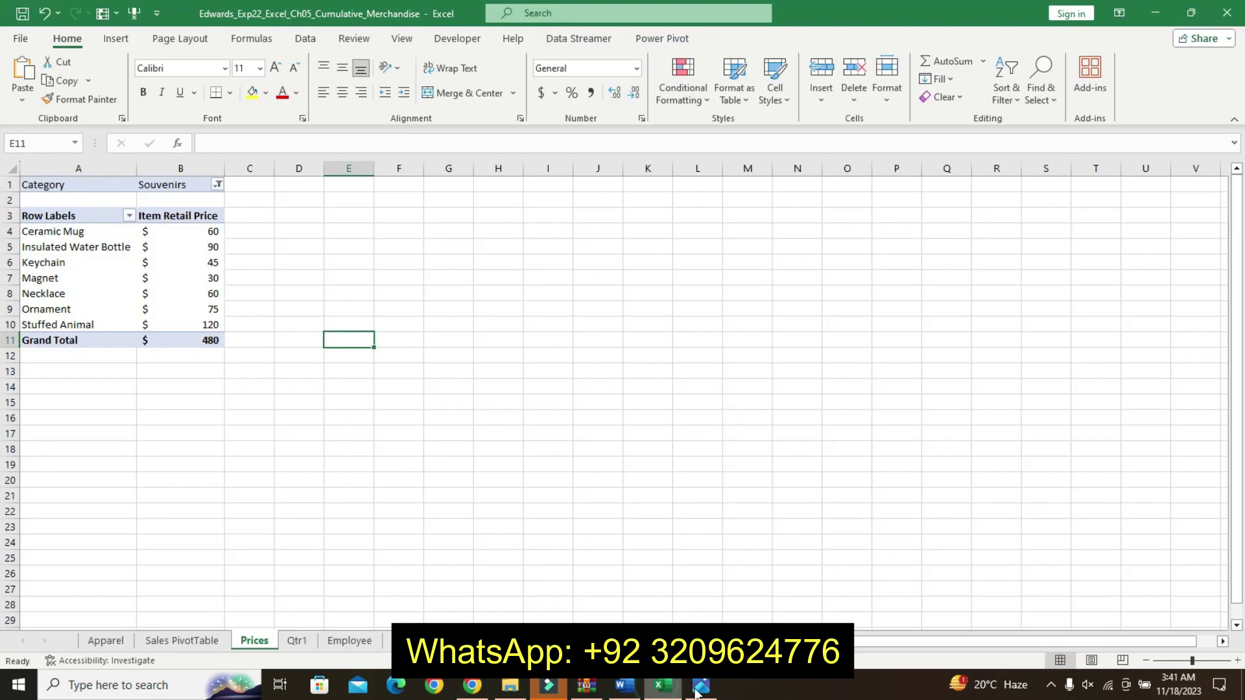
{"action": "left_click", "coordinate": [699, 691]}
{"action": "mouse_move", "coordinate": [661, 687]}
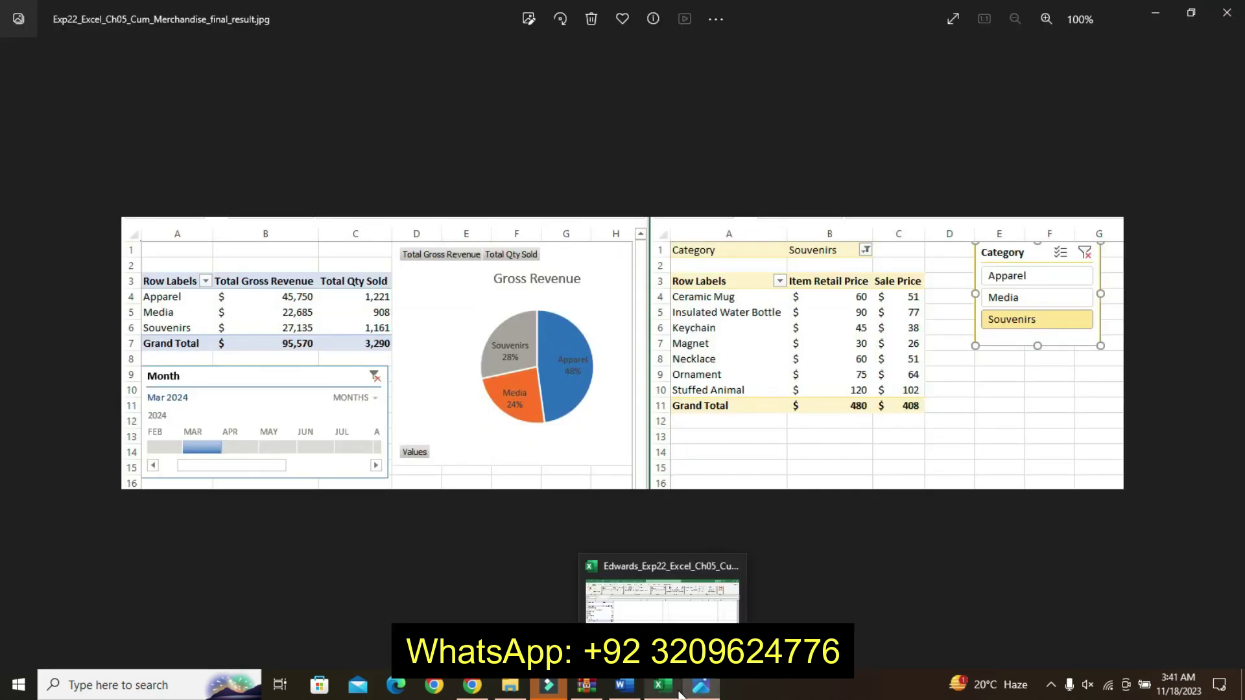
{"action": "left_click", "coordinate": [661, 590]}
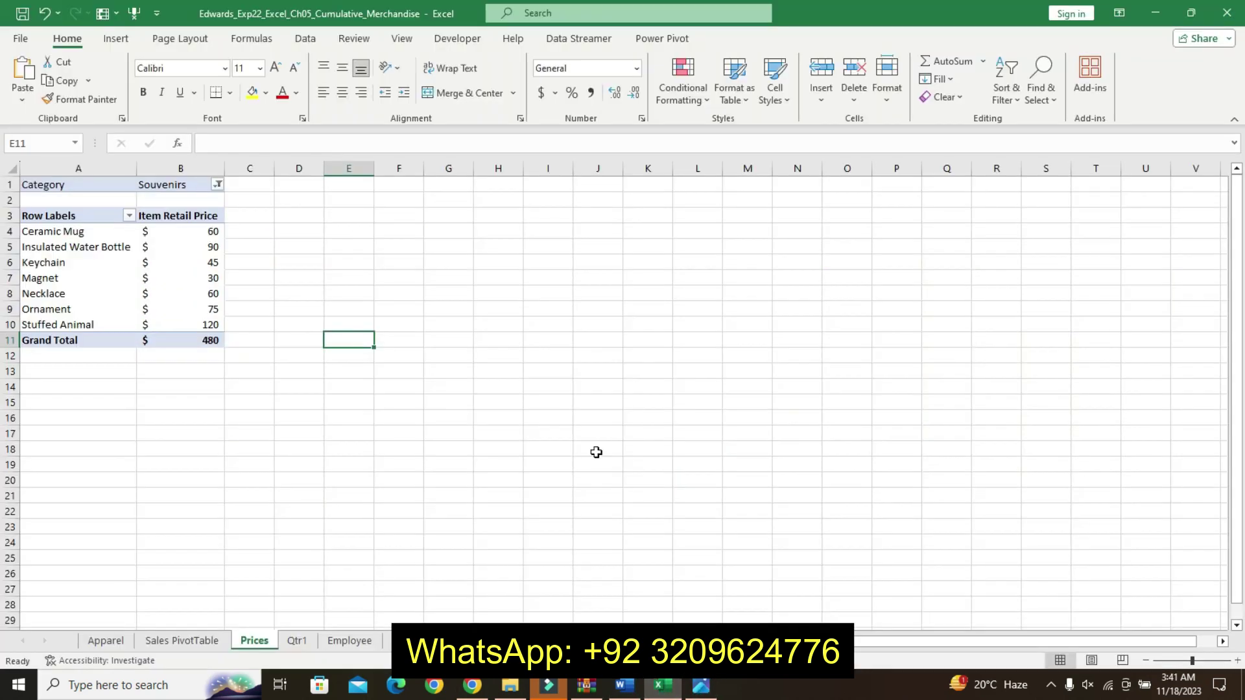
Switch to the Word instructions and undo all the highlighting and text formatting applied to step 16, then return to the document's beginning
{"action": "left_click", "coordinate": [244, 254]}
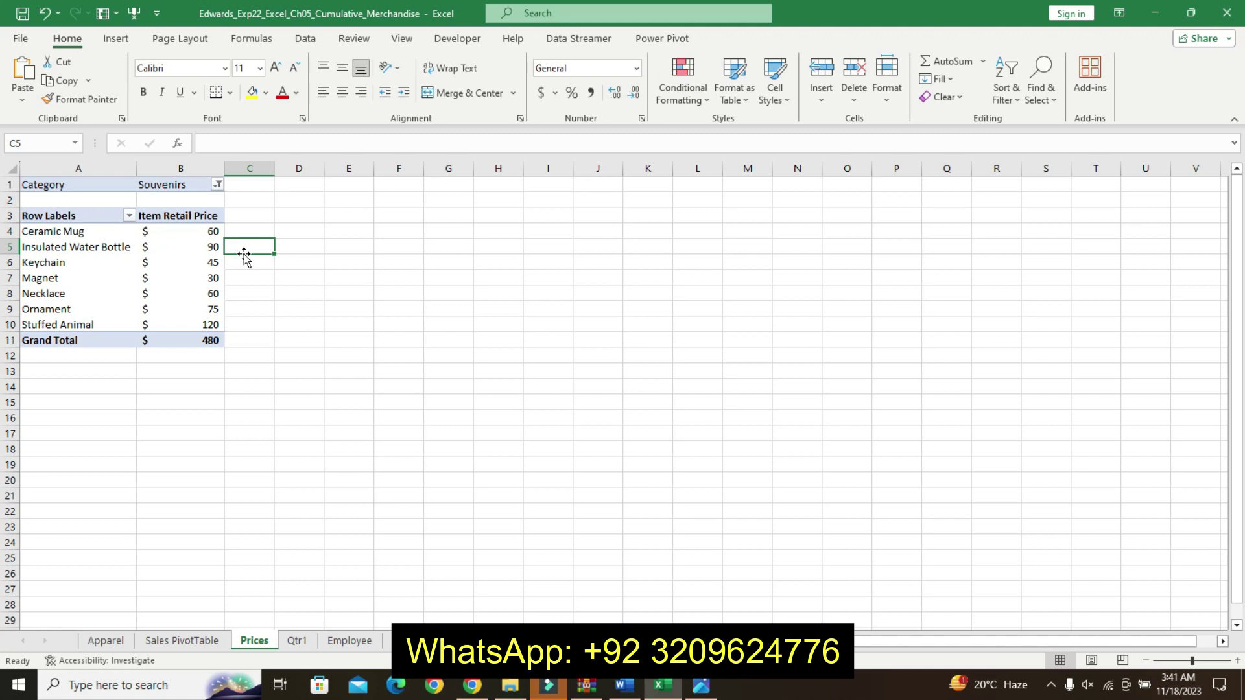
{"action": "left_click", "coordinate": [624, 685]}
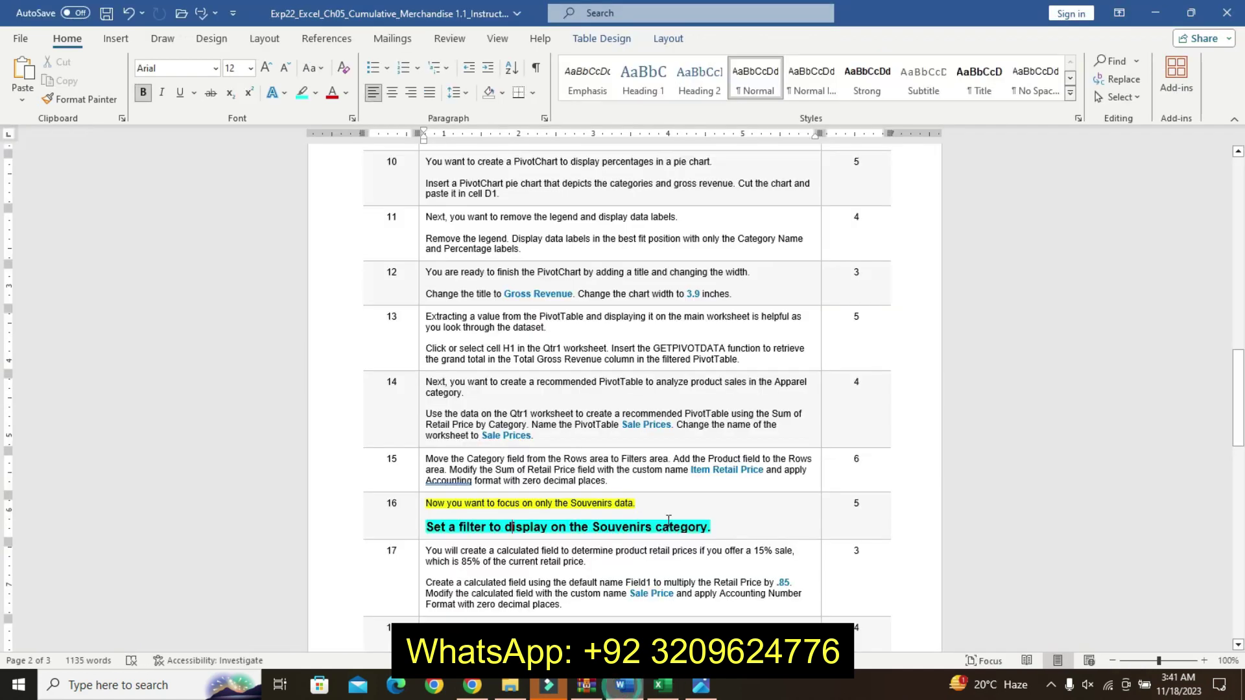
{"action": "key", "text": "ctrl+z"}
{"action": "key", "text": "ctrl+z"}
{"action": "key", "text": "ctrl+z"}
{"action": "key", "text": "ctrl+z"}
{"action": "key", "text": "ctrl+z"}
{"action": "key", "text": "ctrl+z"}
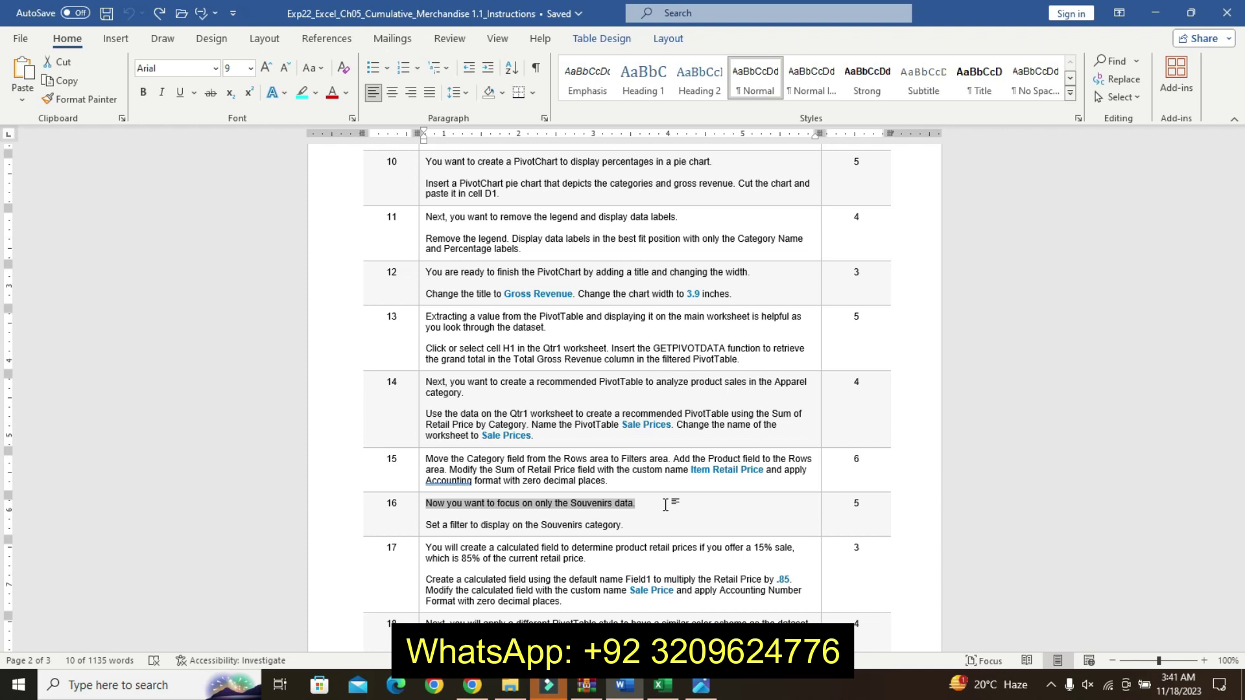
{"action": "left_click", "coordinate": [843, 477]}
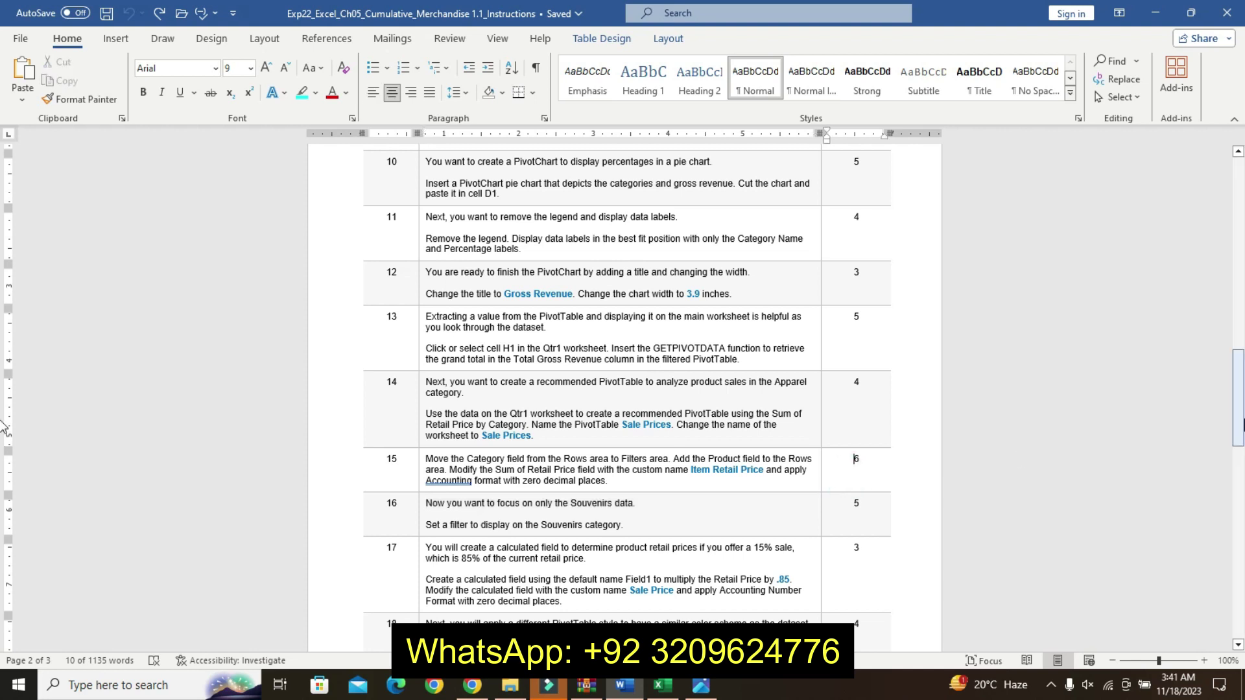
{"action": "left_click_drag", "start_coordinate": [1238, 397], "coordinate": [1208, 174]}
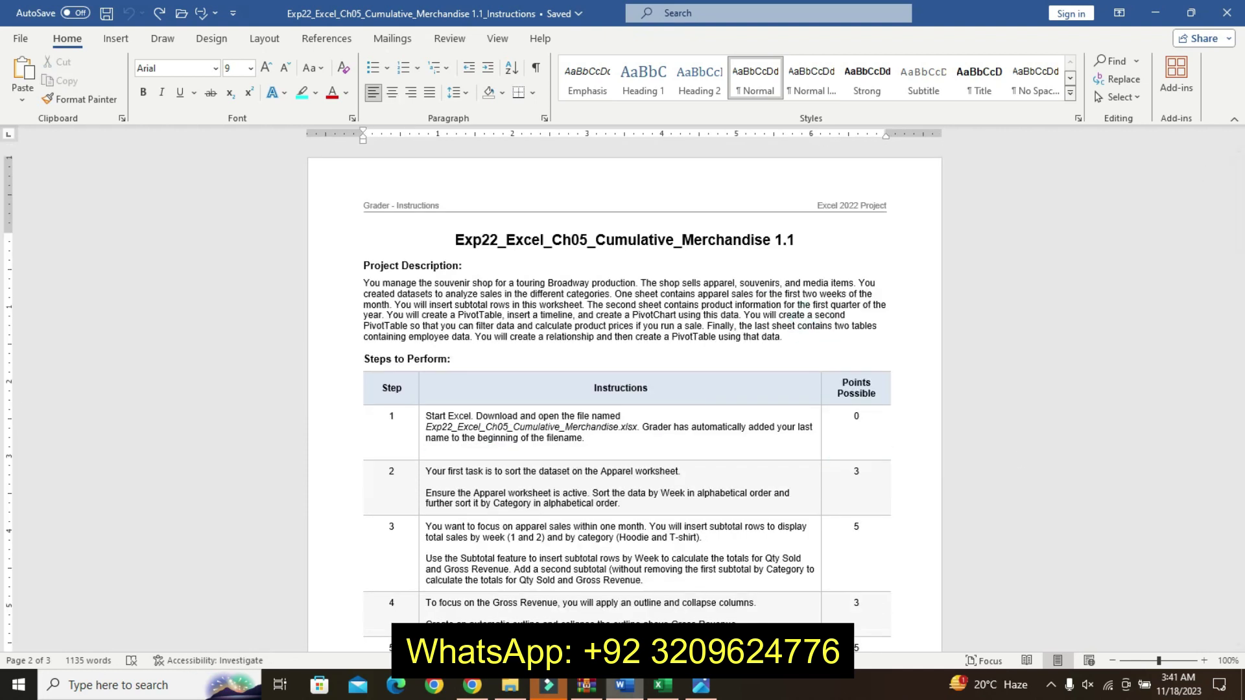
Switch to Excel and review the completed Apparel, Sales PivotTable, Prices and Qtr1 worksheets
{"action": "mouse_move", "coordinate": [659, 696]}
{"action": "left_click", "coordinate": [639, 579]}
{"action": "left_click", "coordinate": [639, 577]}
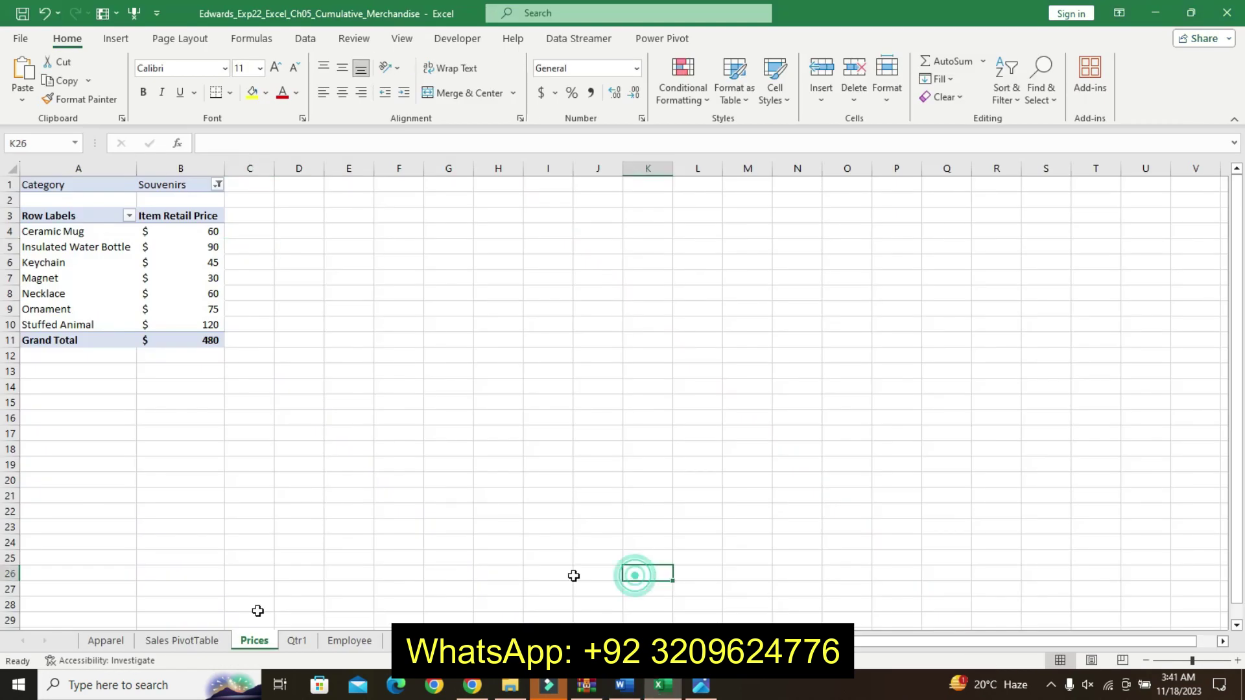
{"action": "left_click", "coordinate": [188, 640]}
{"action": "left_click", "coordinate": [117, 641]}
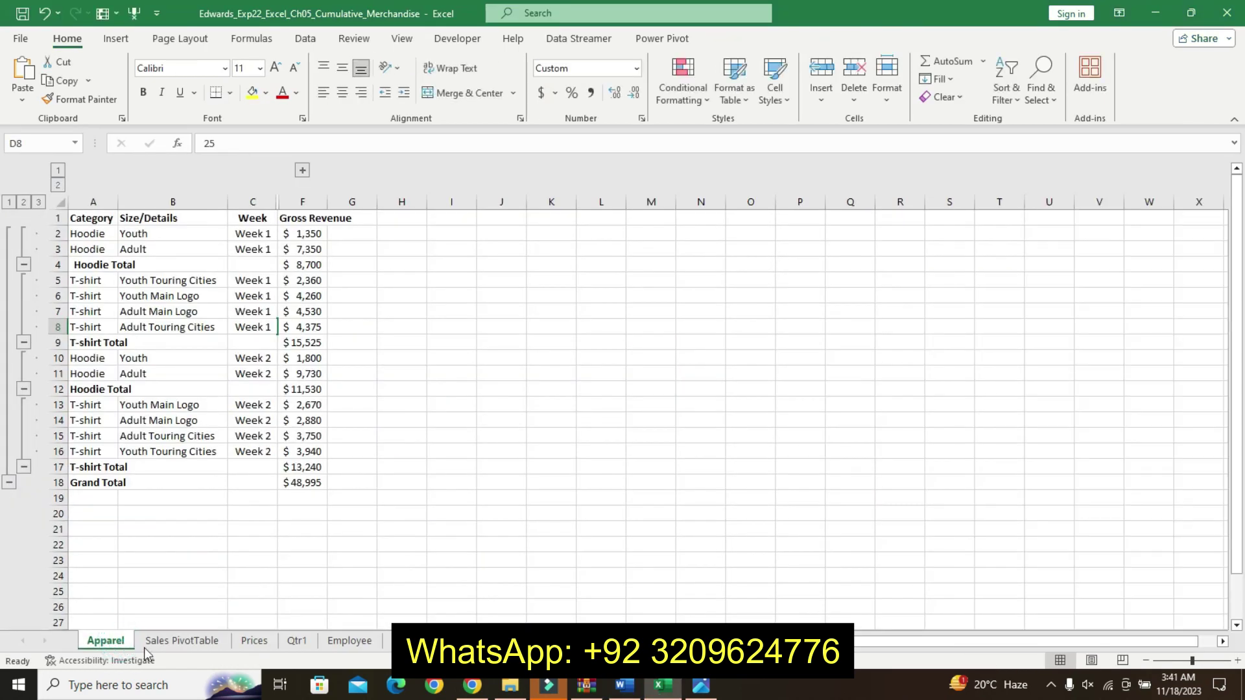
{"action": "left_click", "coordinate": [172, 641]}
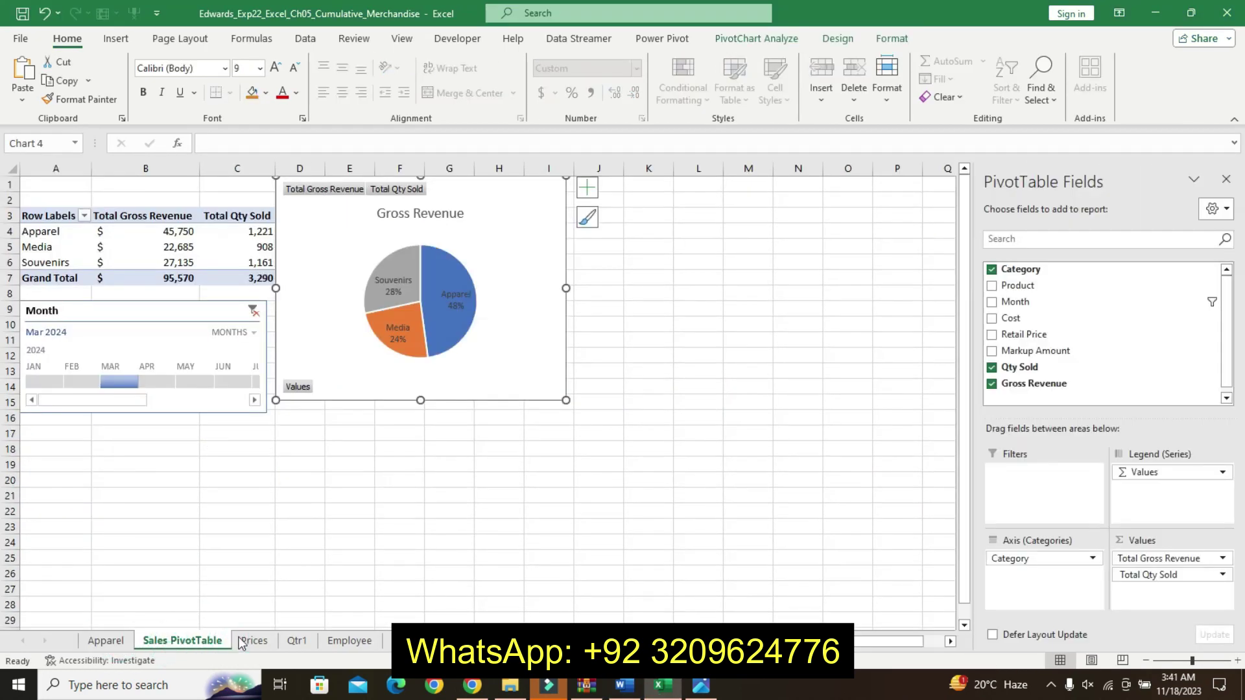
{"action": "left_click", "coordinate": [257, 642]}
{"action": "left_click", "coordinate": [299, 641]}
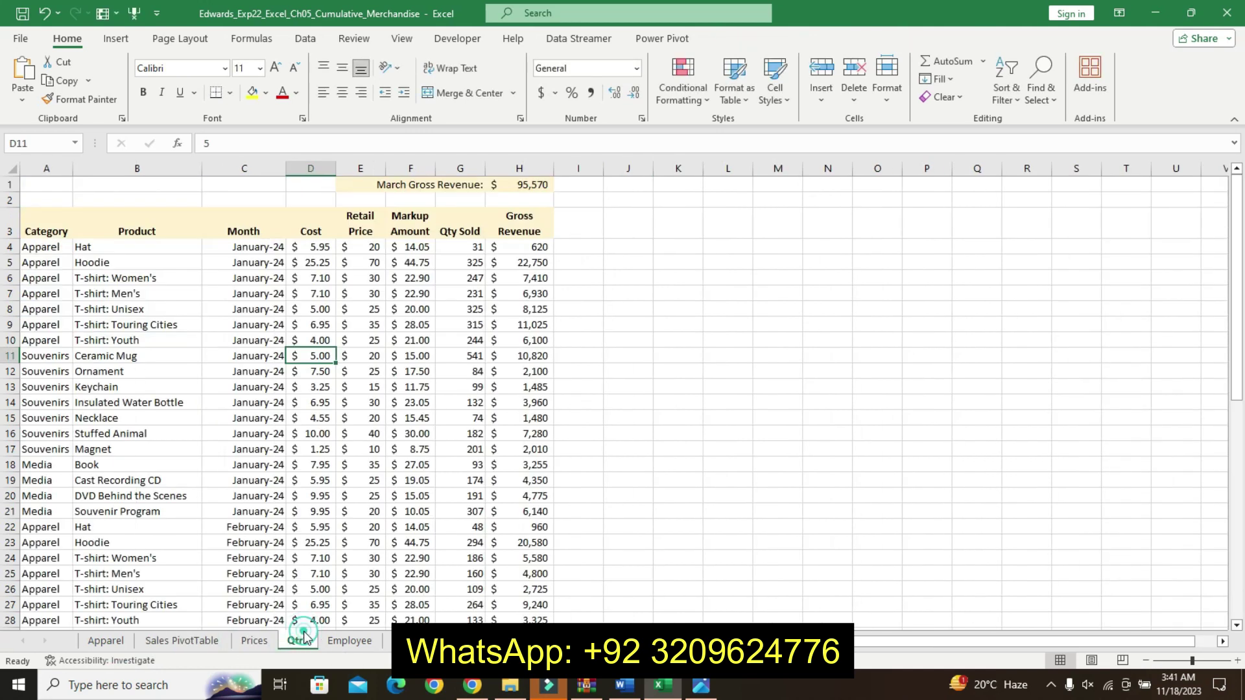
{"action": "left_click", "coordinate": [330, 643]}
{"action": "left_click", "coordinate": [297, 641]}
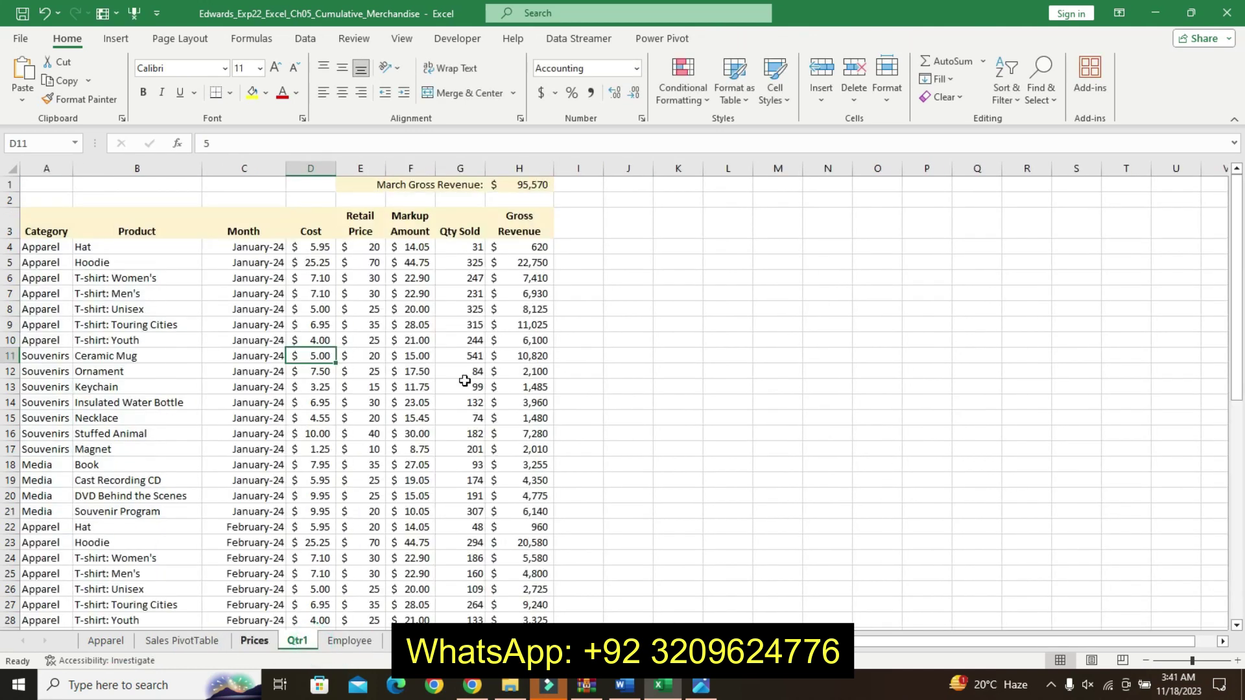